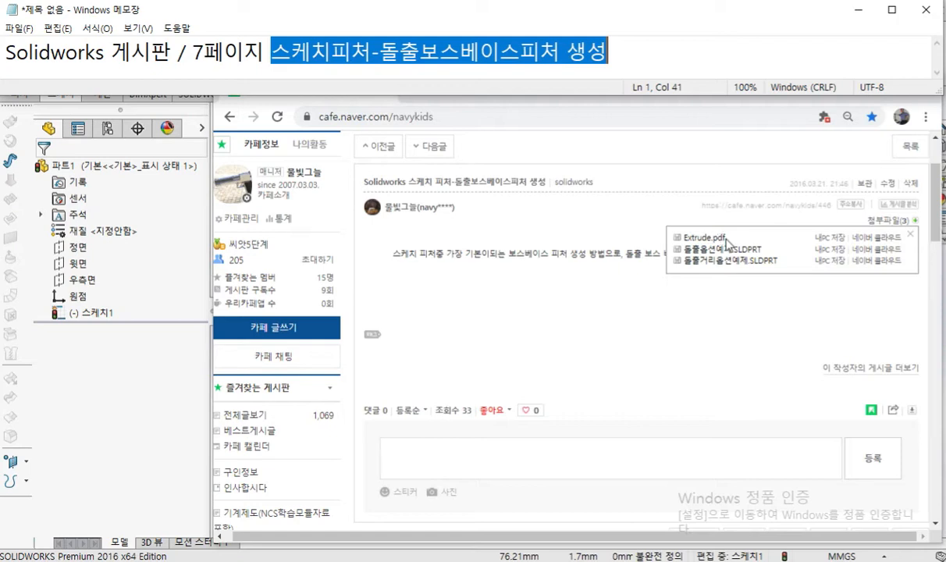
Step: Download the post's three attachments to the PC: Extrude.pdf, 돌출옵션예제.SLDPRT and 돌출거리옵션예제.SLDPRT
click(831, 246)
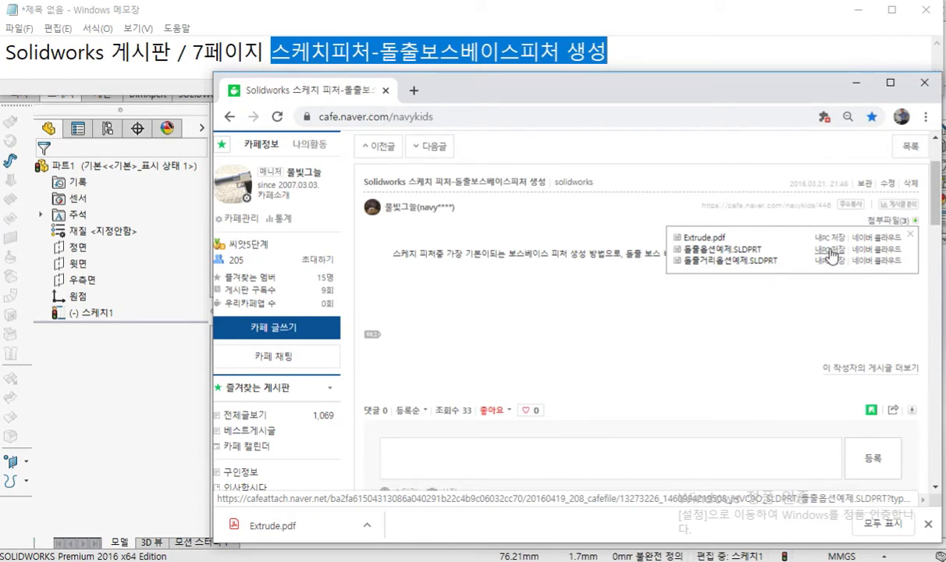
click(828, 249)
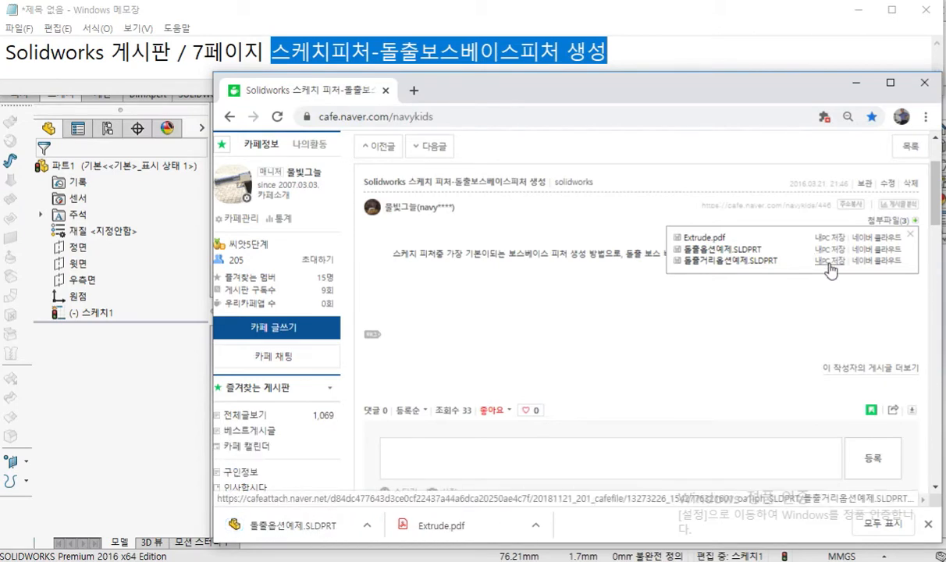
click(829, 262)
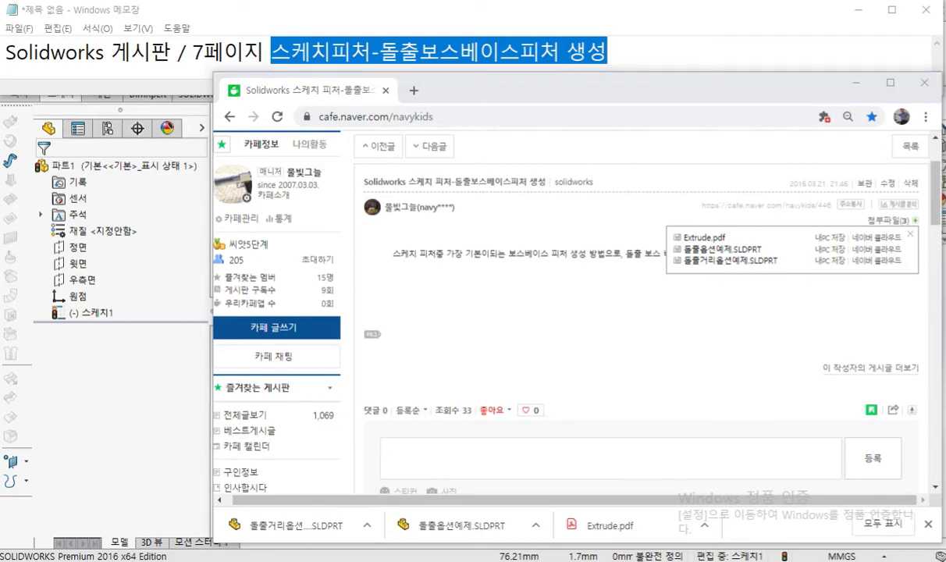
Step: Bring the Downloads folder over the browser, select the three newly downloaded files and enlarge the file icons to large previews
drag(942, 87, 657, 91)
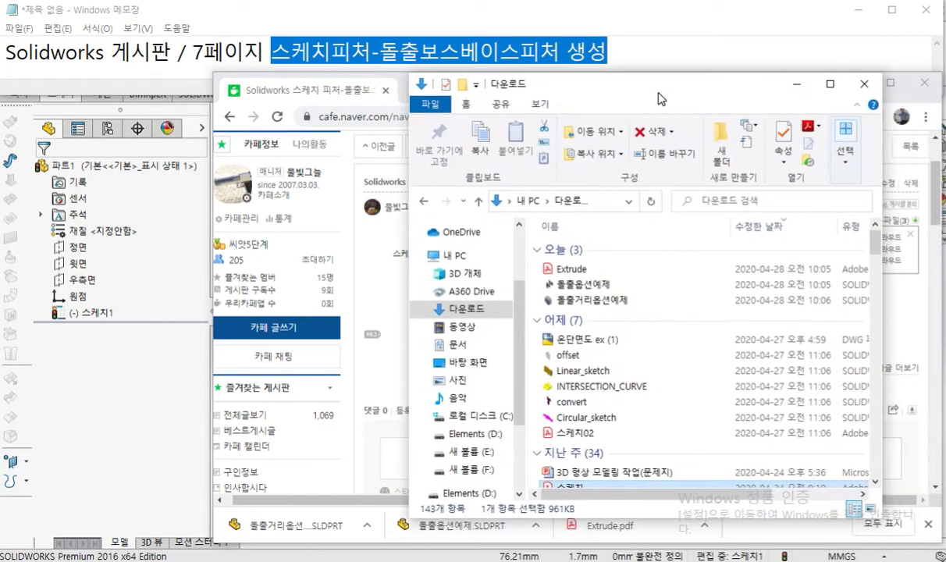
click(556, 268)
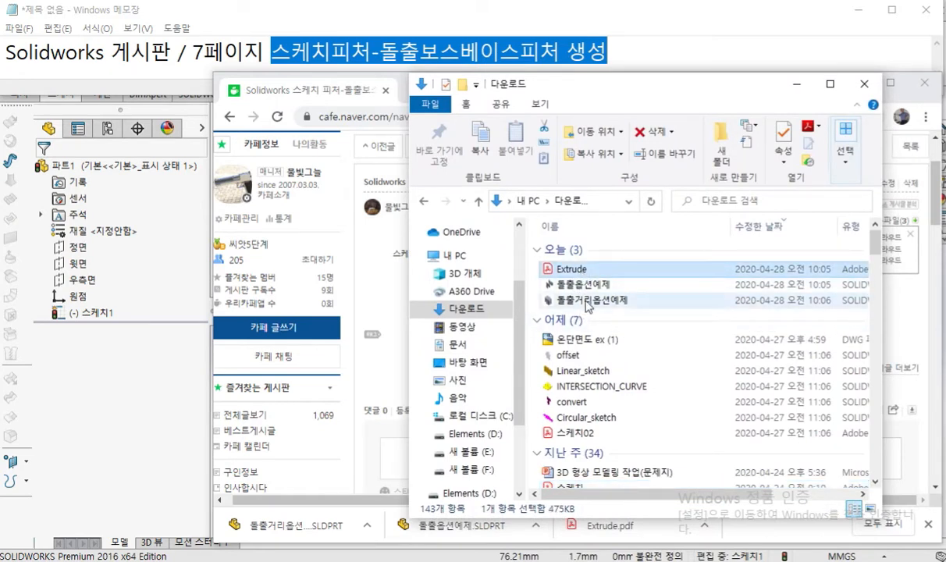
shift+click(587, 299)
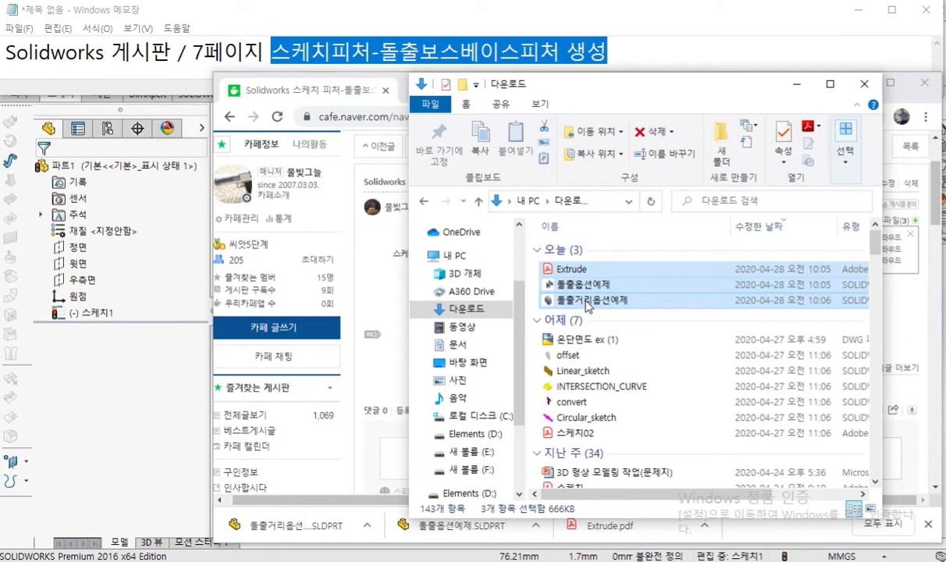
ctrl+scroll(590, 297, up, 3)
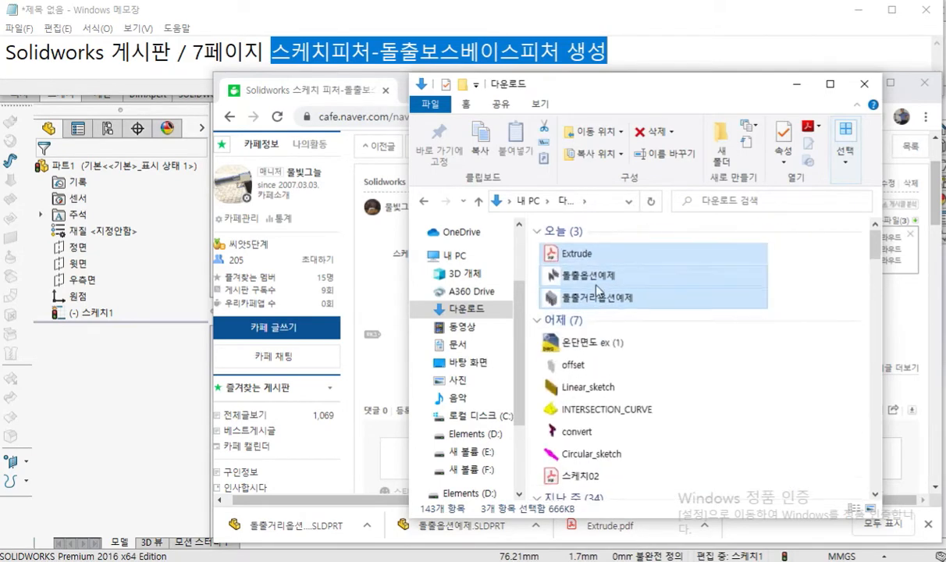
ctrl+scroll(597, 291, up, 4)
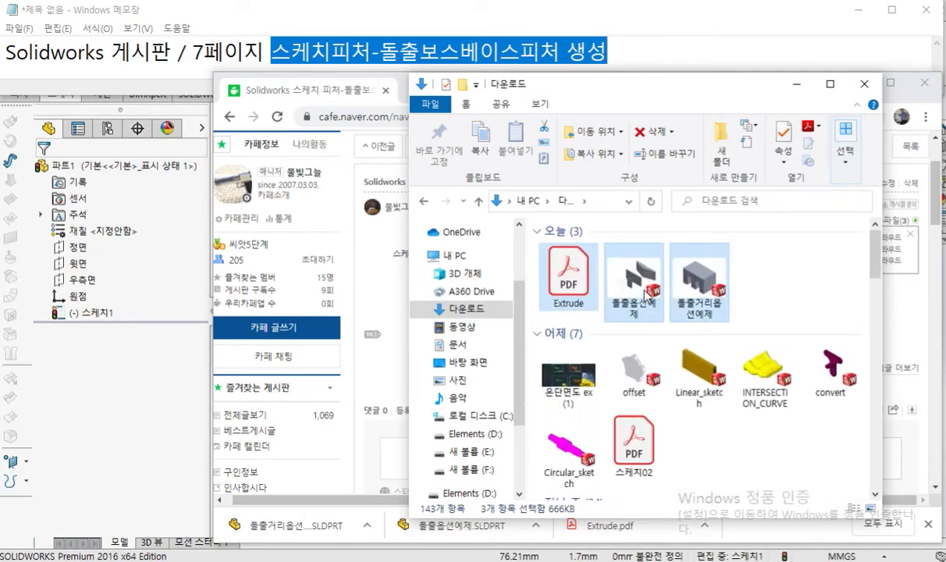
ctrl+scroll(645, 297, up, 2)
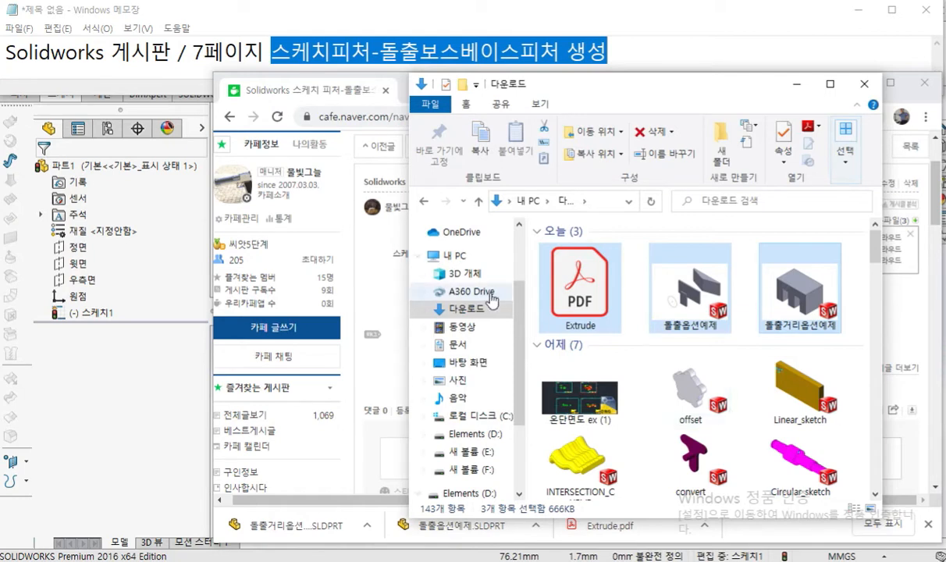
Step: Open Extrude.pdf with its tools pane collapsed, review the extrude examples up to page 10, and return to the blind extrusion on page 6
click(585, 289)
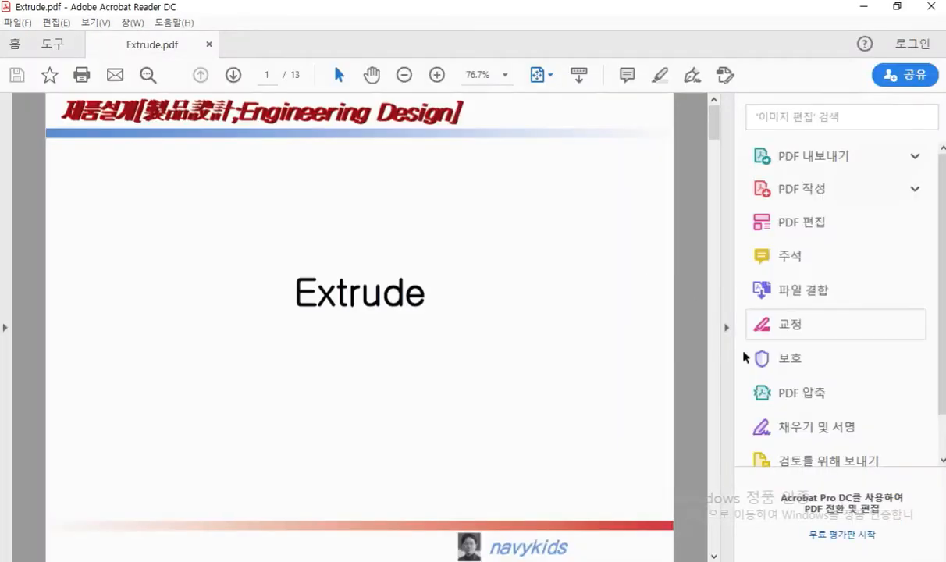
click(725, 328)
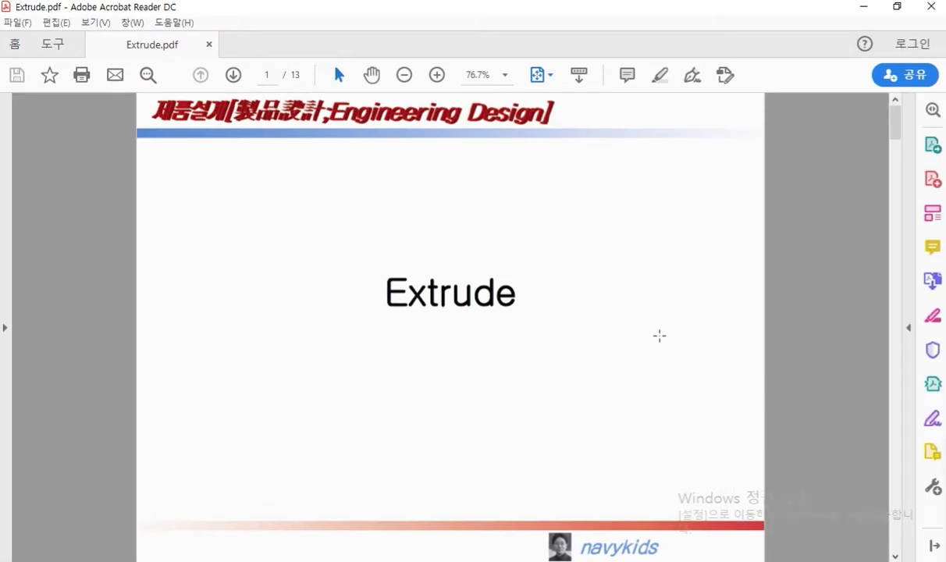
scroll(660, 335, down, 2)
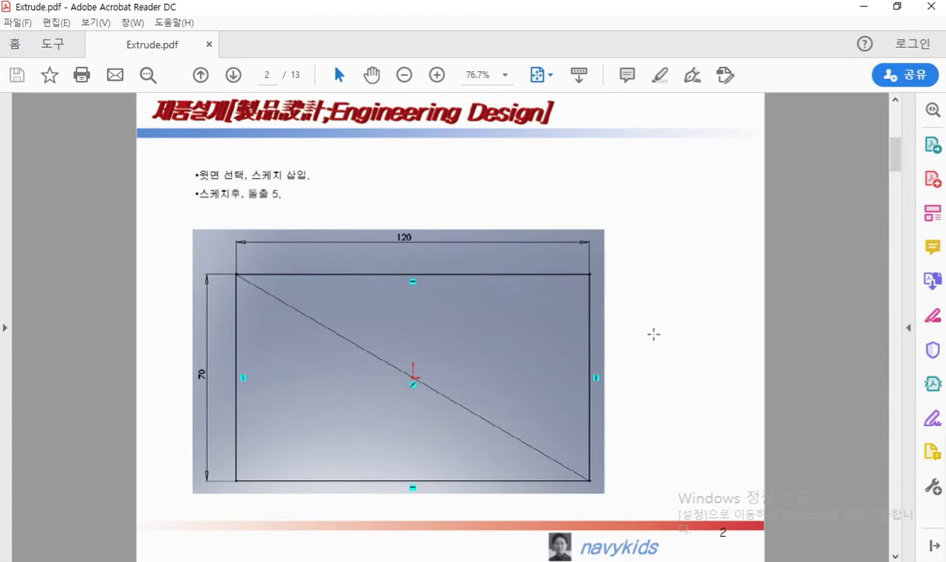
scroll(653, 334, down, 2)
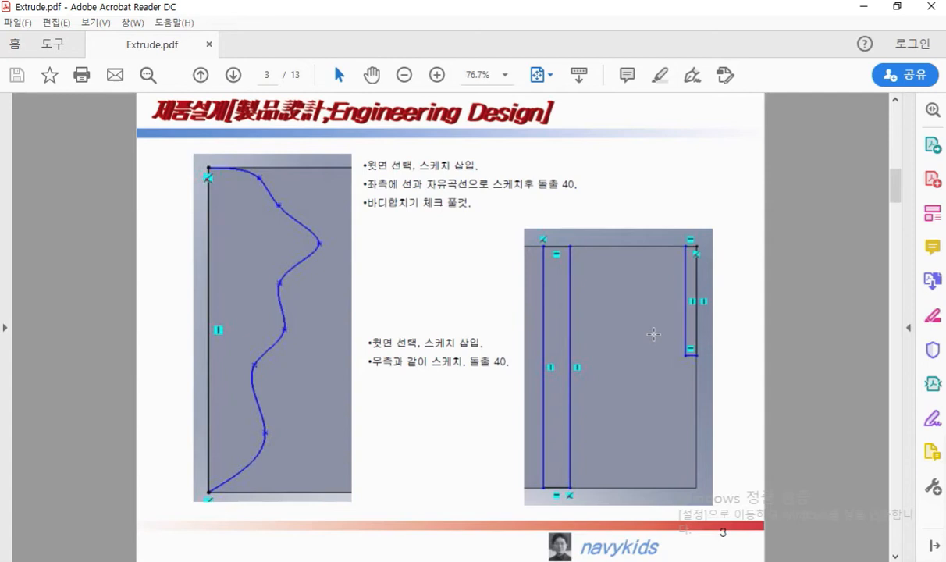
scroll(653, 333, down, 2)
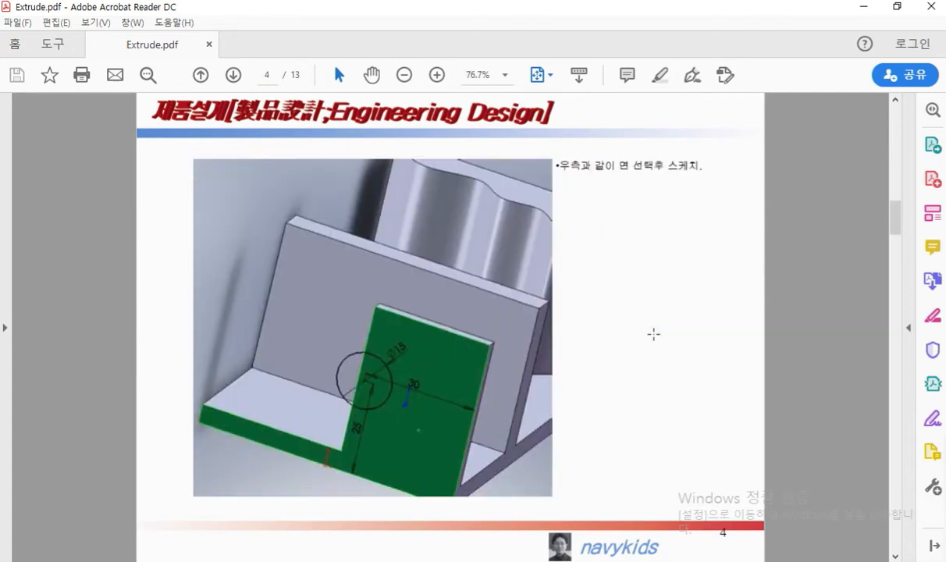
scroll(653, 334, down, 2)
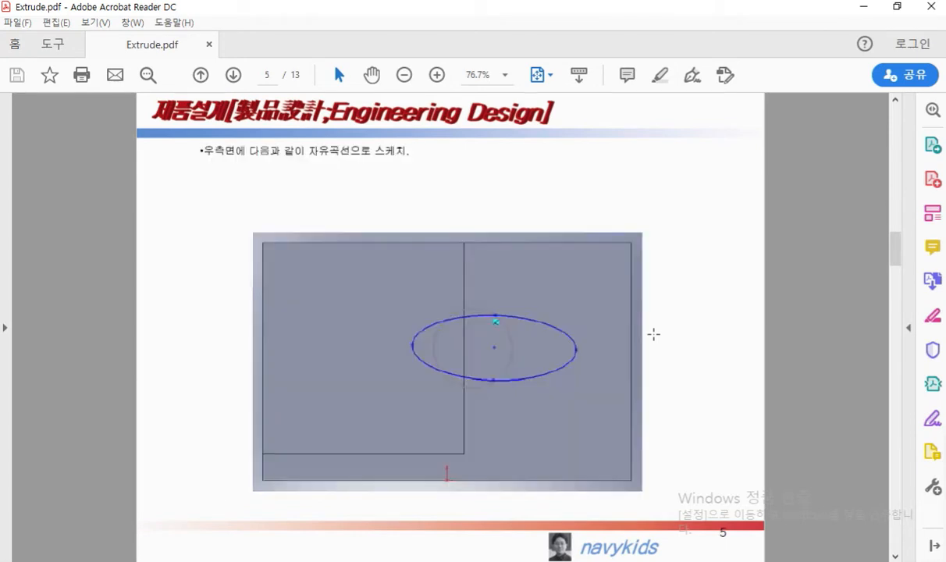
scroll(653, 334, down, 2)
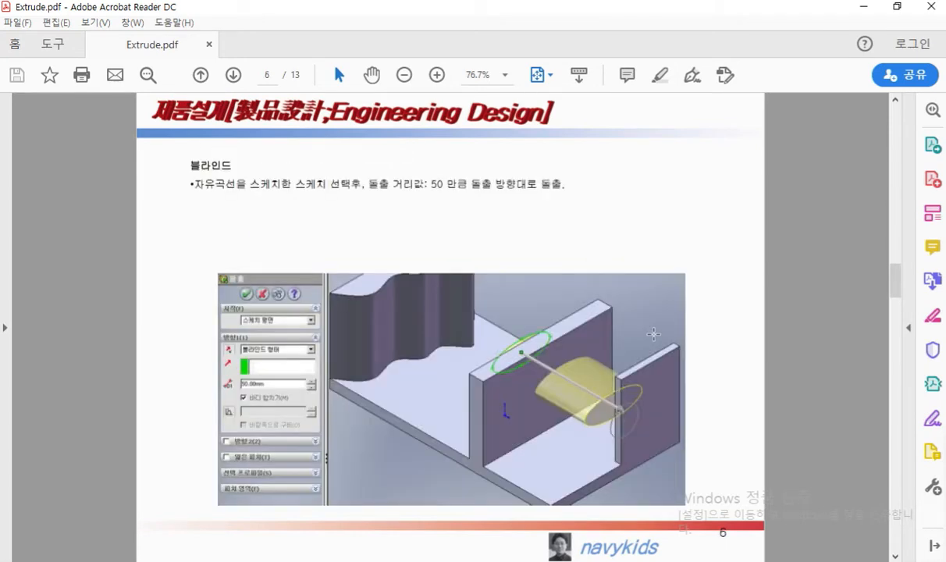
scroll(653, 334, down, 6)
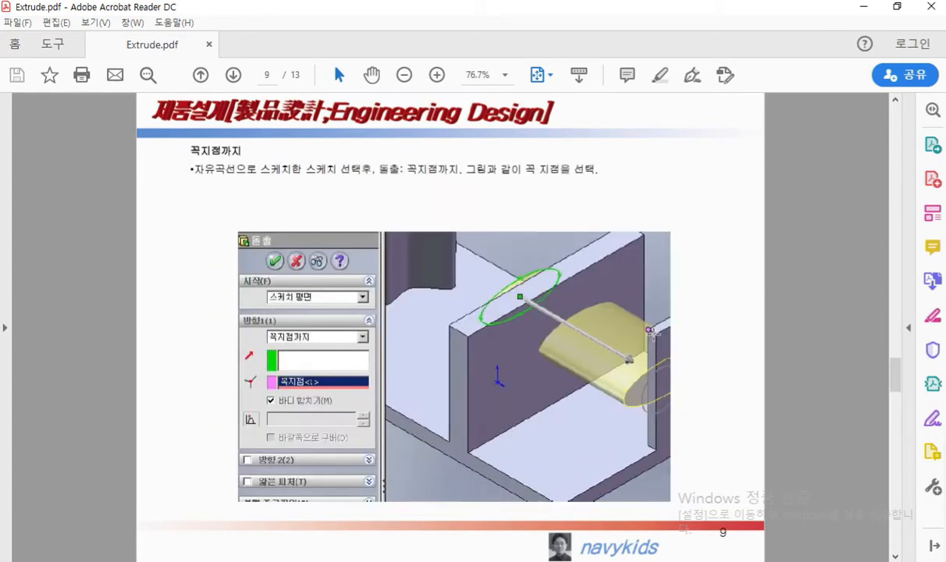
scroll(654, 334, down, 2)
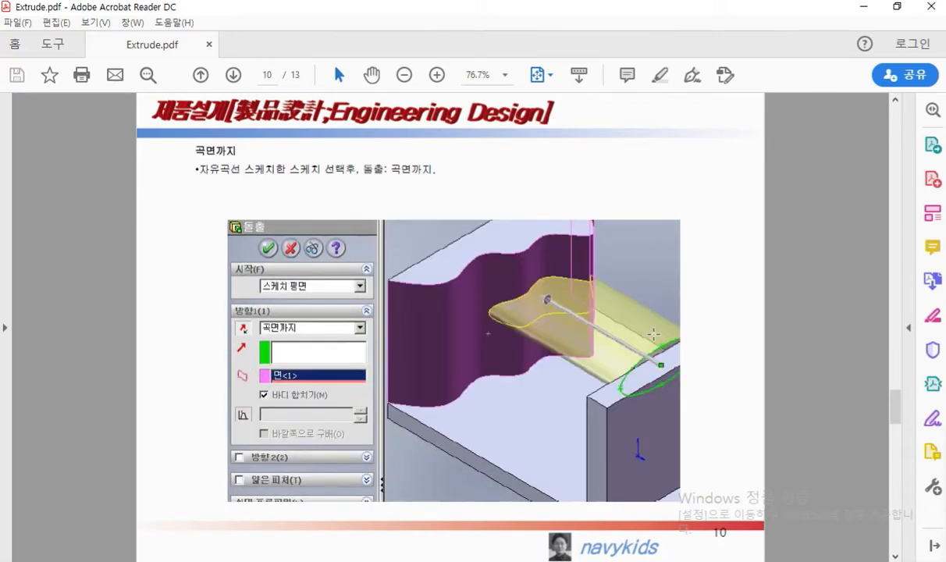
scroll(653, 334, up, 8)
scroll(654, 334, up, 2)
scroll(653, 334, down, 2)
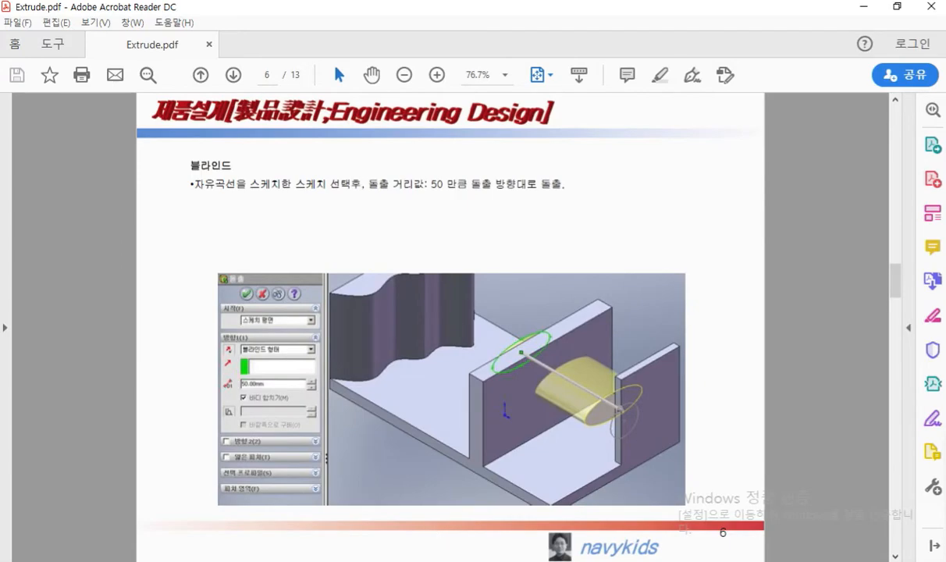
Step: Close the 새 볼륨 (E:) and Elements (D:) folder windows and bring the Downloads folder to the front
mouse_move(341, 561)
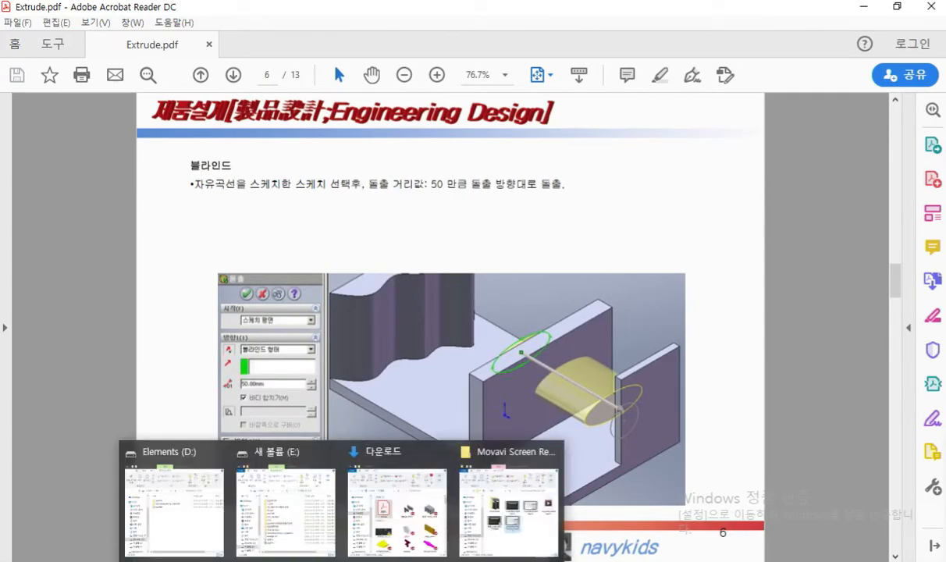
click(328, 451)
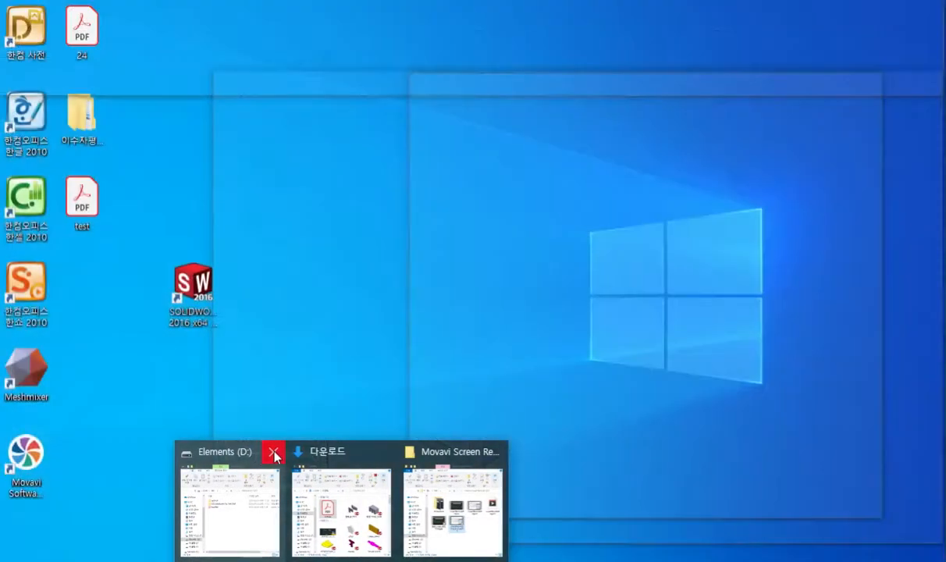
click(274, 453)
click(281, 472)
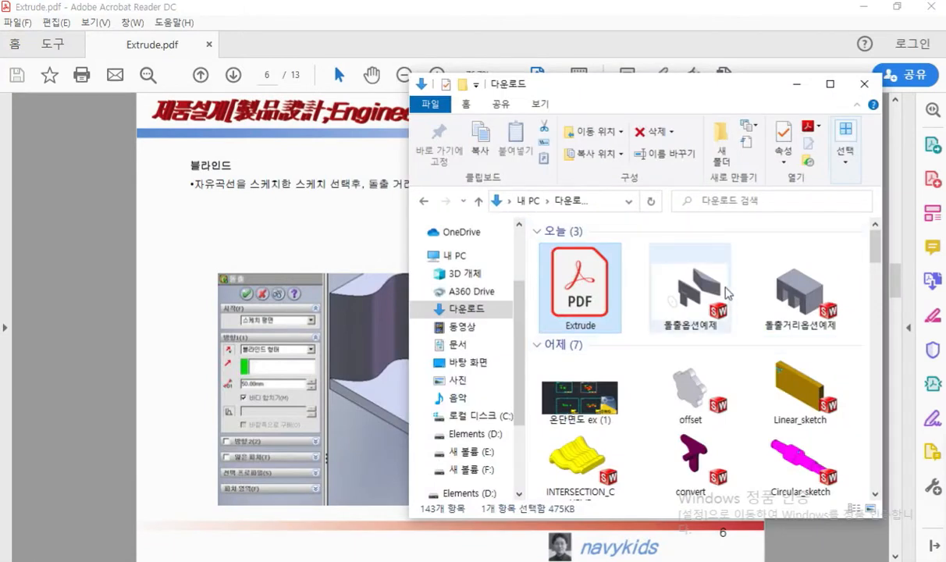
Step: Open the 돌출옵션예제 part from Downloads, minimize the PDF and switch to SOLIDWORKS
click(712, 301)
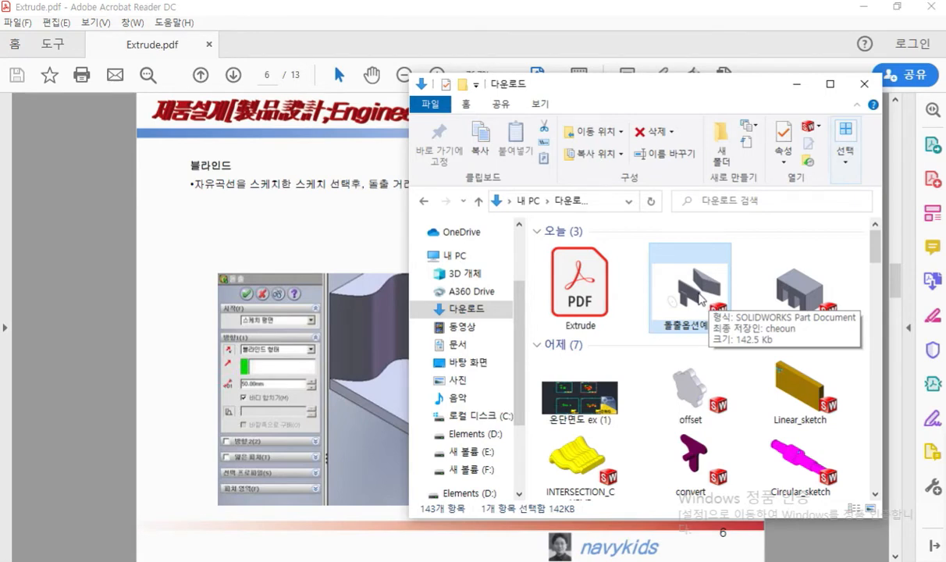
double_click(701, 299)
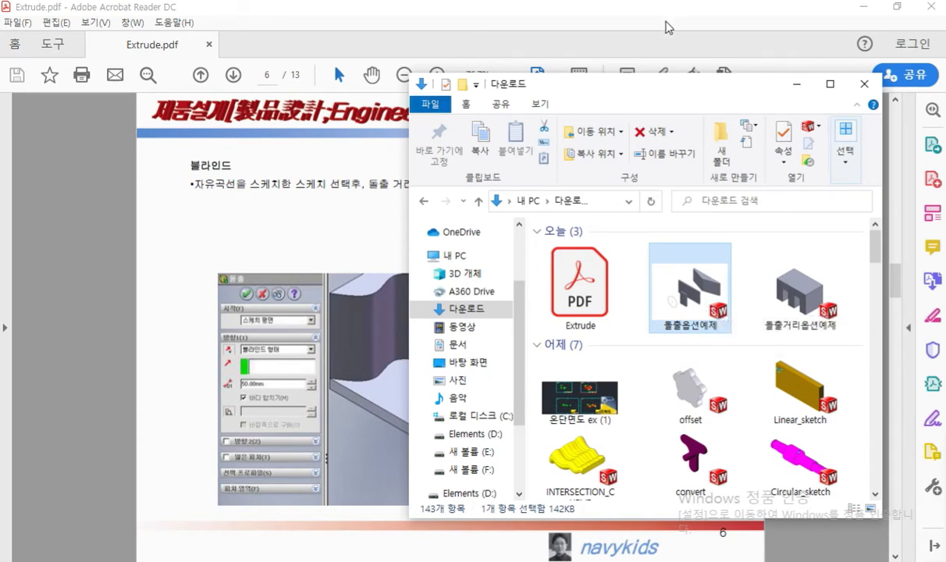
click(863, 6)
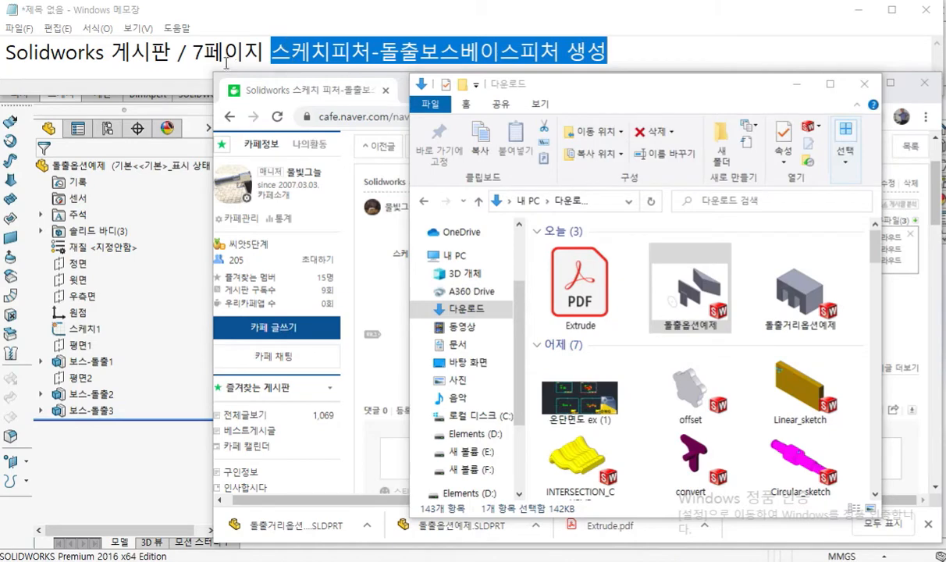
click(180, 272)
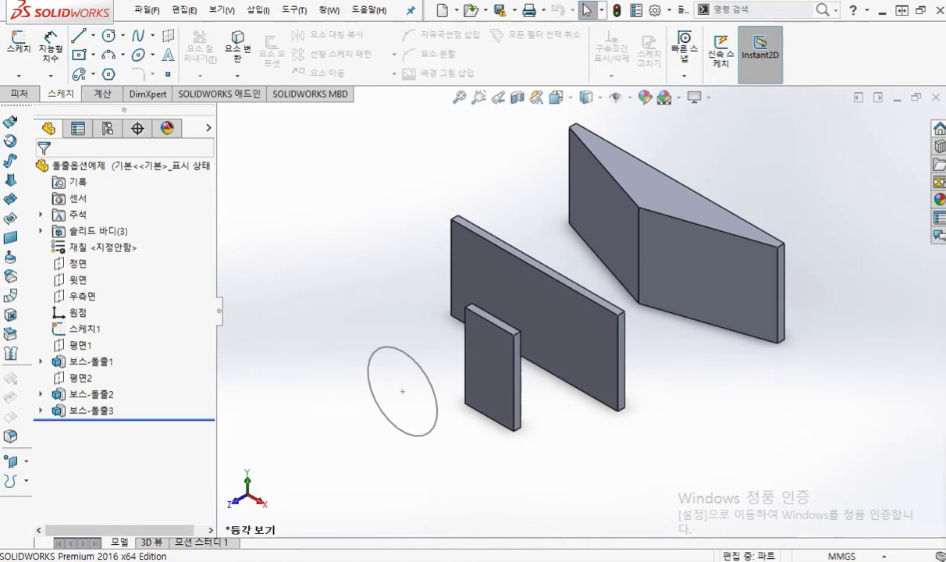
Step: Place the reduced Extrude.pdf window over the SOLIDWORKS model, showing the blind extrusion example on page 6
drag(945, 76, 764, 45)
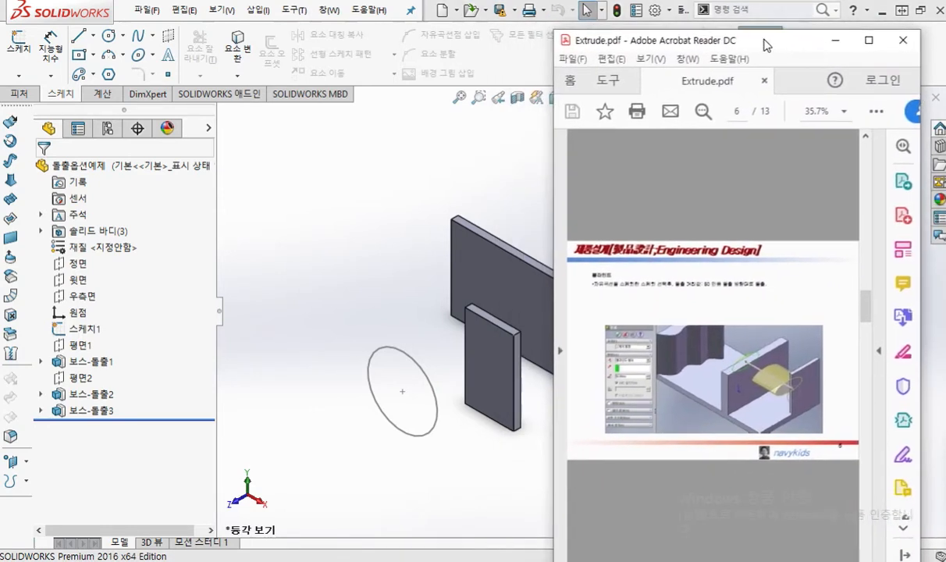
scroll(765, 287, up, 1)
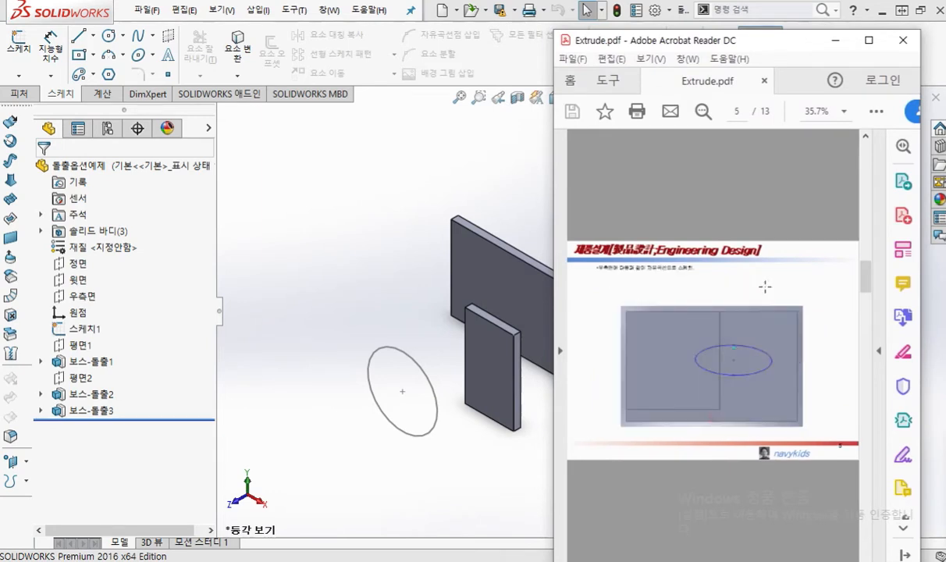
scroll(765, 286, down, 1)
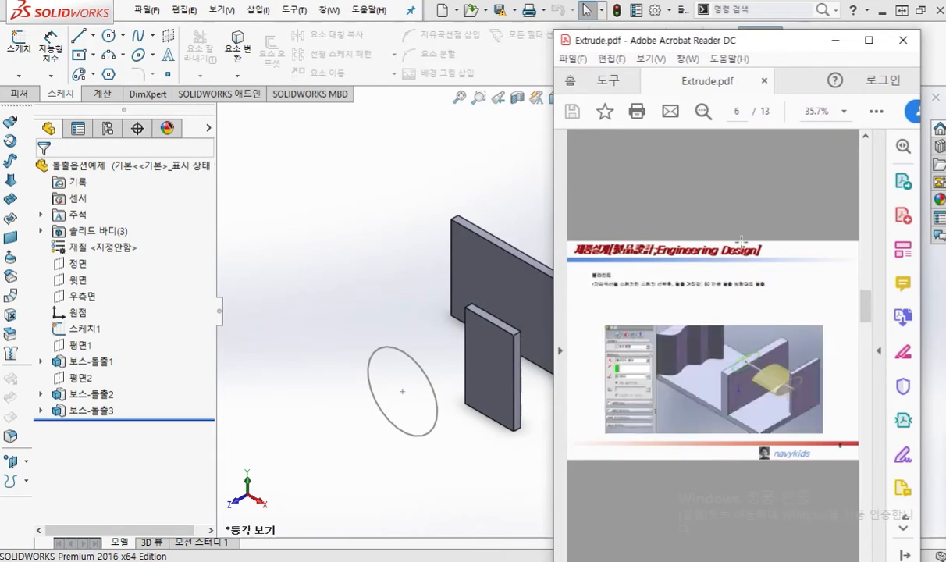
Step: Mark the PDF's page number 6 with the red screen pen, and clear the mark
key(F9)
mouse_move(743, 99)
mouse_down()
mouse_move(718, 96)
mouse_move(737, 141)
mouse_move(706, 134)
mouse_up()
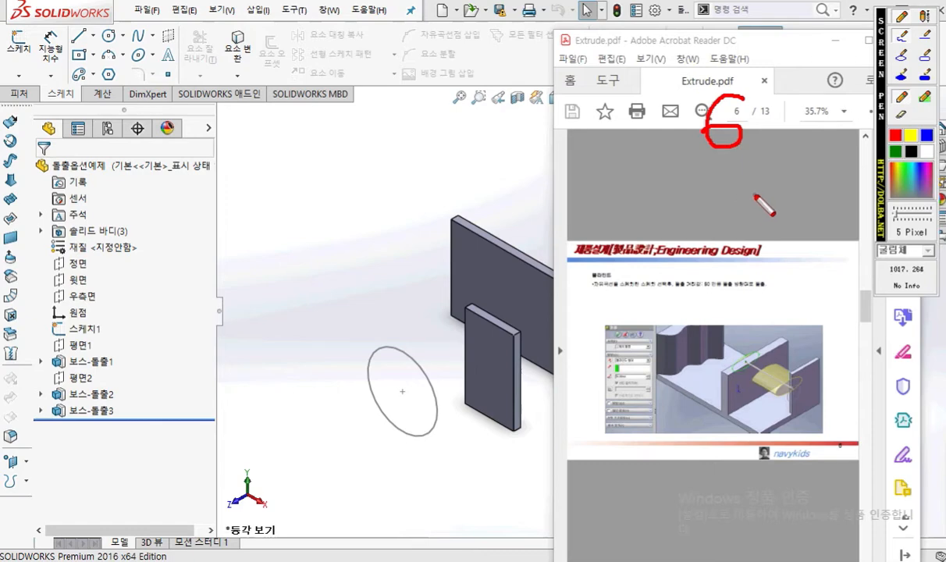
key(F9)
Step: Maximize the PDF, underline the blind extrusion instruction in red, mark the ellipse and its extrusion direction, write 50 on the depth field, and clear the ink
click(864, 43)
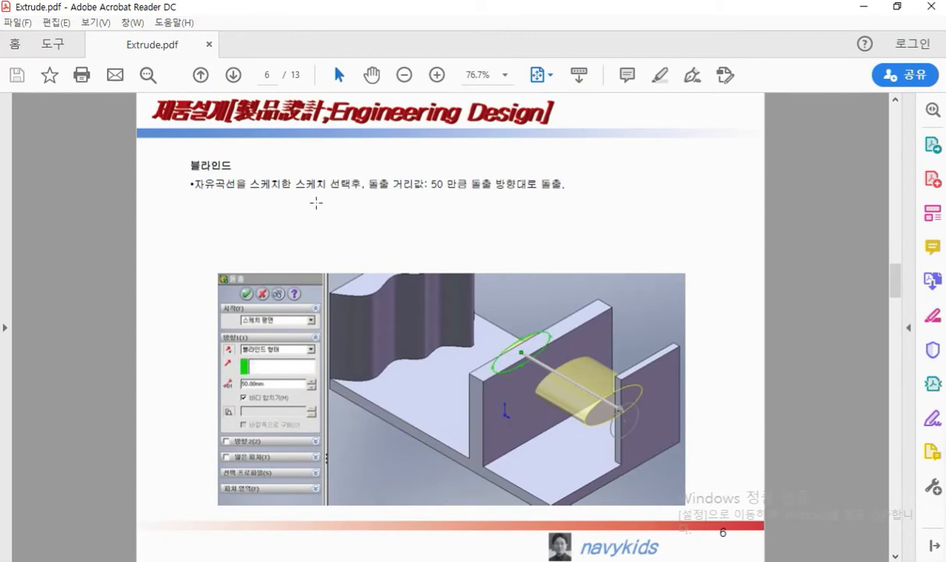
key(F9)
drag(185, 202, 323, 206)
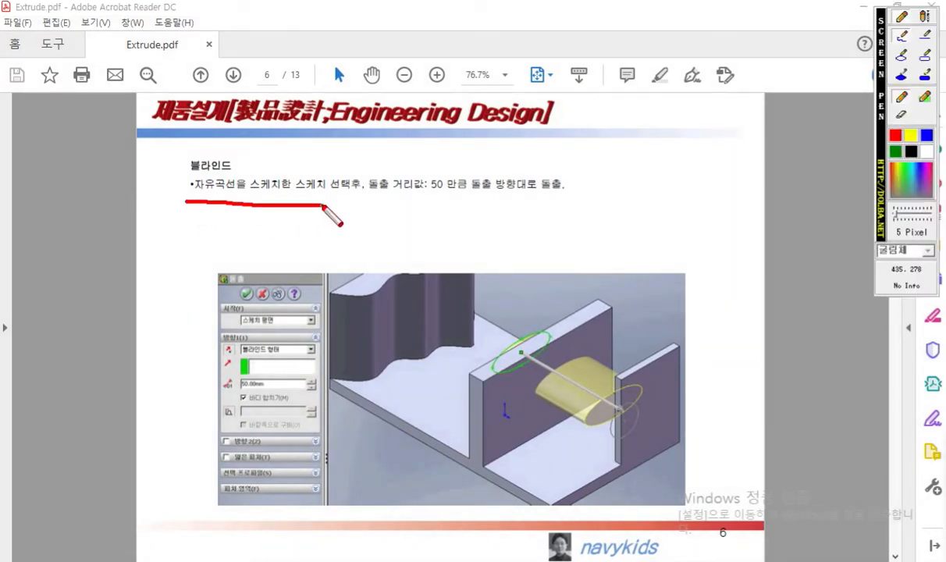
drag(322, 206, 576, 199)
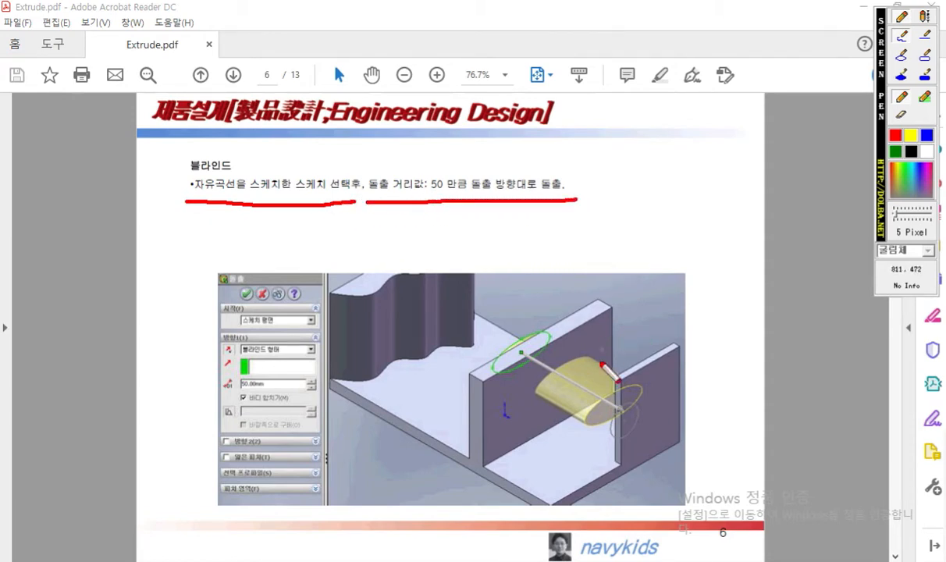
mouse_move(539, 351)
mouse_down()
mouse_move(508, 367)
mouse_move(480, 331)
mouse_move(543, 328)
mouse_move(550, 361)
mouse_move(576, 387)
mouse_move(604, 395)
mouse_move(589, 411)
mouse_up()
mouse_move(273, 368)
mouse_down()
mouse_move(283, 391)
mouse_move(270, 398)
mouse_up()
drag(274, 372, 311, 386)
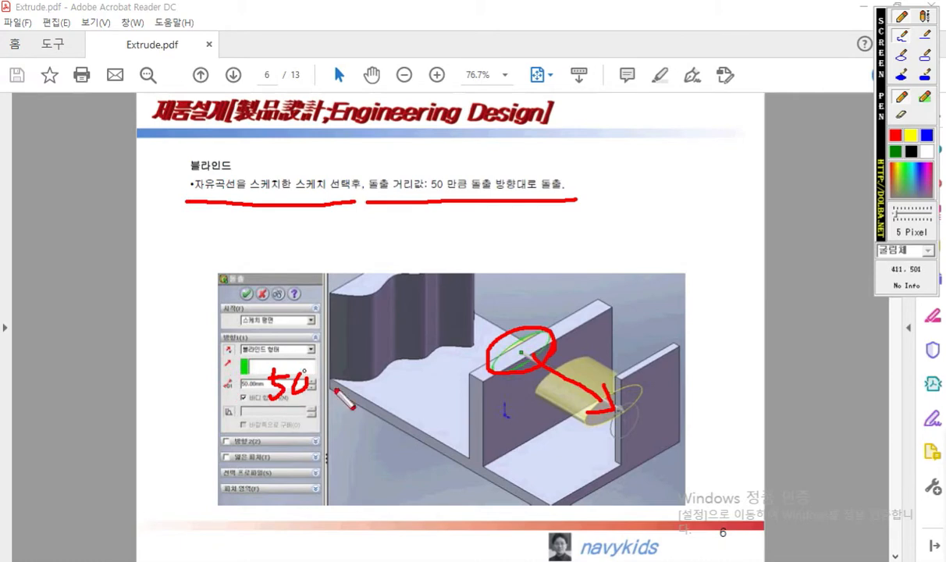
key(Escape)
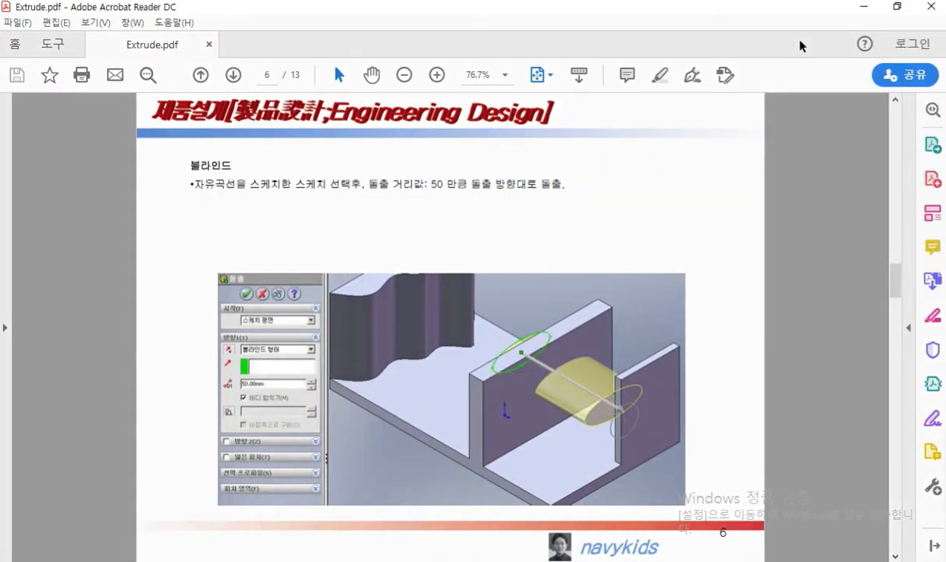
Step: Switch to SOLIDWORKS, select 스케치1 in the feature tree, underline it with the red screen pen, and clear the mark
drag(756, 15, 945, 76)
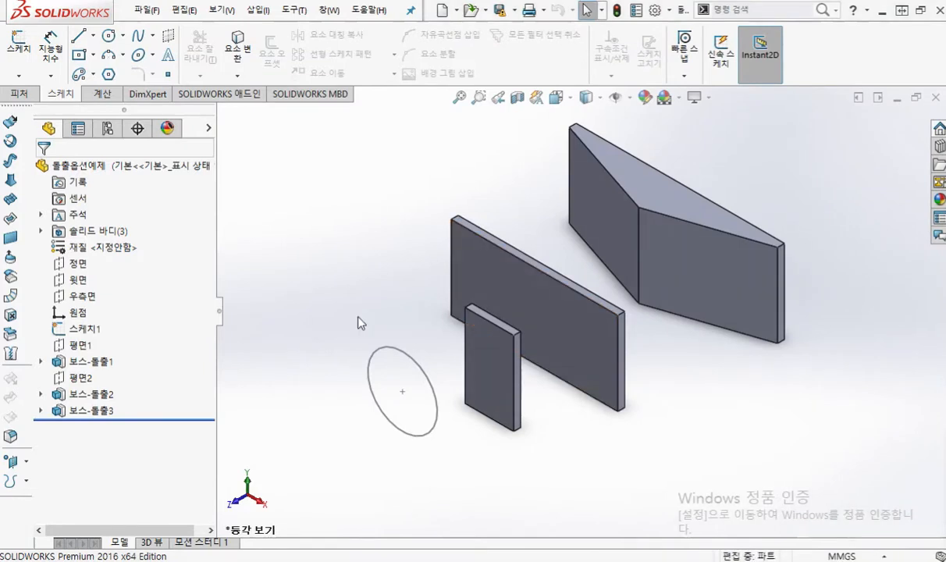
click(82, 331)
mouse_move(648, 333)
middle_down()
mouse_move(583, 375)
mouse_move(629, 370)
mouse_move(515, 321)
mouse_move(537, 320)
mouse_move(502, 320)
mouse_move(516, 307)
mouse_move(509, 298)
mouse_move(519, 319)
mouse_move(511, 326)
middle_up()
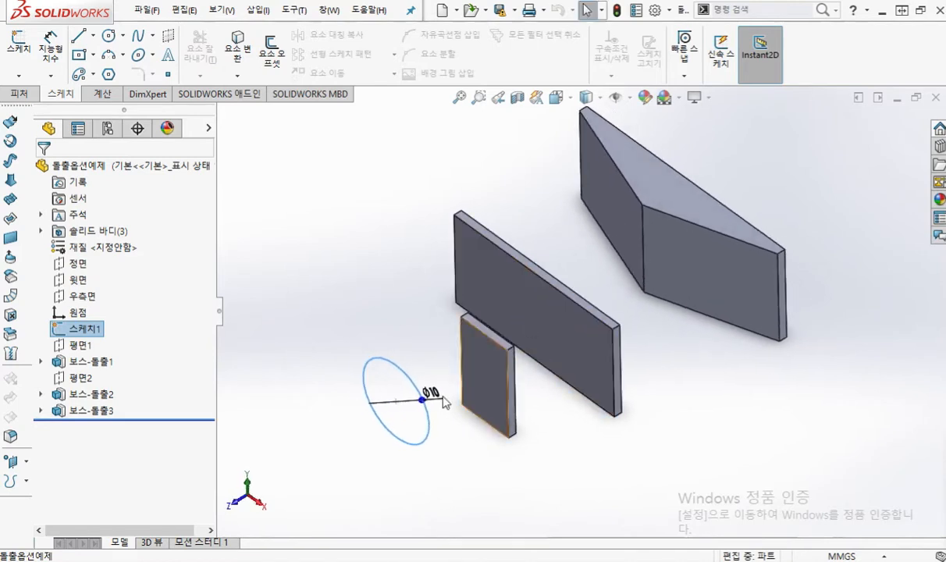
middle_drag(441, 400, 500, 412)
scroll(502, 415, down, 2)
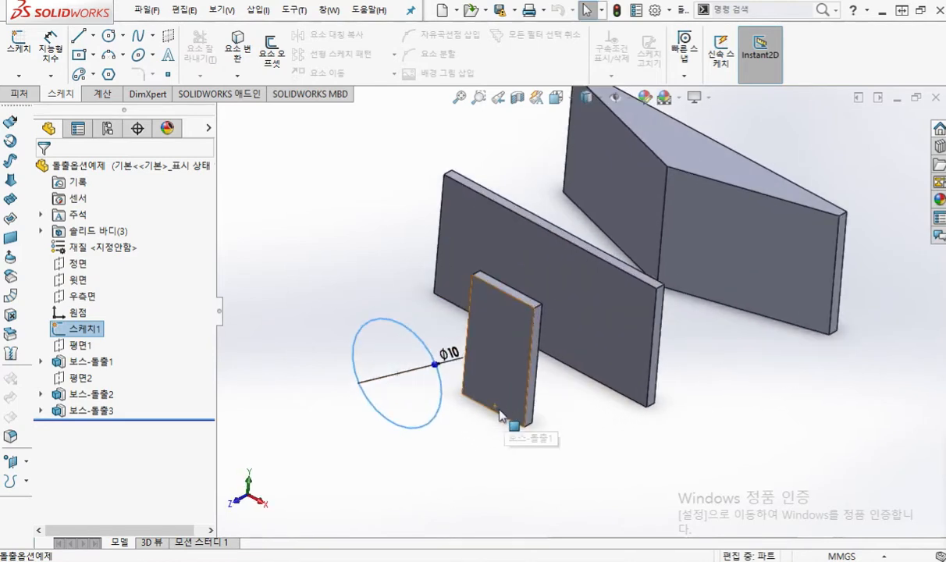
key(F2)
drag(42, 337, 159, 338)
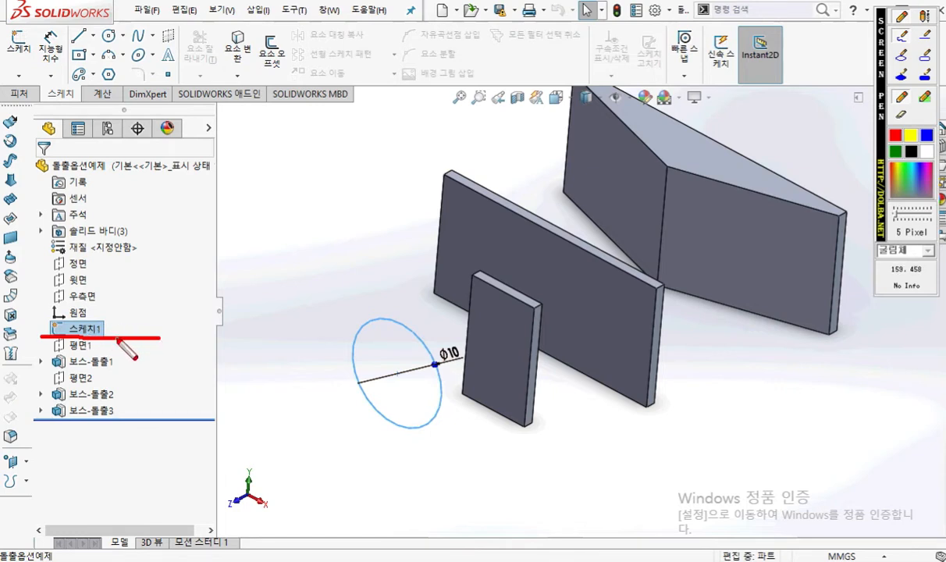
key(Escape)
Step: Start a boss extrusion of 스케치1, mark the direction towards the plates in red, clear the ink, and reverse the extrusion direction
click(26, 95)
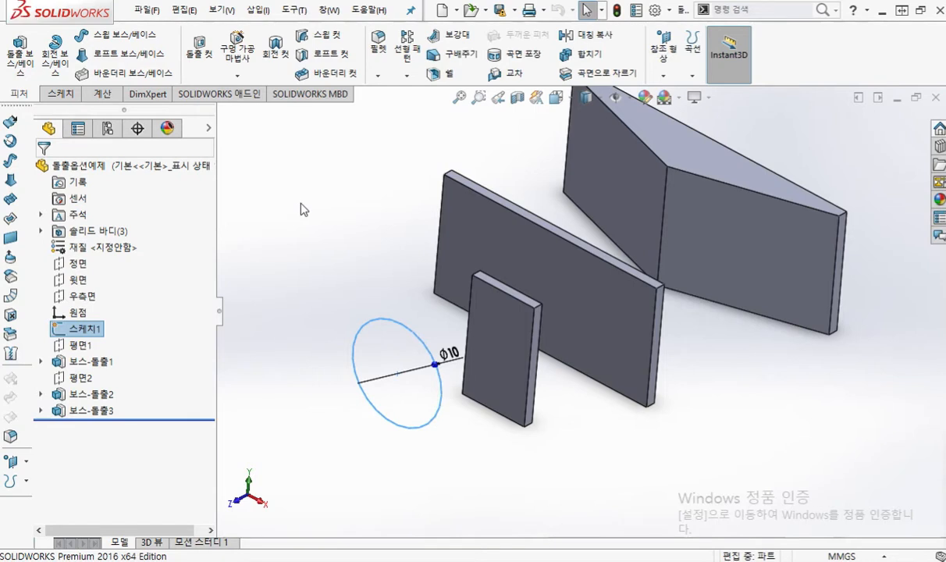
key(s)
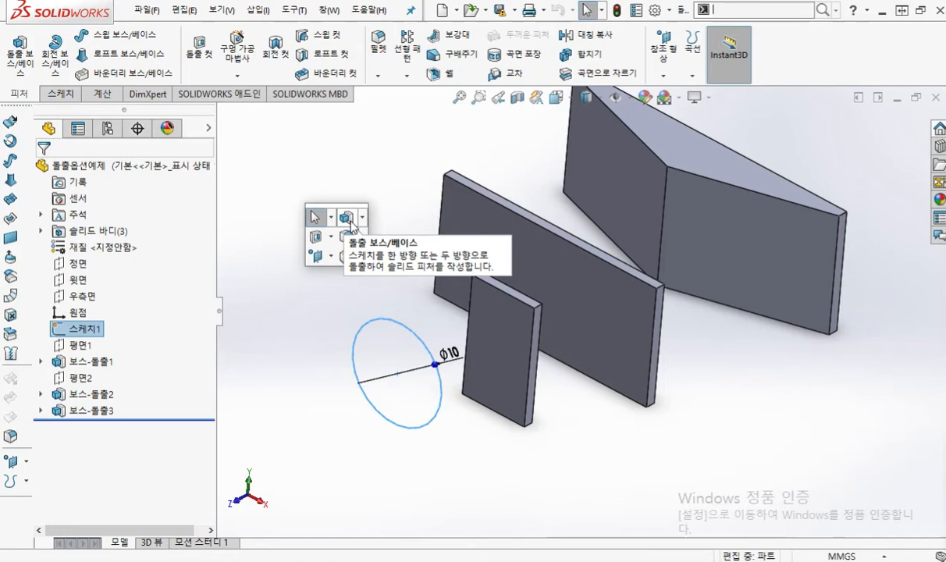
click(349, 222)
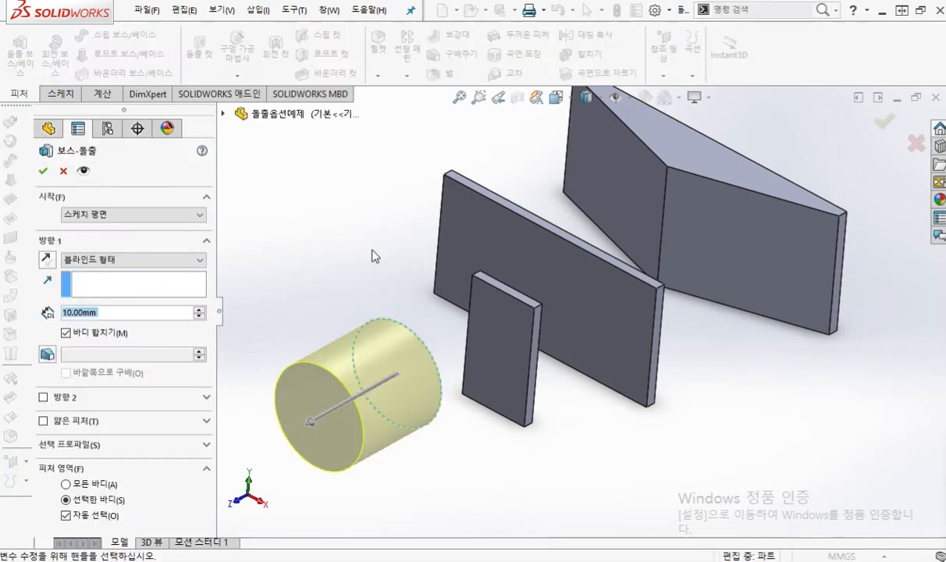
ctrl+middle_drag(332, 263, 399, 238)
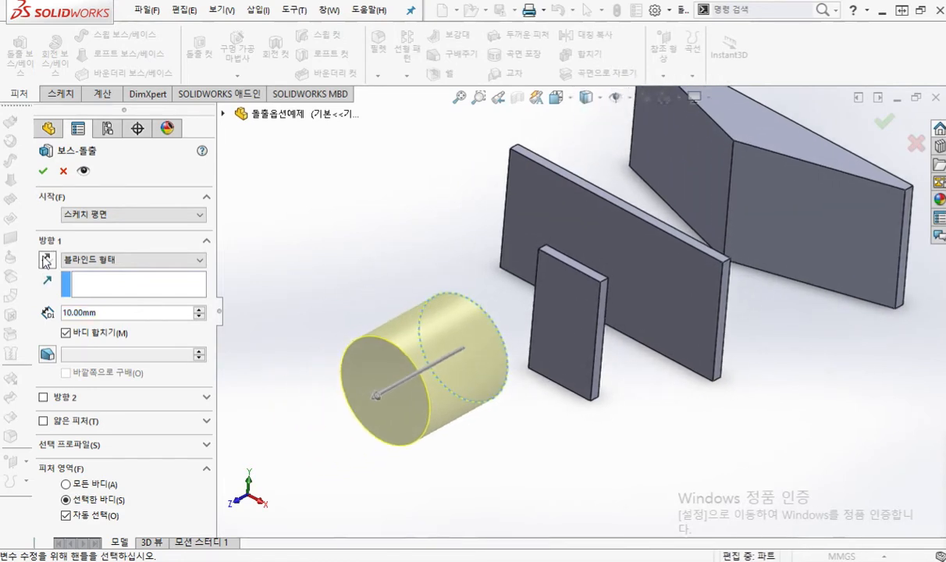
middle_drag(481, 258, 468, 326)
key(F12)
mouse_move(464, 359)
mouse_down()
mouse_move(510, 312)
mouse_move(533, 341)
mouse_up()
mouse_move(61, 274)
mouse_down()
mouse_move(36, 273)
mouse_move(68, 251)
mouse_move(66, 272)
mouse_up()
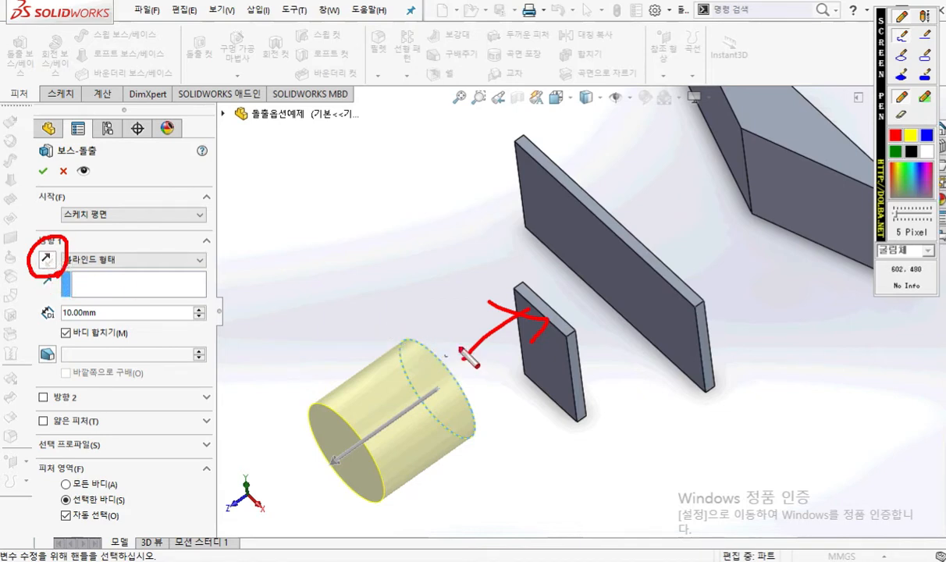
key(Escape)
click(47, 260)
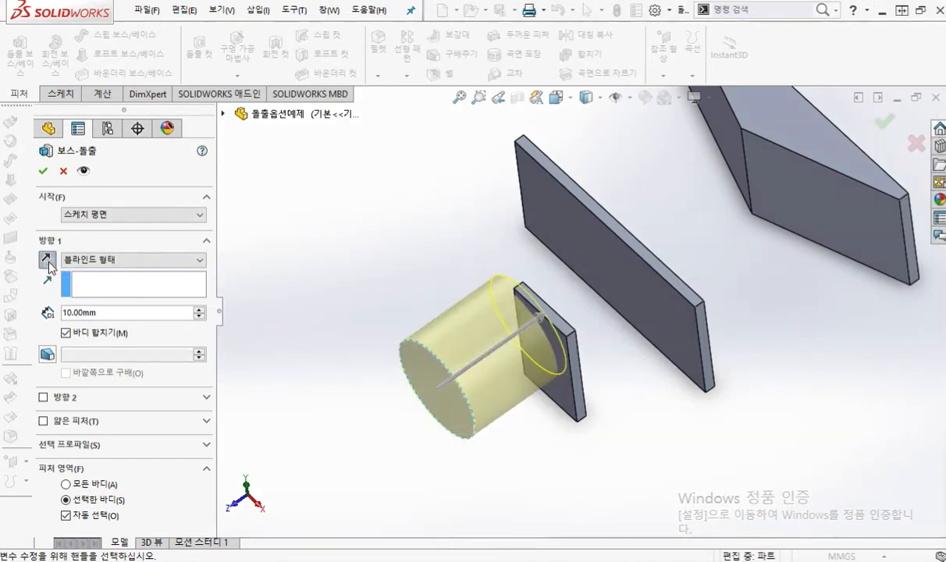
Step: Underline the blind end condition in red, write 50 at the depth value, draw an arrow through the plates, and clear the ink
key(F12)
mouse_move(65, 270)
mouse_down()
mouse_move(146, 270)
mouse_move(168, 258)
mouse_move(173, 285)
mouse_move(182, 281)
mouse_up()
mouse_move(123, 298)
mouse_down()
mouse_move(130, 326)
mouse_move(143, 297)
mouse_move(150, 320)
mouse_move(169, 299)
mouse_up()
mouse_move(493, 349)
mouse_down()
mouse_move(659, 224)
mouse_move(669, 294)
mouse_up()
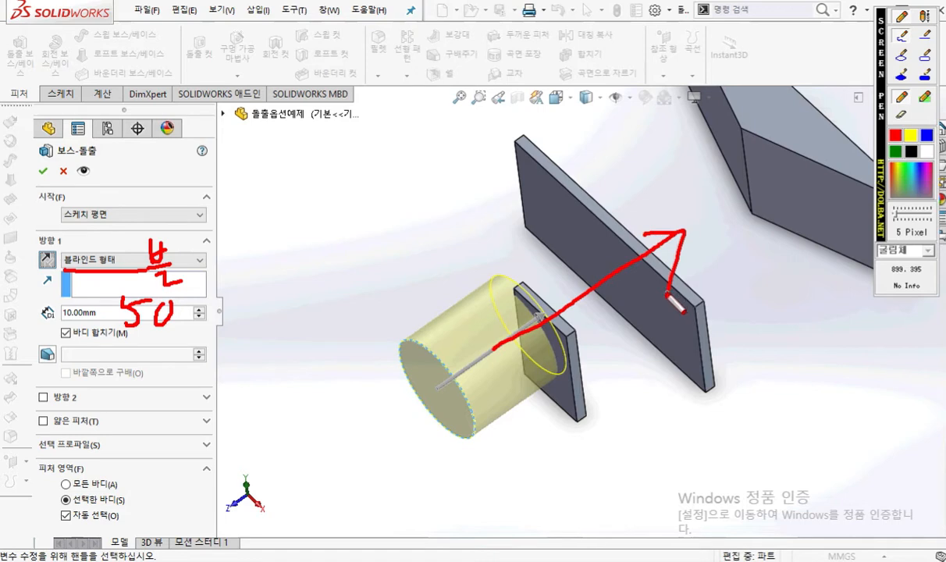
key(Escape)
Step: Set the blind boss extrusion's depth to 50 mm and view the preview passing through all three plates
drag(119, 312, 36, 310)
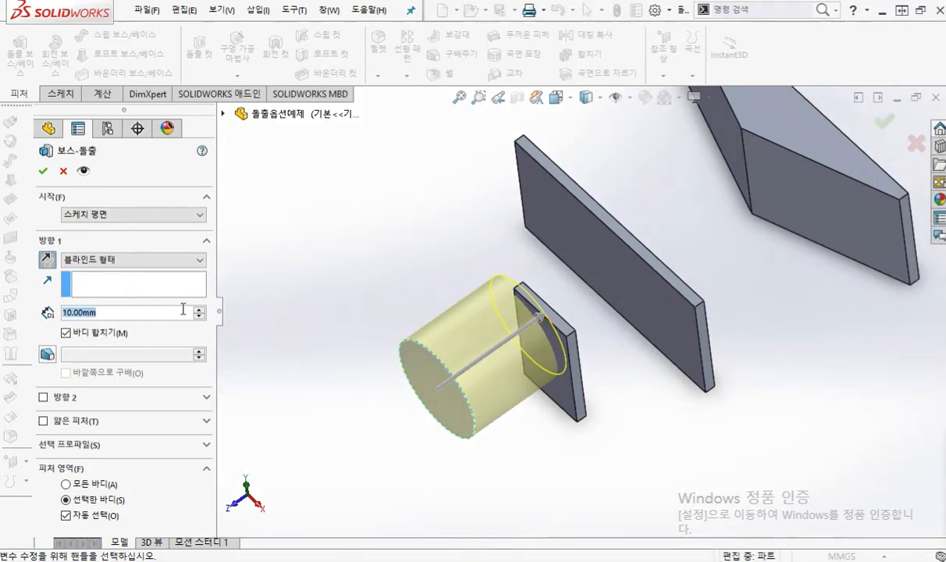
text(50)
key(Return)
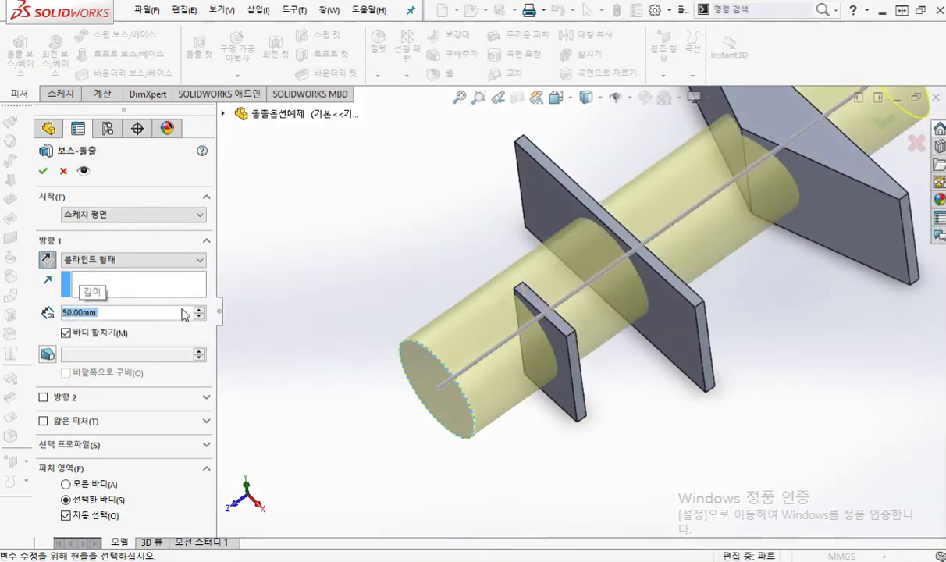
middle_drag(369, 277, 525, 318)
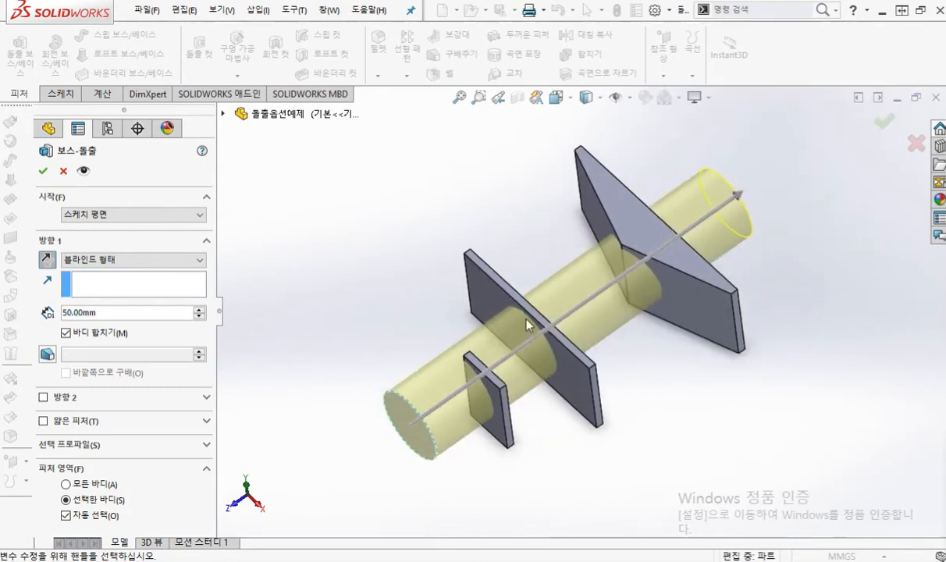
Step: Bring the reduced Extrude.pdf window over the model, widen it, and go to page 7 on the through-all (관통) option
key(alt+Tab)
drag(712, 111, 844, 27)
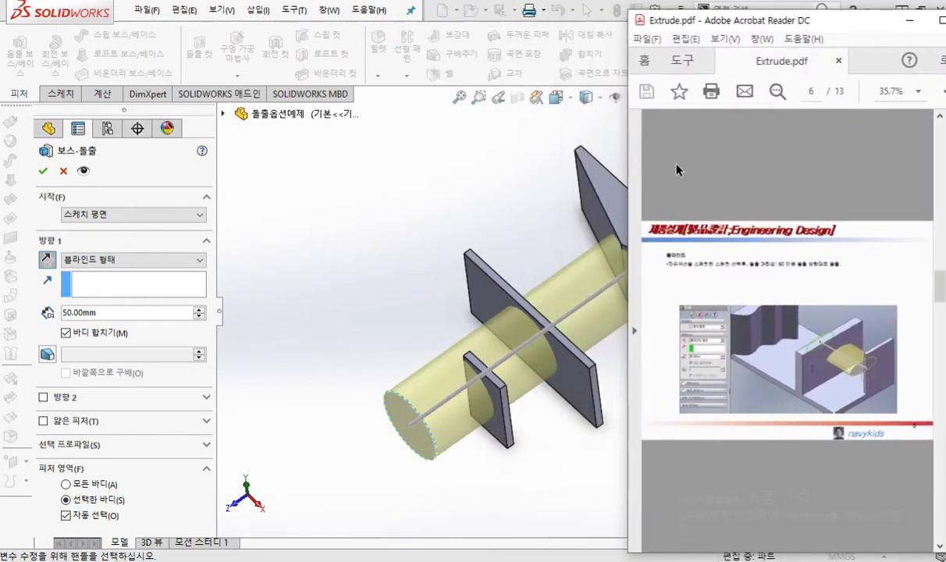
drag(622, 187, 390, 187)
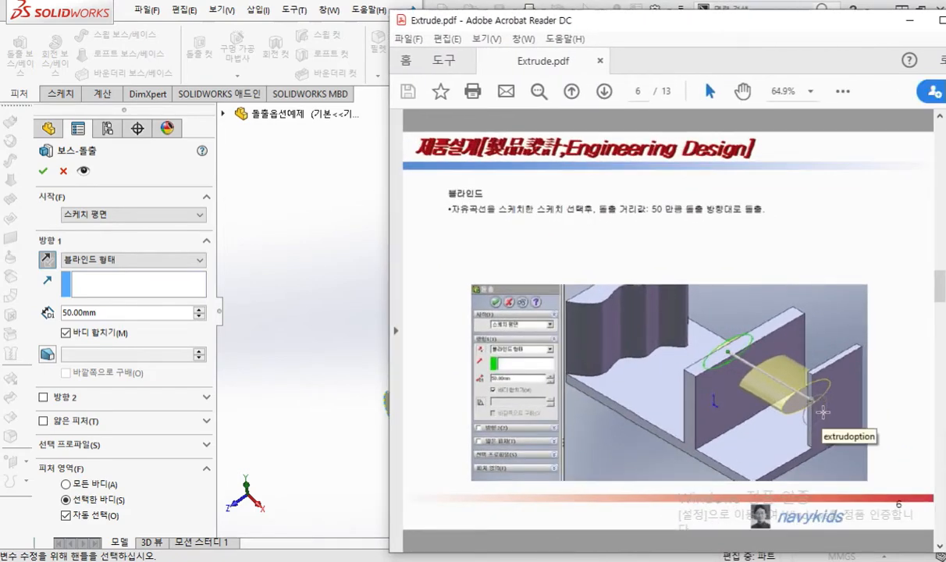
scroll(761, 387, down, 1)
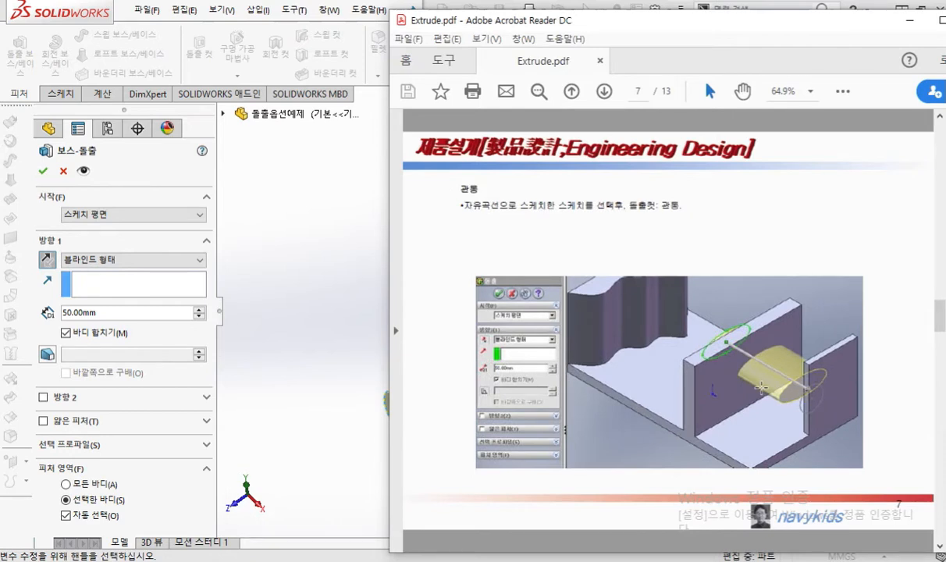
Step: Write 7 in red at the PDF's page number, underline the through-all cut instruction, and clear the ink
key(F12)
mouse_move(607, 83)
mouse_down()
mouse_move(615, 82)
mouse_move(623, 134)
mouse_up()
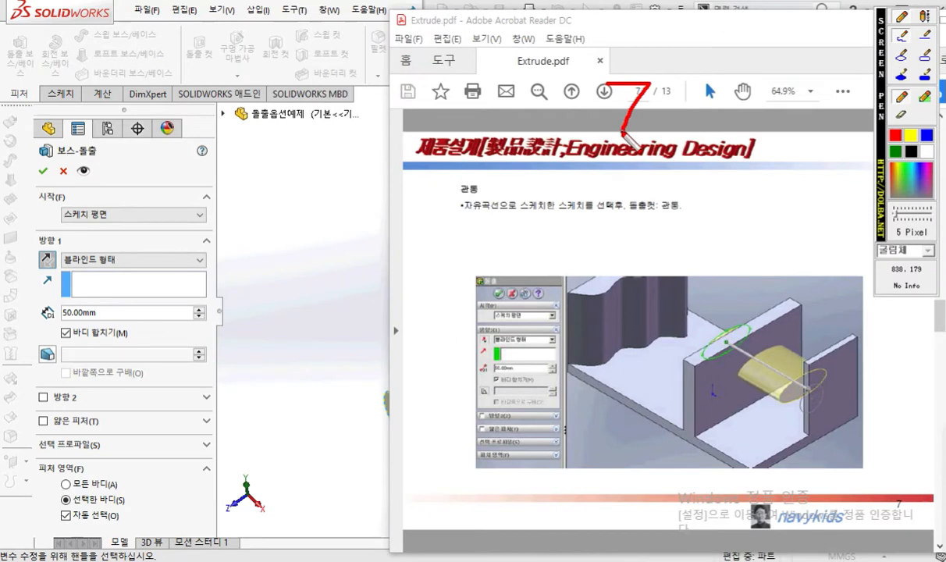
drag(465, 221, 702, 223)
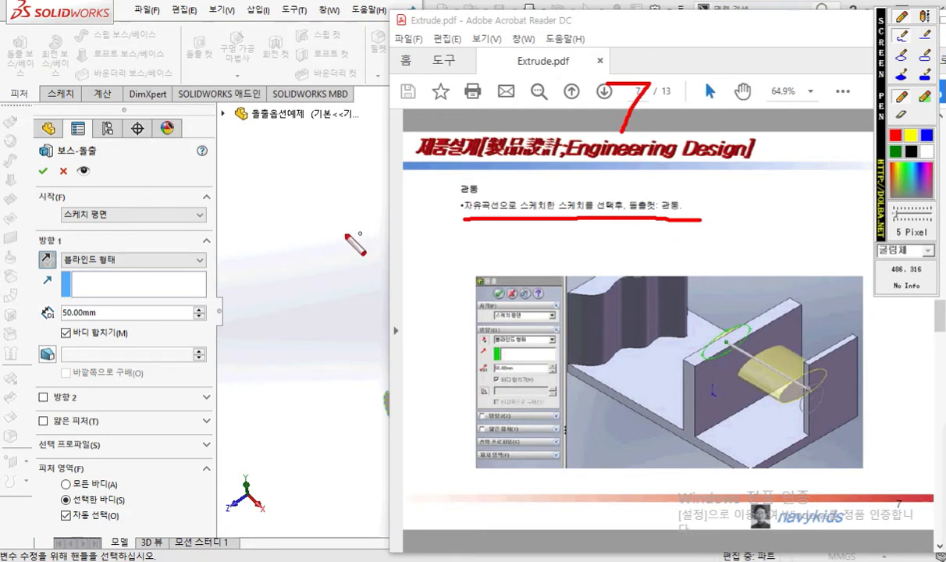
key(Escape)
Step: Cancel the boss extrusion, circle 스케치1 and the Extruded Cut command in red with an arrow towards the plates, and clear the ink
click(321, 240)
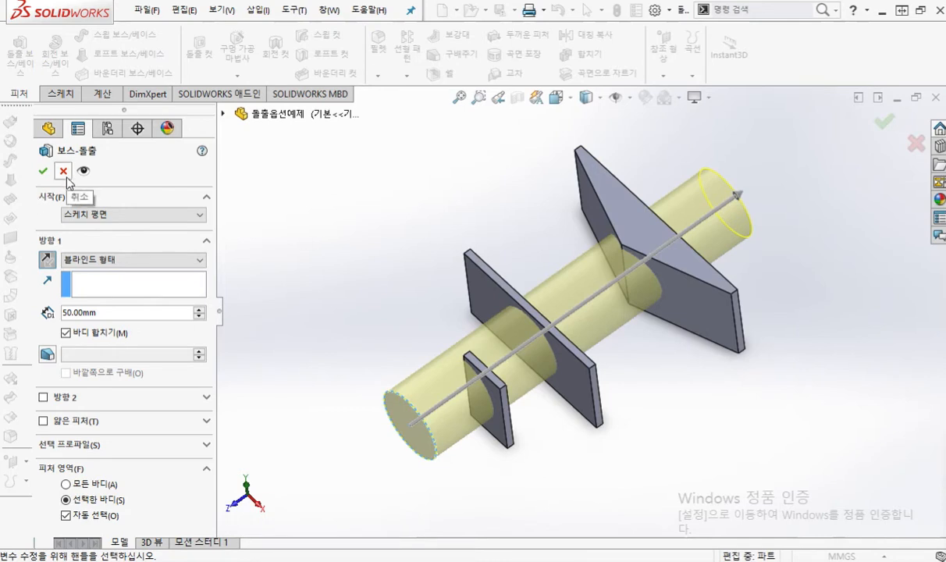
click(64, 171)
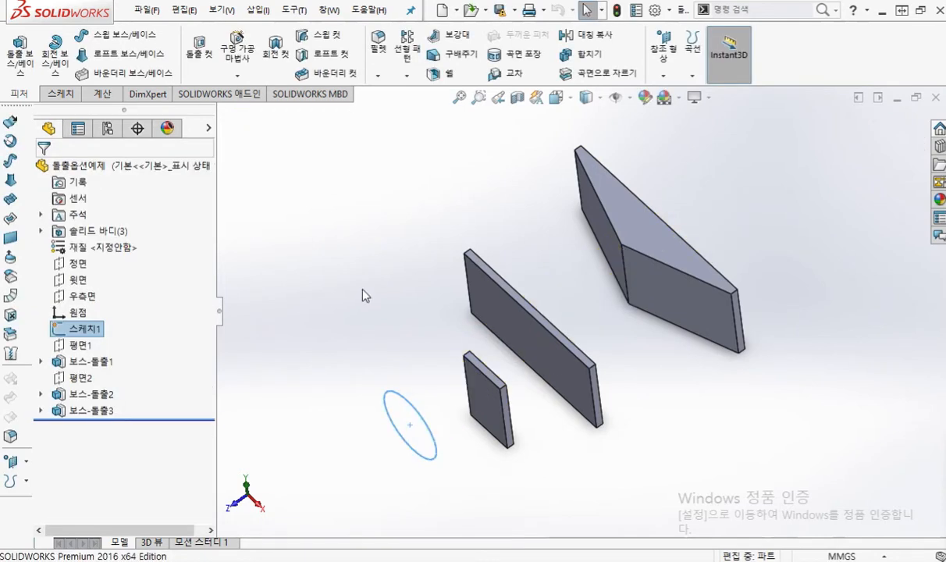
key(F9)
mouse_move(42, 338)
mouse_down()
mouse_move(121, 320)
mouse_move(51, 333)
mouse_move(125, 345)
mouse_up()
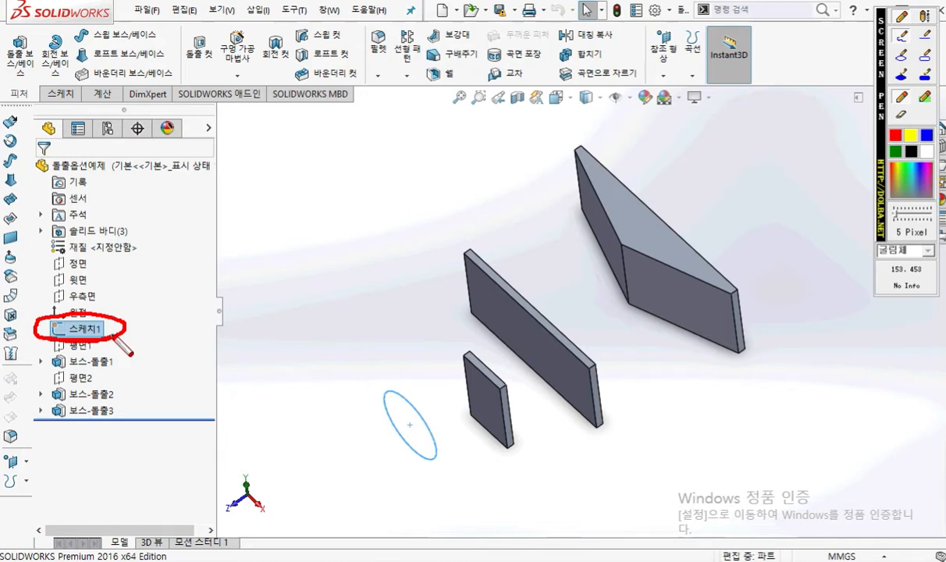
mouse_move(234, 64)
mouse_down()
mouse_move(178, 72)
mouse_move(222, 71)
mouse_move(230, 82)
mouse_up()
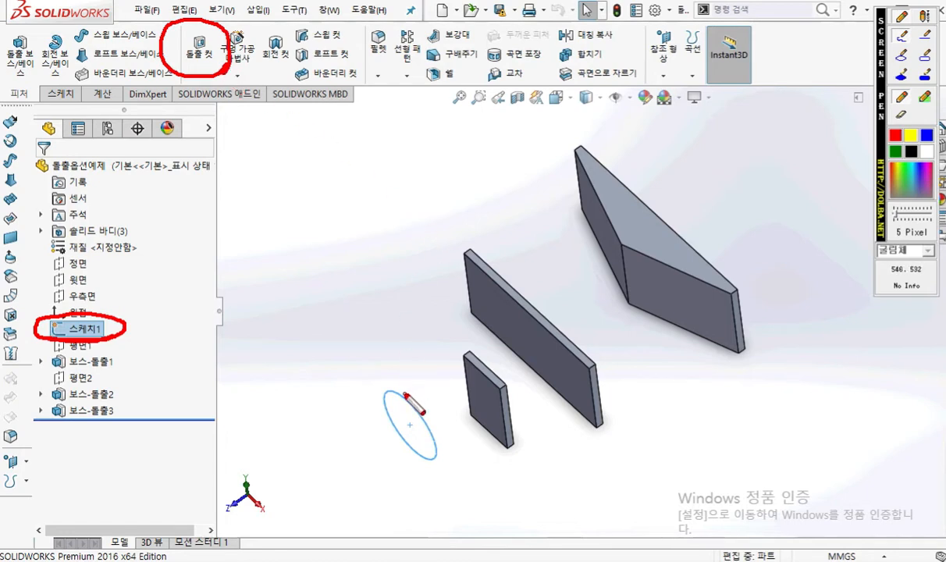
mouse_move(400, 396)
mouse_down()
mouse_move(483, 332)
mouse_move(466, 363)
mouse_up()
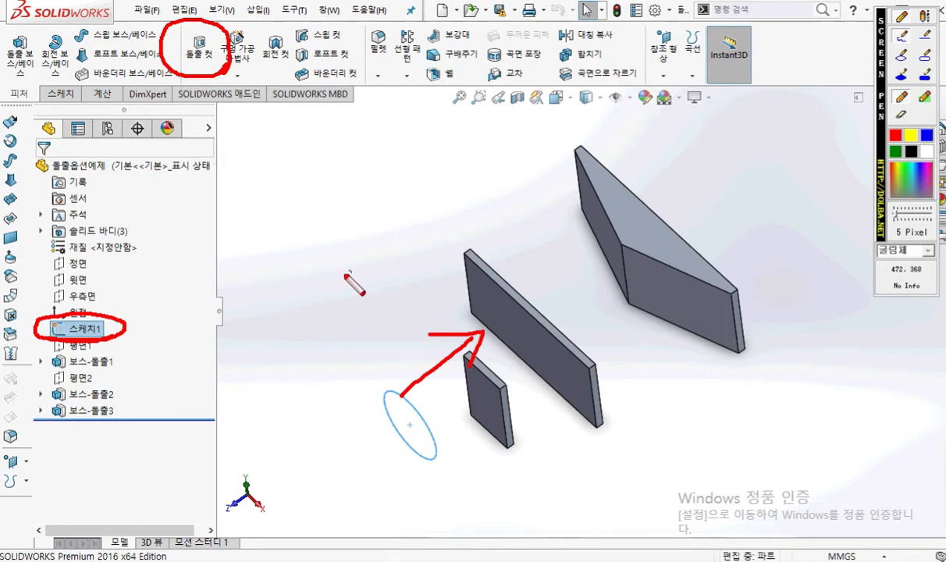
key(Escape)
Step: Start an extruded cut from 스케치1, mark its direction, cross out the blind condition, write 관 beside it in red, and clear the ink
click(202, 52)
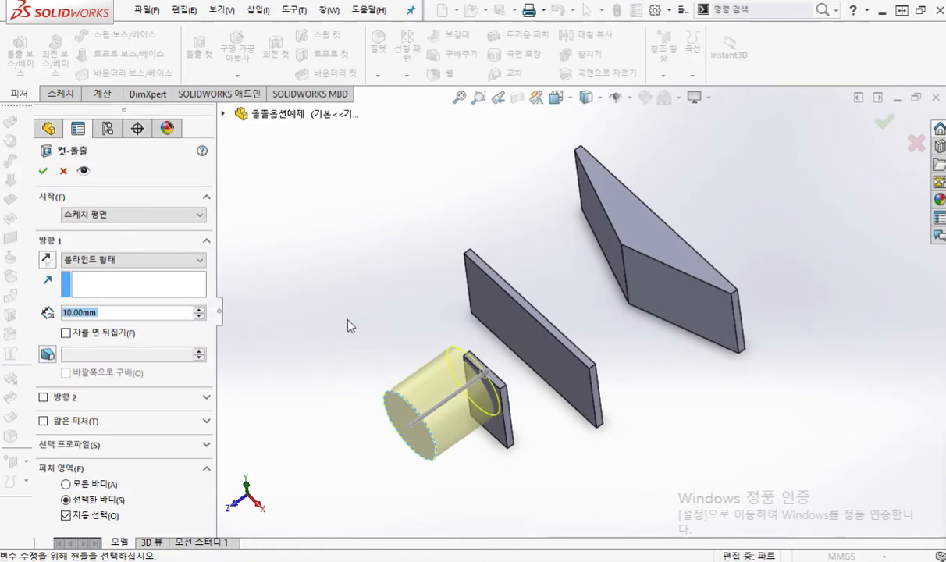
key(F12)
mouse_move(420, 412)
mouse_down()
mouse_move(515, 334)
mouse_move(550, 343)
mouse_move(525, 398)
mouse_up()
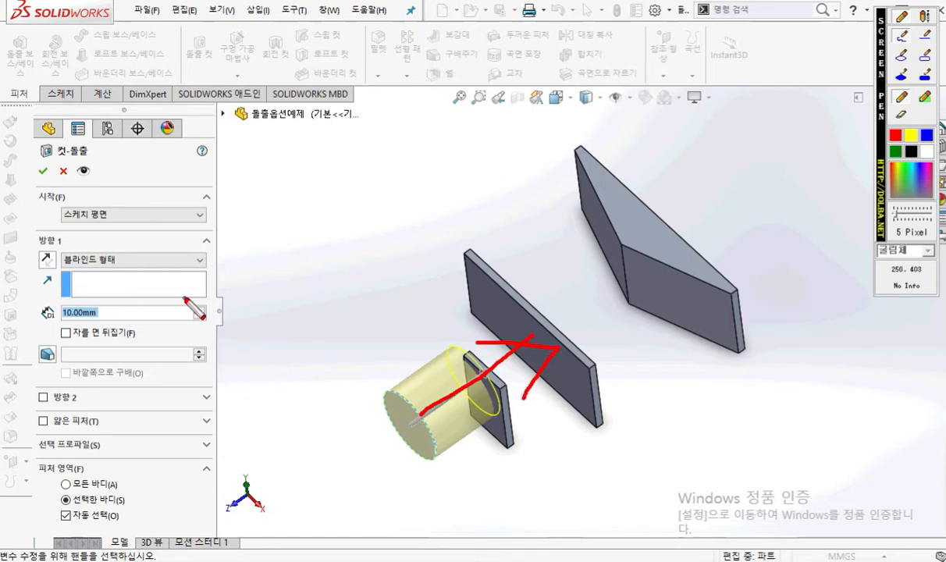
drag(118, 248, 88, 274)
mouse_move(92, 250)
mouse_down()
mouse_move(115, 270)
mouse_move(159, 261)
mouse_move(155, 270)
mouse_up()
drag(142, 271, 167, 269)
drag(174, 235, 173, 264)
mouse_move(175, 255)
mouse_down()
mouse_move(184, 253)
mouse_move(173, 276)
mouse_move(187, 275)
mouse_up()
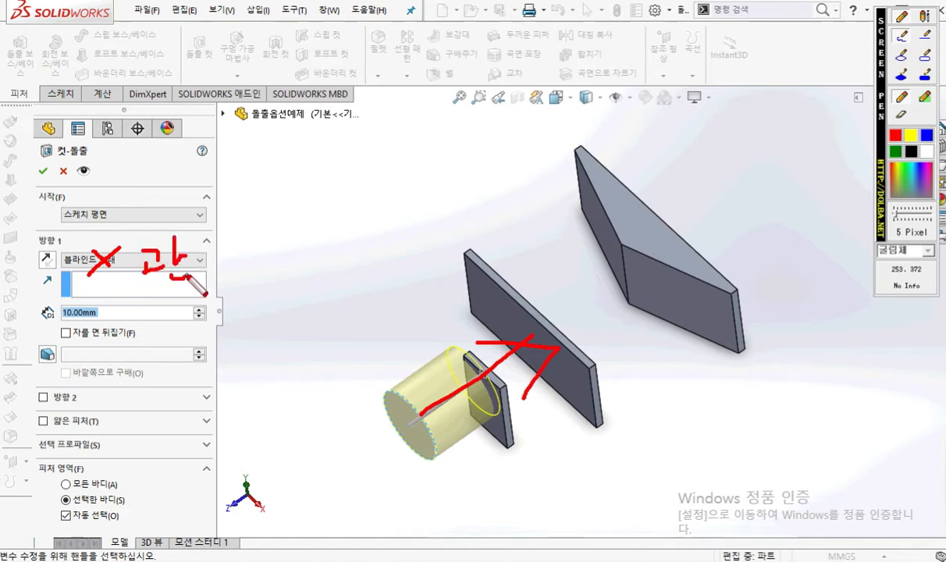
key(Escape)
Step: Set the cut's end condition to 관통 (Through All) and complete the circular cut through the three plates
click(139, 259)
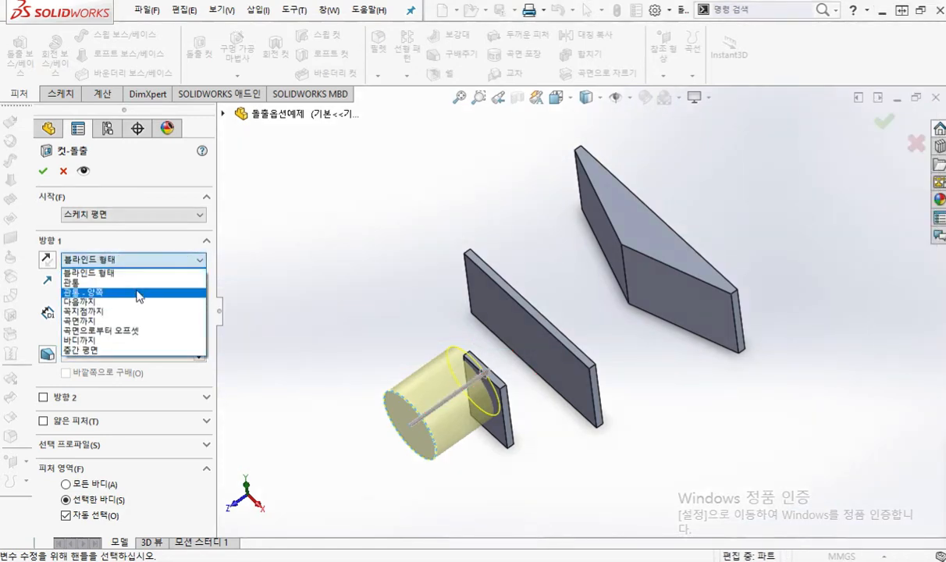
click(125, 281)
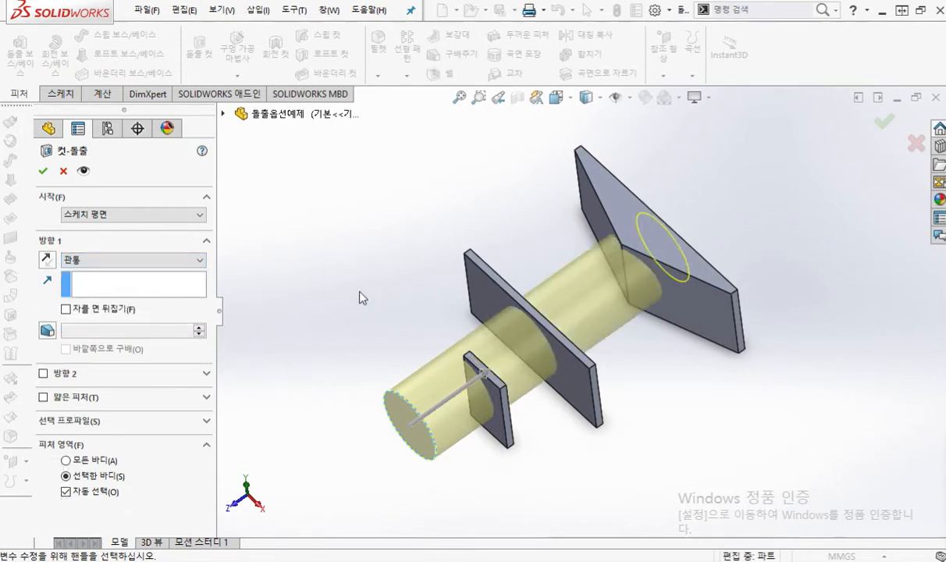
key(Return)
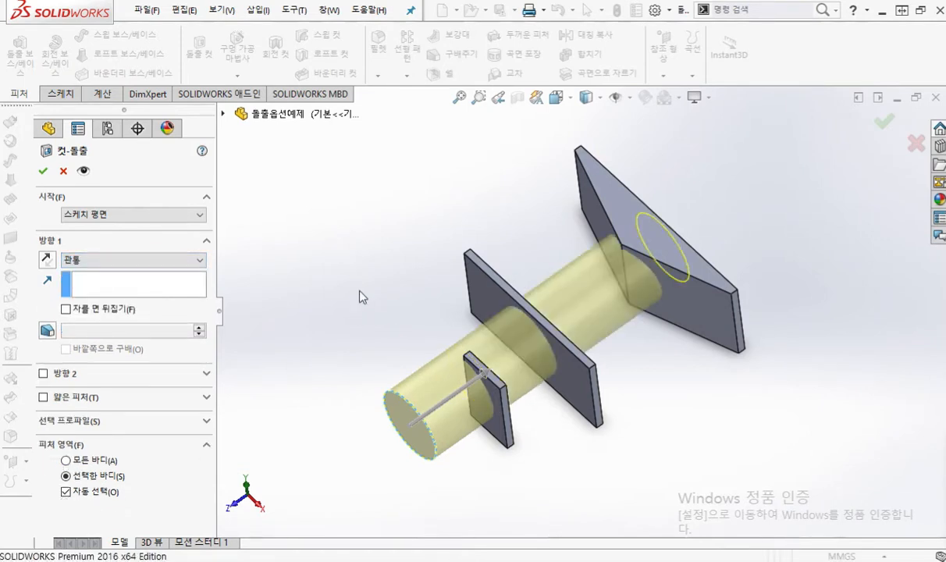
middle_drag(593, 436, 605, 380)
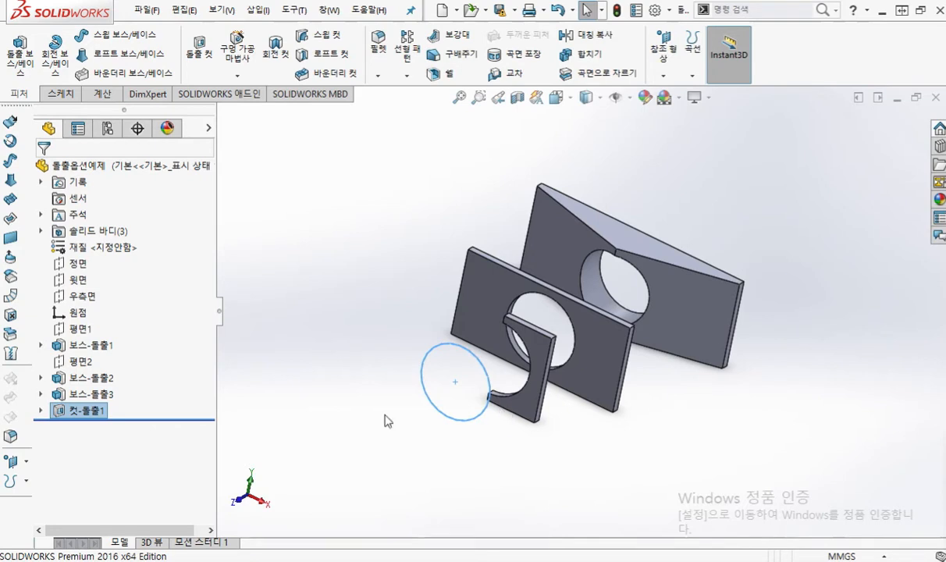
Step: Mark the through-all cut in the feature tree with a red arrow, clear the mark, and delete the cut while keeping its sketch
key(F12)
mouse_move(105, 411)
mouse_down()
mouse_move(150, 368)
mouse_move(119, 368)
mouse_move(154, 413)
mouse_up()
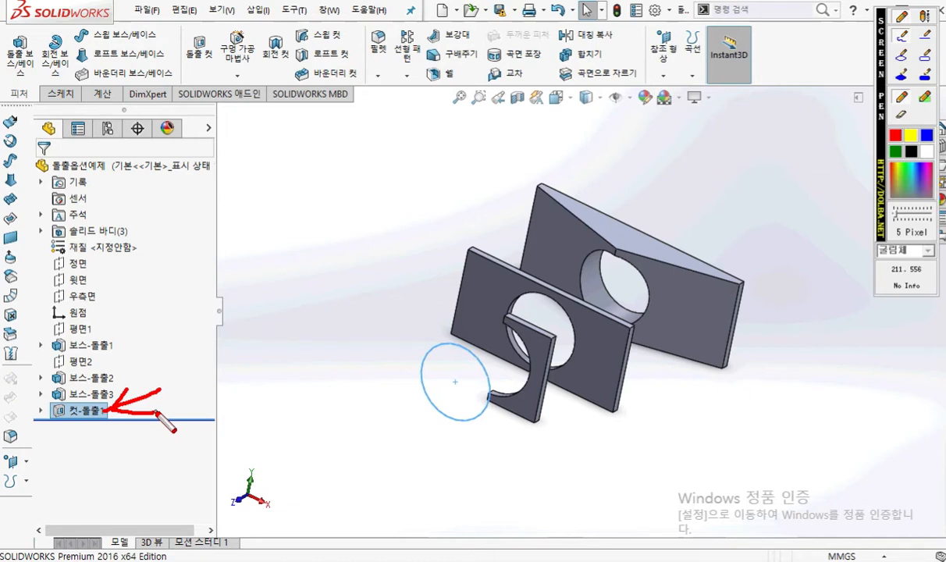
key(Escape)
key(Delete)
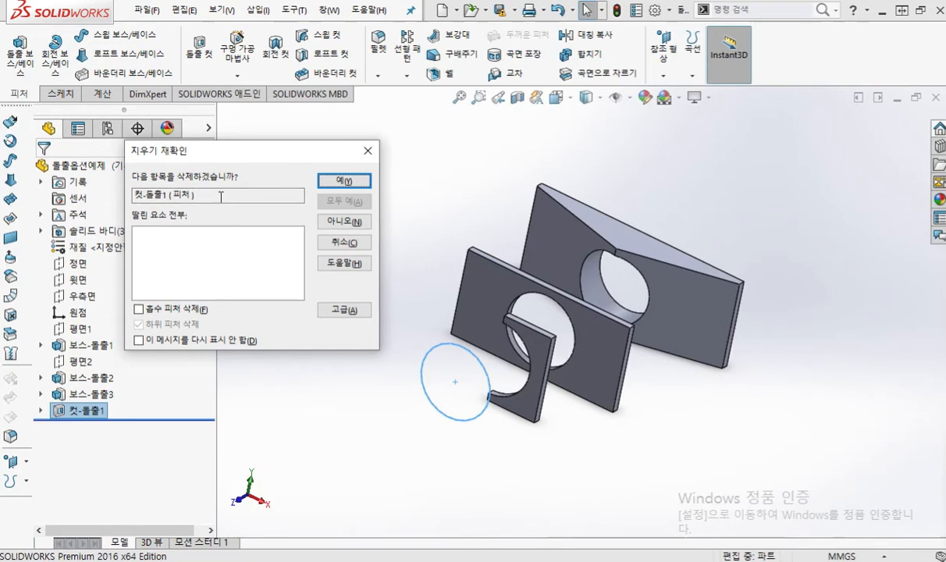
key(Return)
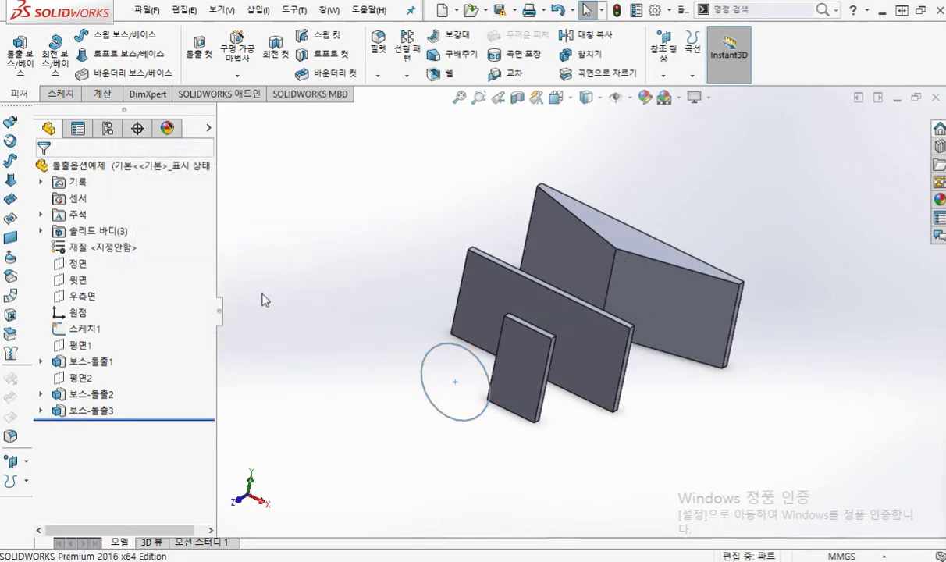
Step: Select 스케치1 and switch to Extrude.pdf in Acrobat Reader, showing page 8 on the 다음까지 (Up To Next) condition
click(94, 333)
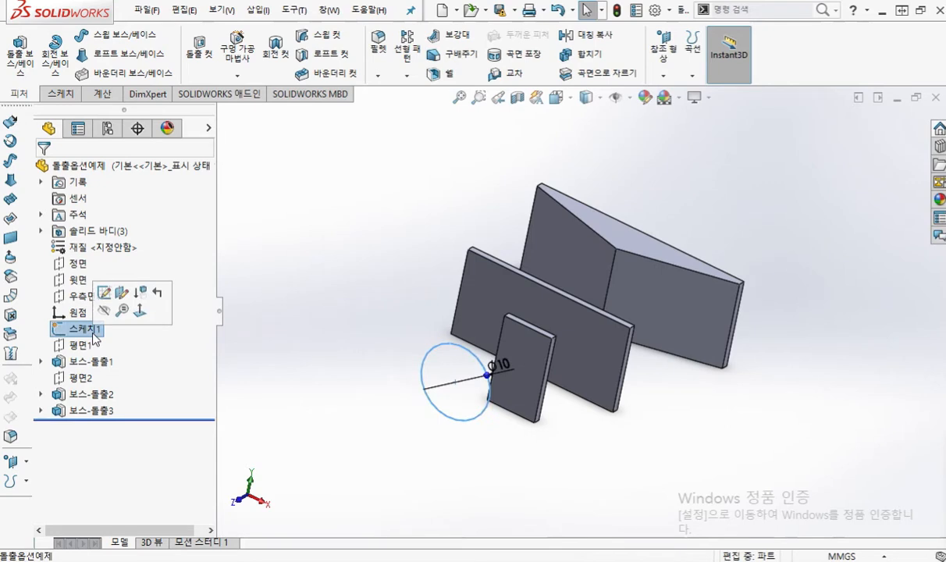
middle_drag(403, 316, 391, 332)
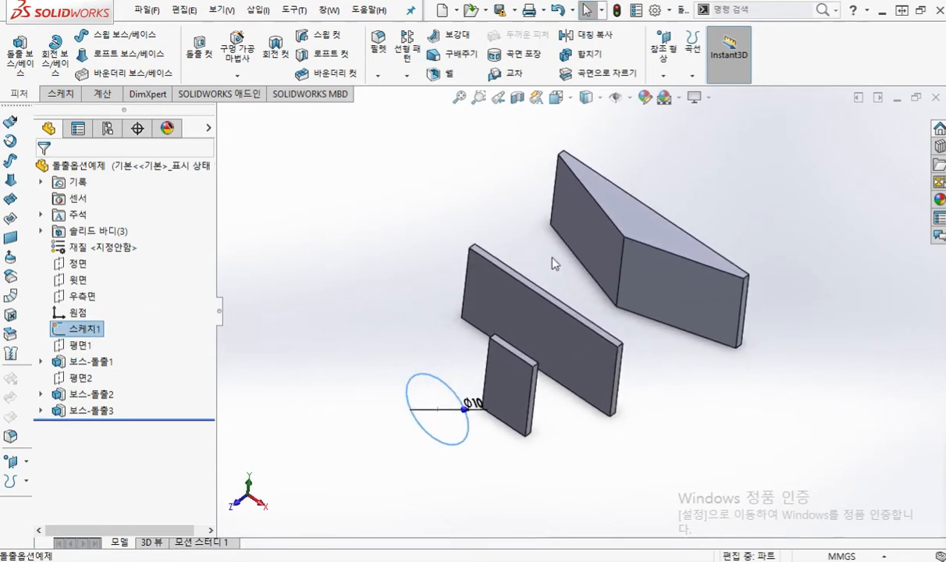
click(941, 195)
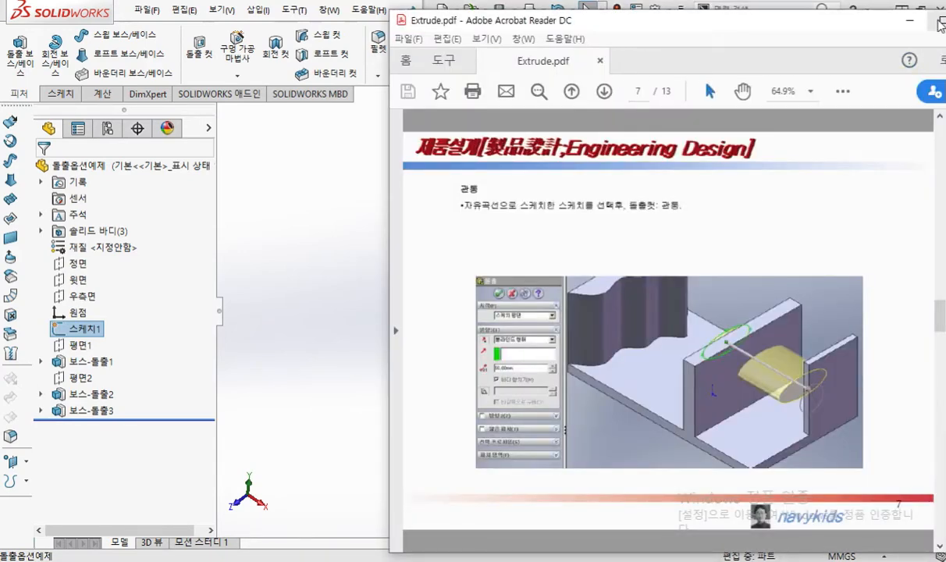
double_click(884, 18)
key(Page_Down)
Step: Draw a red arrow along the extrusion in the 다음까지 figure, clear the ink, and return to SOLIDWORKS
key(F12)
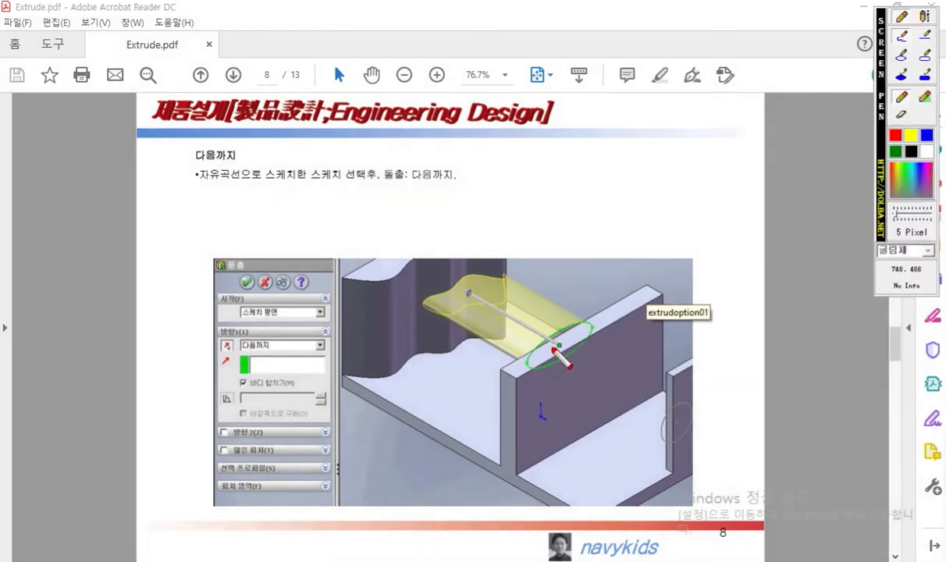
mouse_move(570, 349)
mouse_down()
mouse_move(450, 301)
mouse_move(451, 337)
mouse_move(508, 302)
mouse_up()
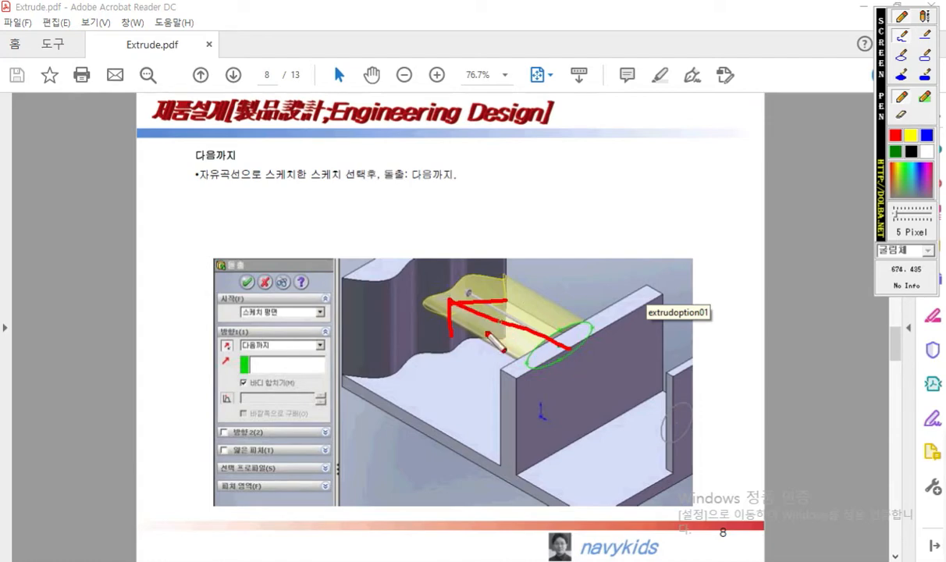
key(Escape)
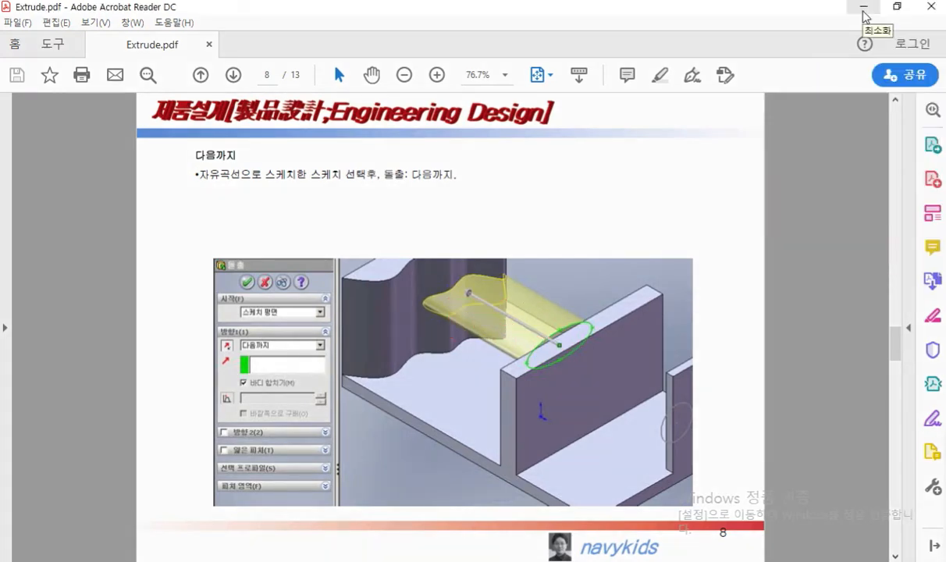
click(863, 9)
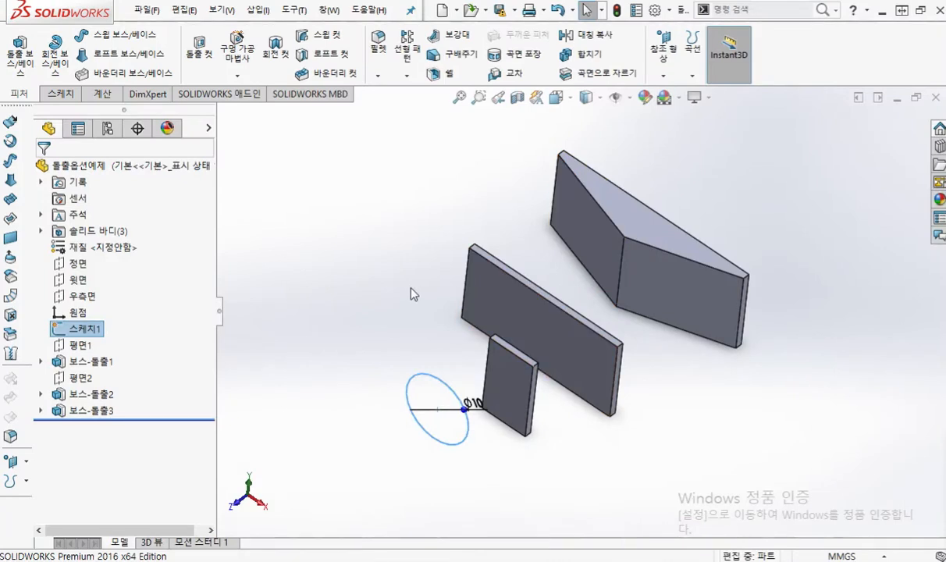
Step: Draw a red arrow from the circle to the plates, underline 스케치1, label the plates A, B and C, and clear the ink
key(F12)
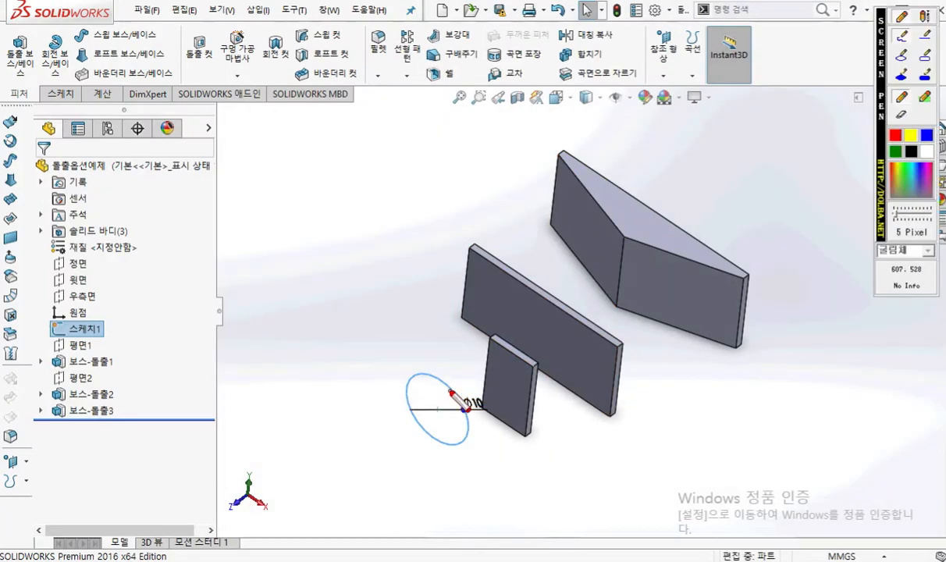
mouse_move(450, 390)
mouse_down()
mouse_move(487, 363)
mouse_move(482, 386)
mouse_up()
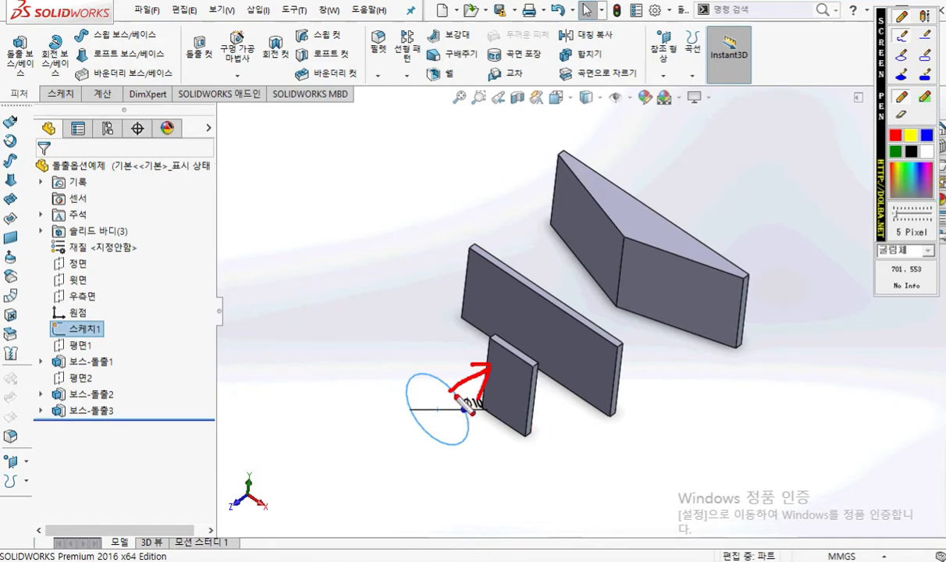
drag(45, 341, 122, 340)
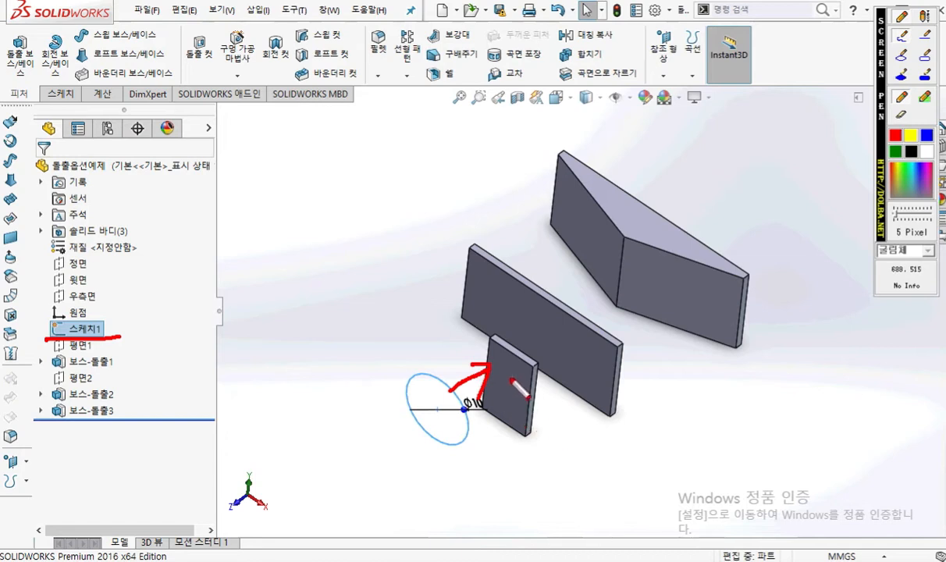
mouse_move(511, 377)
mouse_down()
mouse_move(512, 411)
mouse_move(520, 389)
mouse_up()
mouse_move(560, 333)
mouse_down()
mouse_move(561, 360)
mouse_move(576, 343)
mouse_move(562, 360)
mouse_up()
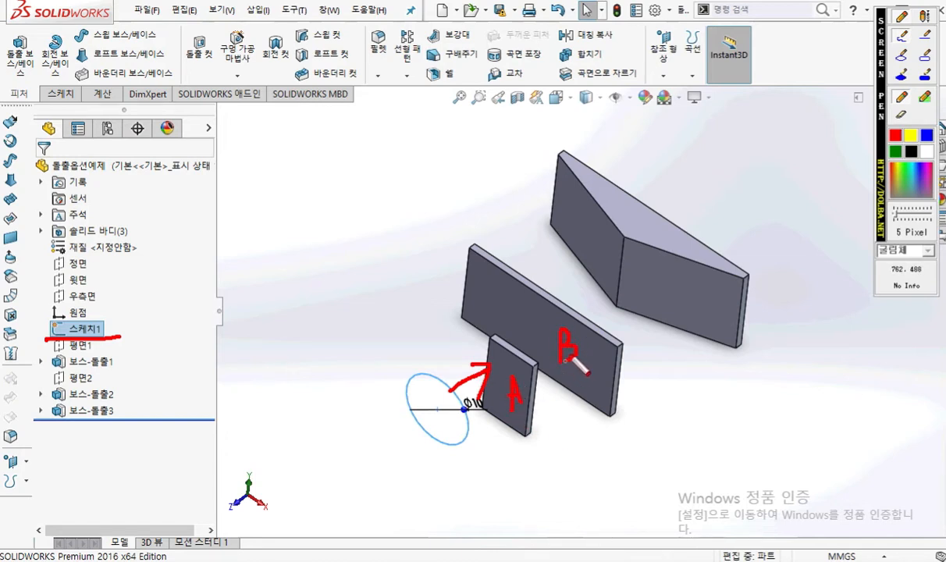
mouse_move(655, 274)
mouse_down()
mouse_move(636, 282)
mouse_move(658, 294)
mouse_up()
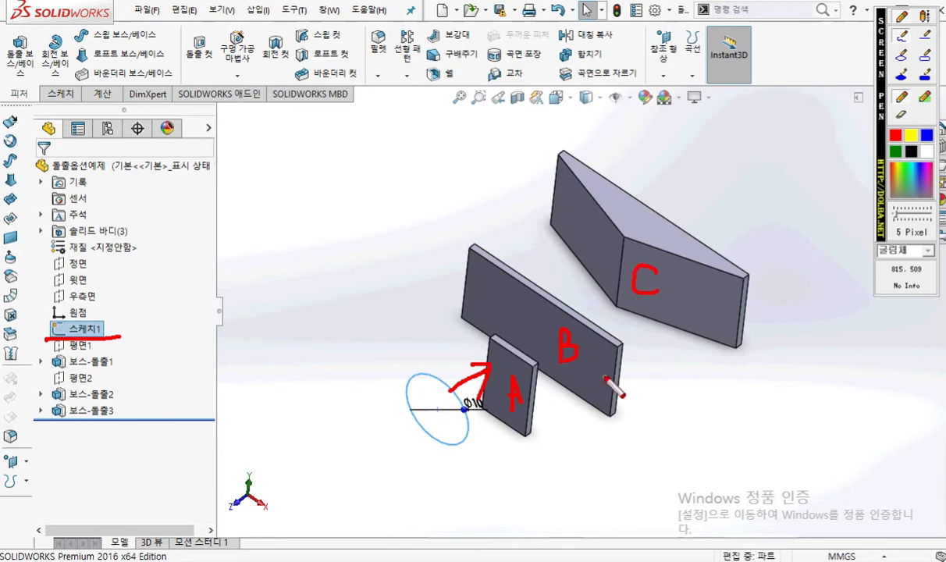
key(Escape)
Step: Mark the smallest plate with a red stroke in a view from above, and clear the ink
mouse_move(566, 355)
middle_down()
mouse_move(532, 380)
mouse_move(536, 423)
middle_up()
key(F2)
mouse_move(451, 364)
mouse_down()
mouse_move(486, 392)
mouse_move(511, 432)
mouse_up()
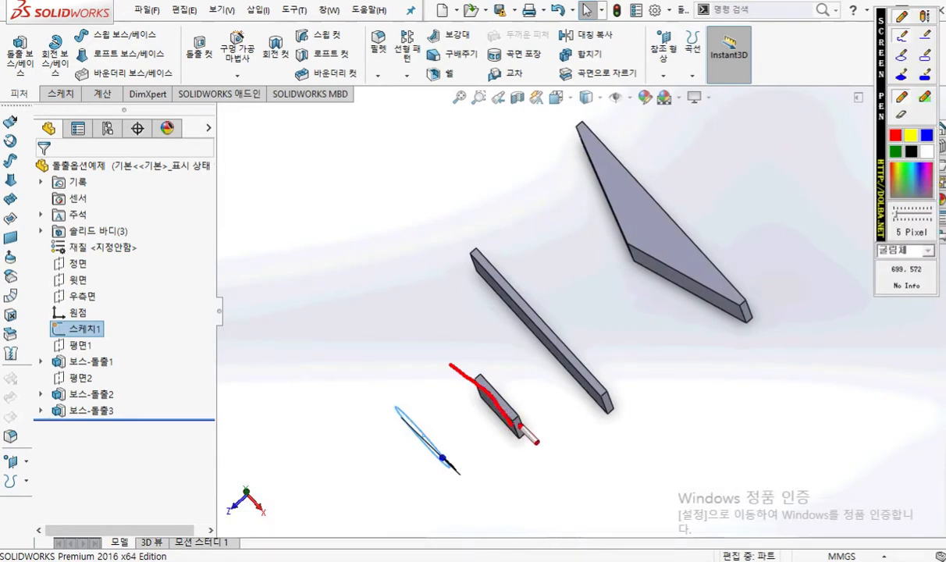
key(Escape)
middle_drag(415, 319, 417, 260)
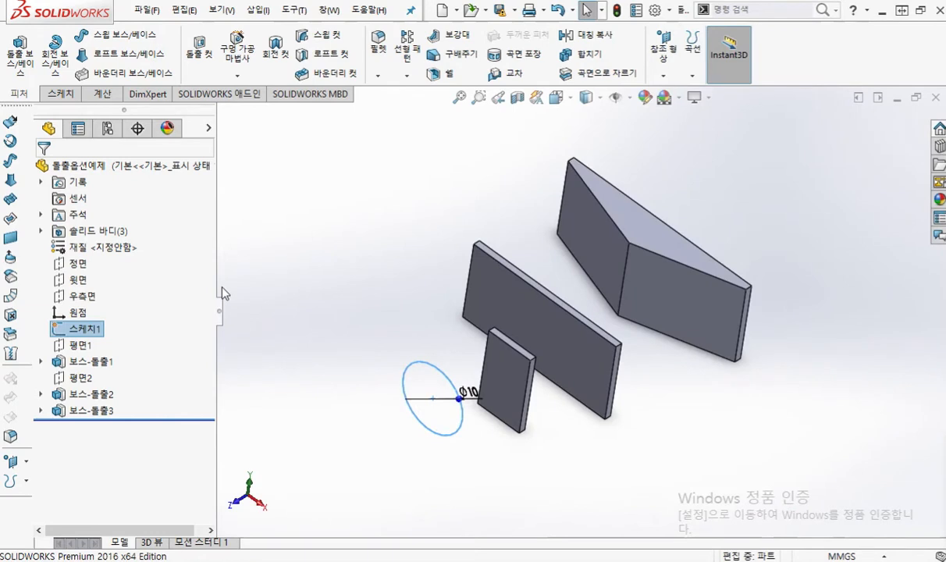
Step: Start a boss extrusion of 스케치1, toggle its direction until it faces the plates, and set the end condition to 다음까지 (Up To Next)
key(s)
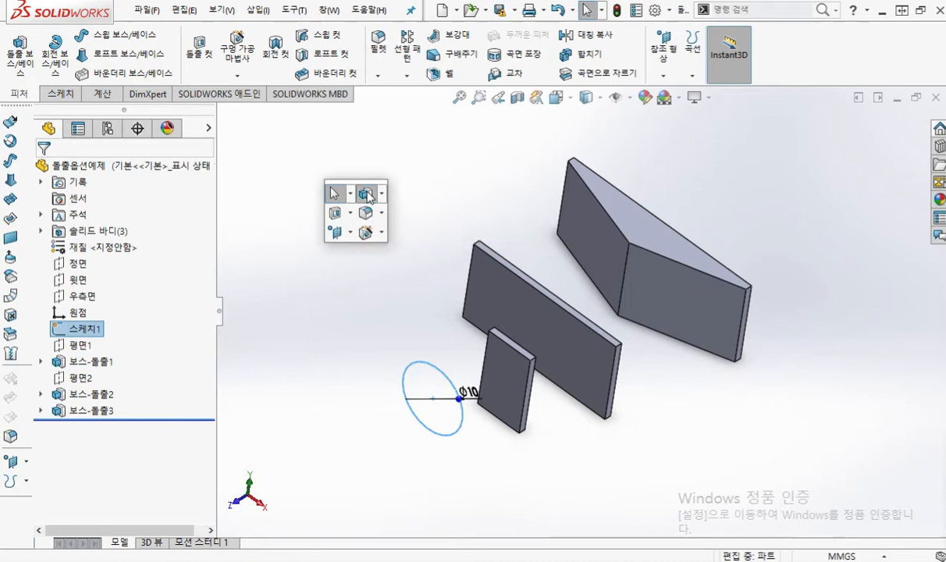
click(368, 195)
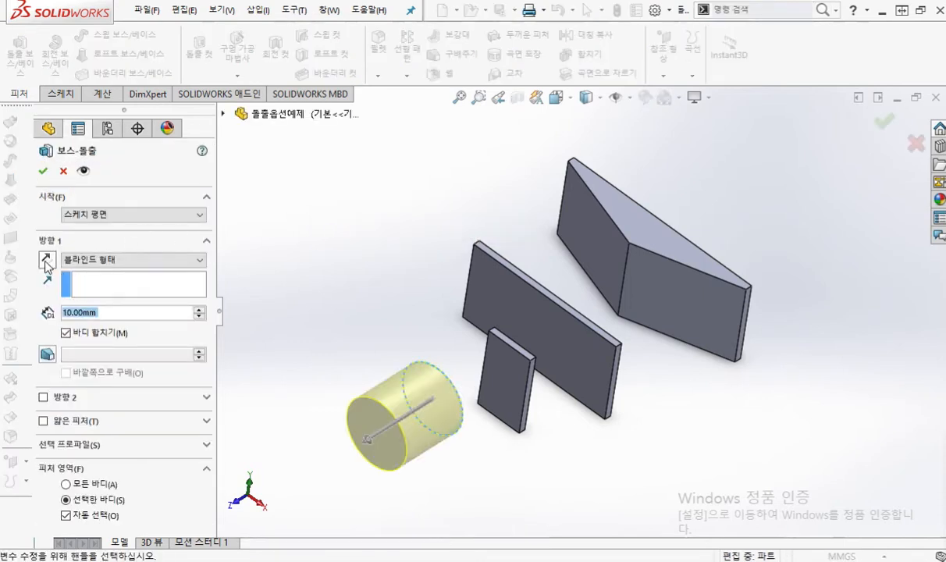
click(45, 264)
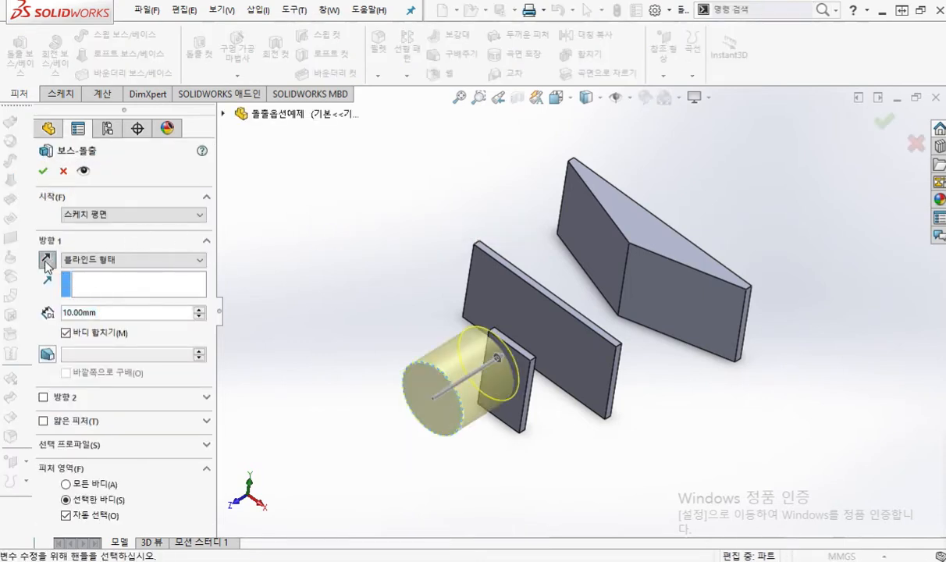
click(45, 264)
click(45, 264)
click(45, 263)
click(45, 263)
click(45, 263)
click(46, 264)
click(134, 260)
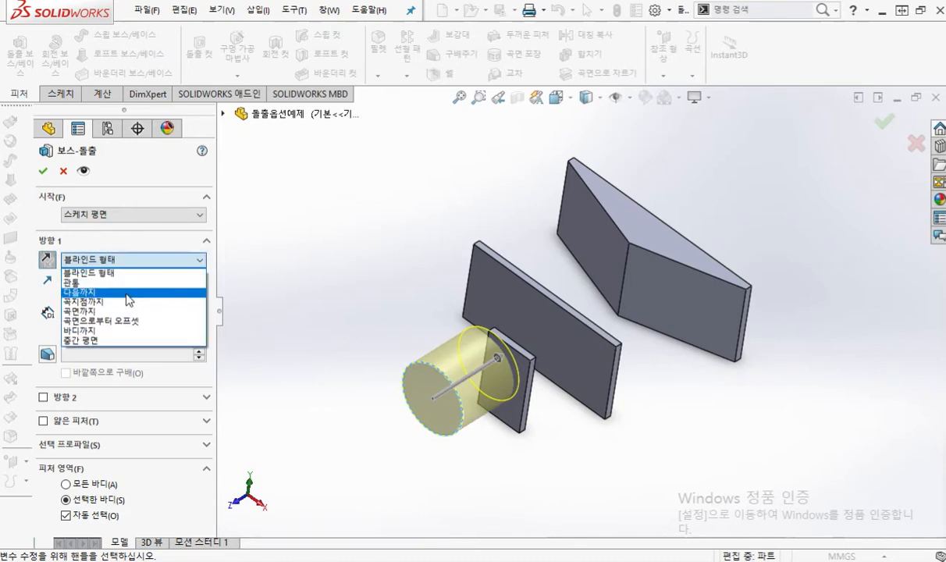
click(126, 293)
Step: Mark the first two plates in red, circle where the extrusion preview meets the second plate, and clear the ink
middle_drag(426, 252, 415, 313)
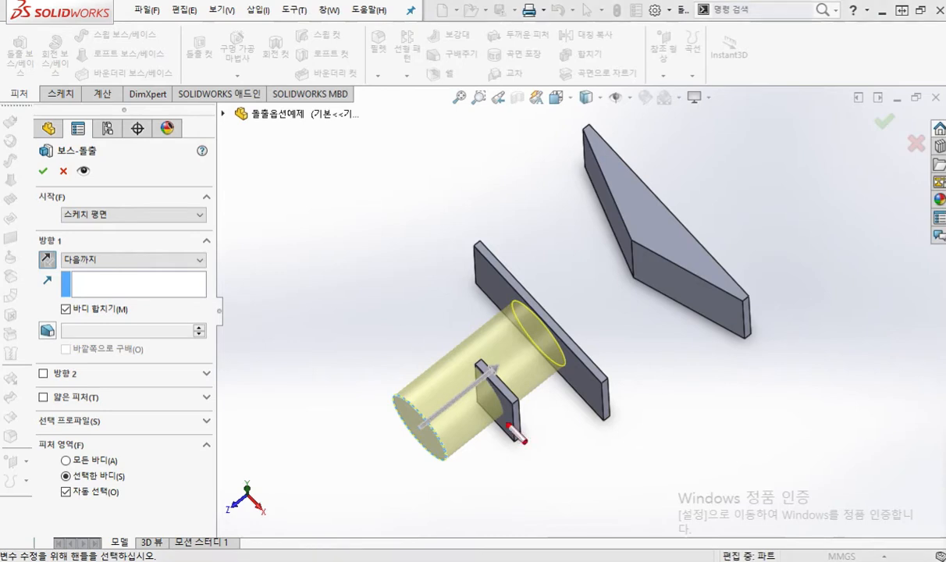
key(F12)
drag(477, 381, 512, 424)
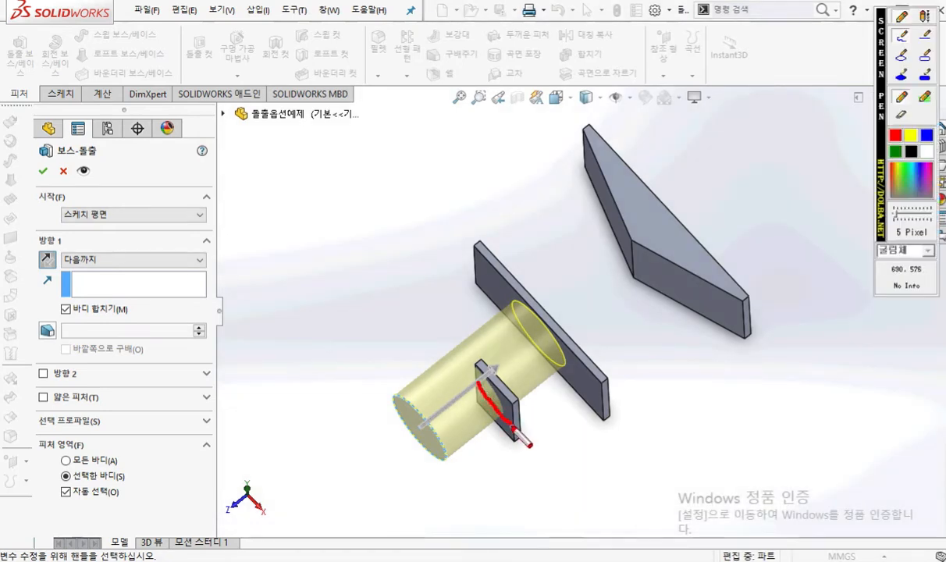
drag(492, 278, 565, 369)
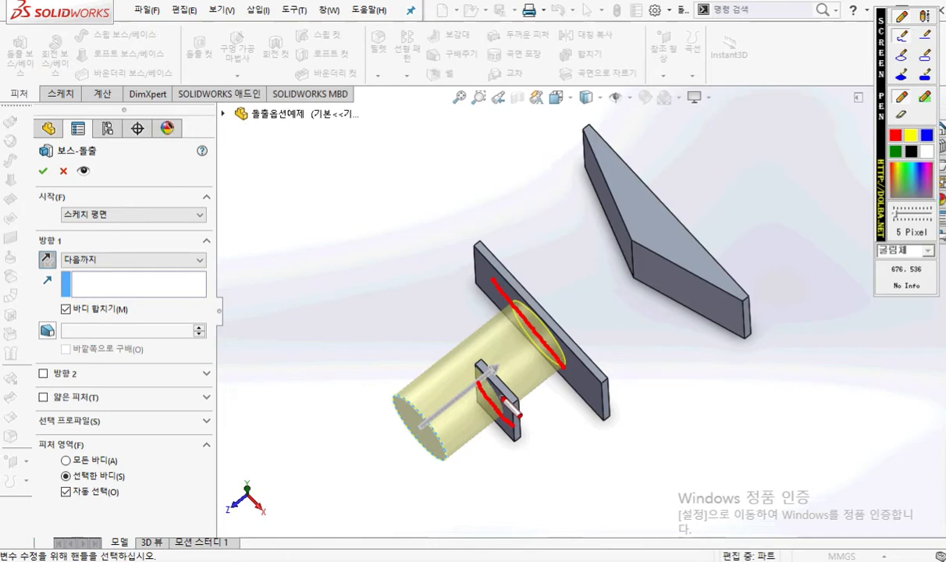
mouse_move(537, 337)
mouse_down()
mouse_move(525, 301)
mouse_move(506, 311)
mouse_move(514, 342)
mouse_move(531, 353)
mouse_up()
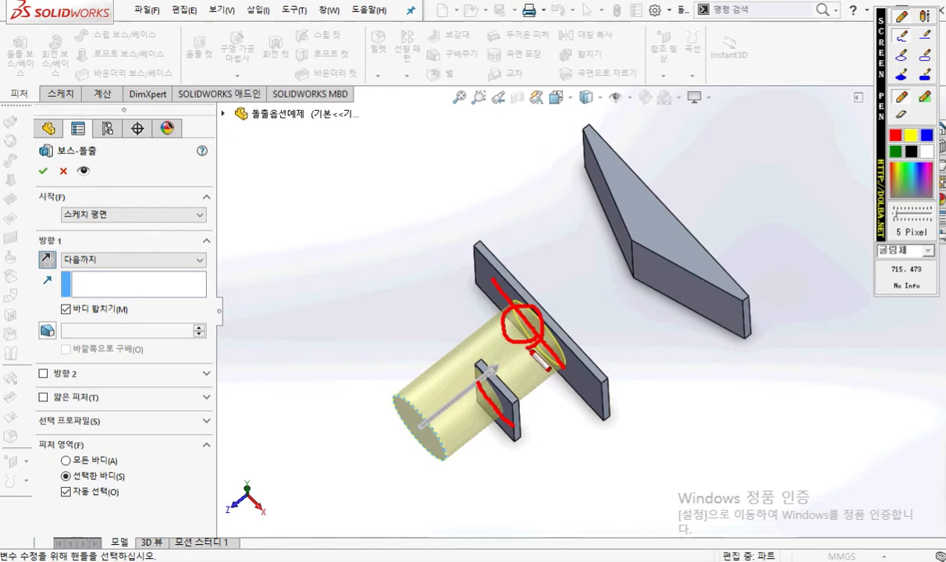
key(Escape)
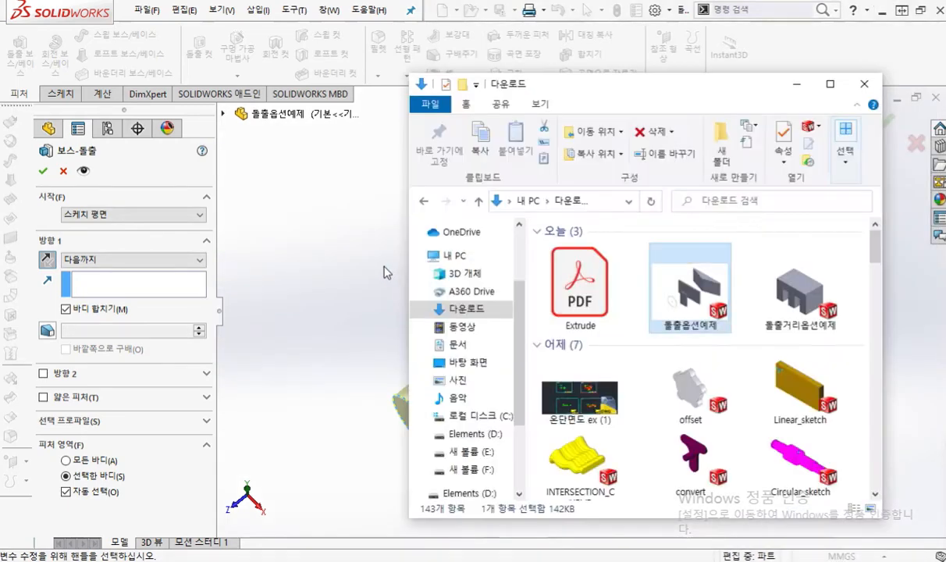
click(357, 249)
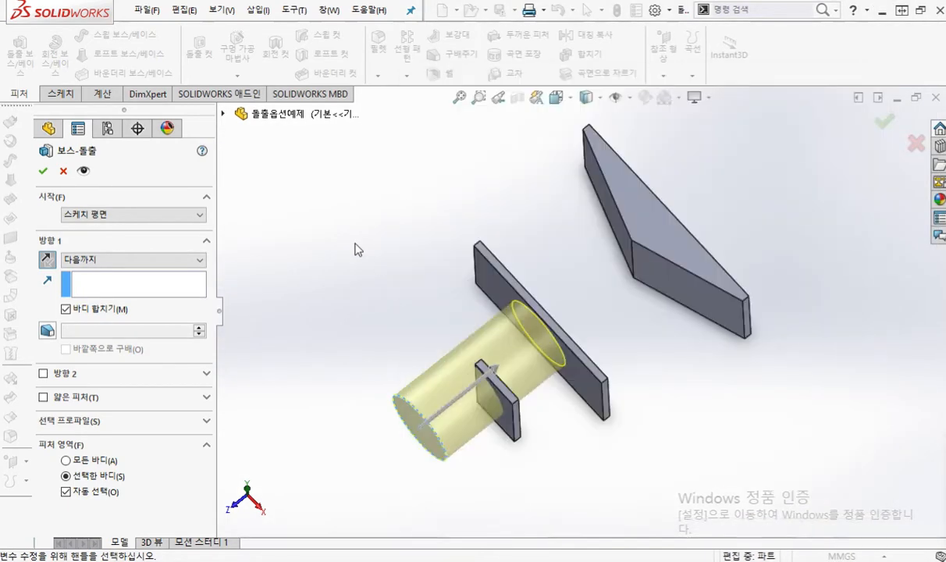
Step: Complete the 다음까지 boss extrusion and undo it, restoring the free-standing circle sketch
key(Return)
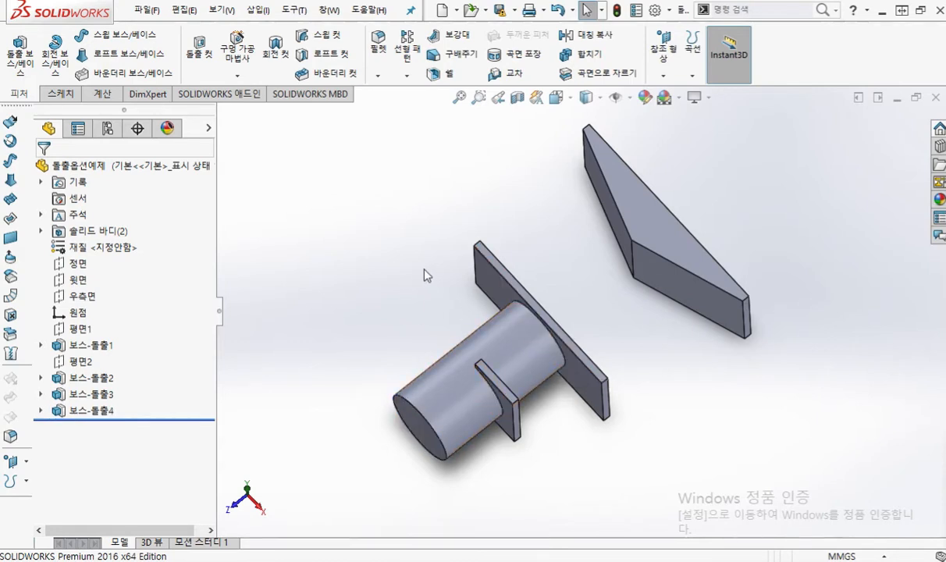
key(ctrl+z)
middle_drag(422, 272, 413, 273)
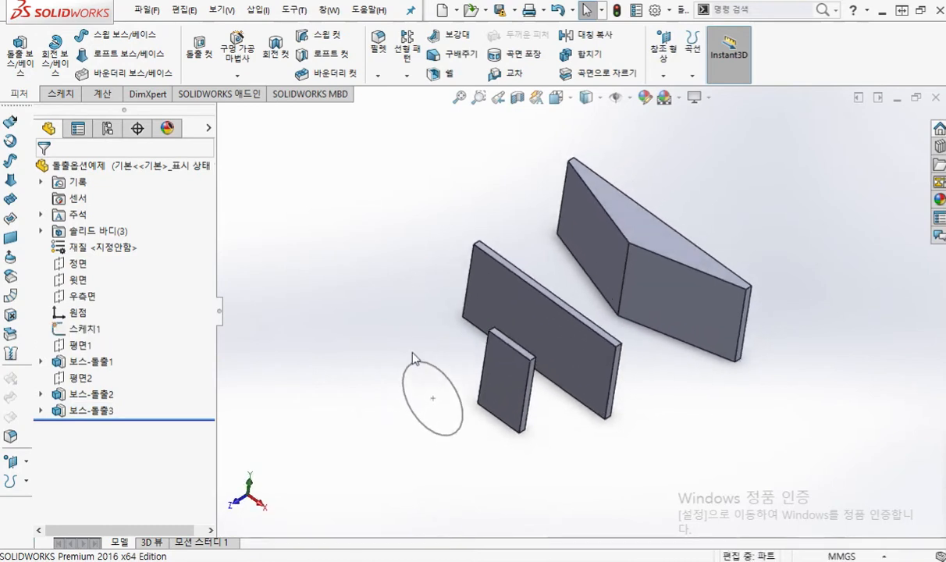
Step: Select 스케치1 again and switch to Extrude.pdf in Acrobat Reader, showing page 9 on the 꼭지점까지 (Up To Vertex) condition
click(84, 329)
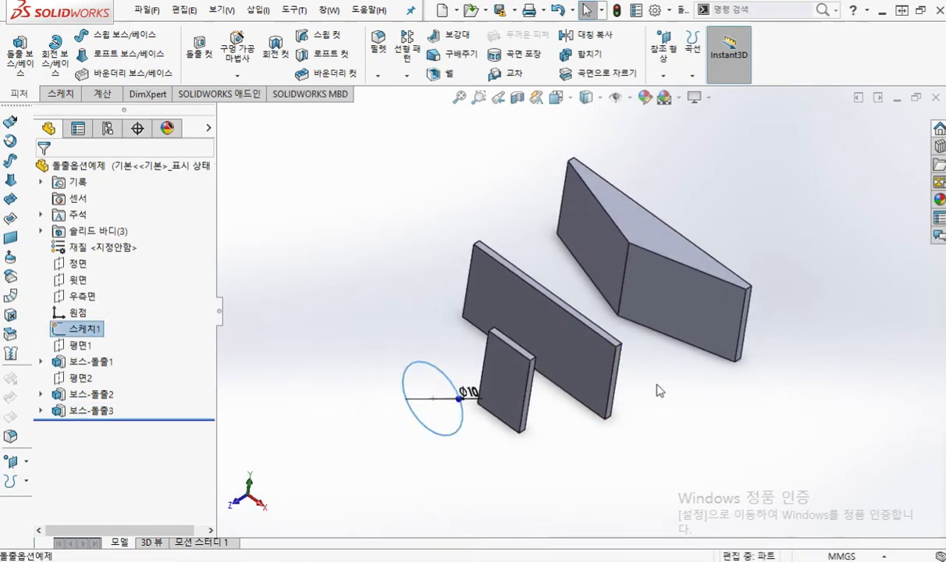
scroll(599, 403, down, 2)
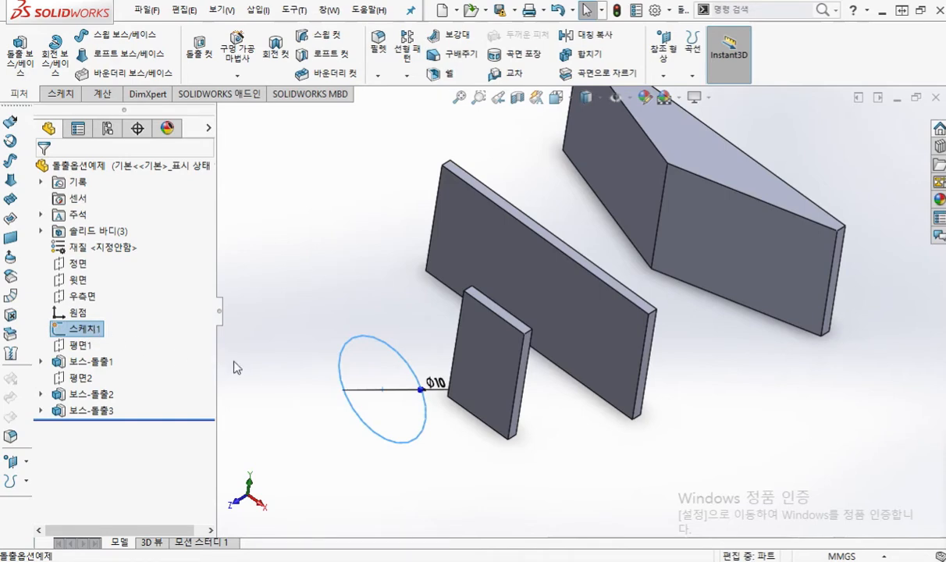
key(alt+Tab)
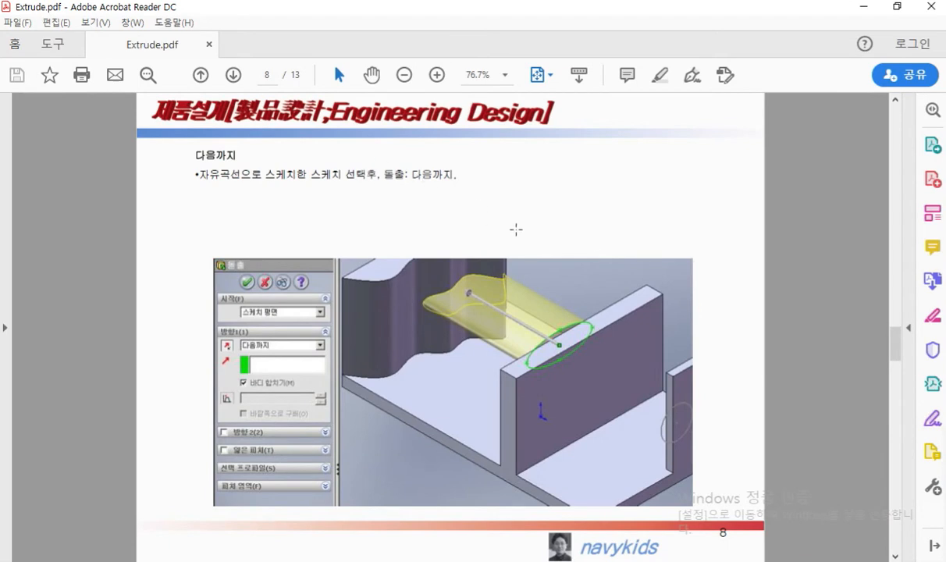
scroll(515, 228, down, 3)
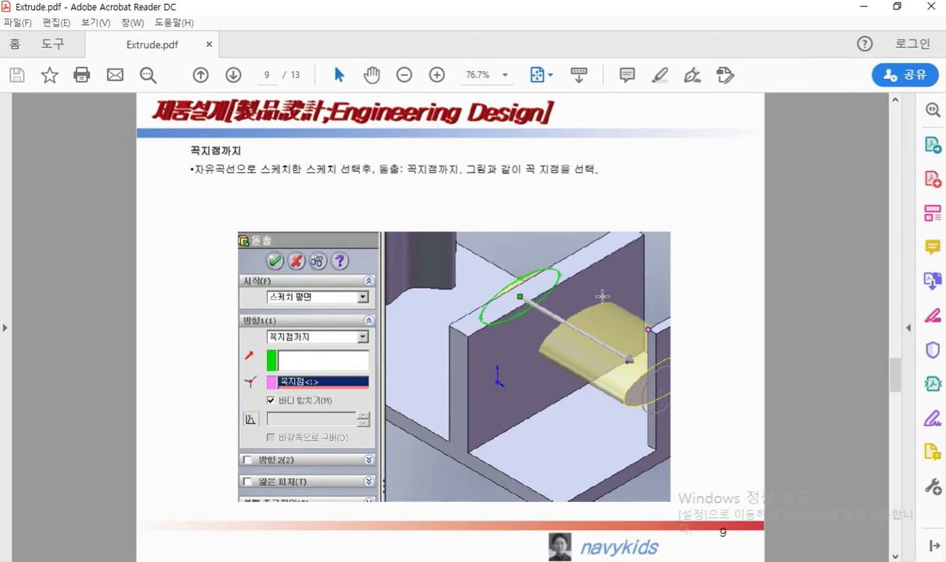
Step: Circle the profile and target vertex in red, underline the 꼭지점까지 option, clear the ink, and return to SOLIDWORKS
key(F12)
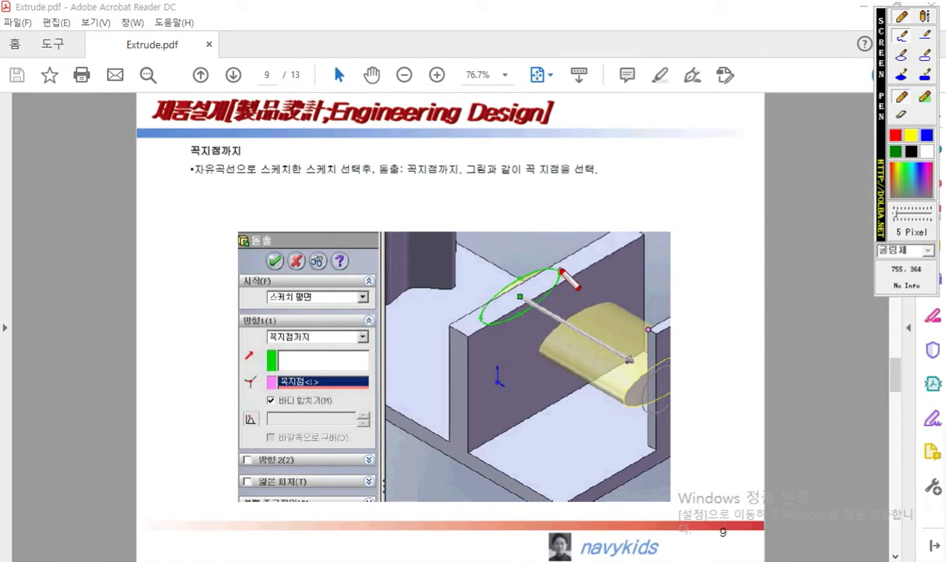
mouse_move(561, 268)
mouse_down()
mouse_move(491, 335)
mouse_move(508, 257)
mouse_move(562, 285)
mouse_up()
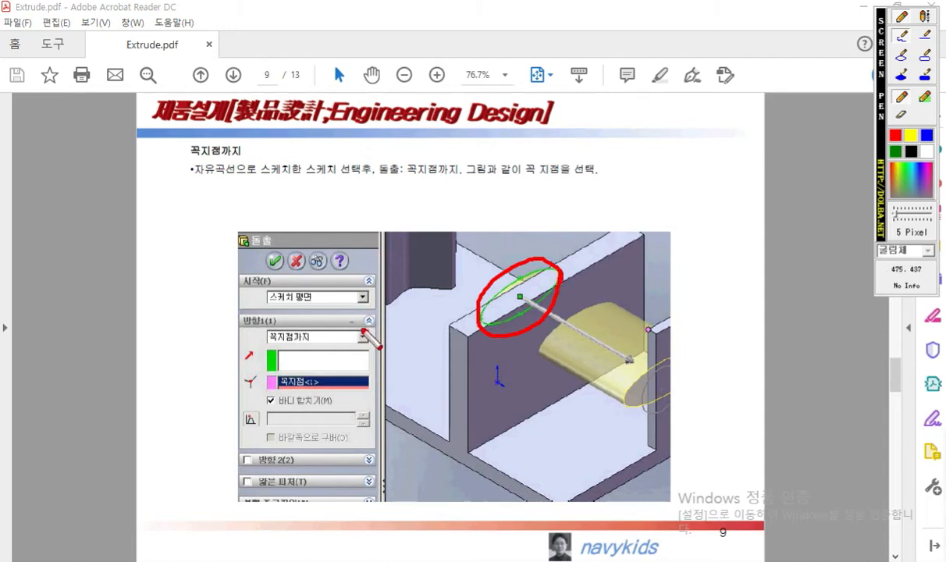
drag(265, 348, 346, 351)
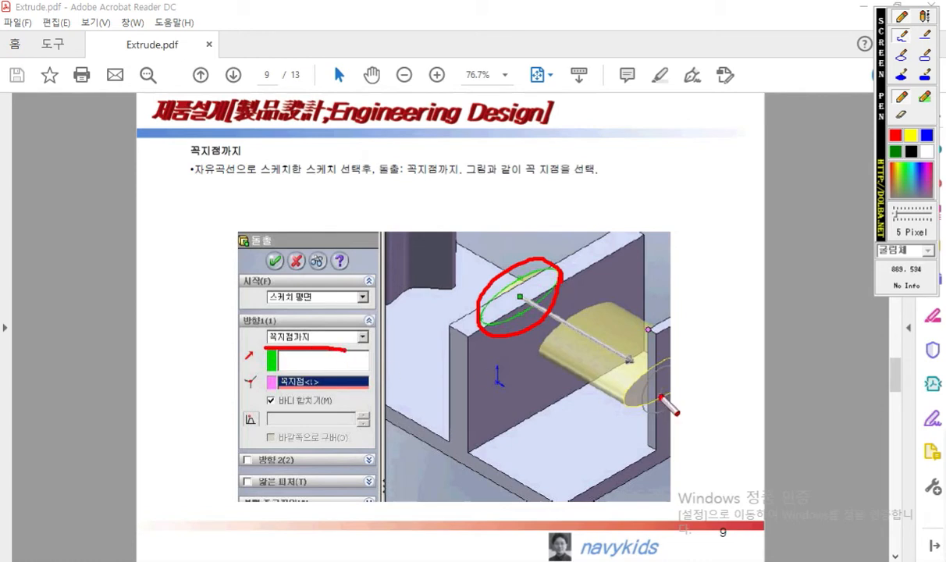
mouse_move(648, 329)
mouse_down()
mouse_move(638, 325)
mouse_move(641, 339)
mouse_move(651, 326)
mouse_up()
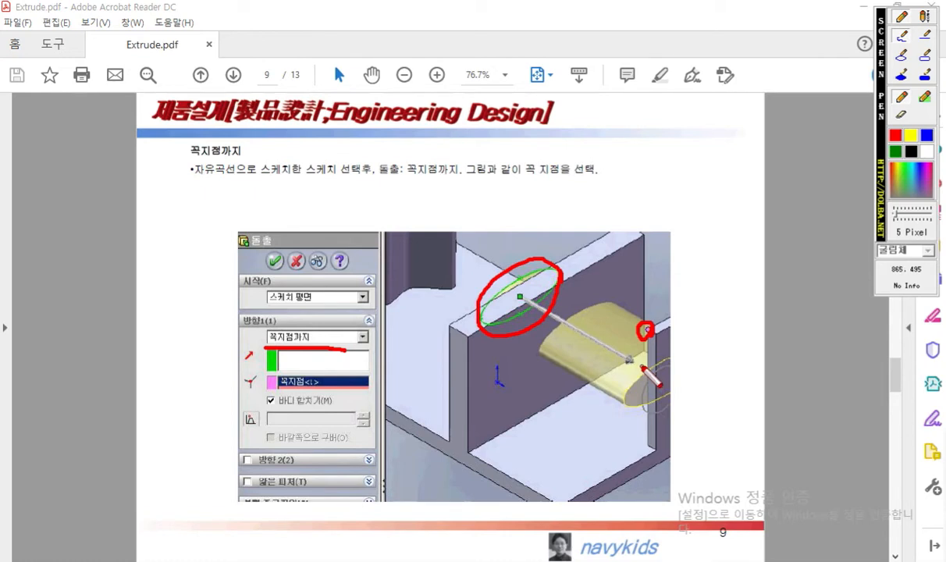
key(Escape)
drag(737, 12, 945, 78)
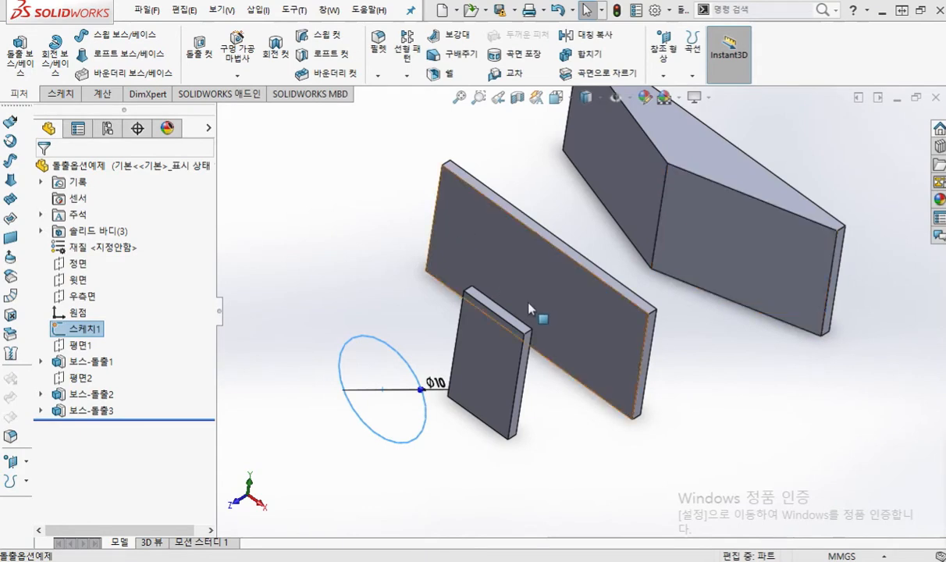
Step: Circle the wedge-shaped body's front top vertex in red, draw an arrow from the circle sketch towards it, clear the ink, and deselect the sketch
key(F2)
mouse_move(673, 165)
mouse_down()
mouse_move(664, 168)
mouse_move(660, 157)
mouse_move(673, 157)
mouse_move(676, 173)
mouse_up()
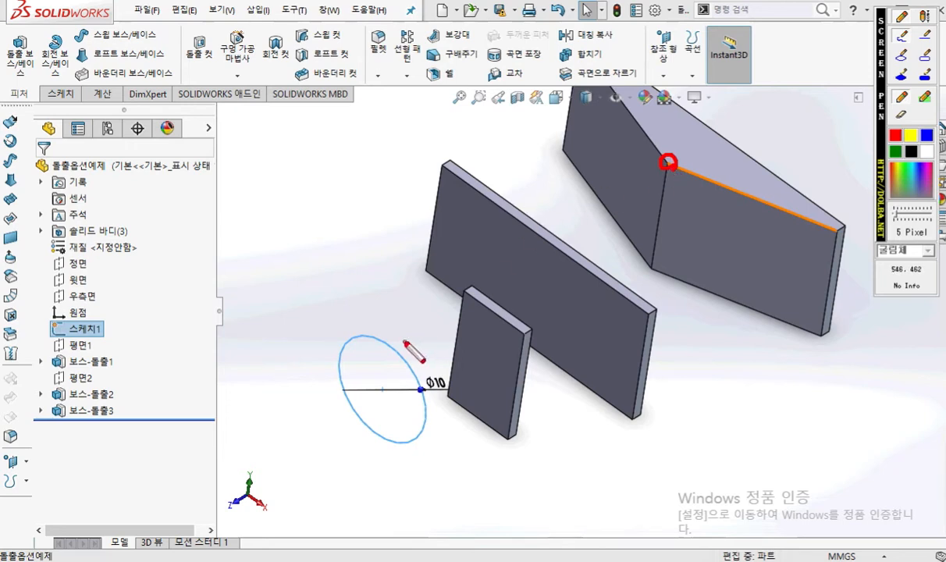
drag(404, 341, 545, 221)
drag(481, 220, 529, 290)
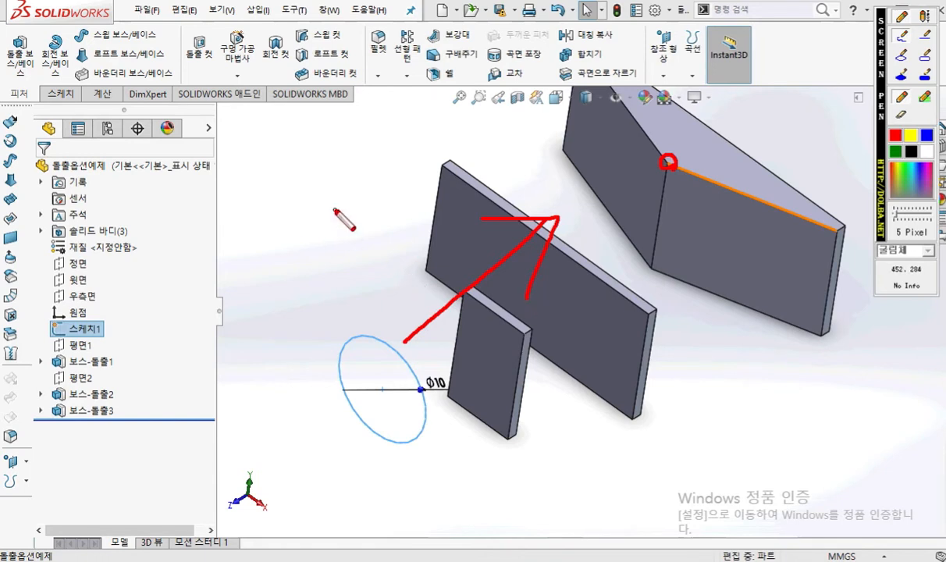
key(Escape)
click(325, 203)
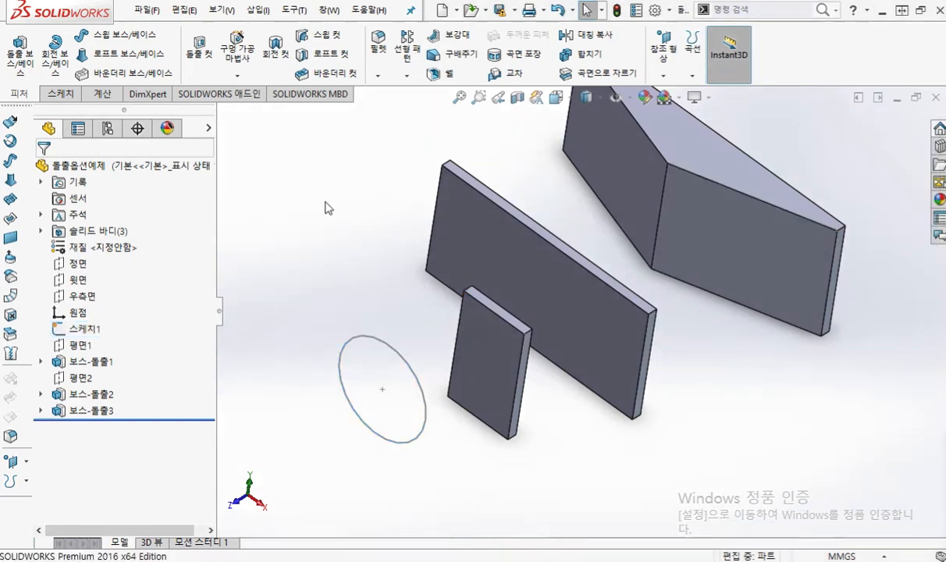
click(84, 328)
text(s)
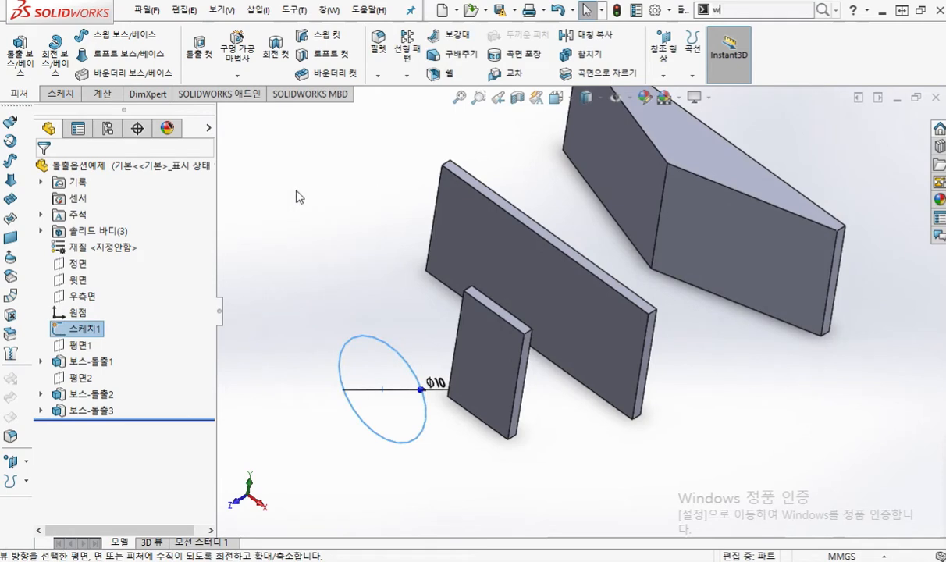
text(w)
click(289, 200)
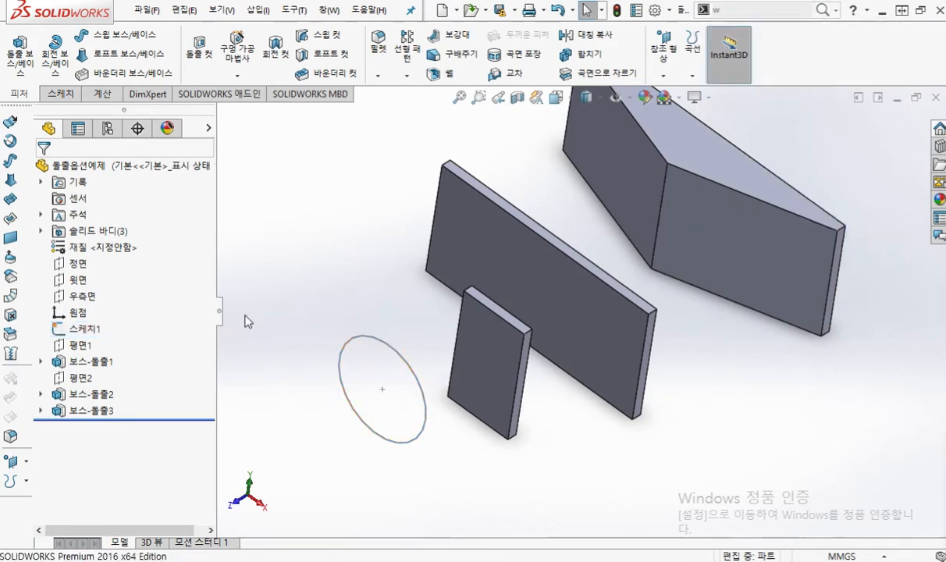
Step: Start a boss extrusion of 스케치1 and reverse its direction so it points towards the plates
click(82, 331)
key(s)
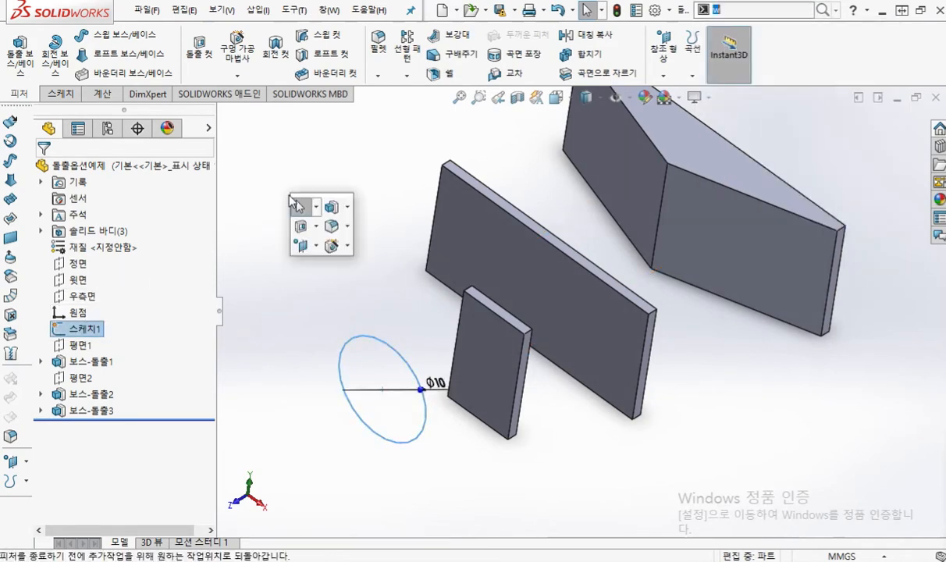
click(332, 208)
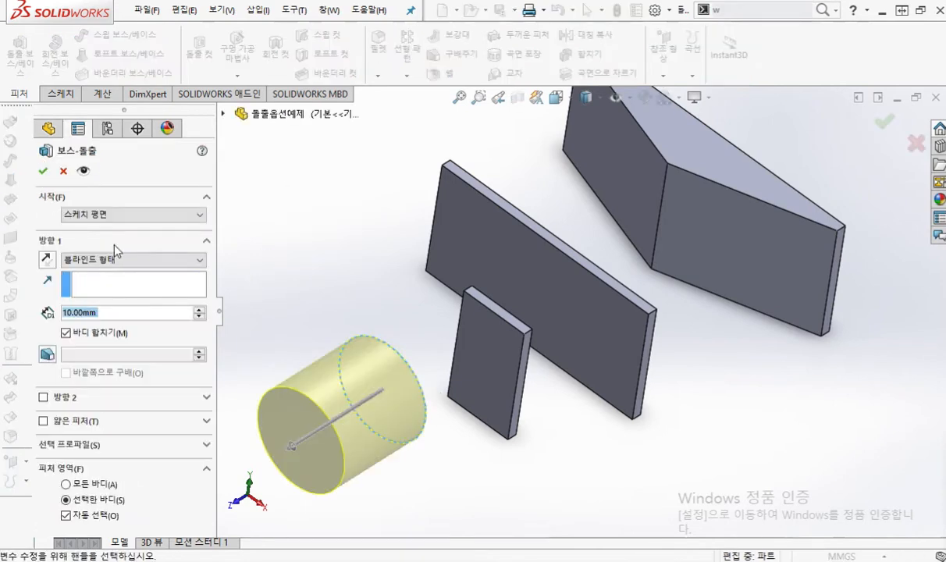
click(46, 259)
click(47, 259)
click(47, 260)
click(46, 260)
click(47, 259)
click(47, 259)
click(47, 259)
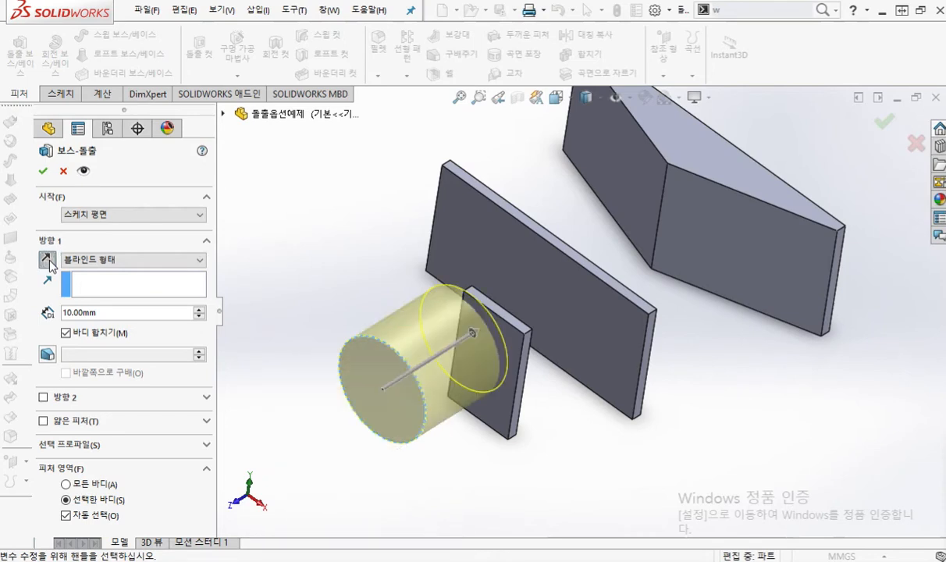
Step: Set the end condition to 꼭지점까지, use the wedge-shaped body's front top vertex as the target, and complete the extrusion
click(149, 259)
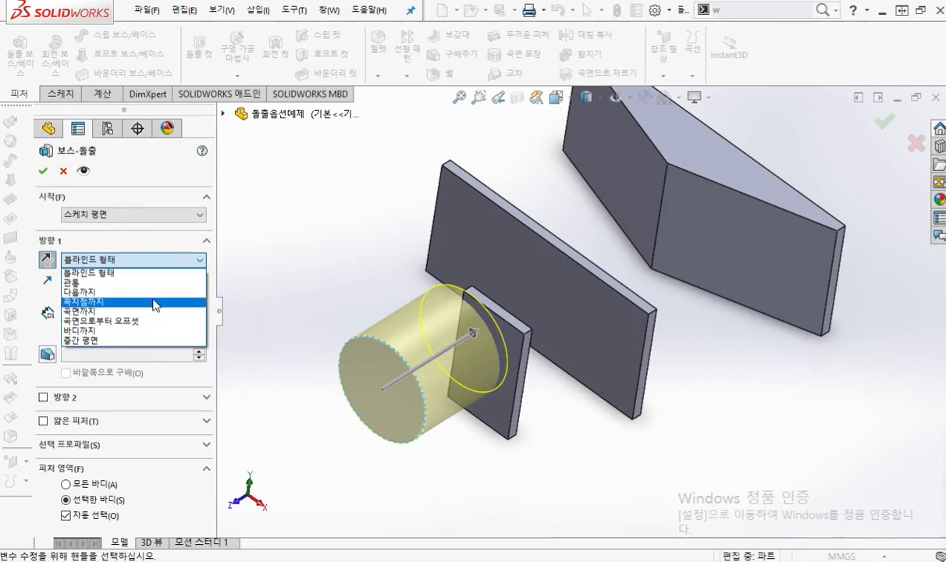
click(316, 199)
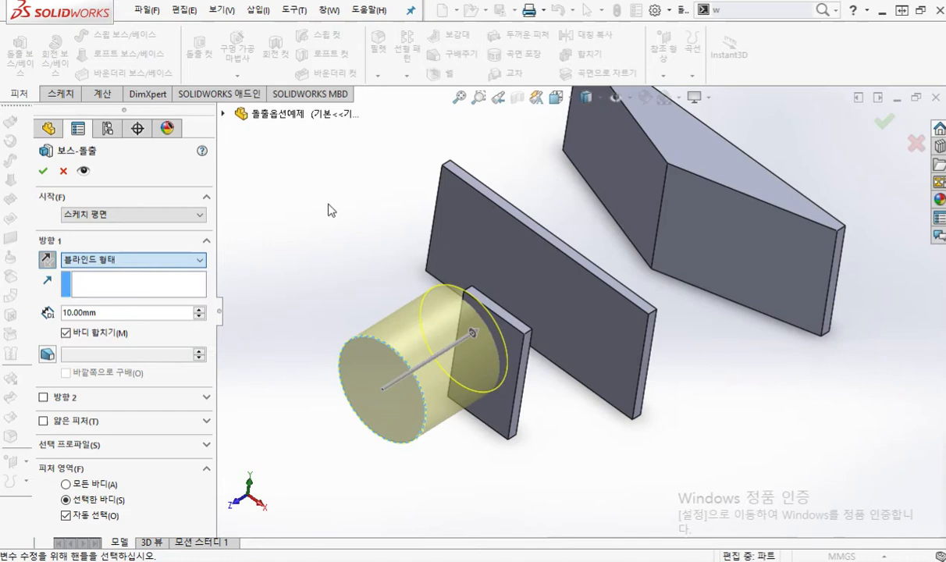
click(668, 166)
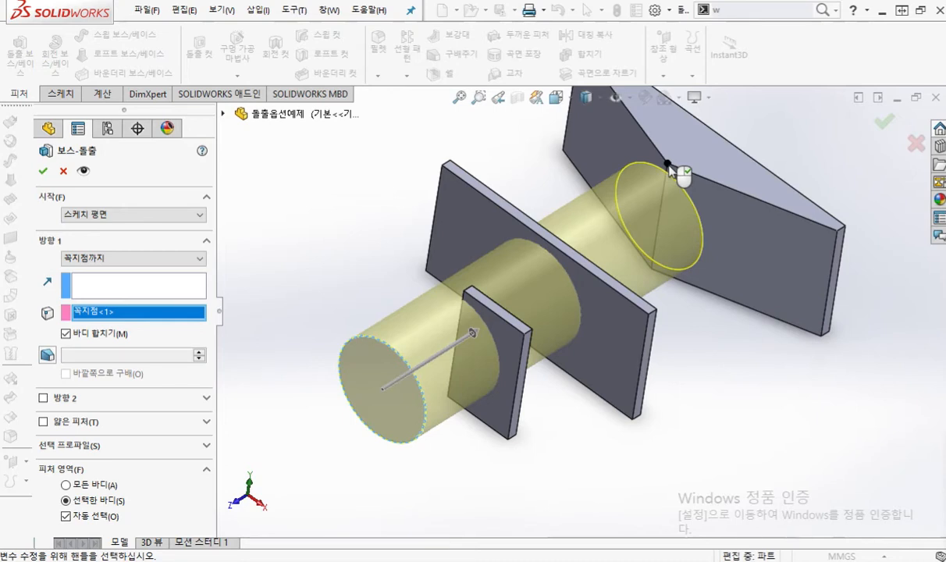
right_click(672, 171)
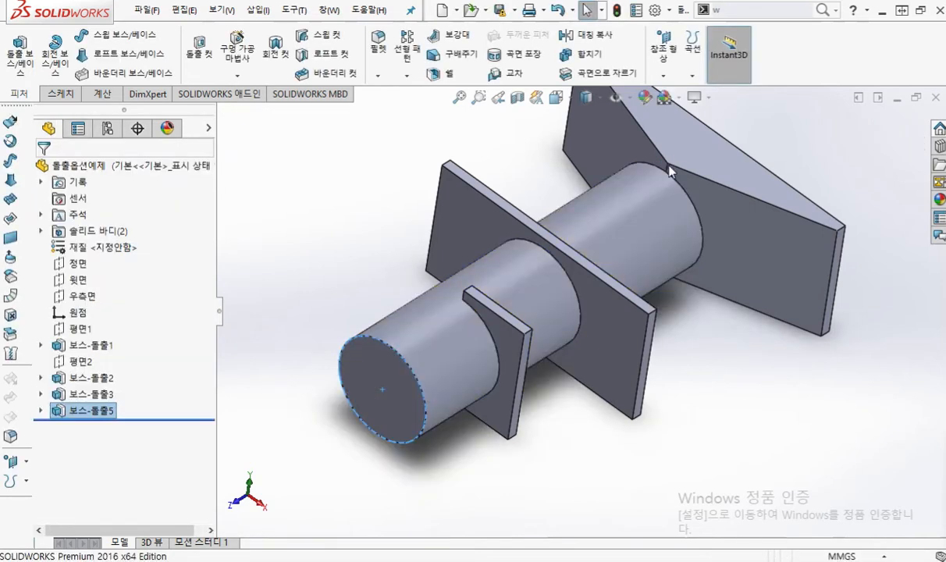
Step: Mark in red where the cylinder's end meets the wedge vertex with a circle and an arrow, and clear the ink
middle_drag(667, 169, 620, 255)
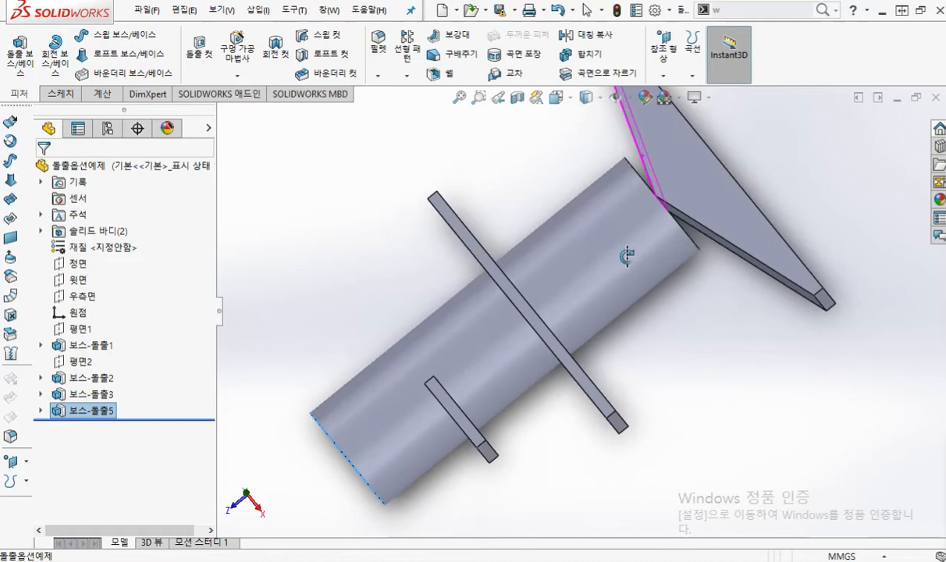
key(F12)
drag(658, 195, 660, 201)
drag(616, 148, 658, 198)
drag(642, 138, 645, 187)
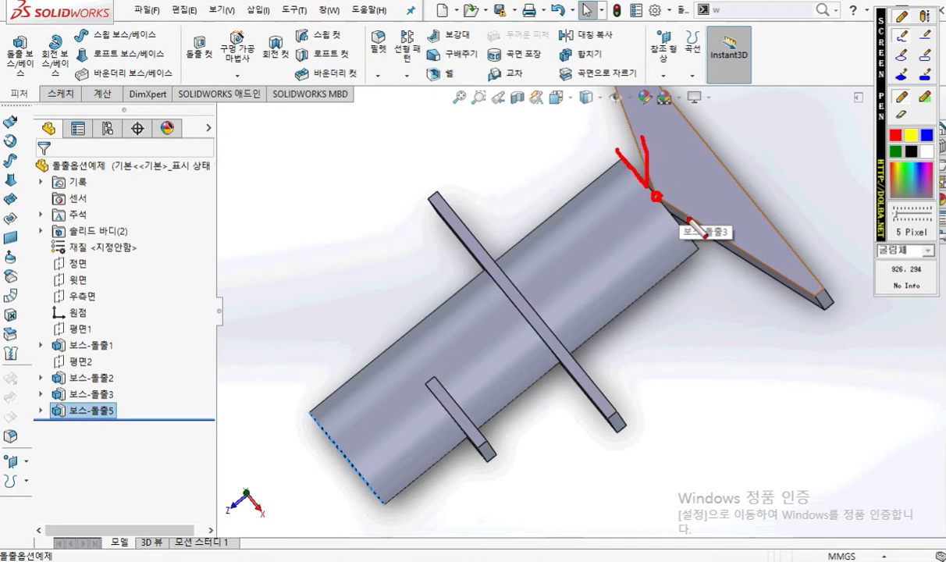
key(Escape)
Step: Undo the 꼭지점까지 boss extrusion
middle_drag(657, 295, 668, 217)
key(ctrl+z)
mouse_move(641, 346)
middle_down()
mouse_move(652, 321)
mouse_move(672, 311)
middle_up()
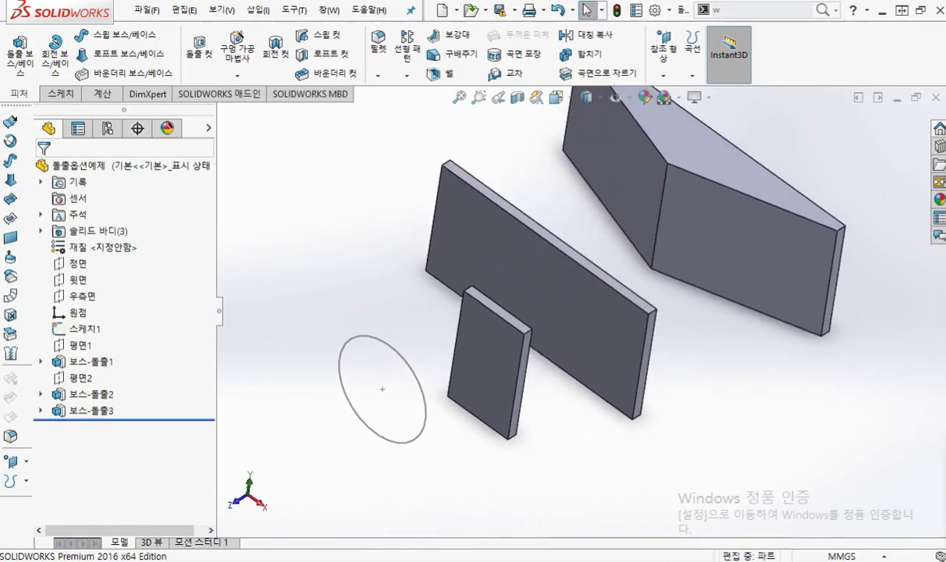
Step: Switch to Extrude.pdf in Acrobat Reader and show page 10 on the 곡면까지 (Up To Surface) condition
drag(943, 165, 579, 26)
click(796, 27)
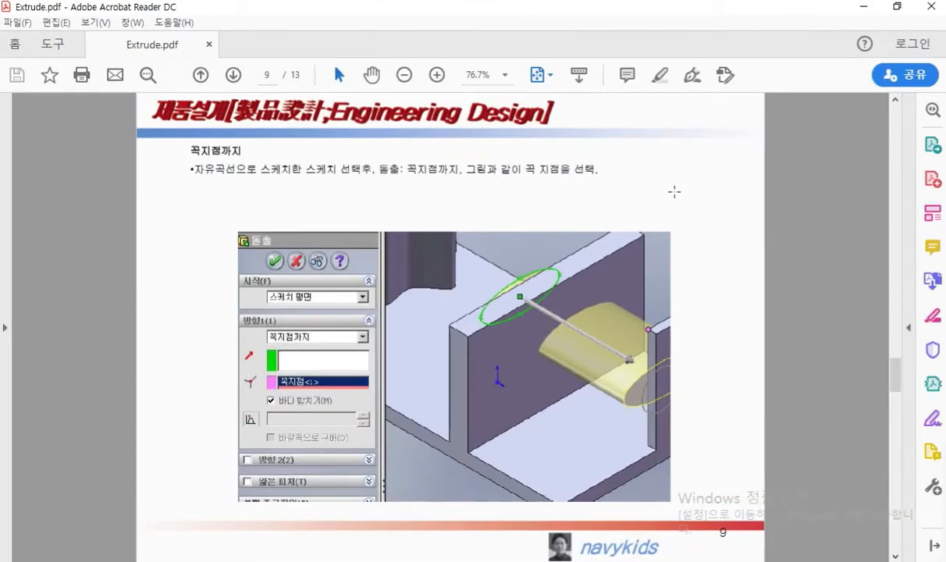
scroll(673, 195, down, 2)
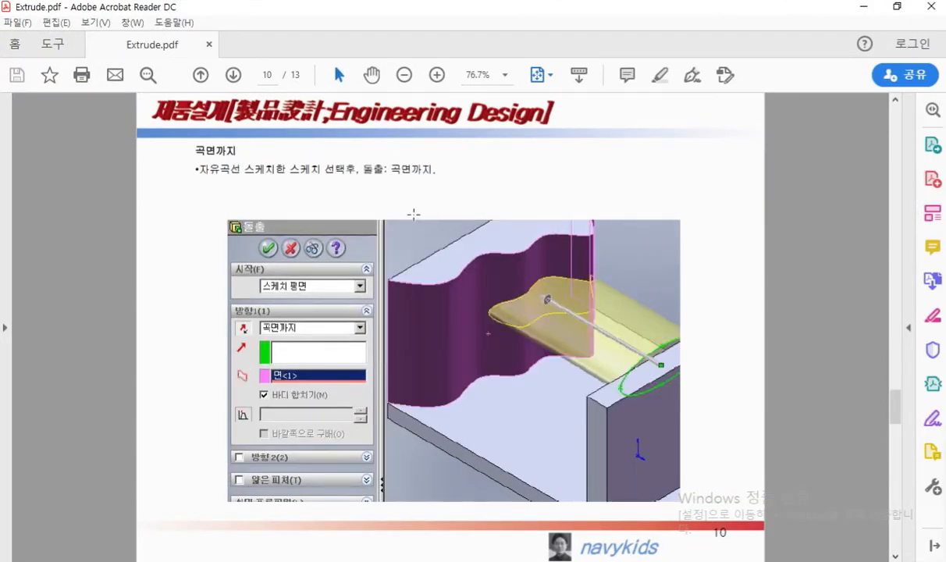
Step: Underline the 곡면까지 option in red, trace the wavy target surface in the figure, clear the ink, and return to SOLIDWORKS
key(F12)
mouse_move(380, 179)
mouse_down()
mouse_move(385, 187)
mouse_move(450, 182)
mouse_up()
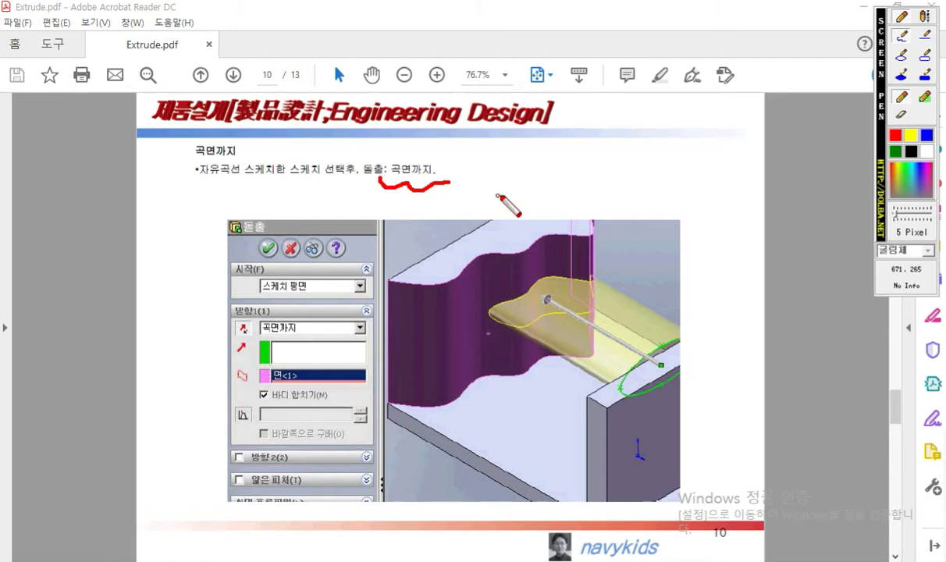
mouse_move(421, 309)
mouse_down()
mouse_move(456, 308)
mouse_move(626, 236)
mouse_up()
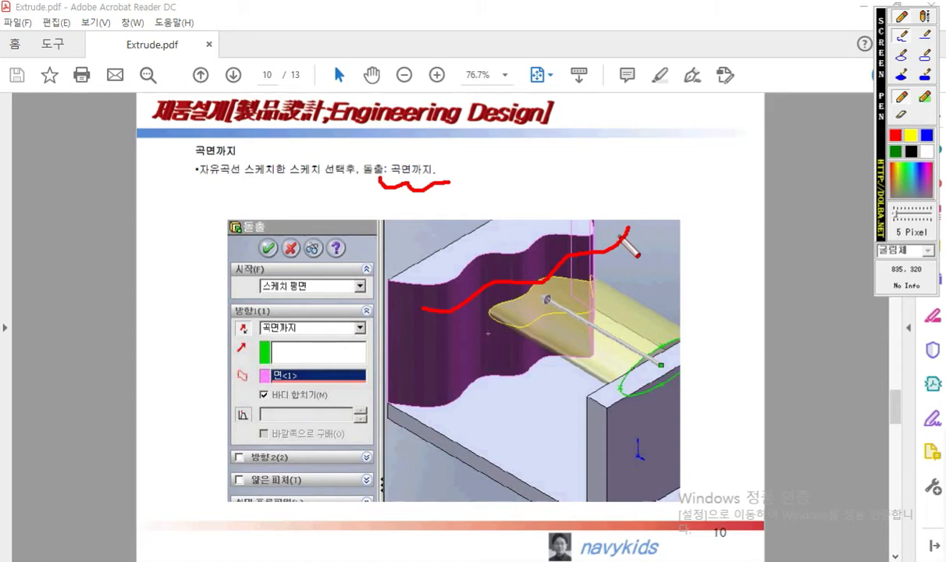
key(Escape)
drag(728, 9, 945, 89)
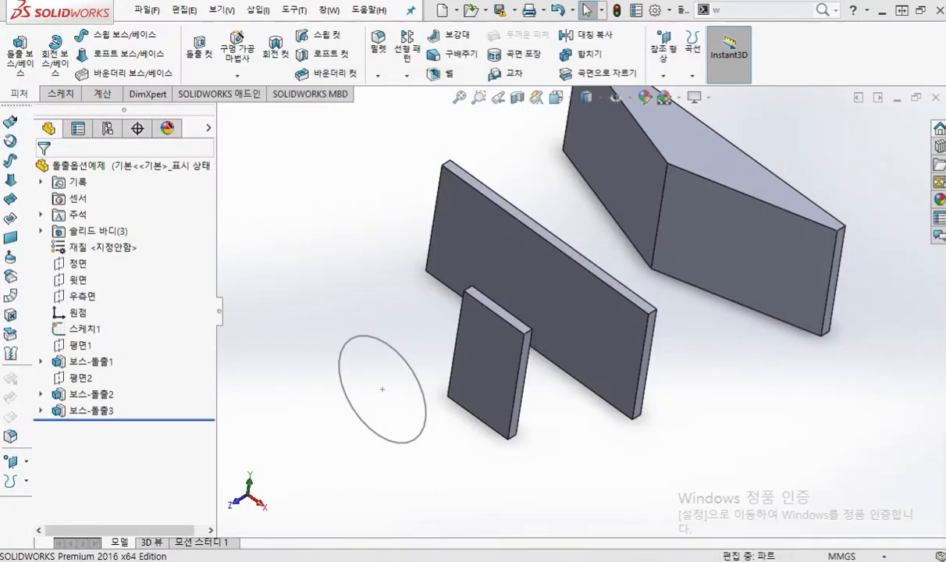
Step: Select the wedge-shaped body's left slanted face, circle it and the sketch profile in red, draw a line from profile towards face, and clear the ink
click(634, 170)
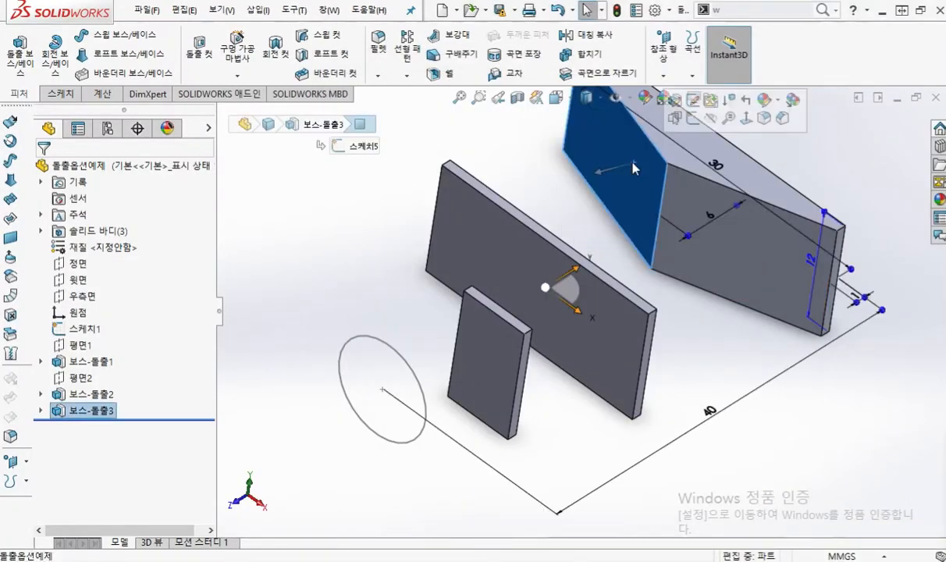
key(F12)
drag(623, 185, 624, 187)
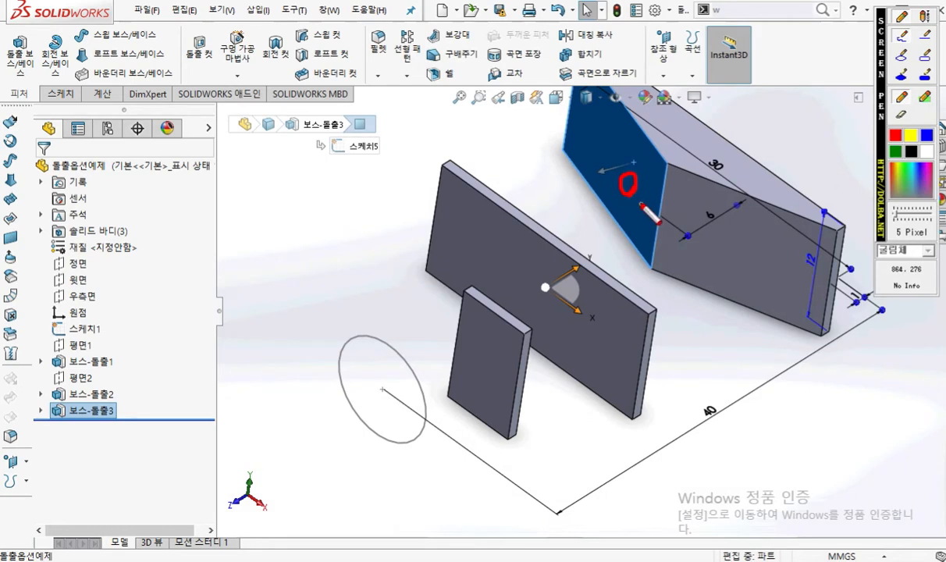
mouse_move(331, 340)
mouse_down()
mouse_move(357, 453)
mouse_move(332, 350)
mouse_move(478, 238)
mouse_move(554, 204)
mouse_up()
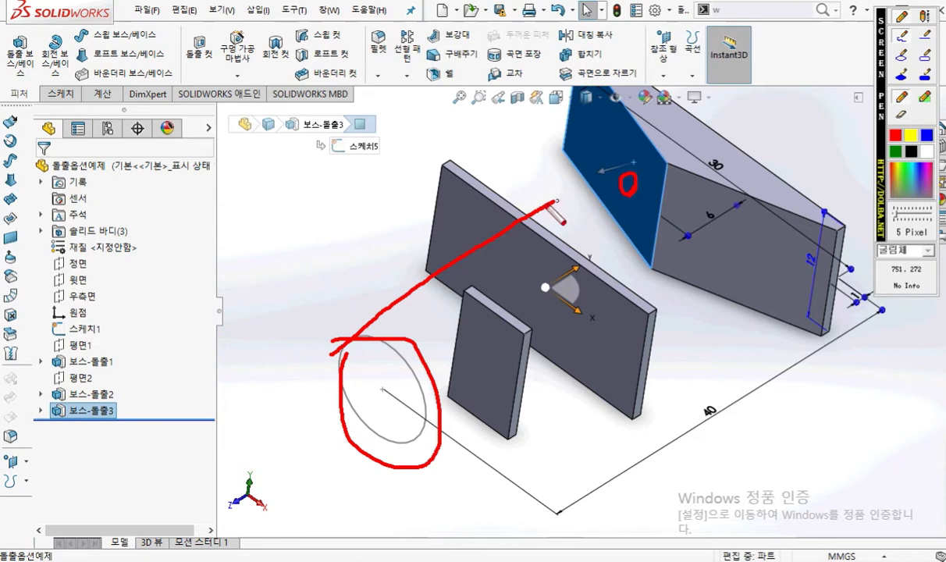
key(Escape)
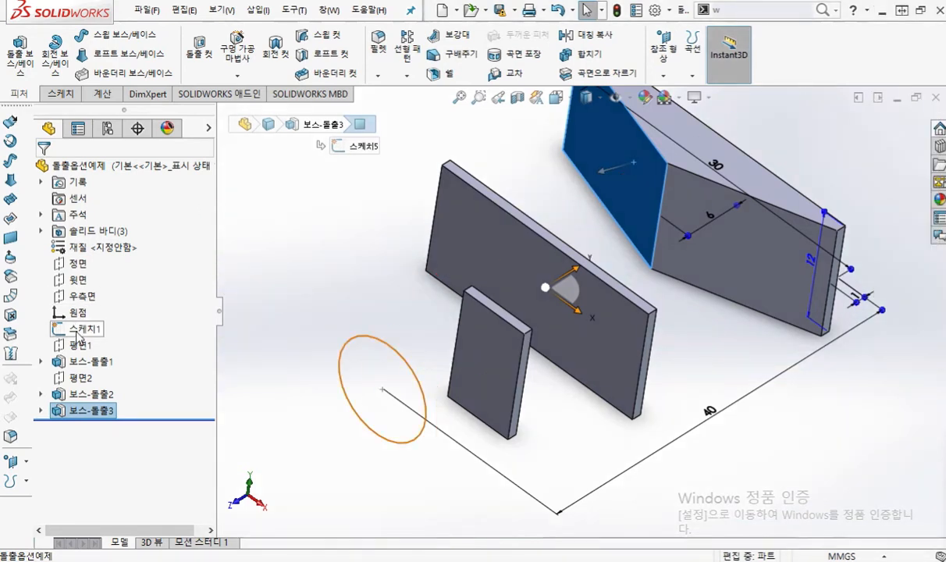
Step: Start a boss extrusion of 스케치1, reverse its direction towards the plates, and set the end condition to 곡면까지
click(79, 331)
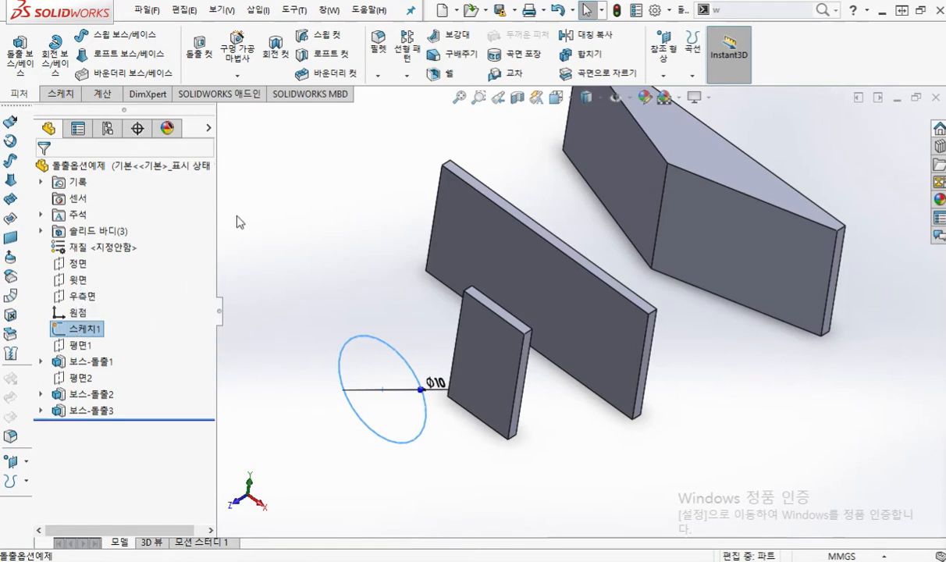
key(s)
click(341, 222)
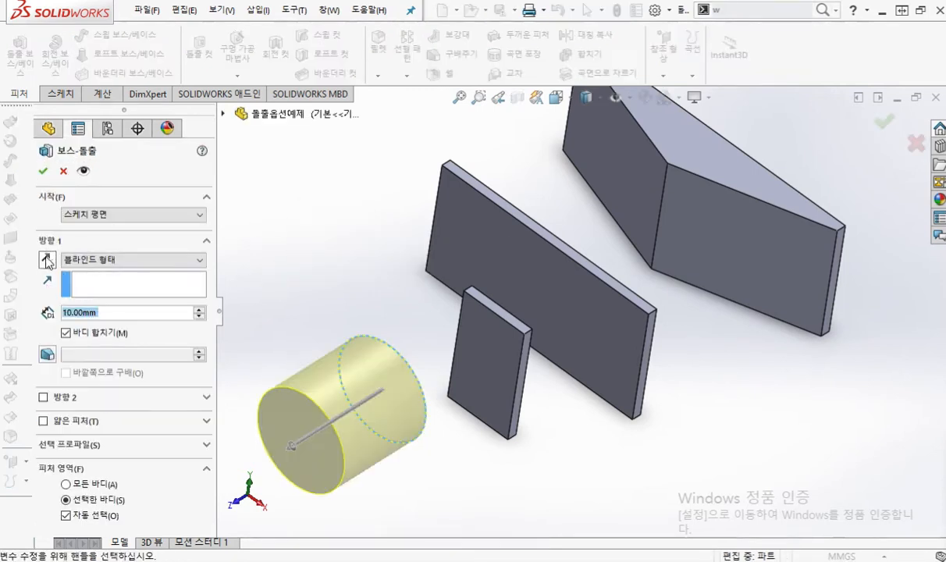
click(47, 260)
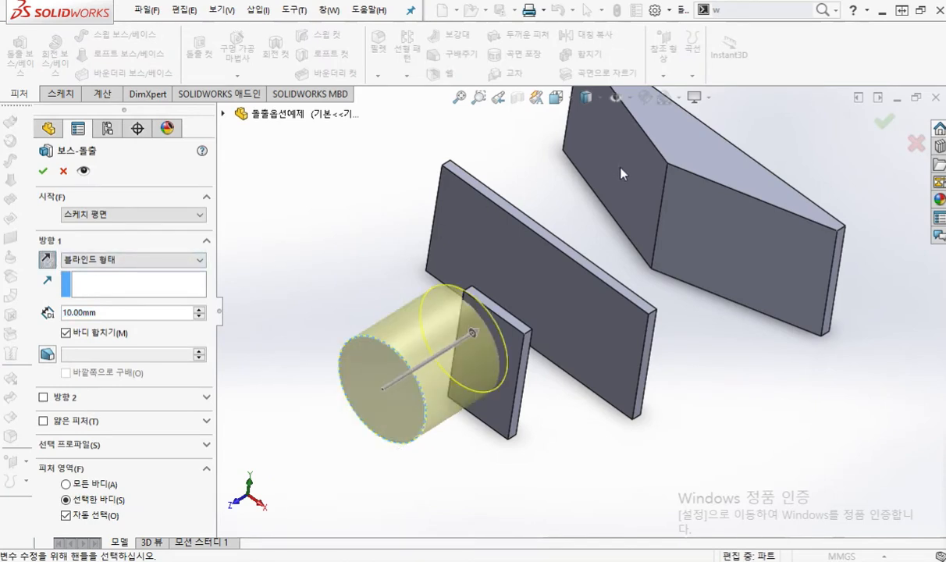
click(158, 260)
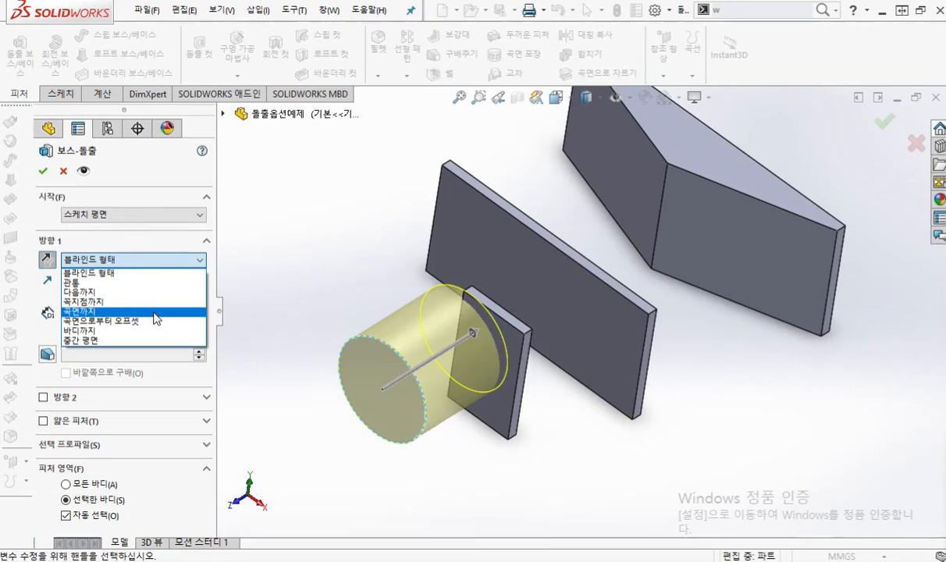
click(156, 312)
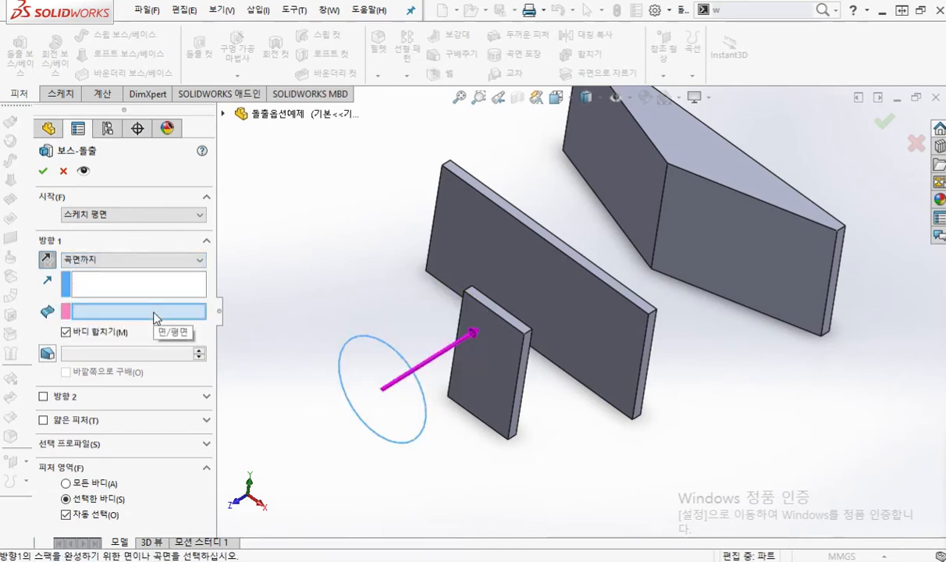
Step: Link the face selection field to the wedge's left slanted face in red, clear the ink, and select that face as the end surface
mouse_move(168, 312)
mouse_down()
mouse_move(193, 263)
mouse_move(587, 166)
mouse_move(615, 167)
mouse_move(634, 183)
mouse_up()
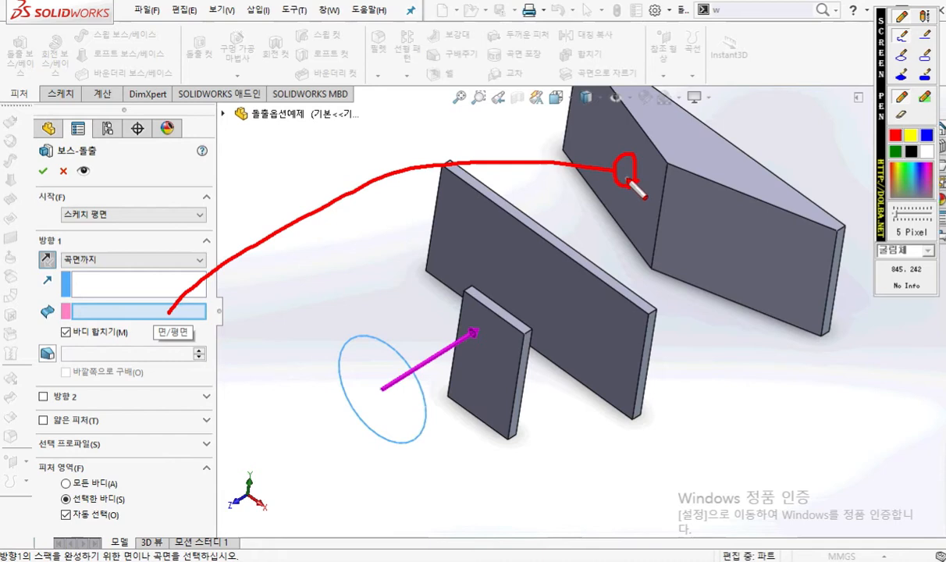
key(Escape)
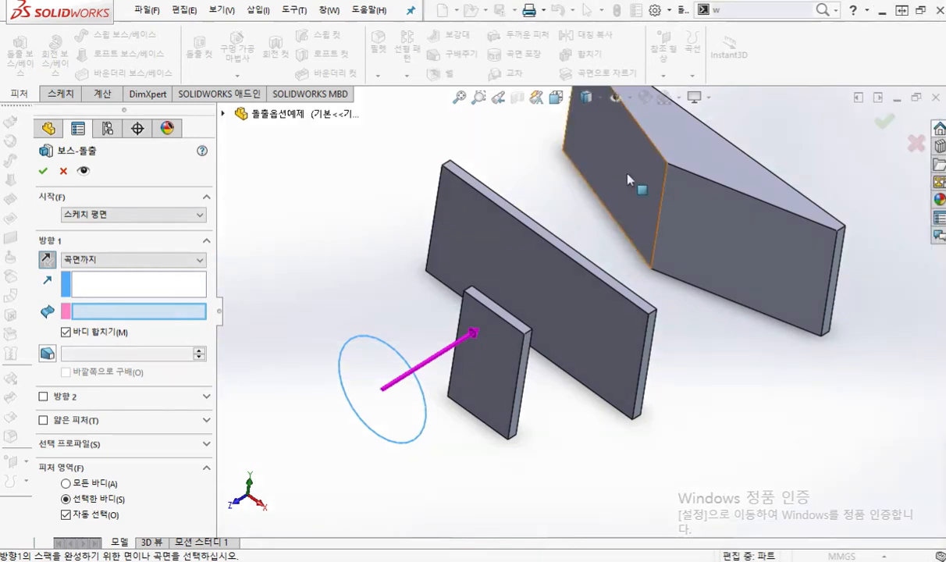
click(594, 163)
middle_drag(600, 165, 589, 270)
scroll(680, 367, up, 3)
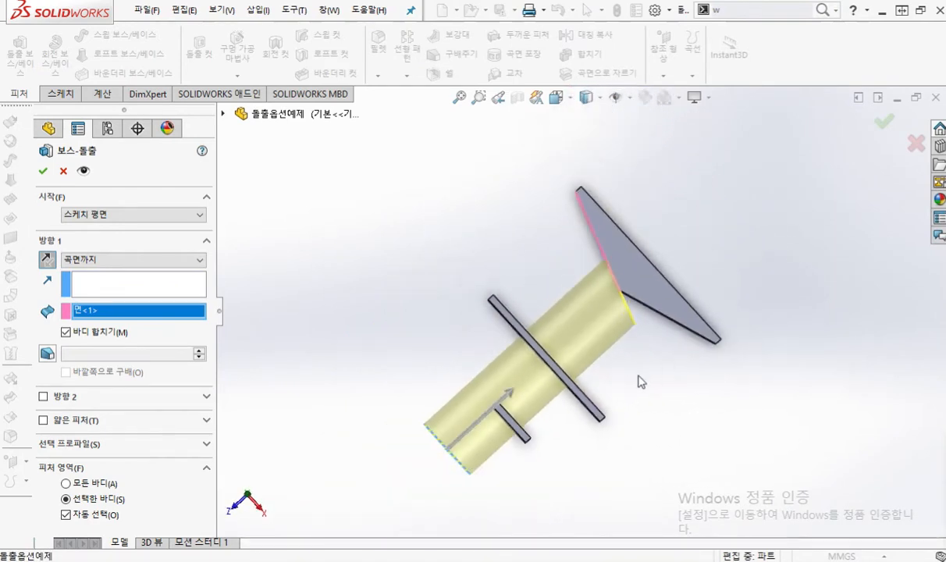
scroll(637, 381, down, 3)
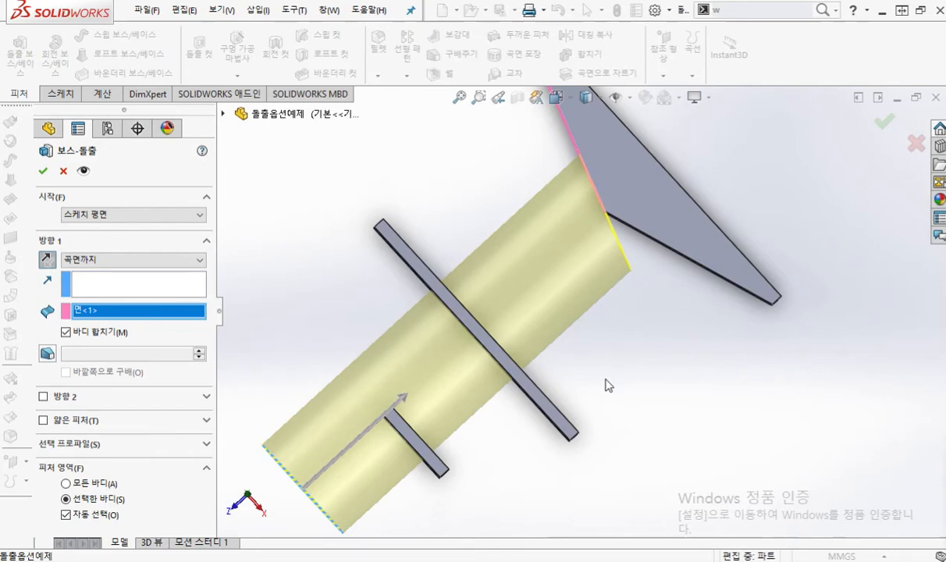
Step: Trace the wedge's left slanted face in red, mark an X at its lower edge, and clear the ink
key(F12)
drag(531, 61, 599, 209)
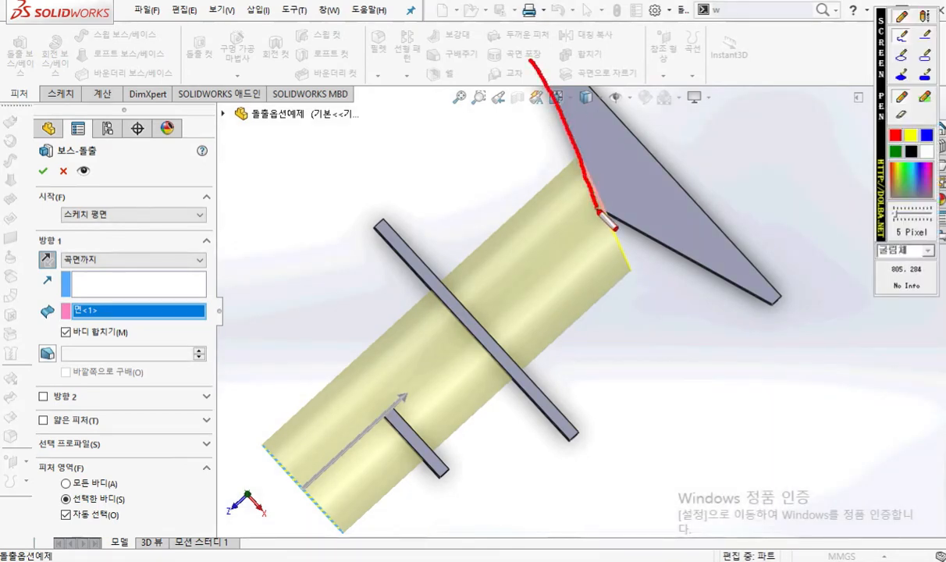
mouse_move(678, 283)
mouse_down()
mouse_move(697, 256)
mouse_move(709, 290)
mouse_up()
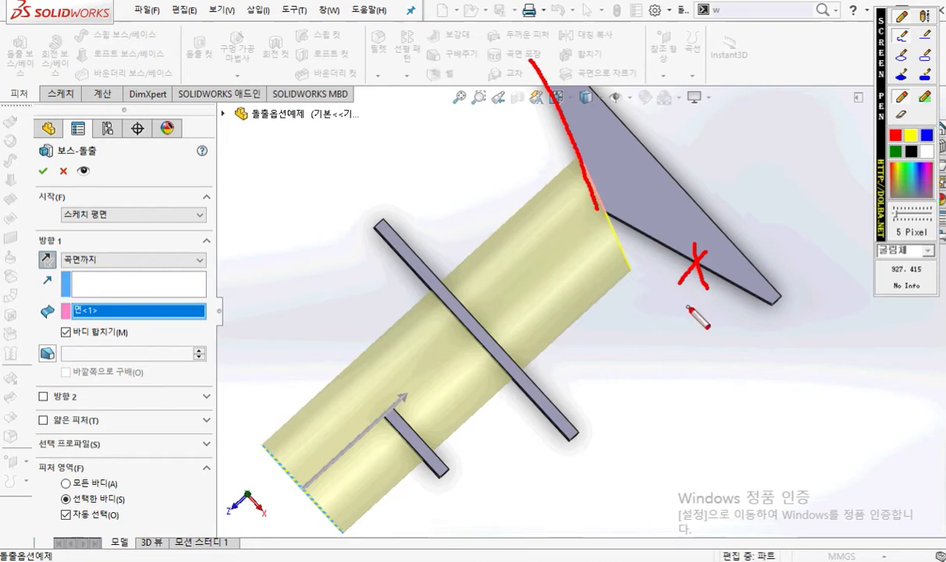
key(Escape)
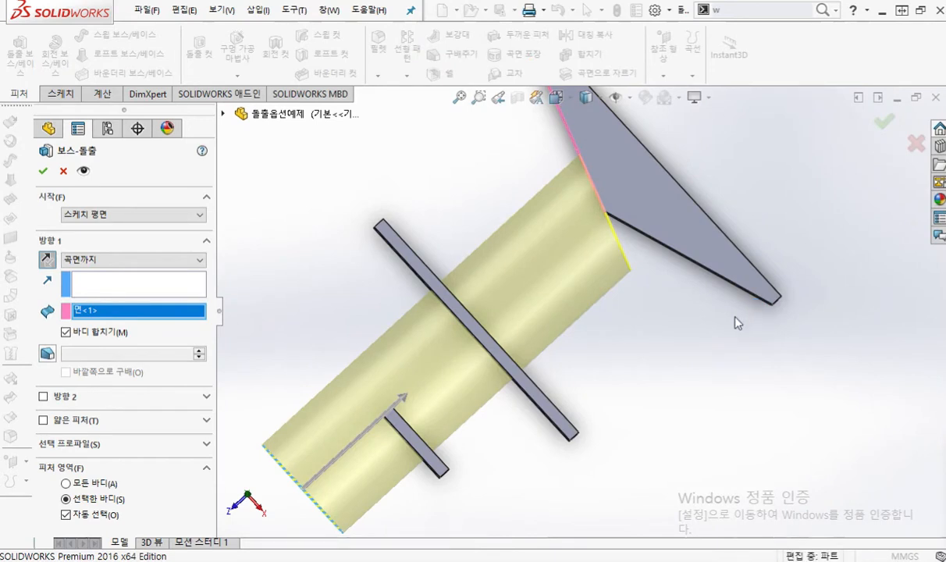
Step: Finish the 곡면까지 extrusion up to the wedge's slanted face and undo it
key(Return)
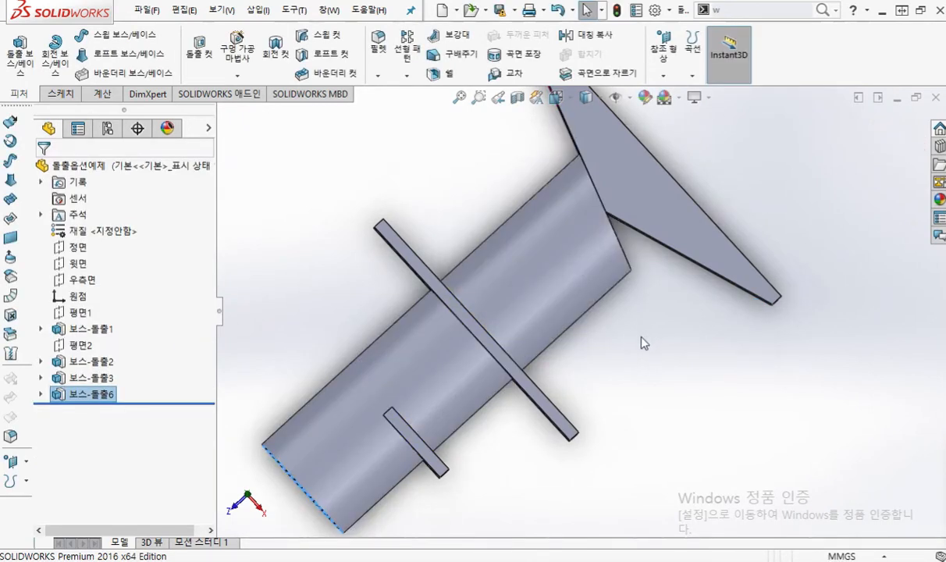
key(ctrl+z)
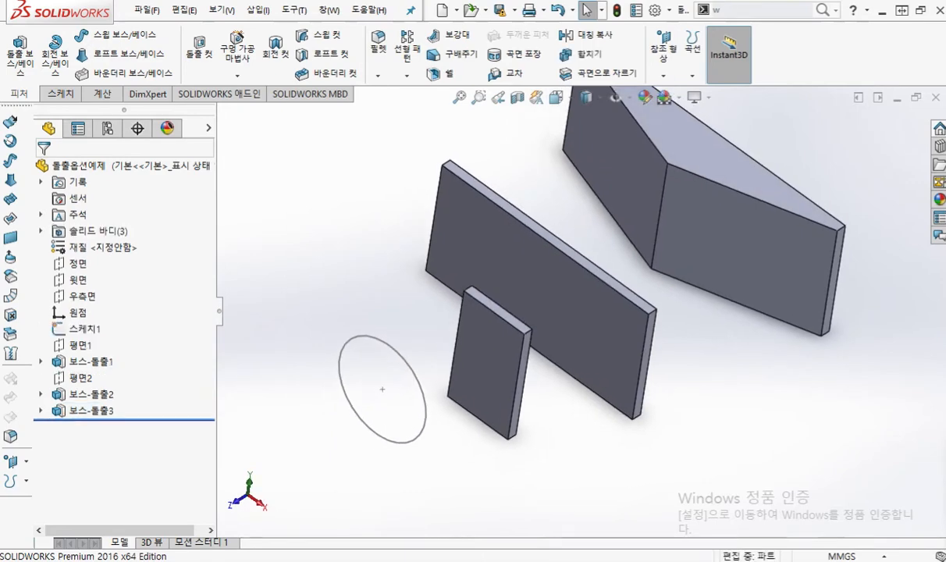
Step: Switch to Extrude.pdf and show the 곡면으로부터 오프셋 section on page 11 enlarged to 100%
drag(941, 121, 545, 37)
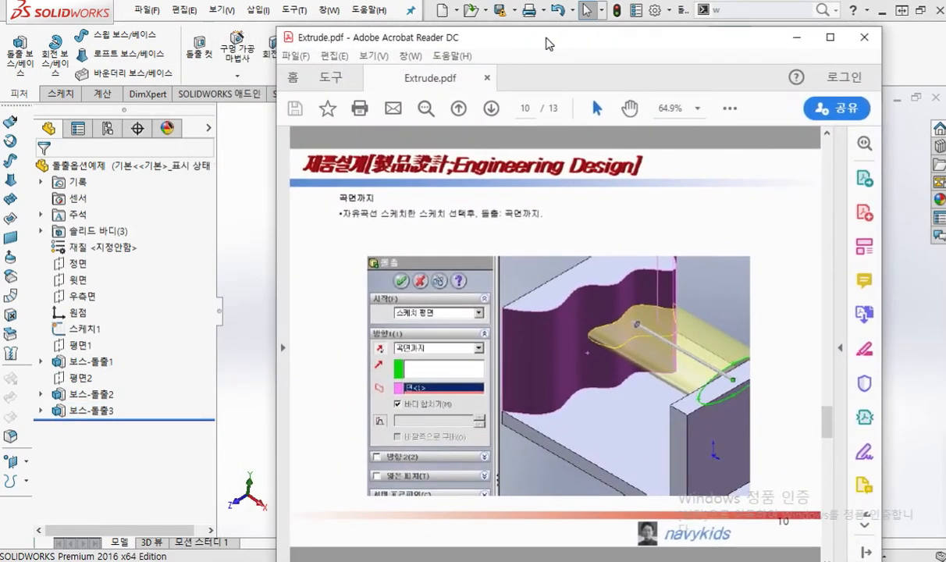
scroll(690, 343, down, 1)
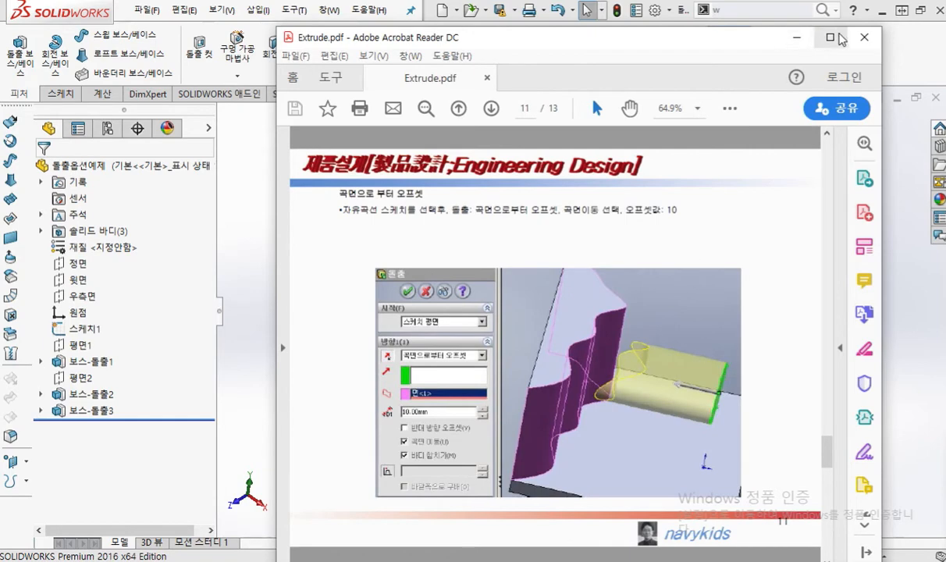
click(833, 37)
ctrl+scroll(444, 306, up, 1)
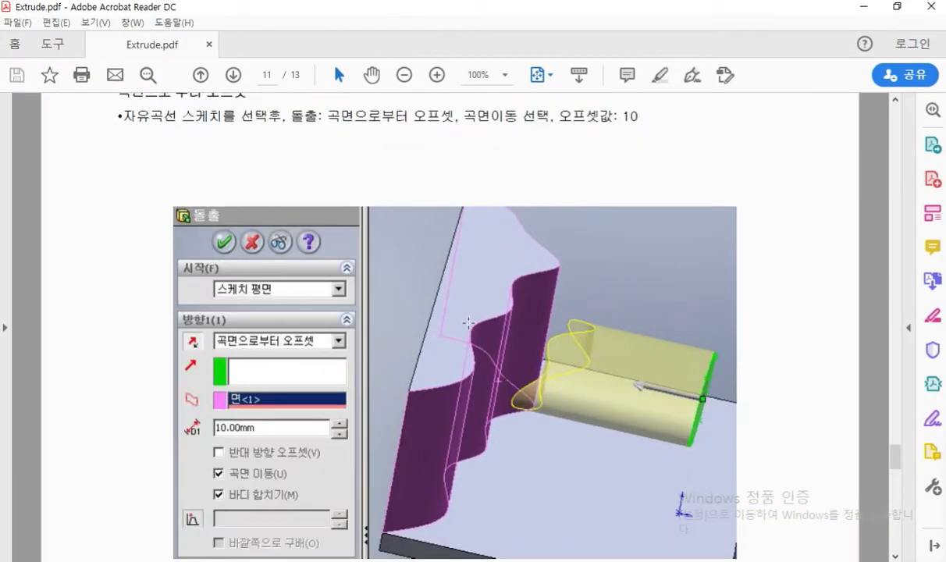
scroll(469, 322, up, 1)
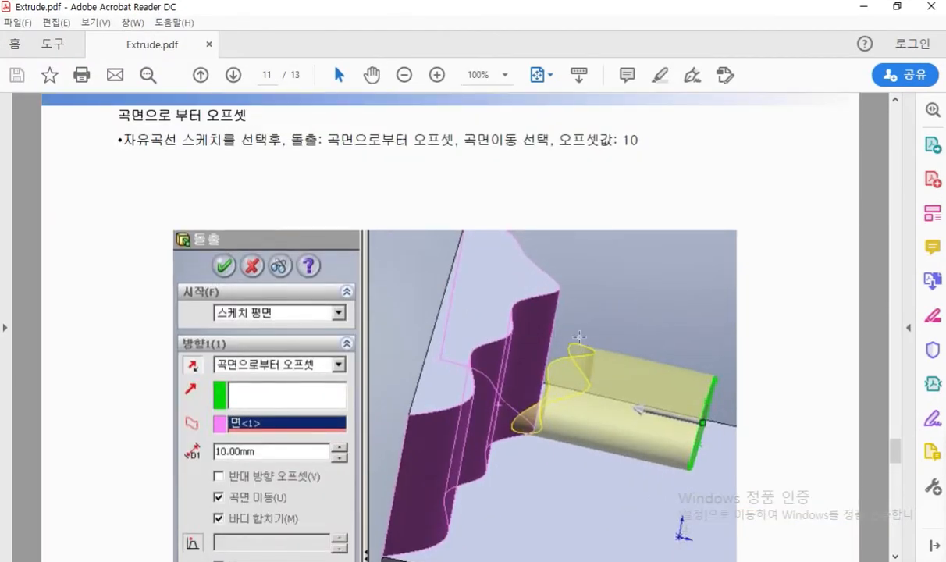
Step: Mark the wavy surface, 곡면으로부터 오프셋 option, 10.00mm value and offset end curve in red, clear the ink, and return to SOLIDWORKS
mouse_move(574, 285)
mouse_down()
mouse_move(484, 355)
mouse_move(459, 432)
mouse_up()
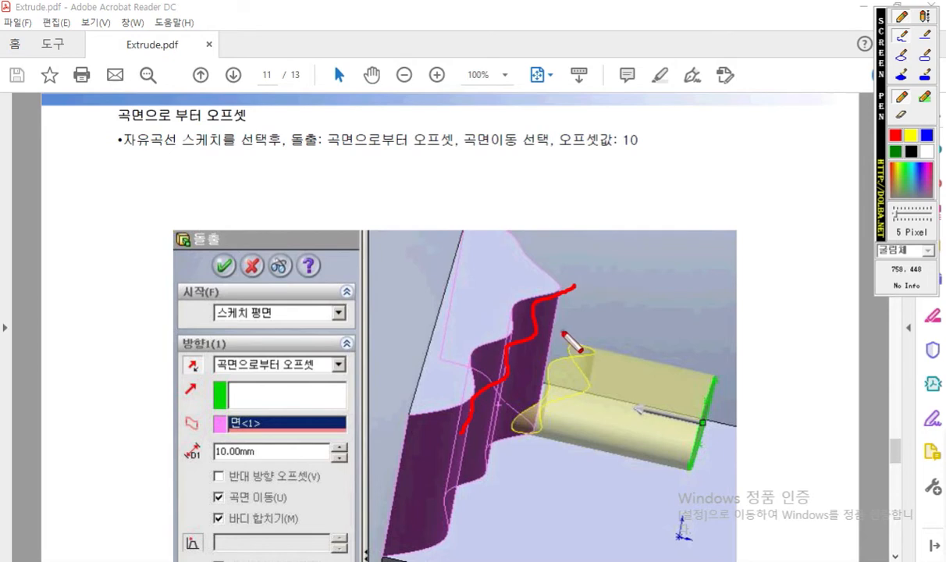
drag(186, 380, 329, 376)
mouse_move(551, 327)
mouse_down()
mouse_move(587, 330)
mouse_move(571, 345)
mouse_up()
mouse_move(273, 441)
mouse_down()
mouse_move(207, 451)
mouse_move(262, 467)
mouse_move(355, 469)
mouse_move(502, 435)
mouse_up()
mouse_move(630, 309)
mouse_down()
mouse_move(595, 332)
mouse_move(525, 461)
mouse_up()
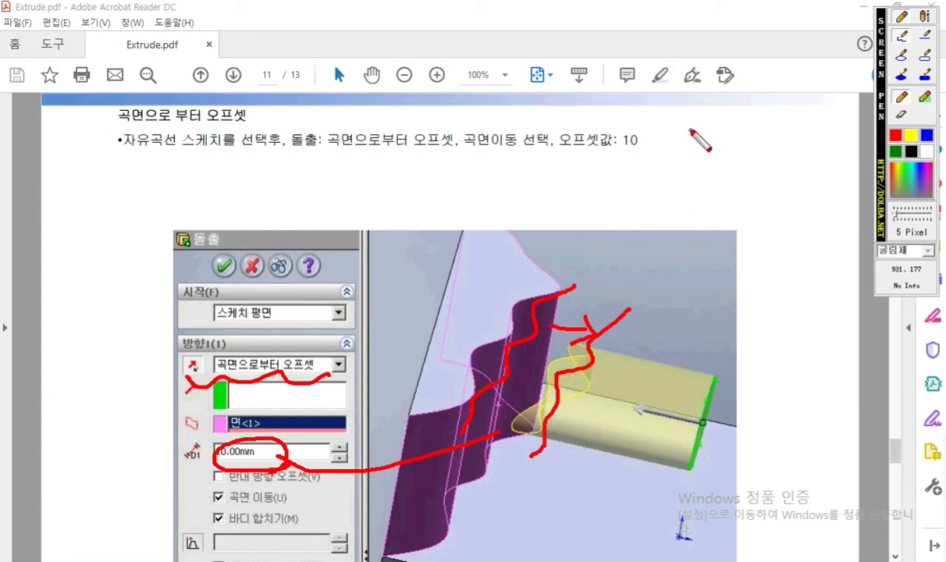
key(Escape)
mouse_move(679, 11)
mouse_down()
mouse_move(643, 80)
mouse_move(945, 66)
mouse_up()
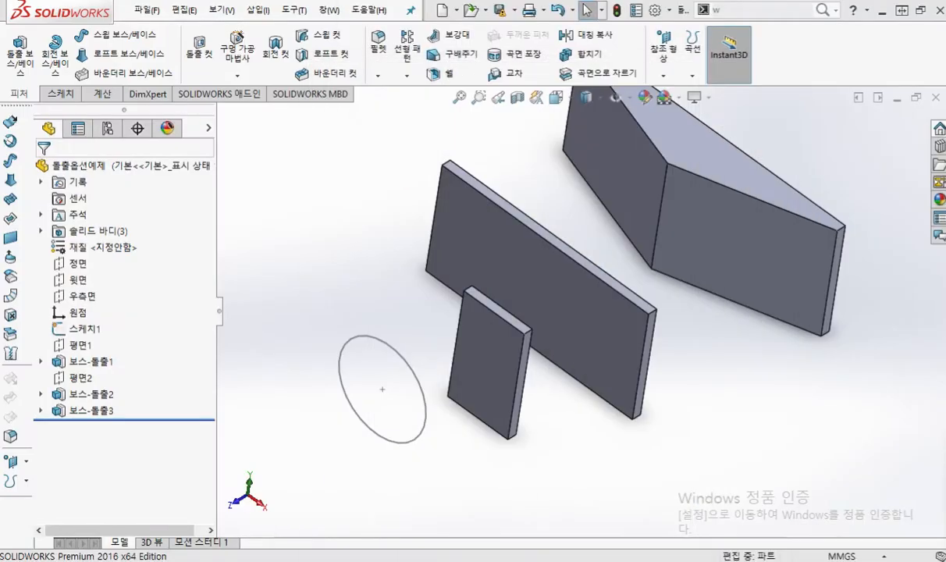
Step: Select 스케치1, sketch a red arrow from the wedge's left slanted face to a parallel offset line, and clear the ink
click(72, 330)
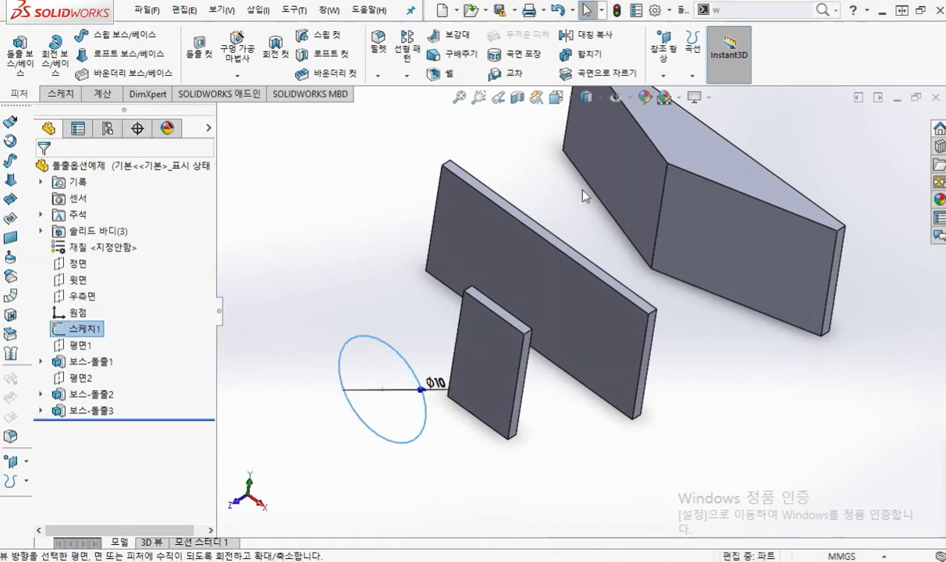
key(F12)
mouse_move(624, 166)
mouse_down()
mouse_move(610, 161)
mouse_move(618, 180)
mouse_up()
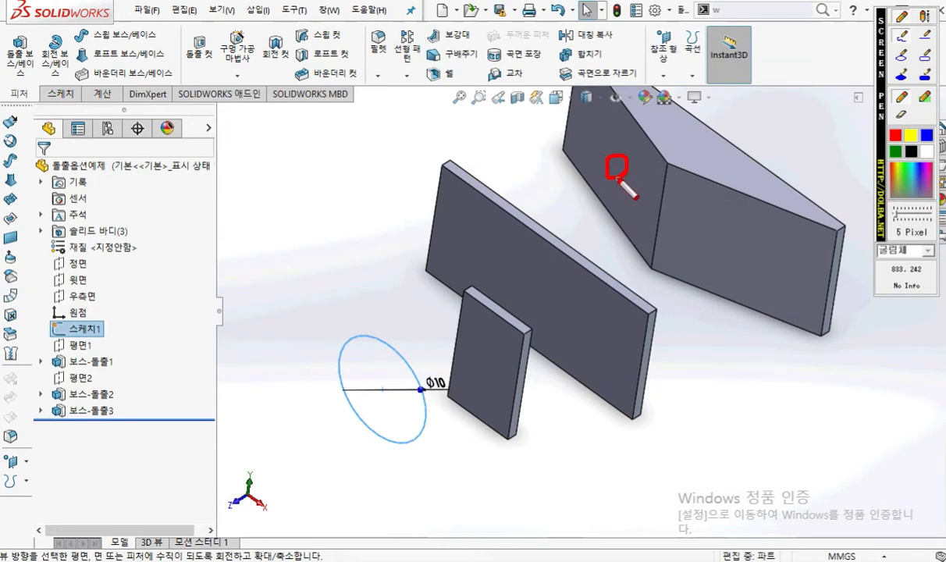
drag(604, 160, 546, 199)
mouse_move(555, 179)
mouse_down()
mouse_move(546, 199)
mouse_move(571, 200)
mouse_up()
drag(515, 144, 593, 288)
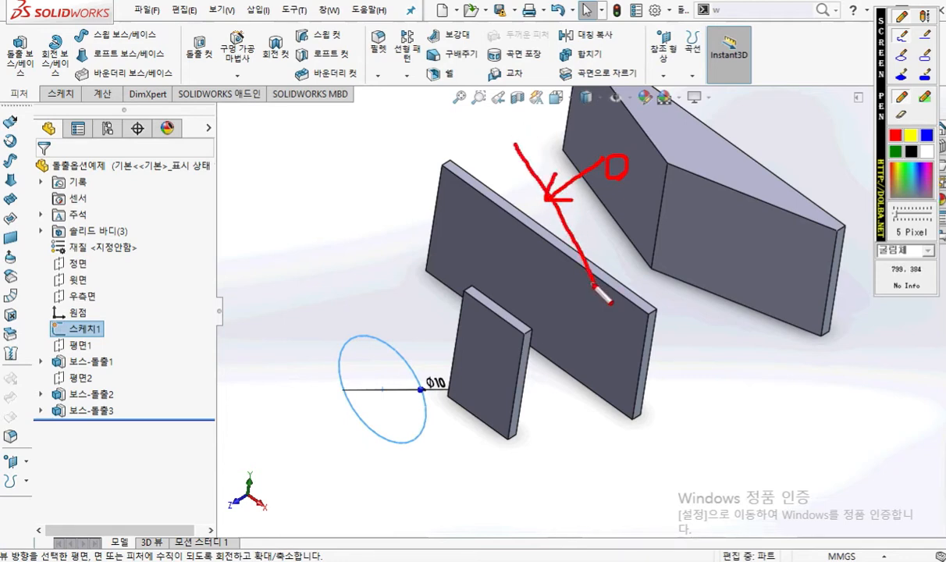
key(Escape)
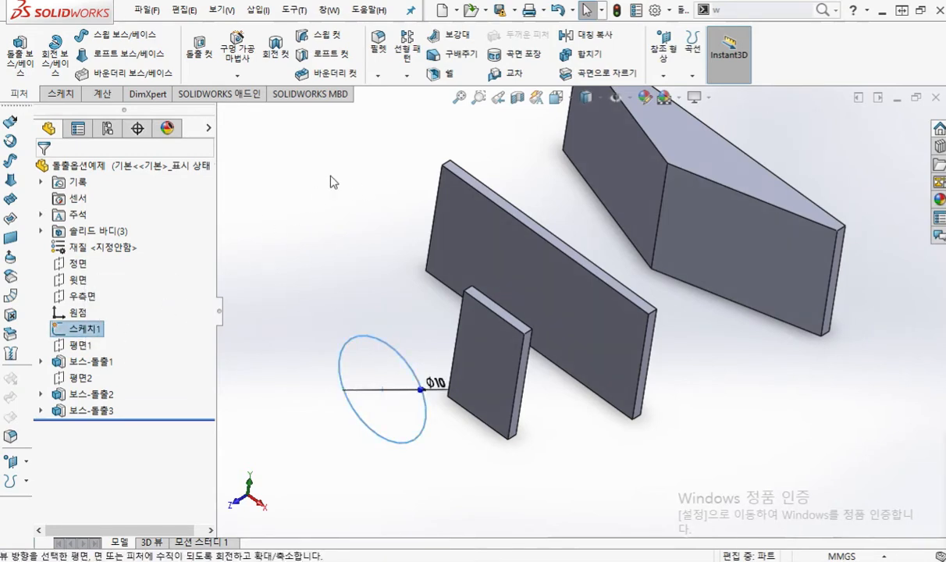
Step: Start a boss extrusion of 스케치1, reversed towards the plates, with end condition 곡면으로부터 오프셋 from the wedge's left slanted face
key(s)
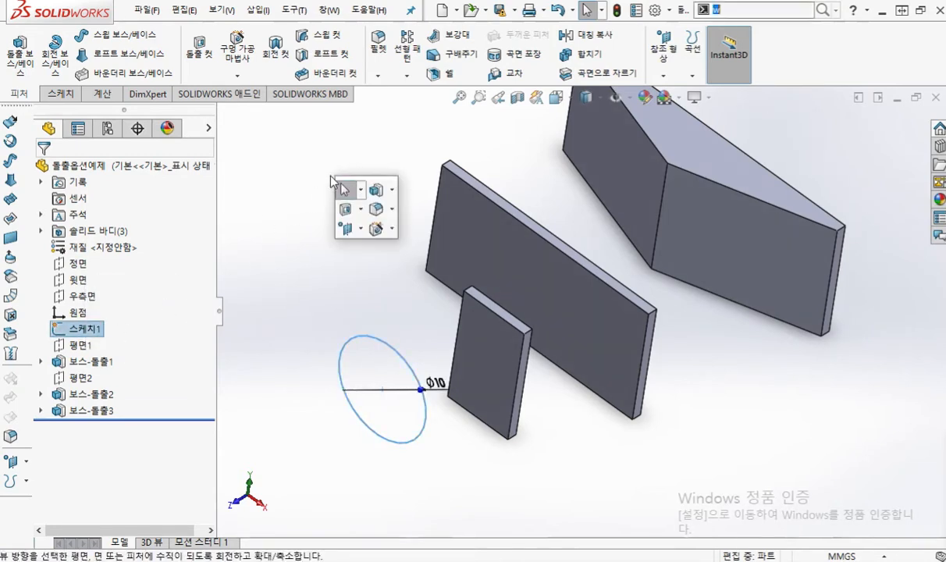
click(377, 191)
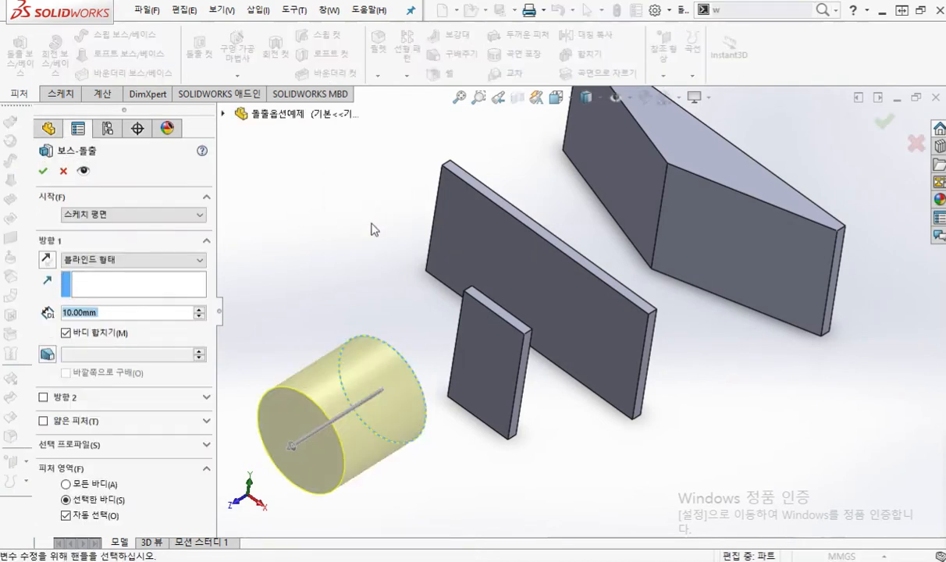
click(47, 258)
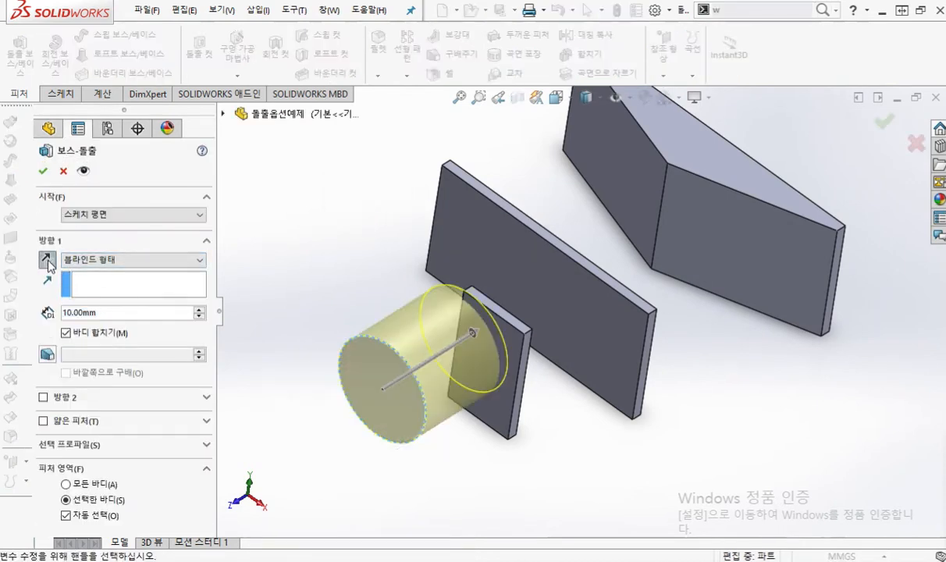
click(156, 261)
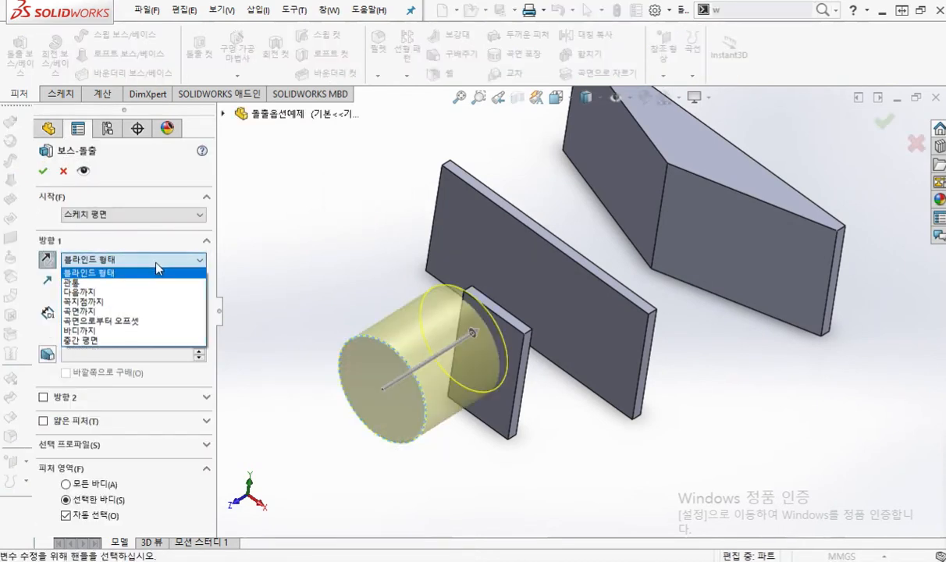
click(138, 322)
click(624, 168)
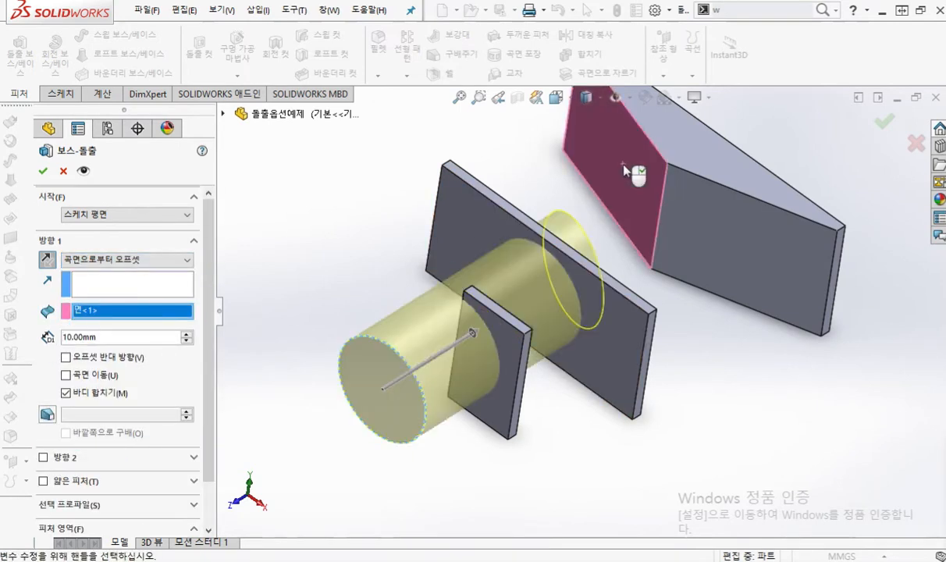
middle_drag(627, 173, 609, 264)
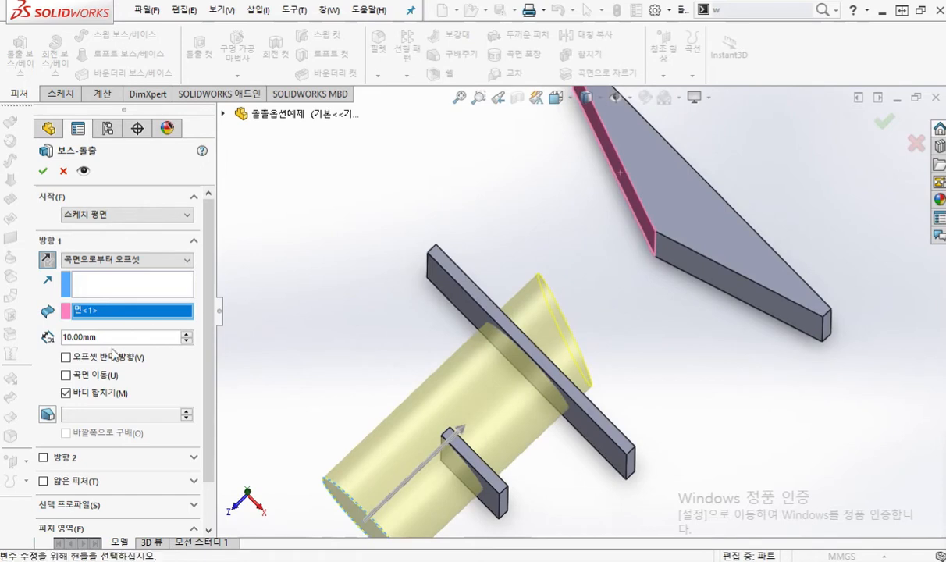
Step: Begin replacing the offset distance, mark a gap of 3 between the slanted face and the preview's end in red, and clear the ink
drag(127, 337, 39, 337)
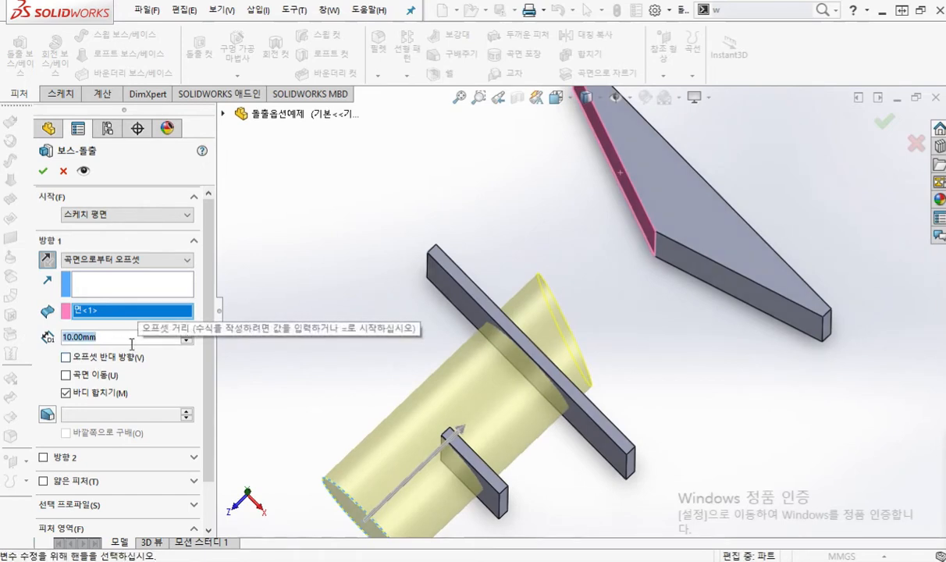
text(ㅋ)
key(BackSpace)
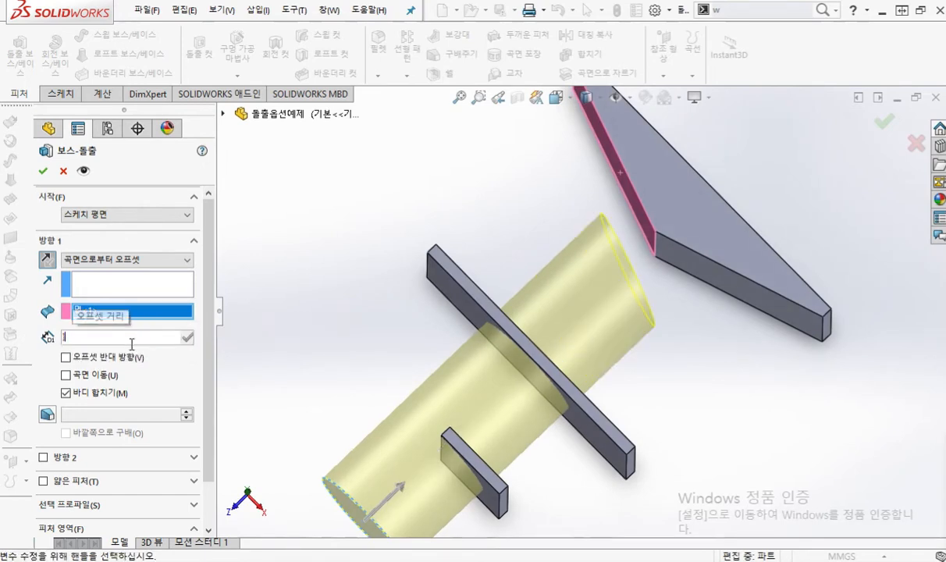
key(F12)
drag(610, 141, 666, 272)
mouse_move(652, 236)
mouse_down()
mouse_move(618, 249)
mouse_move(630, 236)
mouse_move(630, 254)
mouse_up()
mouse_move(615, 209)
mouse_down()
mouse_move(627, 220)
mouse_move(618, 233)
mouse_up()
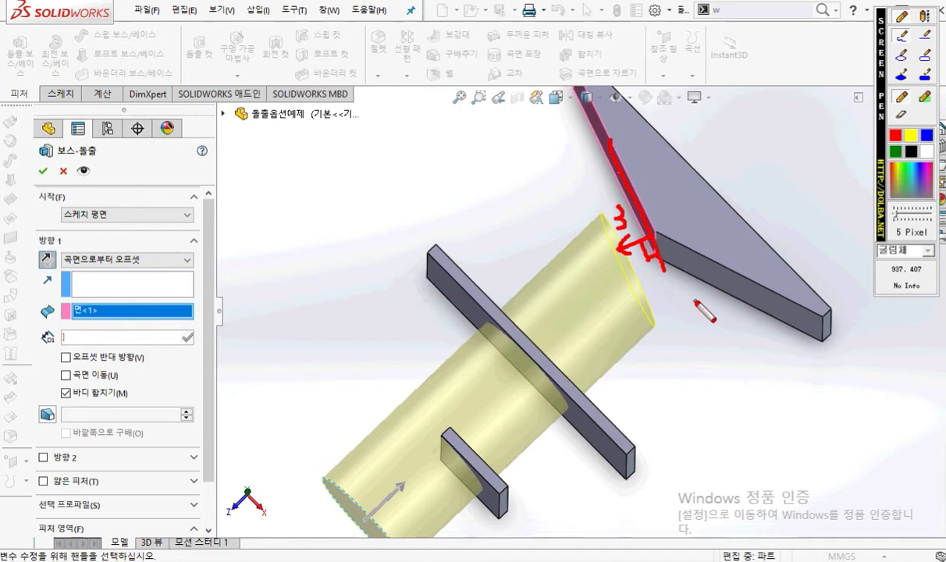
key(Escape)
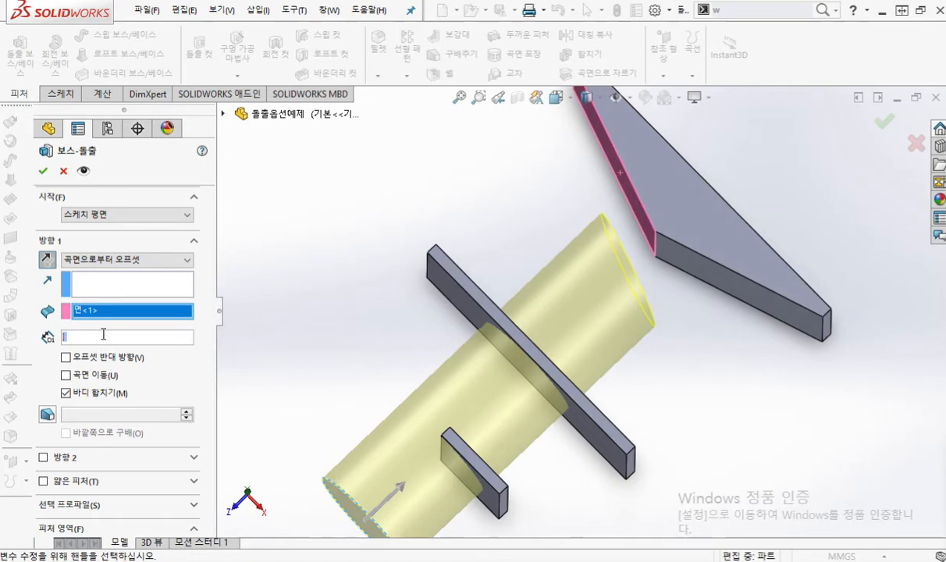
Step: Set the offset distance from the wedge's slanted face to 3 mm, finish the extrusion, and undo it
drag(96, 335, 24, 337)
drag(109, 333, 60, 334)
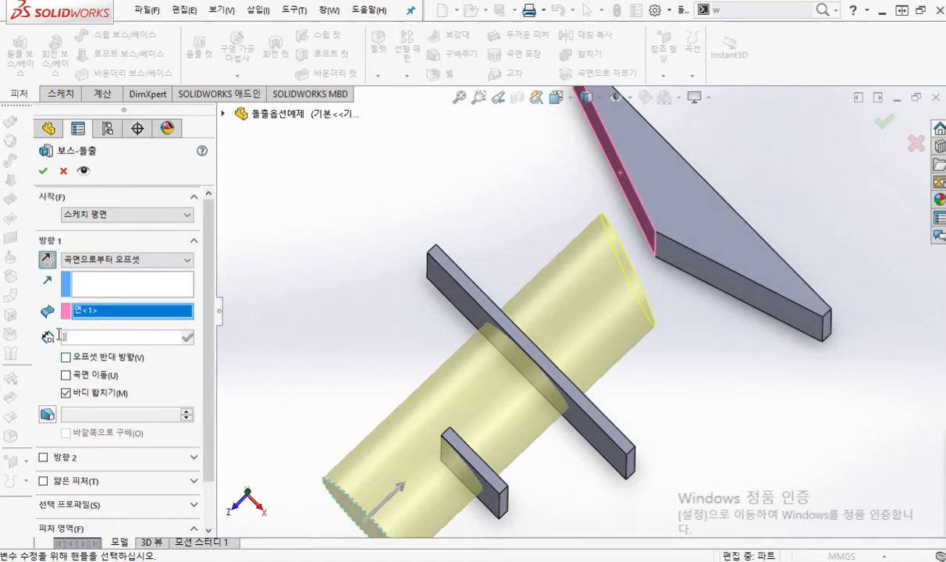
text(3)
key(Return)
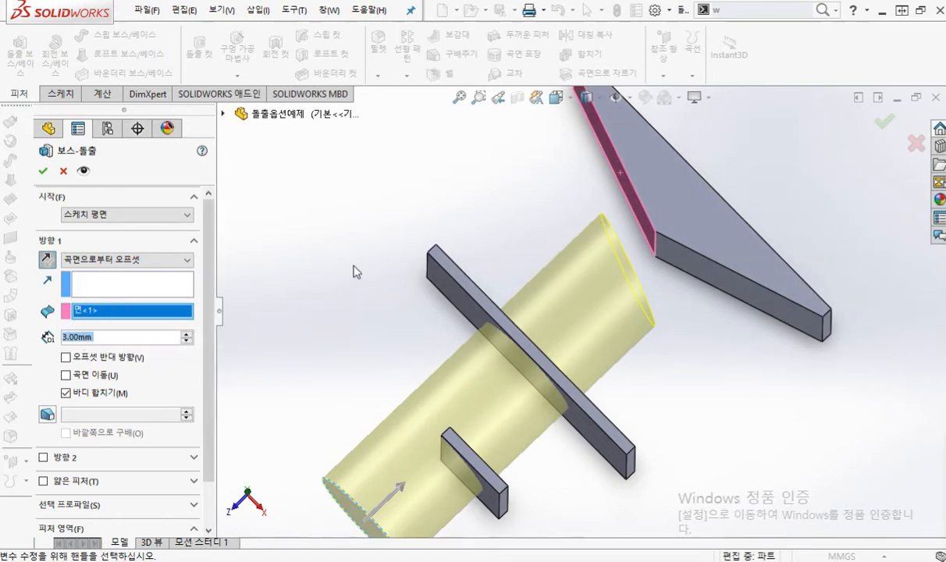
key(Return)
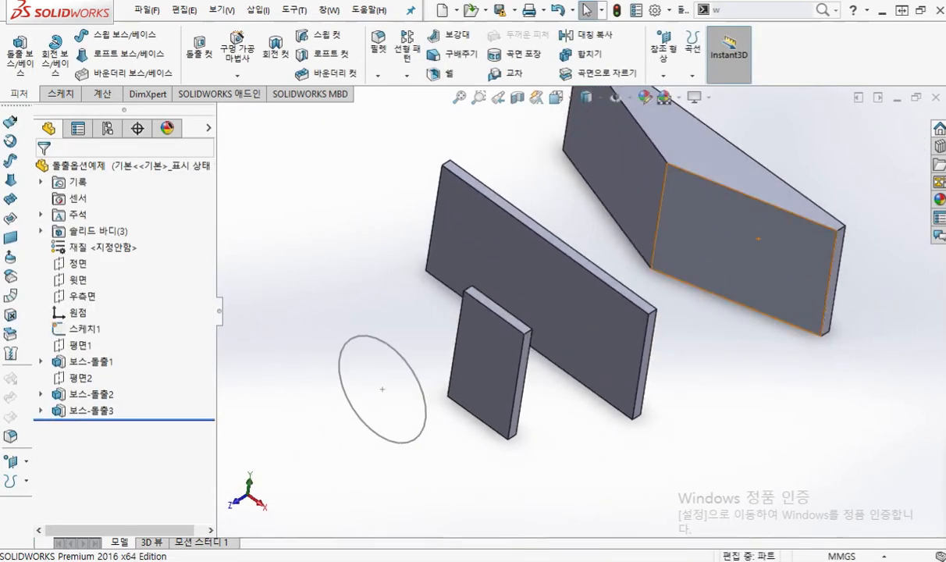
Step: Switch to Extrude.pdf, show the 바디까지 section on page 12 full screen, and activate the red screen pen
drag(551, 105, 649, 31)
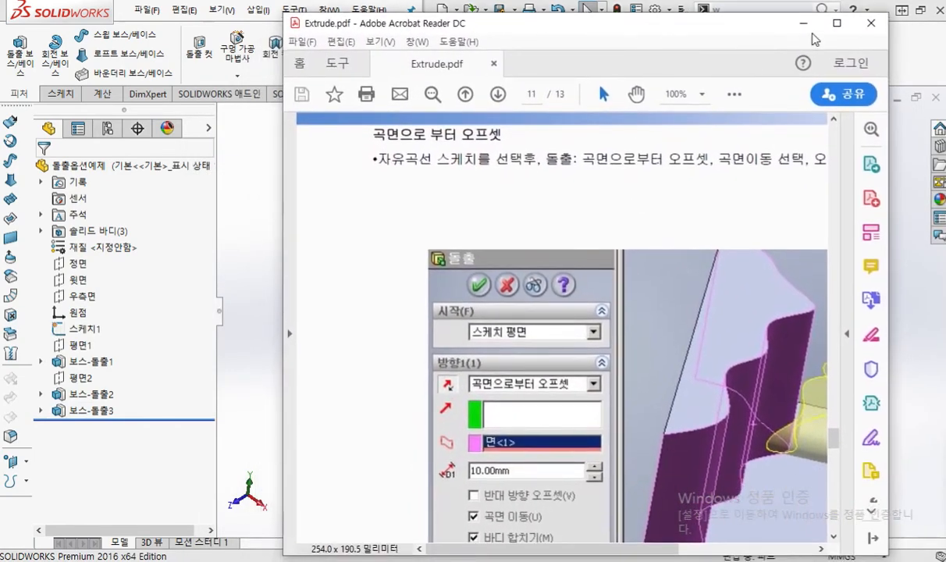
click(837, 23)
scroll(587, 291, down, 10)
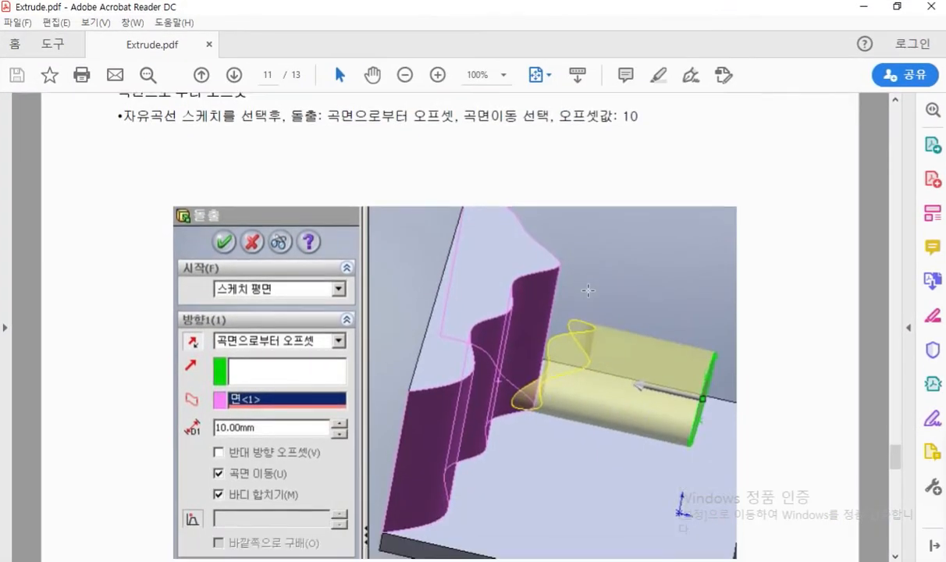
scroll(589, 291, down, 3)
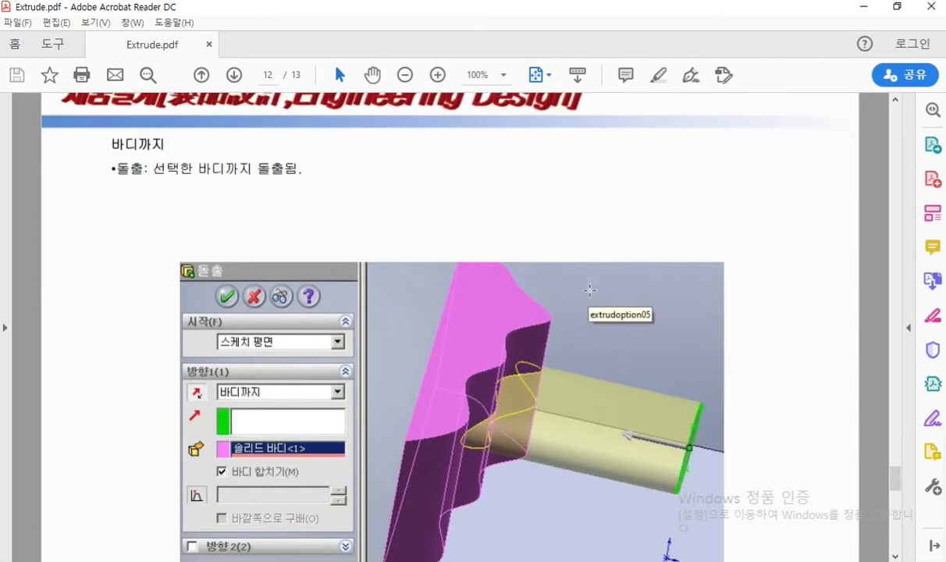
scroll(590, 290, down, 1)
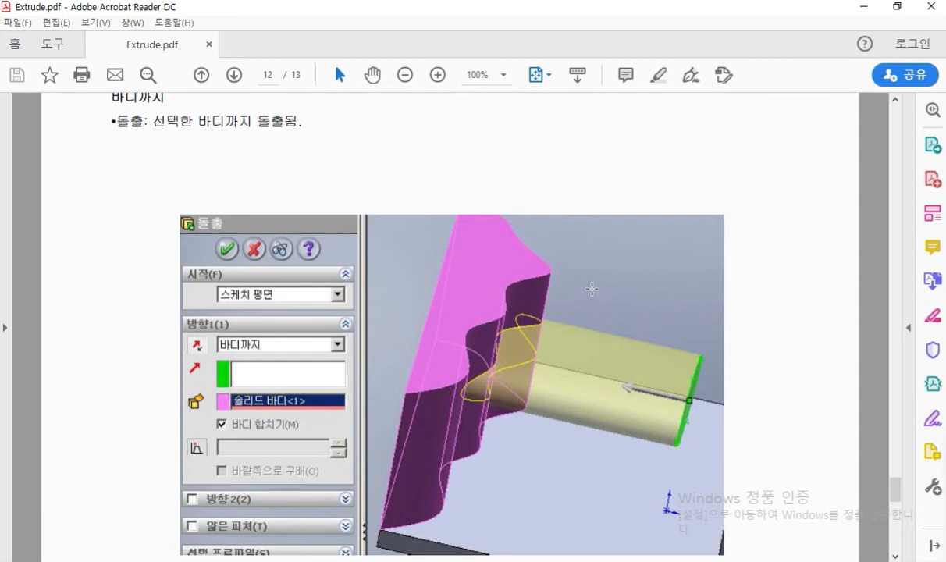
scroll(592, 290, up, 1)
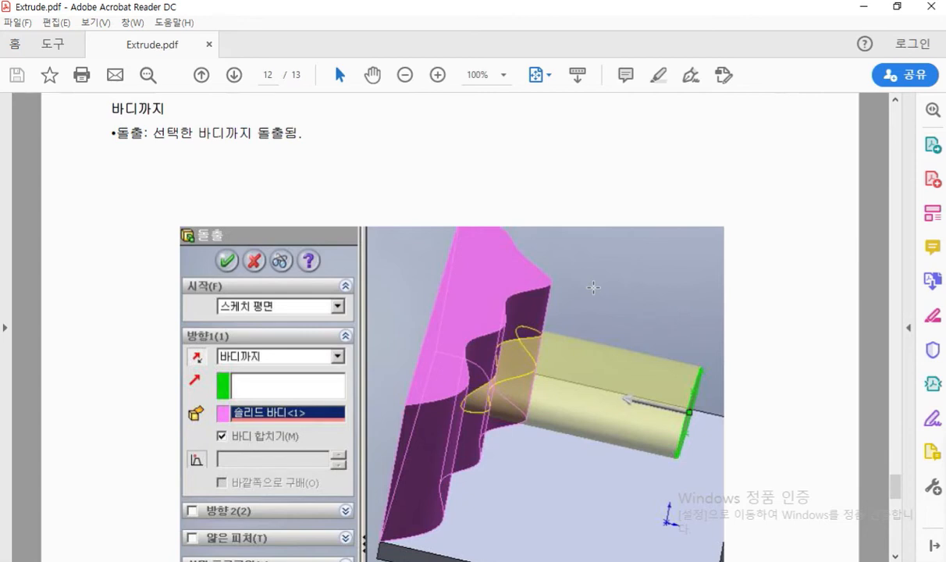
key(F12)
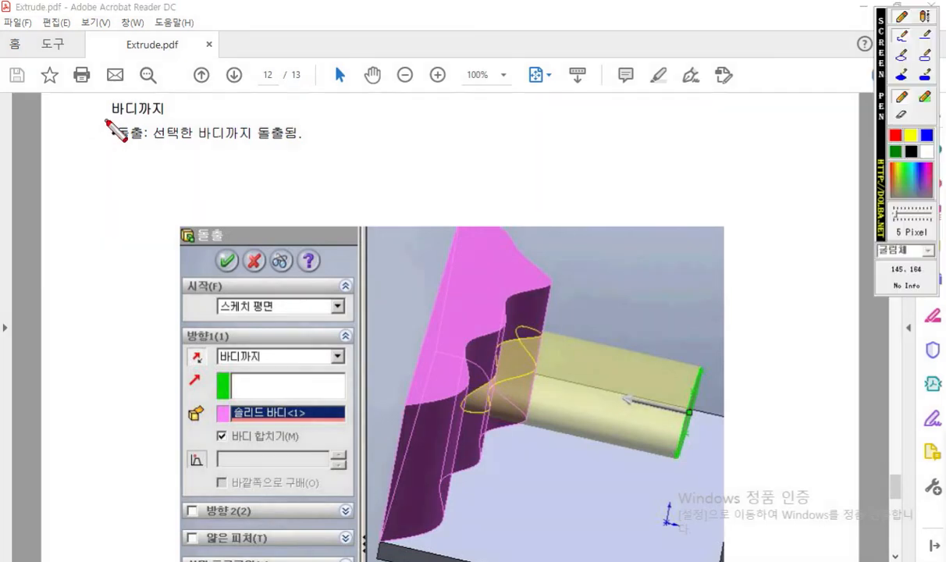
Step: Underline the 바디까지 heading in red and write 솔리드 바디 and 곡면 바디 in the blank space beside the text
drag(106, 120, 182, 119)
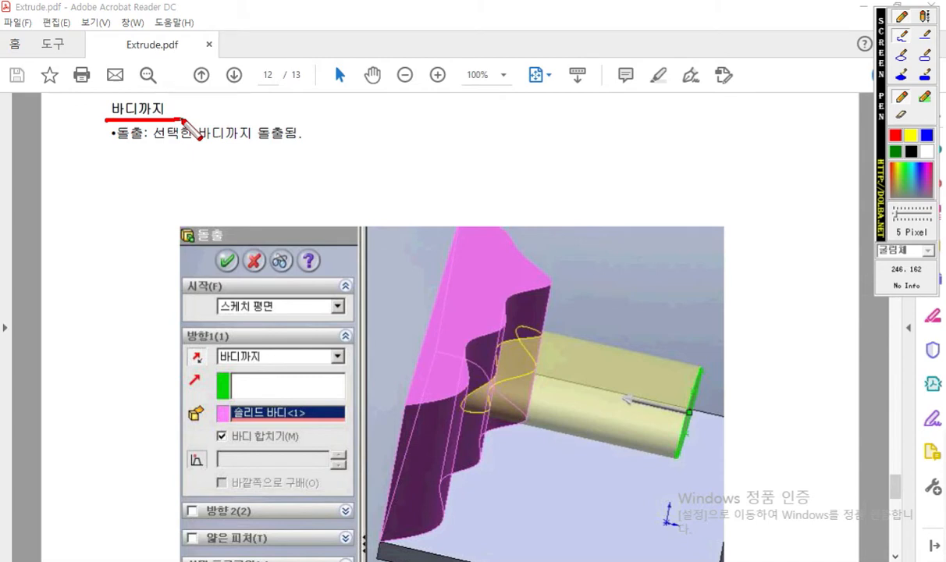
mouse_move(407, 95)
mouse_down()
mouse_move(384, 123)
mouse_move(406, 118)
mouse_up()
mouse_move(398, 121)
mouse_down()
mouse_move(397, 132)
mouse_move(417, 129)
mouse_move(424, 114)
mouse_move(475, 118)
mouse_move(493, 134)
mouse_move(527, 105)
mouse_move(560, 148)
mouse_move(578, 108)
mouse_move(593, 140)
mouse_up()
drag(605, 101, 606, 147)
drag(415, 163, 398, 197)
mouse_move(407, 180)
mouse_down()
mouse_move(416, 192)
mouse_move(400, 193)
mouse_move(457, 197)
mouse_move(461, 216)
mouse_move(485, 178)
mouse_move(523, 210)
mouse_up()
mouse_move(565, 164)
mouse_down()
mouse_move(566, 210)
mouse_move(598, 207)
mouse_move(622, 174)
mouse_move(627, 205)
mouse_move(653, 219)
mouse_up()
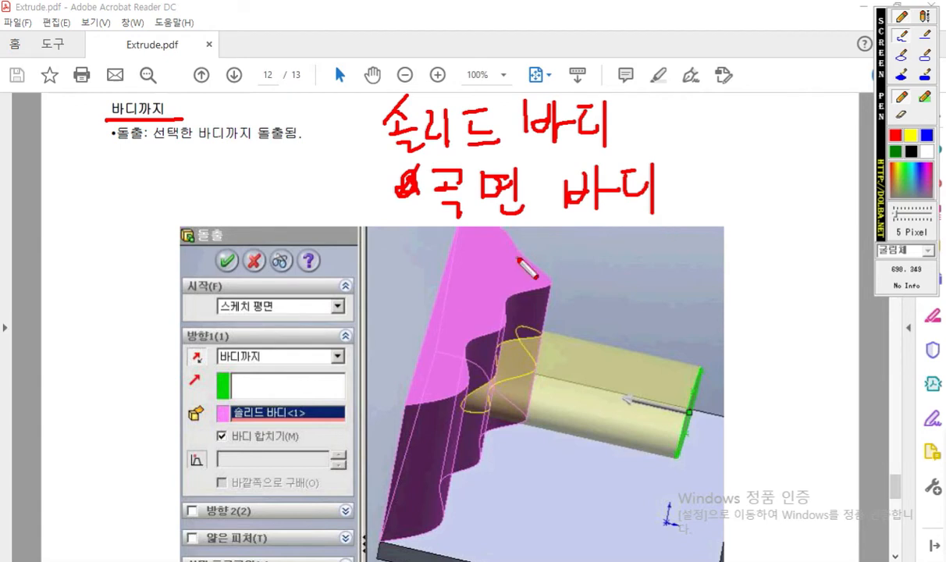
Step: Draw two adjoining red loops beside the figure, link both to the handwritten label 바디, and clear all the ink
mouse_move(64, 205)
mouse_down()
mouse_move(79, 322)
mouse_move(178, 227)
mouse_move(62, 205)
mouse_up()
mouse_move(118, 196)
mouse_down()
mouse_move(167, 142)
mouse_move(205, 195)
mouse_move(173, 212)
mouse_up()
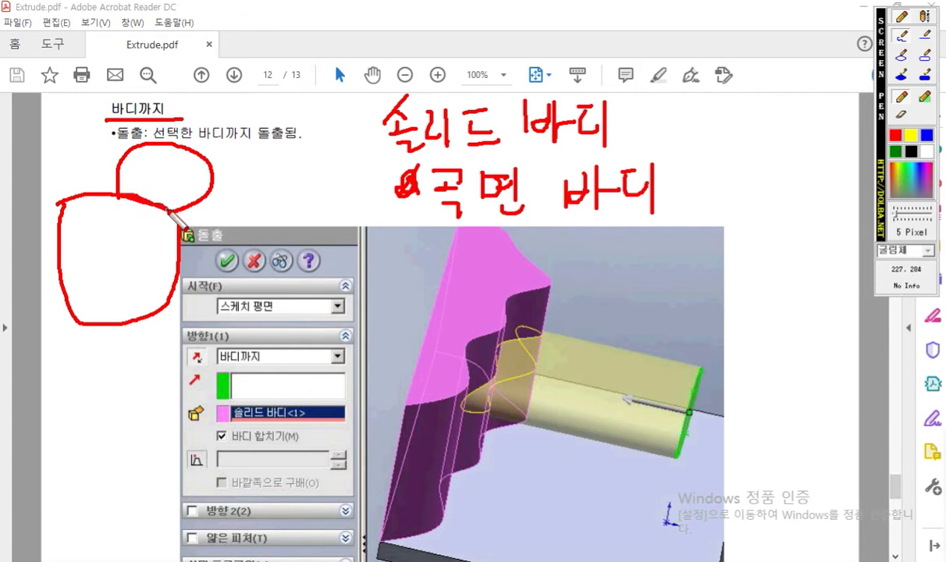
mouse_move(181, 178)
mouse_down()
mouse_move(268, 221)
mouse_move(273, 204)
mouse_up()
drag(262, 222, 292, 228)
drag(292, 209, 306, 209)
mouse_move(144, 269)
mouse_down()
mouse_move(218, 267)
mouse_move(259, 228)
mouse_up()
mouse_move(300, 197)
mouse_down()
mouse_move(321, 195)
mouse_move(328, 227)
mouse_up()
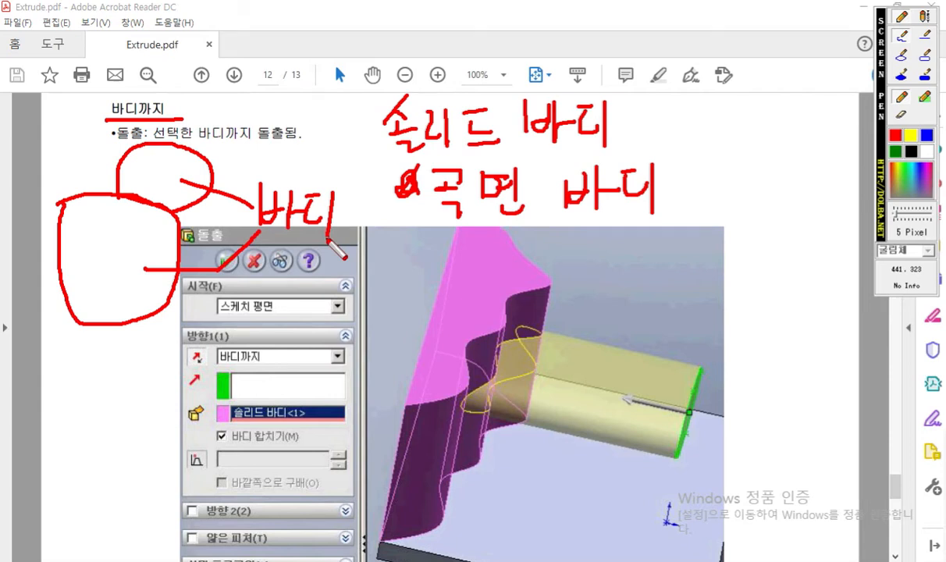
key(Escape)
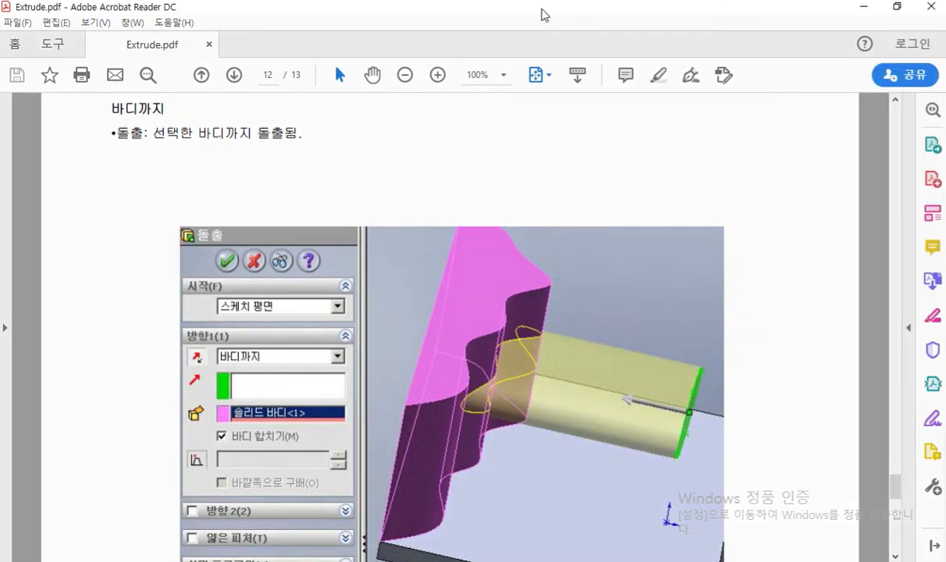
Step: Switch to SOLIDWORKS, point a red arrow at the 솔리드 바디(3) folder, and mark each of the three bodies with a small loop
drag(535, 13, 944, 43)
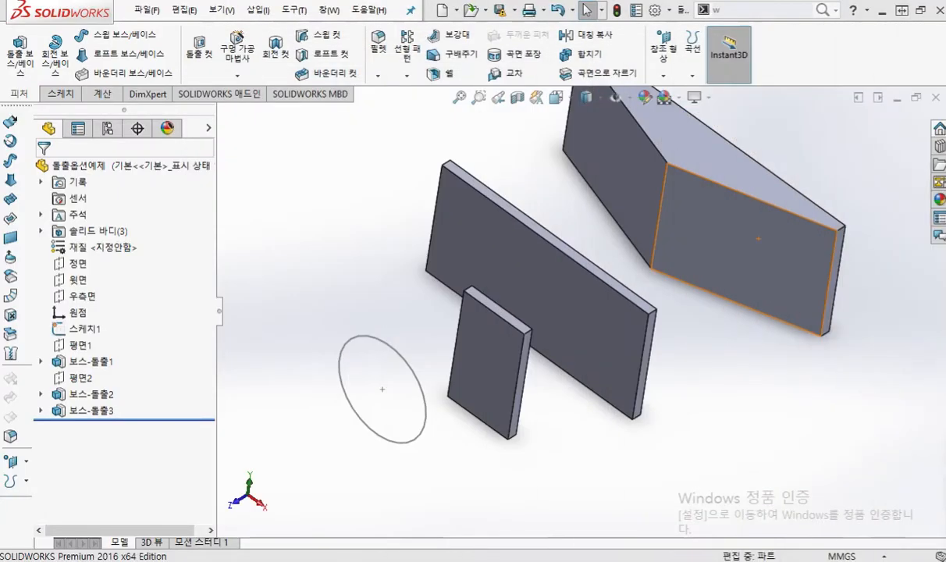
ctrl+middle_drag(595, 215, 560, 259)
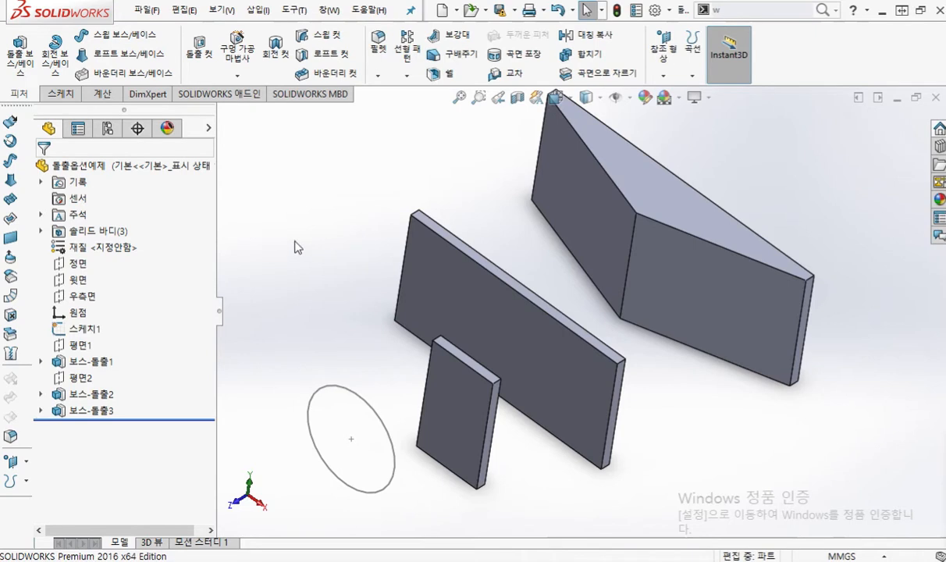
key(F9)
drag(131, 231, 247, 231)
drag(157, 215, 179, 265)
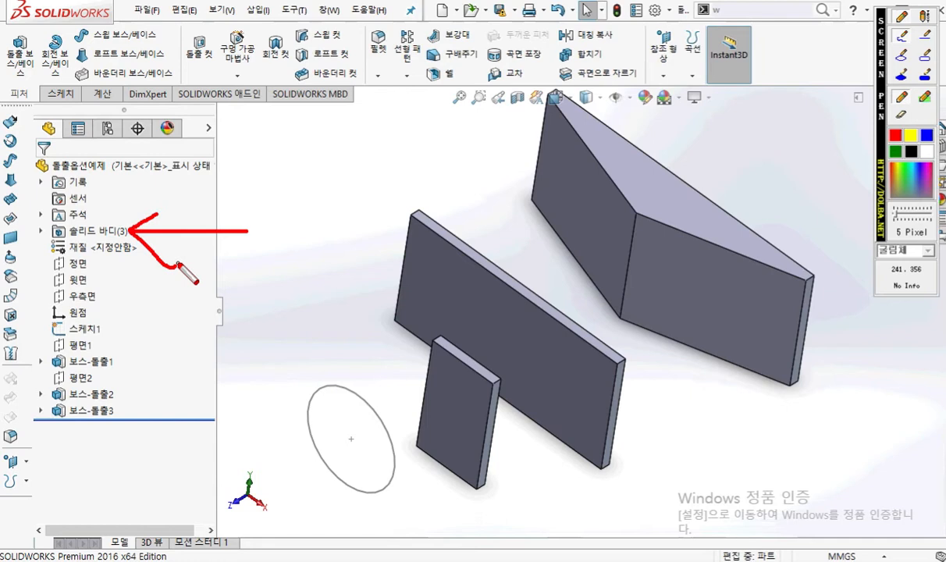
mouse_move(644, 222)
mouse_down()
mouse_move(604, 231)
mouse_move(639, 250)
mouse_move(630, 252)
mouse_up()
drag(479, 293, 476, 320)
drag(456, 404, 453, 426)
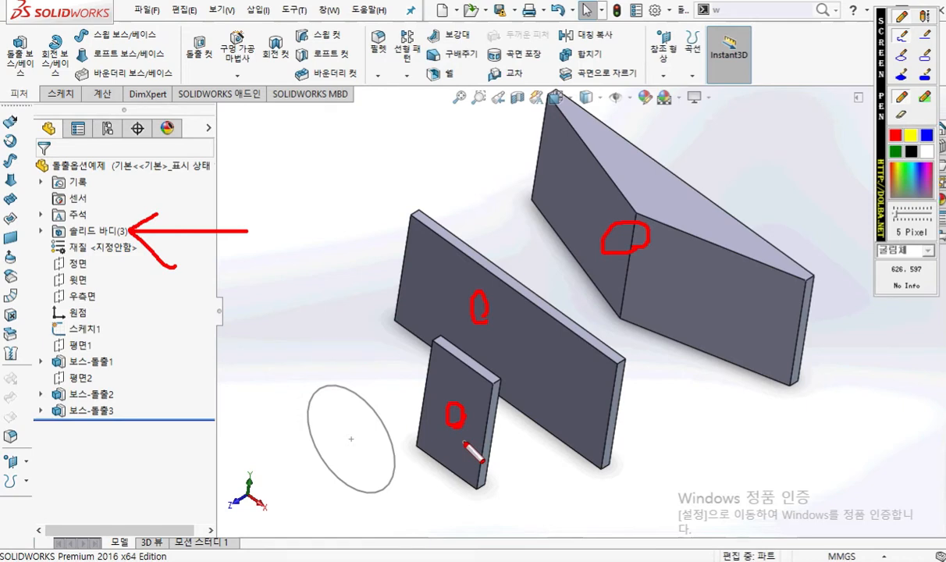
Step: Outline the sketch circle in red with an arrow towards the plates, number the bodies 1, 2 and 3, and clear the ink
mouse_move(309, 392)
mouse_down()
mouse_move(391, 468)
mouse_move(321, 483)
mouse_move(305, 400)
mouse_up()
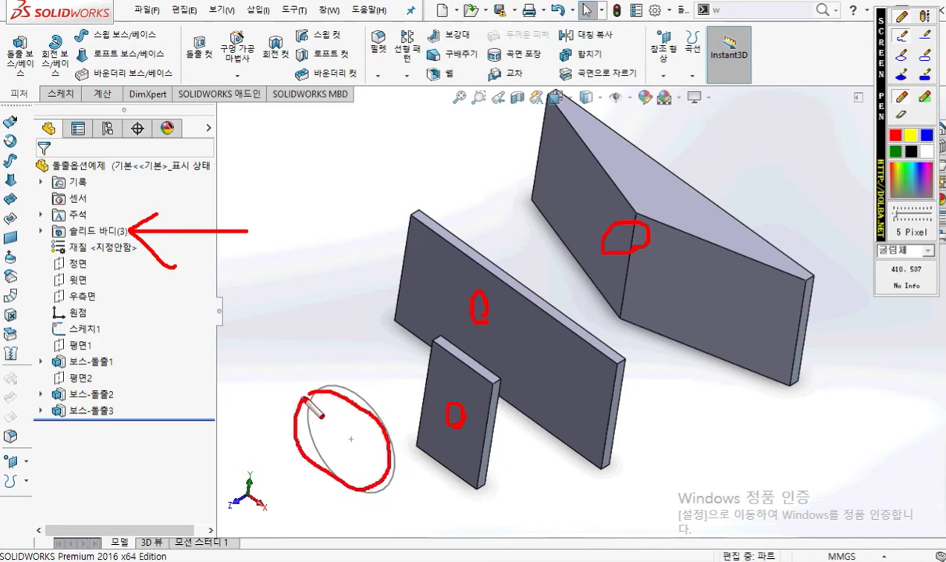
mouse_move(320, 398)
mouse_down()
mouse_move(392, 355)
mouse_move(378, 350)
mouse_move(394, 367)
mouse_up()
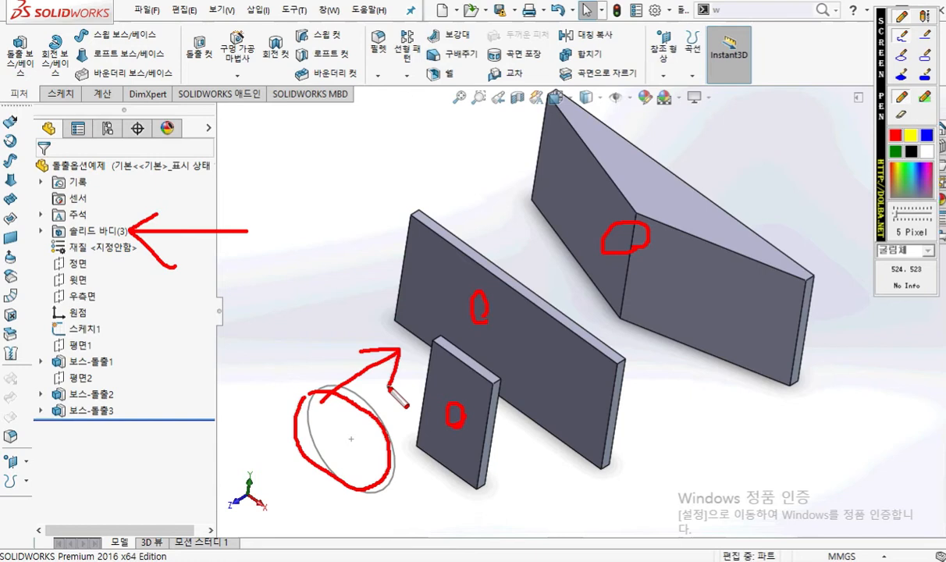
drag(454, 405, 451, 427)
drag(469, 309, 503, 309)
mouse_move(608, 226)
mouse_down()
mouse_move(628, 238)
mouse_move(610, 249)
mouse_up()
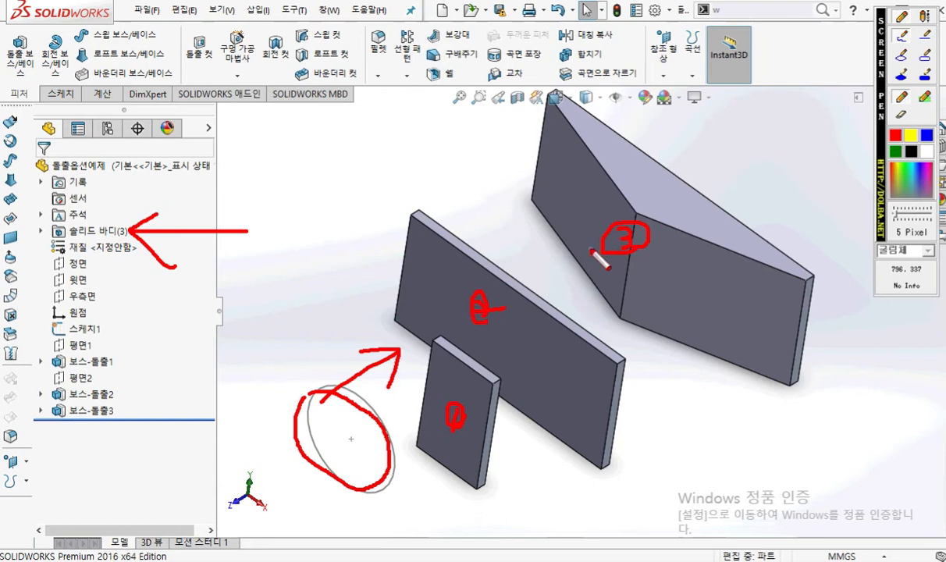
key(Escape)
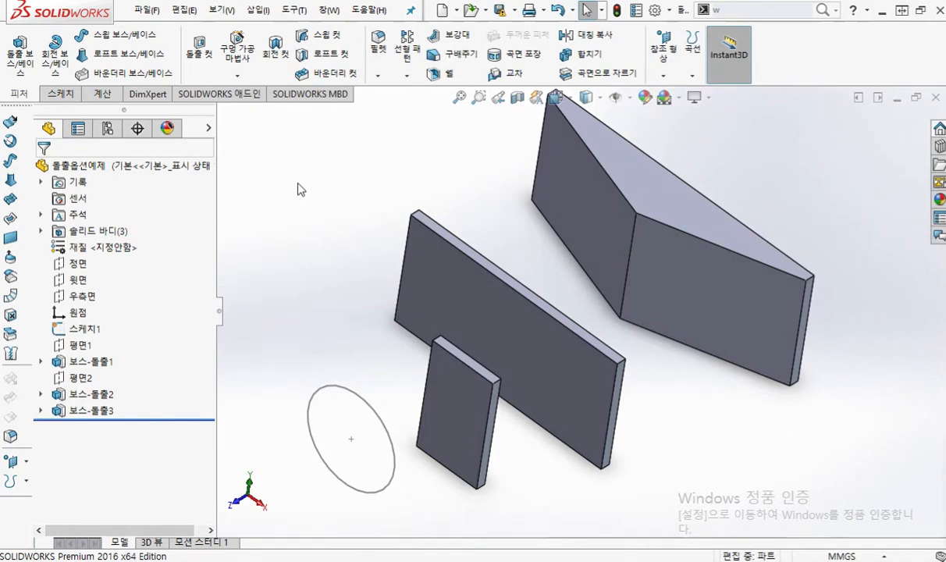
Step: Start a boss extrusion of 스케치1, reversed towards the plates, with end condition 바디까지 and the wedge as the target body
click(78, 334)
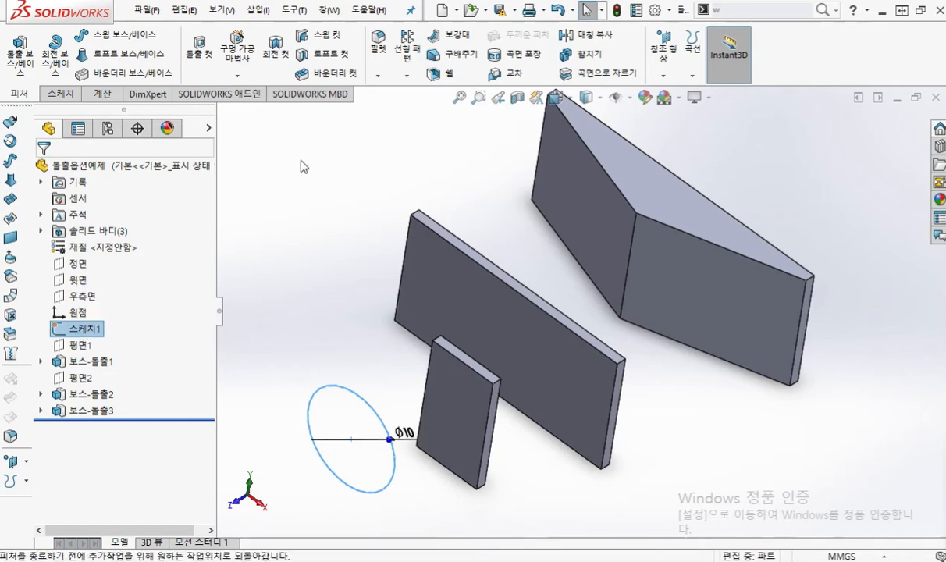
key(s)
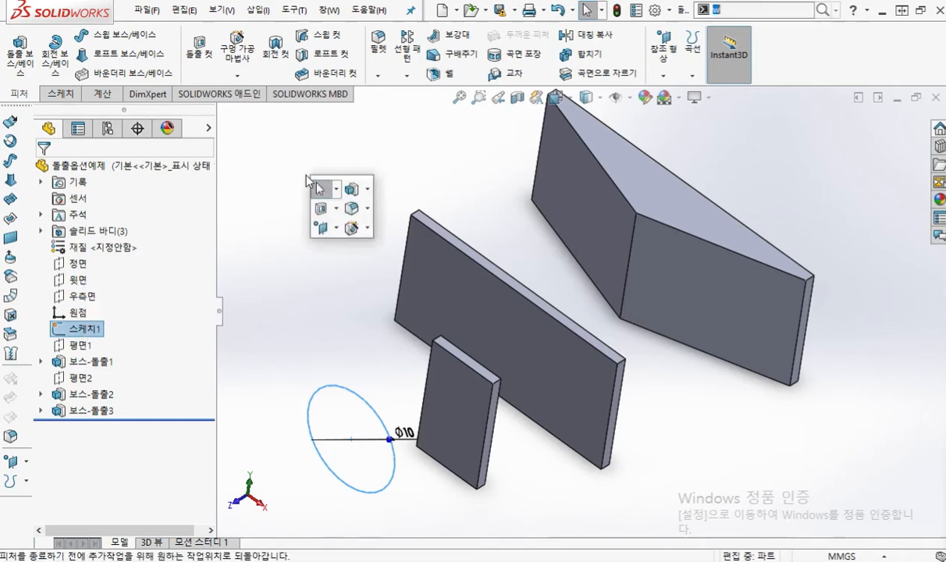
click(353, 190)
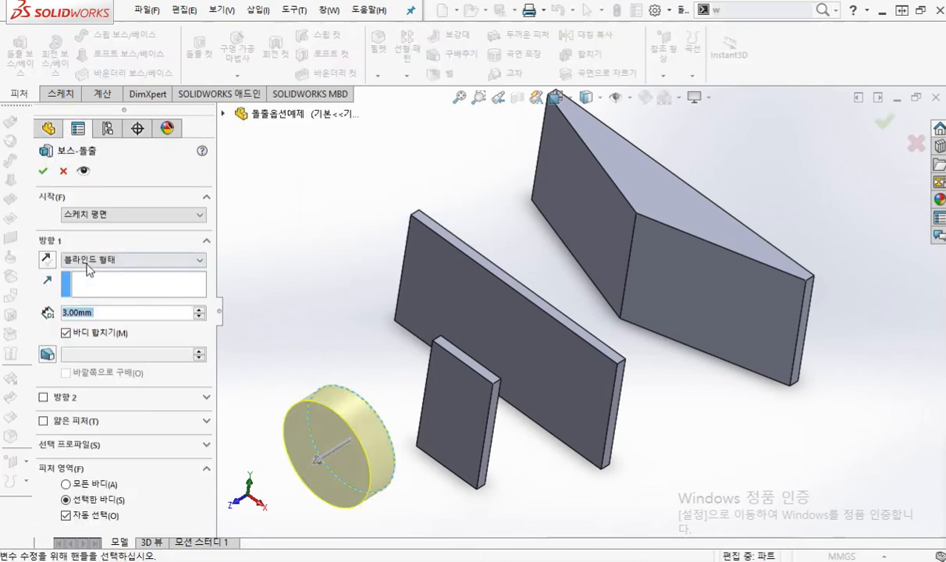
click(47, 260)
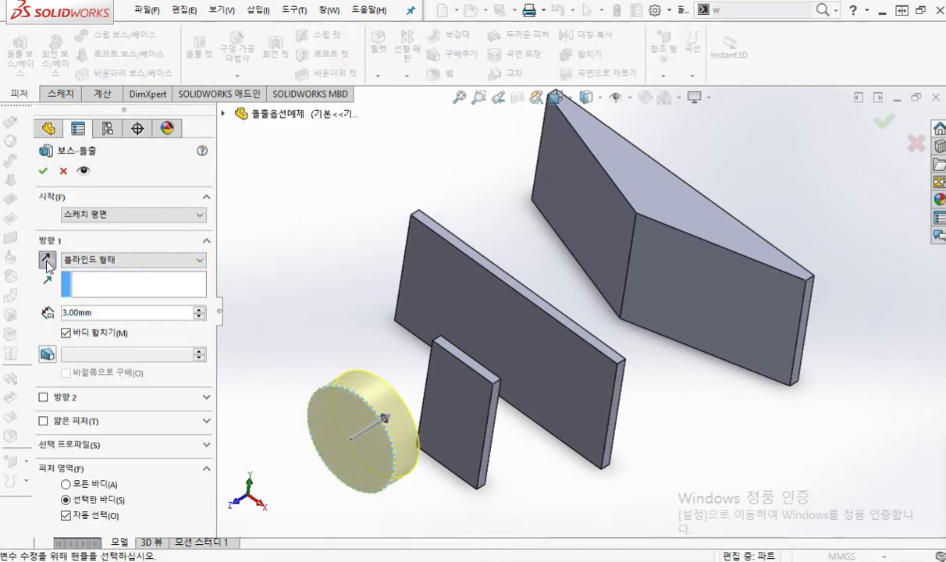
click(159, 261)
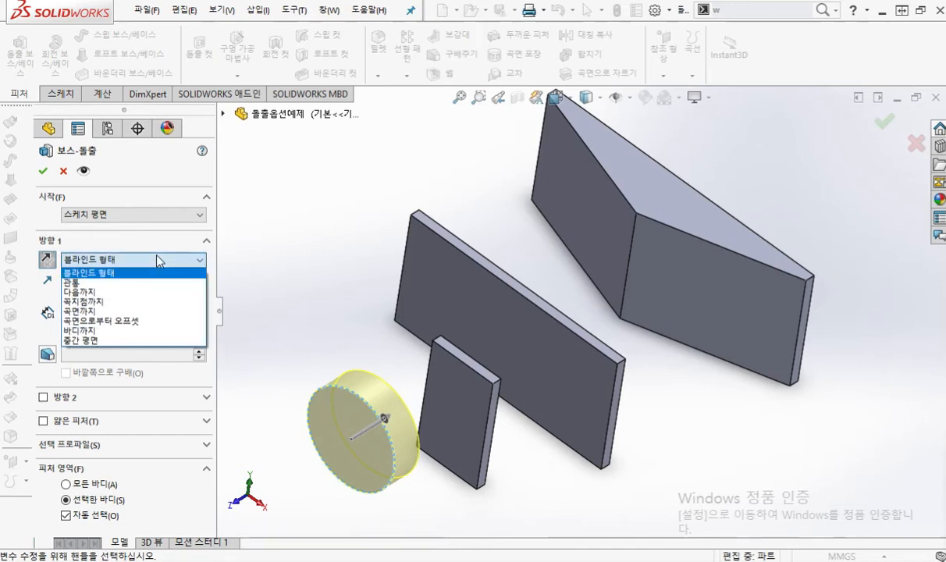
click(132, 331)
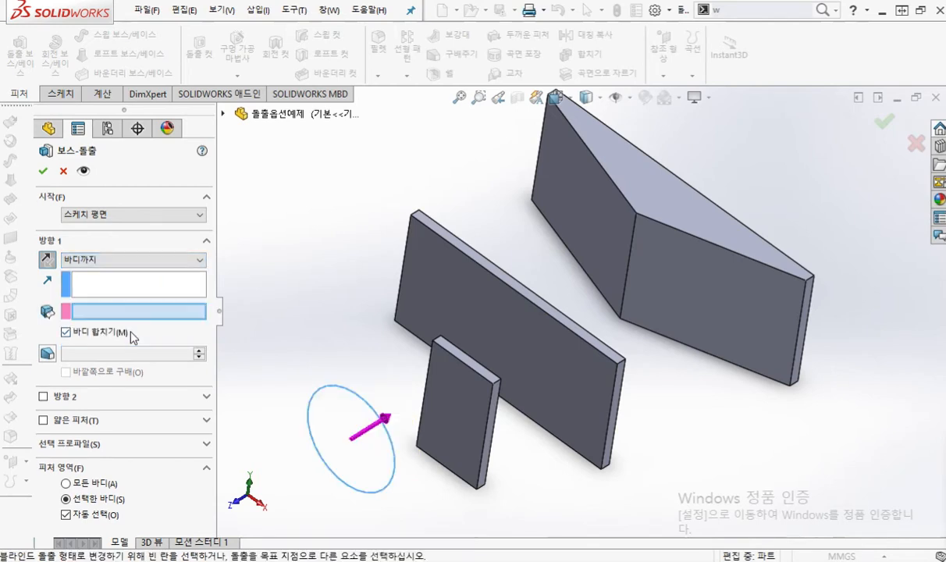
click(603, 210)
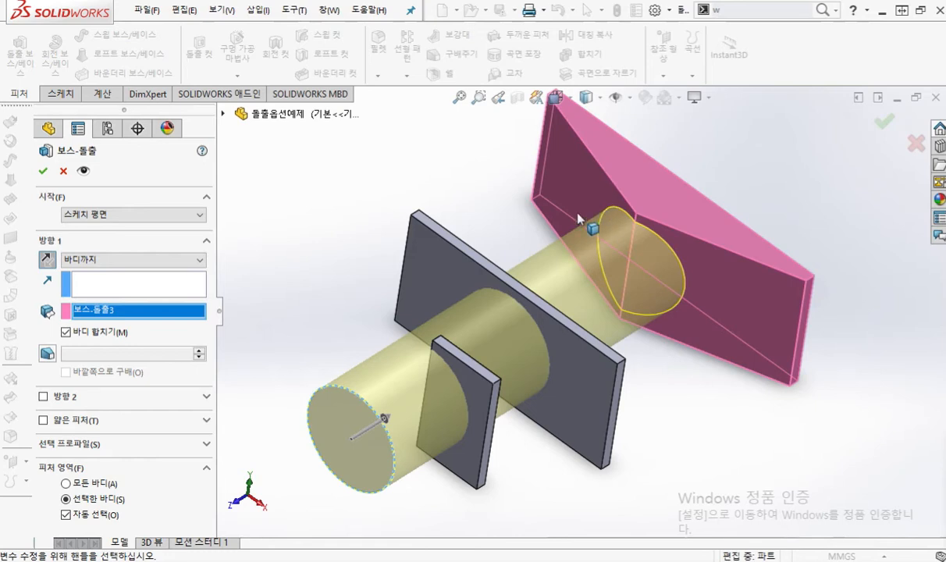
Step: Mark 바디 합치기, the extrusion direction, the profile as A, the wedge as 3 and the 피처 영역 options in red, and clear the ink
key(F12)
mouse_move(54, 323)
mouse_down()
mouse_move(58, 334)
mouse_move(85, 327)
mouse_up()
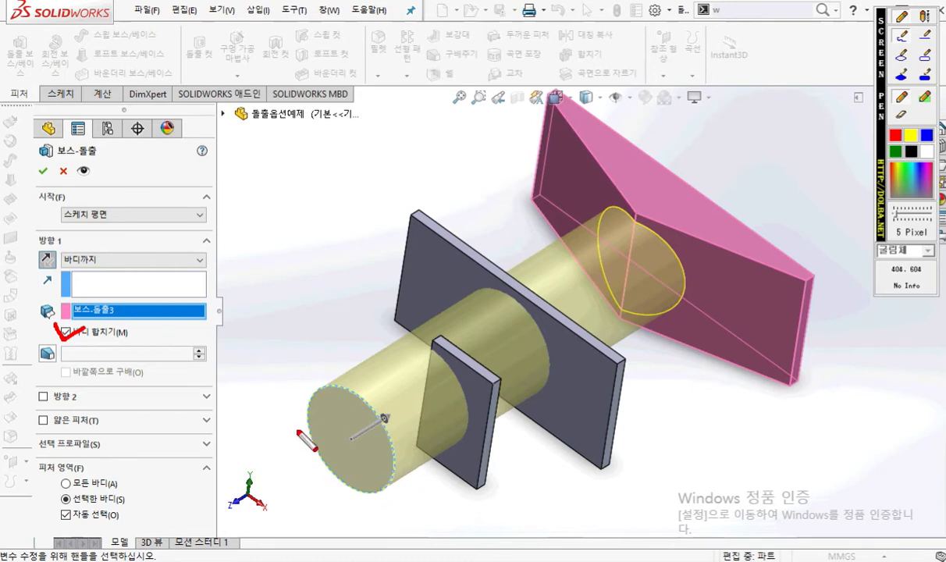
mouse_move(352, 404)
mouse_down()
mouse_move(394, 379)
mouse_move(394, 396)
mouse_up()
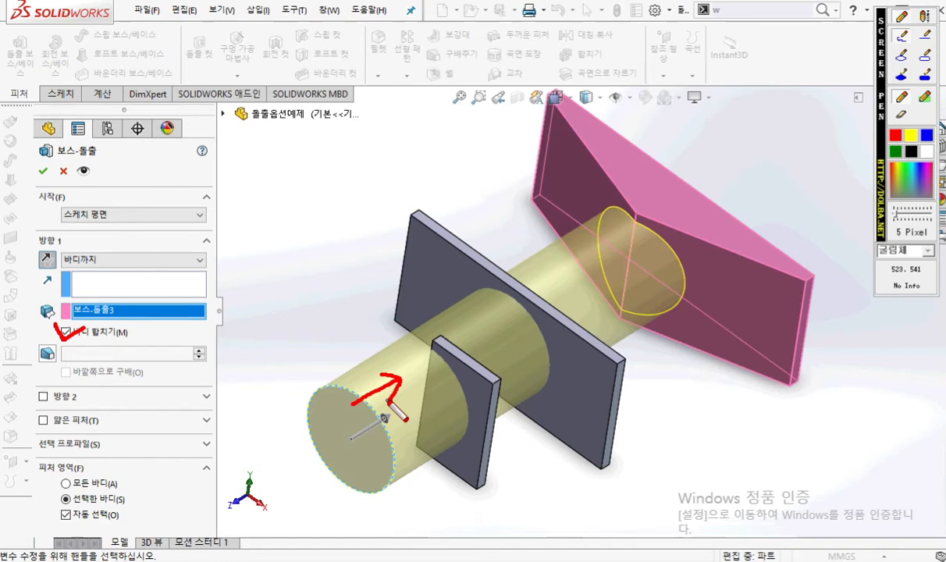
mouse_move(587, 195)
mouse_down()
mouse_move(661, 155)
mouse_move(630, 197)
mouse_up()
mouse_move(600, 164)
mouse_down()
mouse_move(624, 167)
mouse_move(606, 181)
mouse_move(614, 195)
mouse_up()
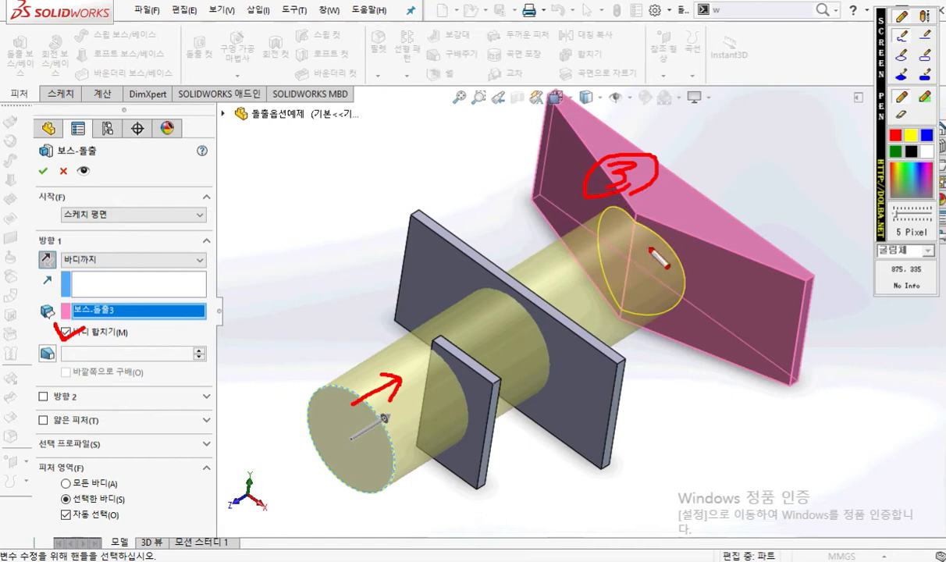
mouse_move(331, 437)
mouse_down()
mouse_move(338, 398)
mouse_move(348, 442)
mouse_move(360, 427)
mouse_up()
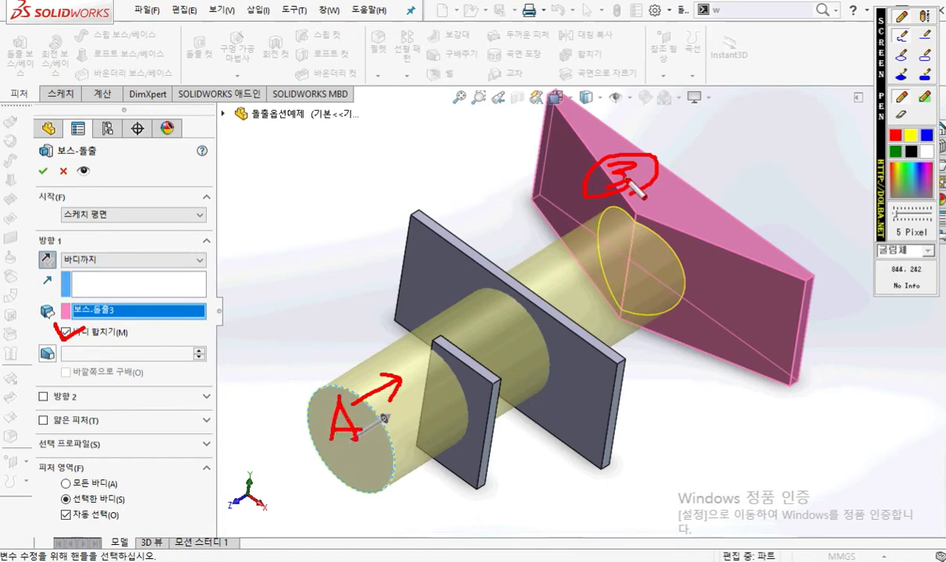
mouse_move(113, 456)
mouse_down()
mouse_move(142, 486)
mouse_move(42, 507)
mouse_move(150, 528)
mouse_move(145, 537)
mouse_up()
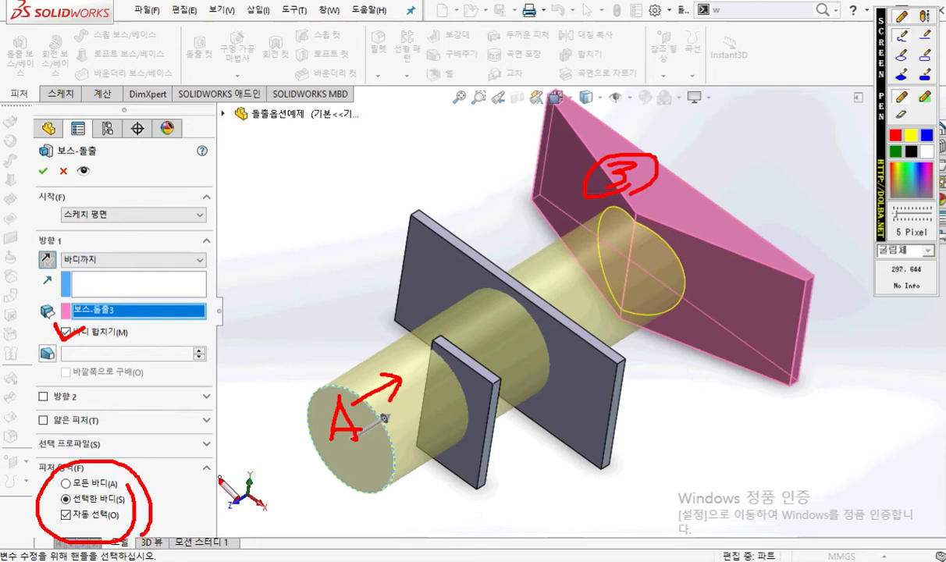
key(Escape)
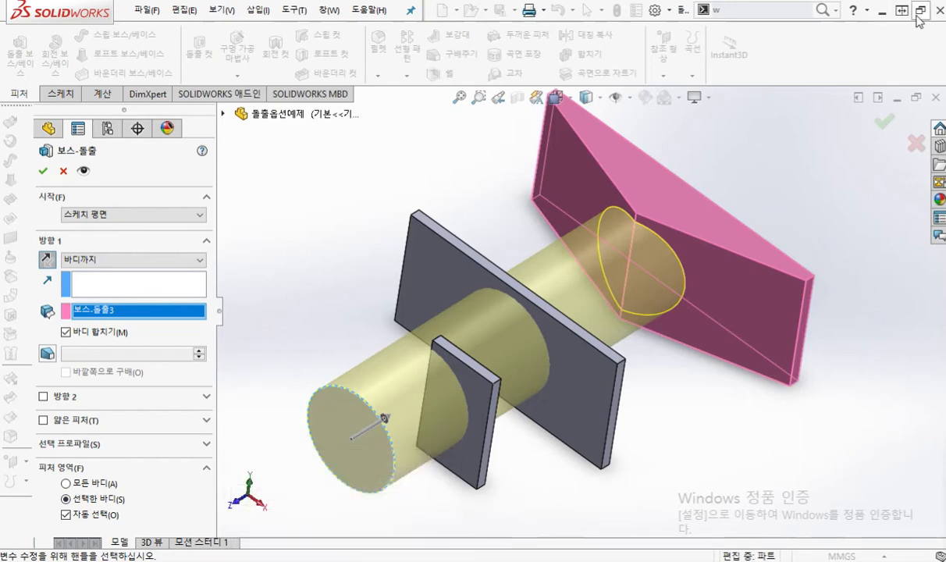
Step: Restore SOLIDWORKS to a smaller floating window, resized and repositioned with the extrusion's 피처 영역 options in view
double_click(867, 15)
drag(580, 558, 899, 398)
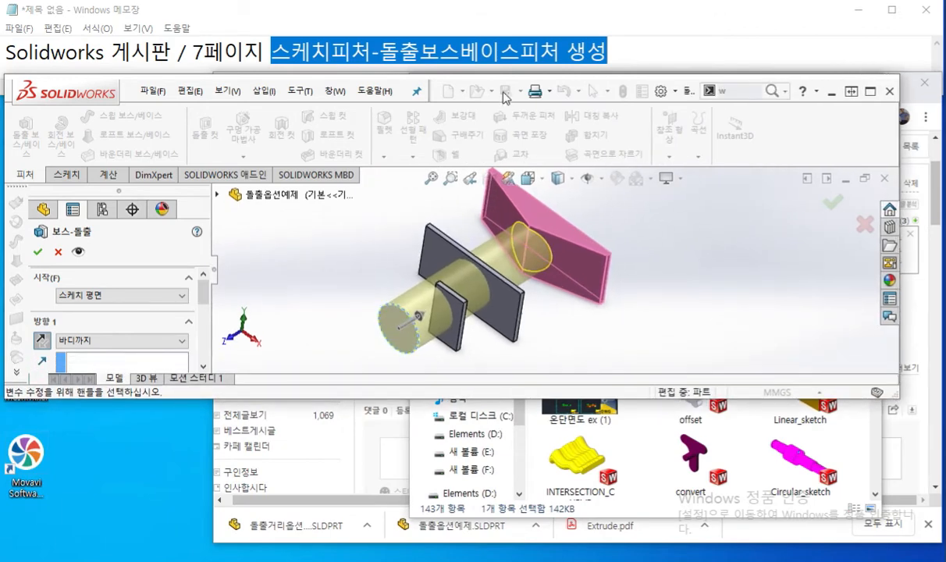
drag(473, 74, 476, 0)
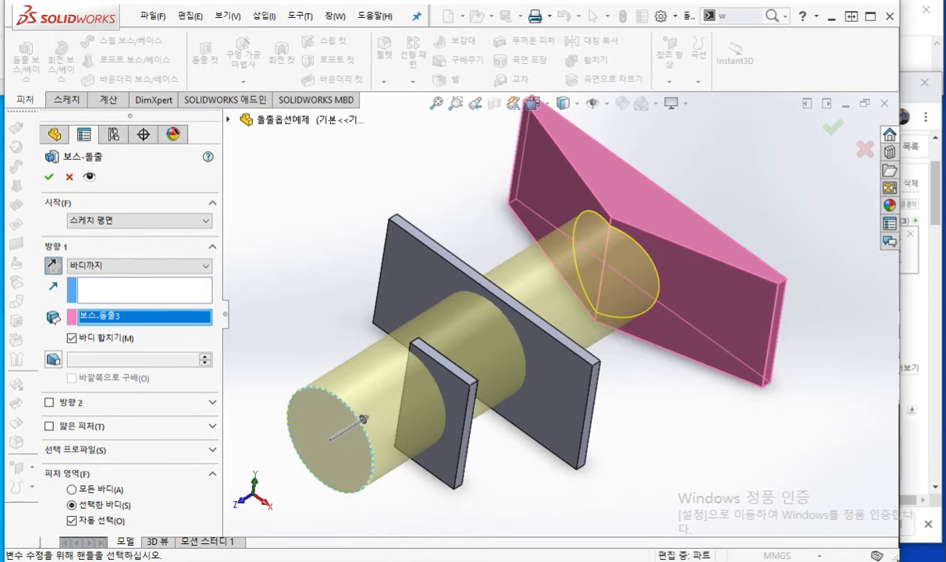
drag(895, 557, 909, 384)
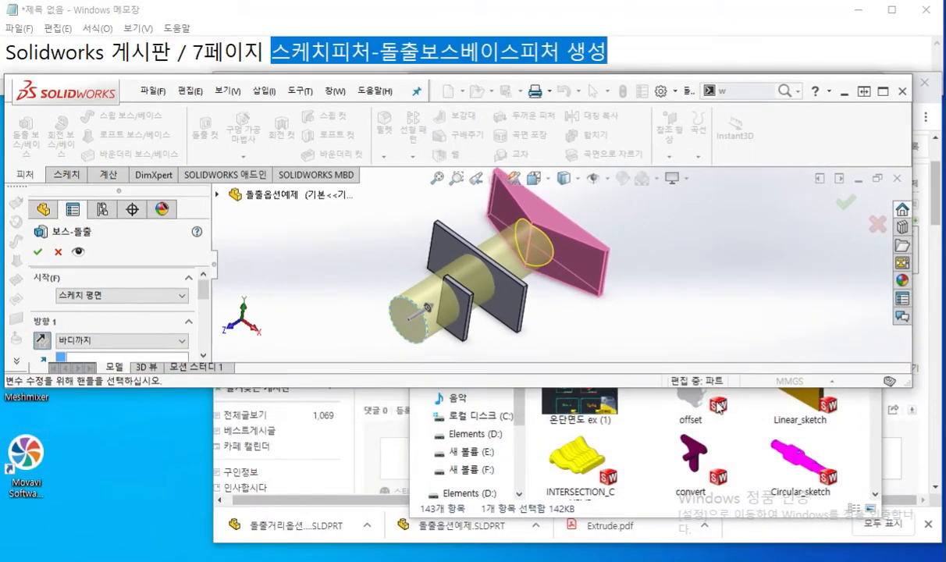
drag(204, 291, 204, 346)
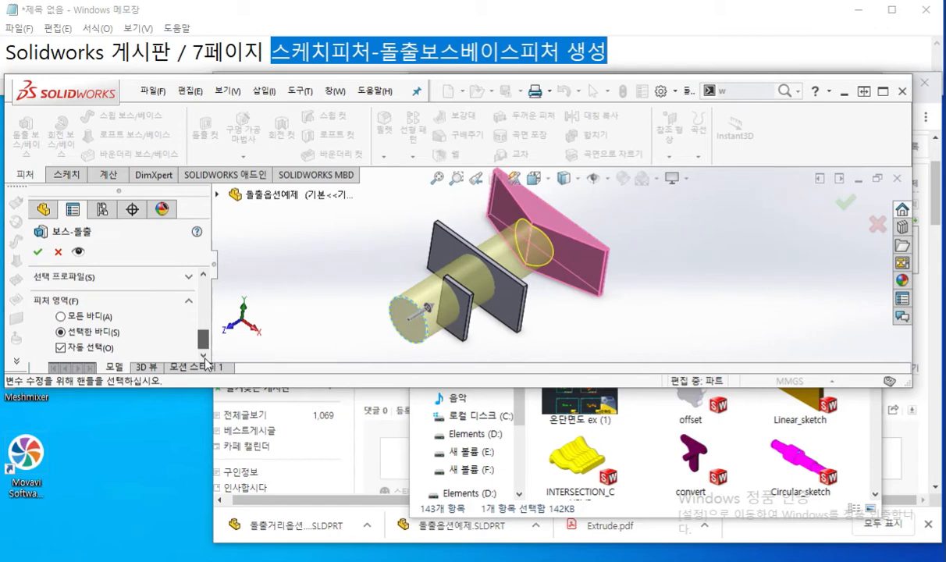
drag(297, 76, 295, 4)
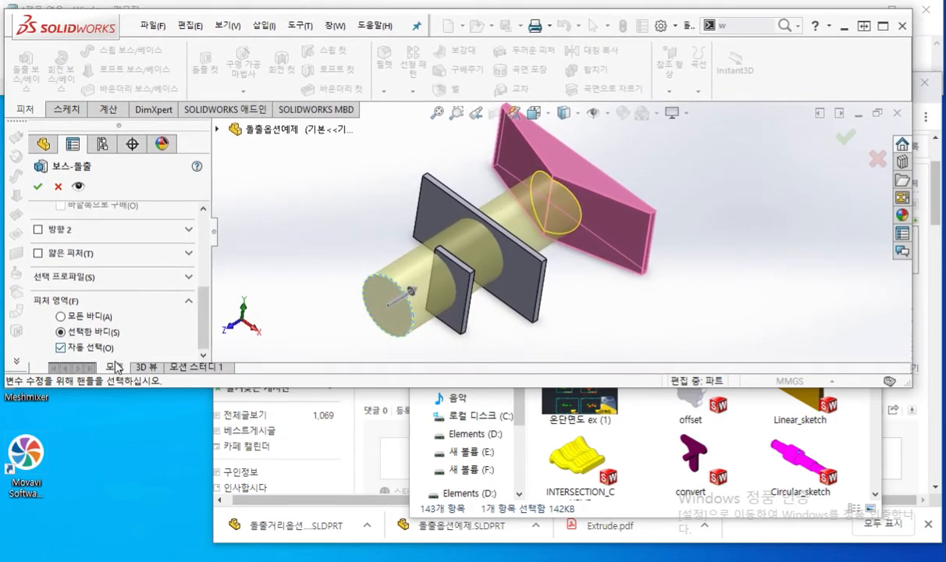
Step: Underline 선택한 바디, tick 자동 선택 and circle the cylinder's contact with the wedge in red, and clear the ink
drag(47, 338, 127, 338)
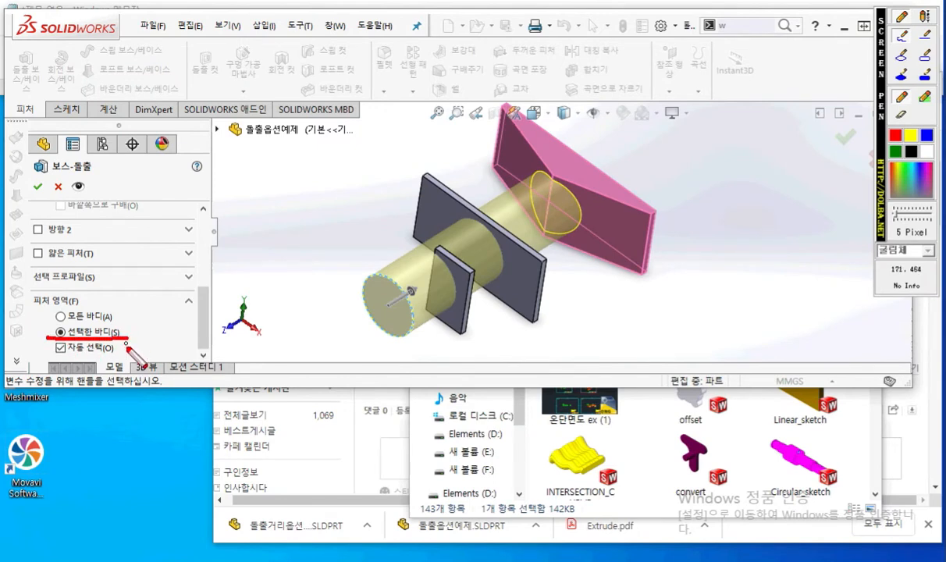
mouse_move(48, 340)
mouse_down()
mouse_move(68, 378)
mouse_move(62, 339)
mouse_up()
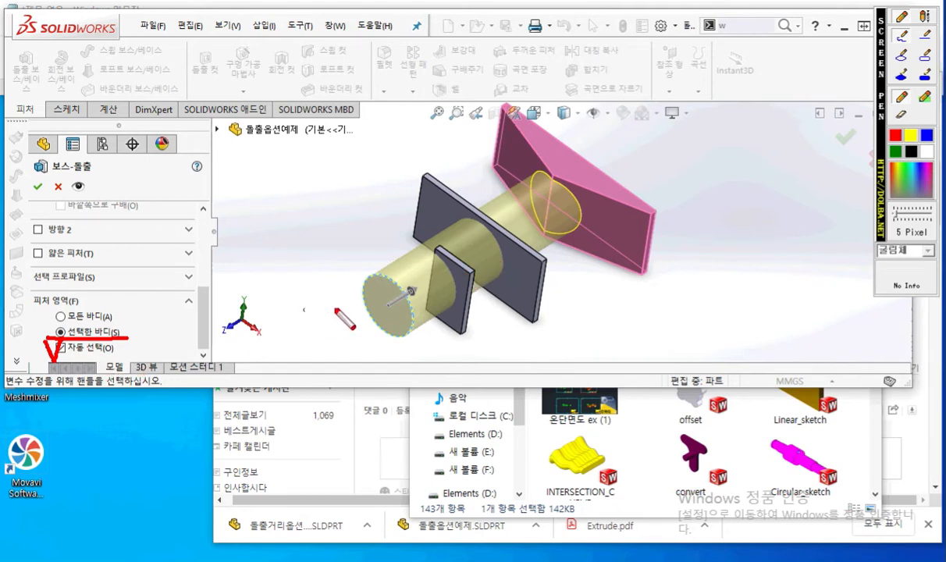
mouse_move(560, 183)
mouse_down()
mouse_move(542, 201)
mouse_move(556, 215)
mouse_move(567, 194)
mouse_move(555, 181)
mouse_up()
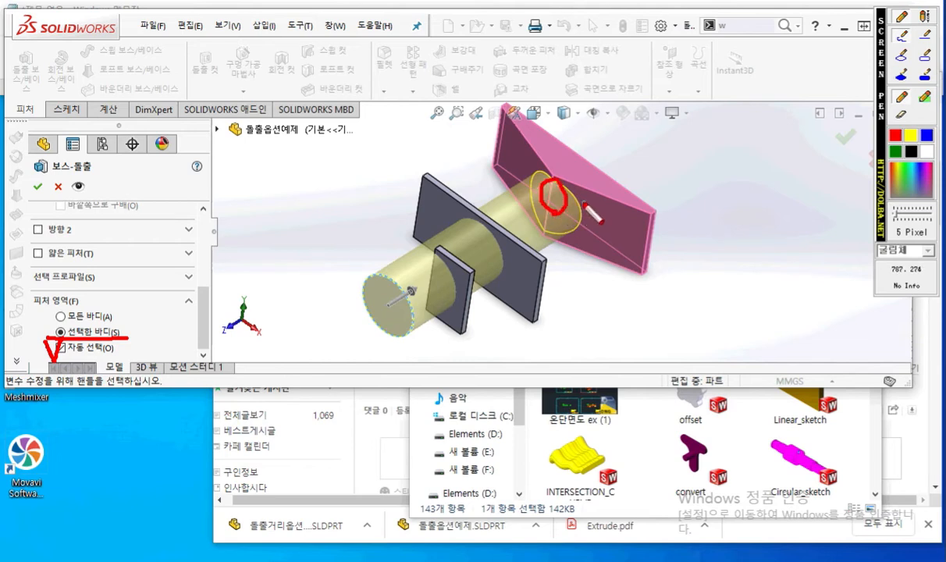
key(Escape)
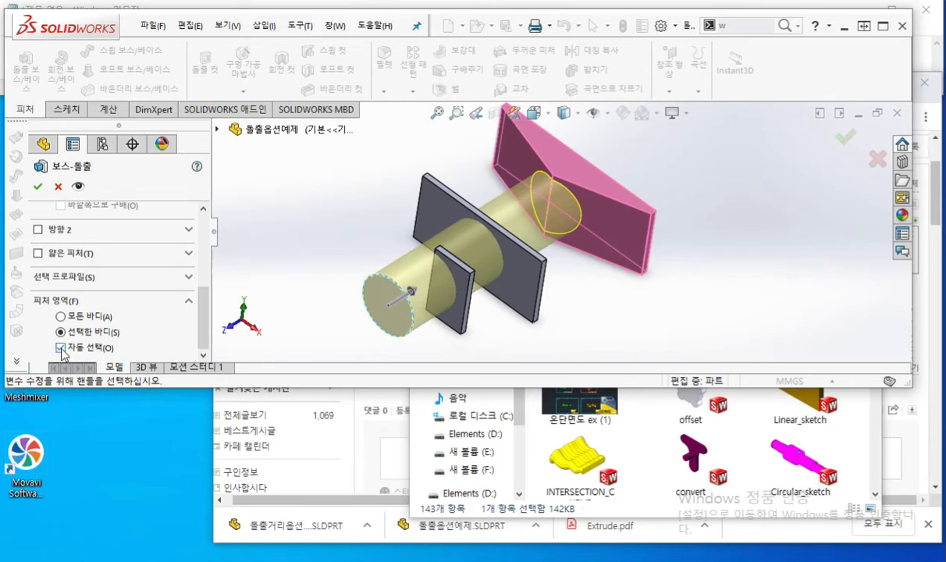
Step: Turn off 자동 선택 in the extrusion's feature scope, enlarge the SOLIDWORKS window downward and pick the wedge as the affected solid body
click(60, 348)
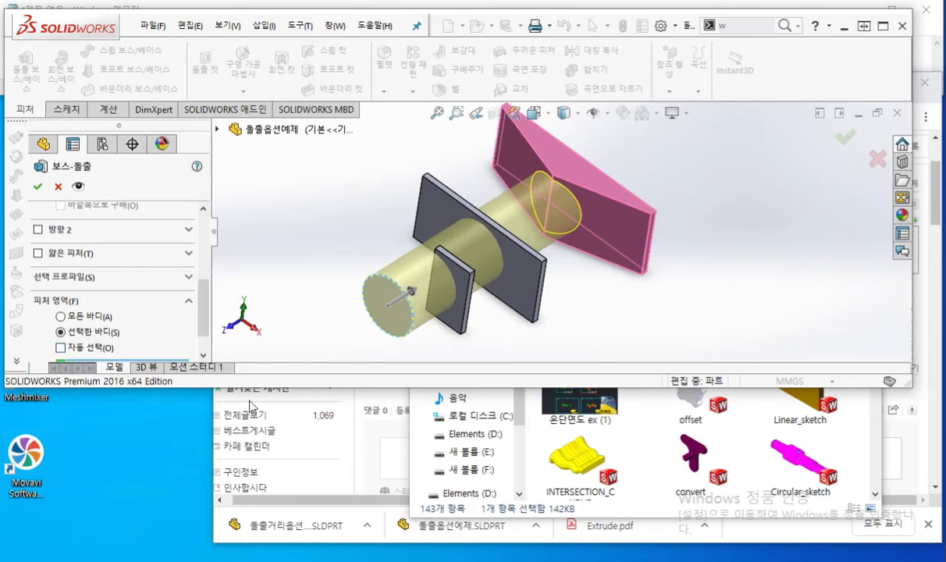
drag(248, 388, 245, 469)
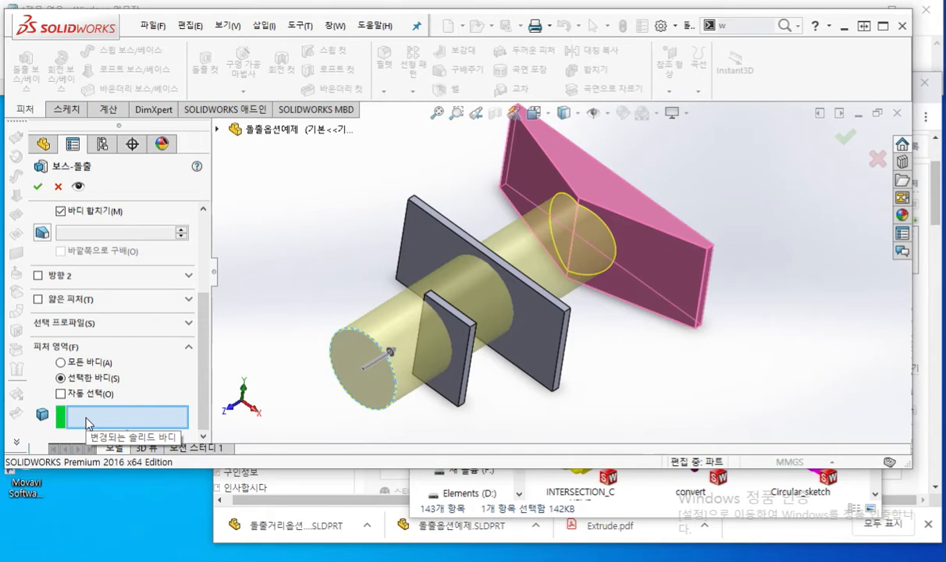
click(633, 234)
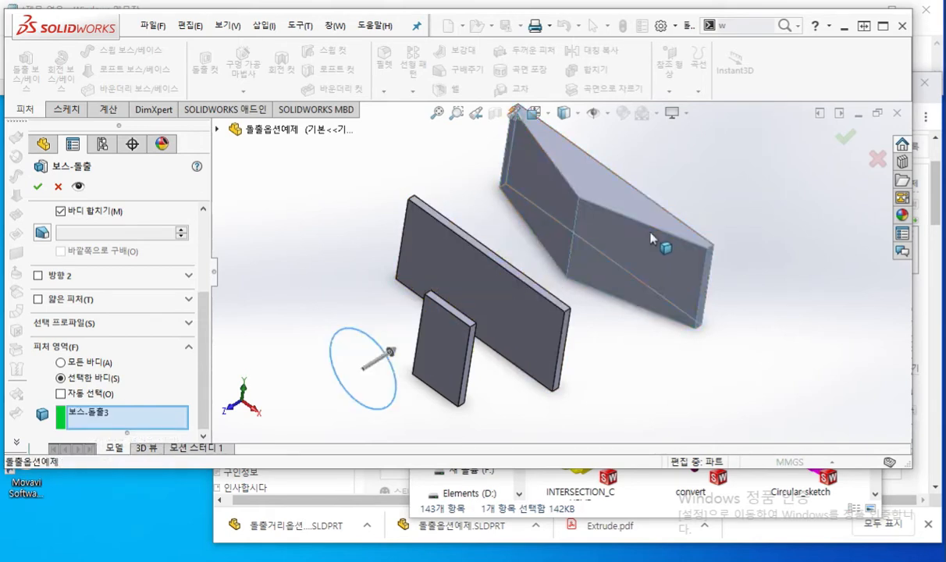
click(629, 238)
Step: Reselect the wedge as the target body of the 바디까지 end condition and return to the 피처 영역 options
scroll(209, 319, up, 3)
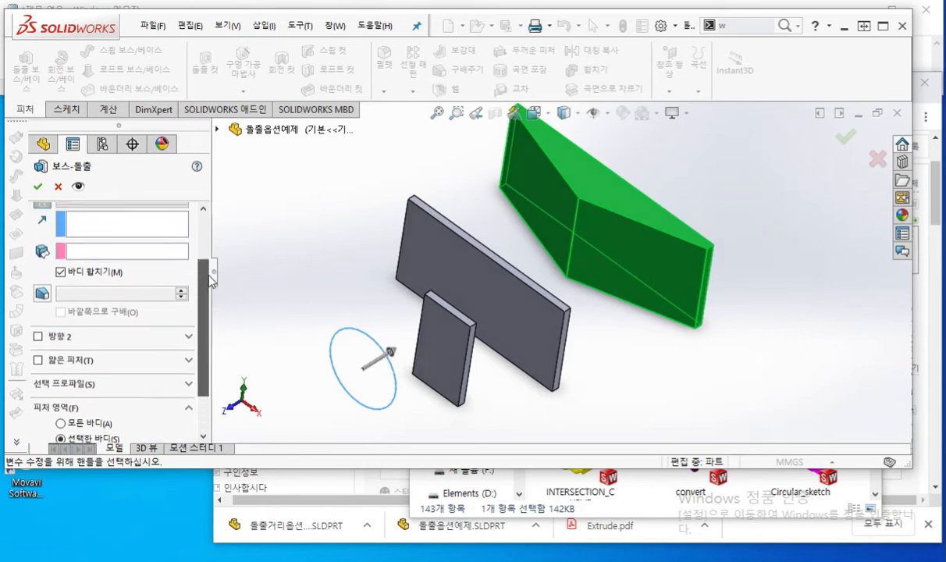
click(113, 313)
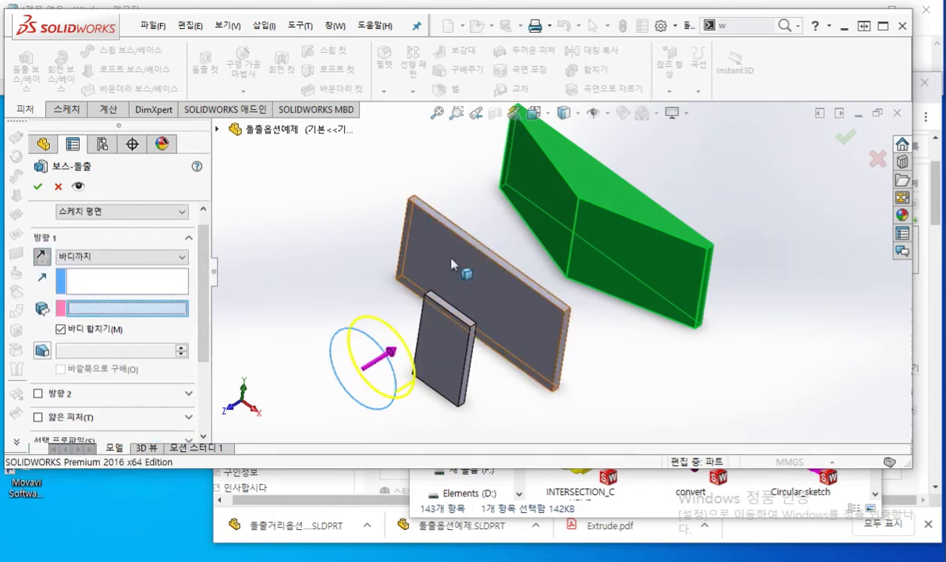
click(573, 215)
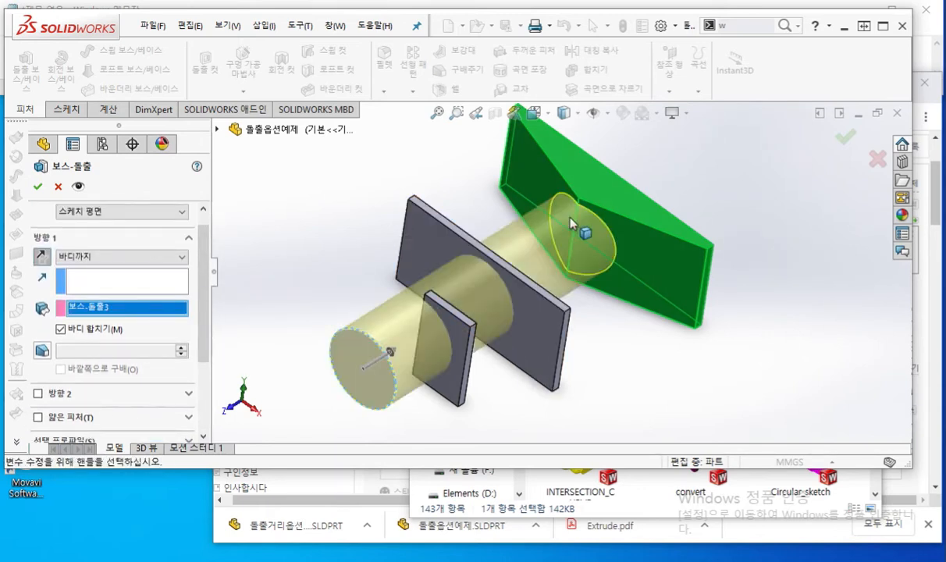
scroll(191, 292, down, 3)
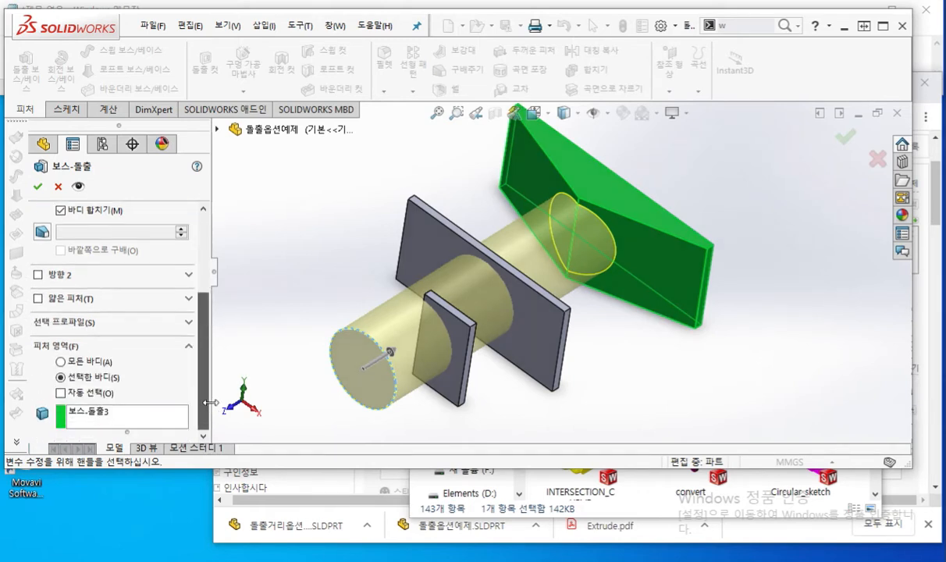
Step: Clear the extrusion's feature scope selection and choose only the rear bent plate as the affected body
right_click(92, 413)
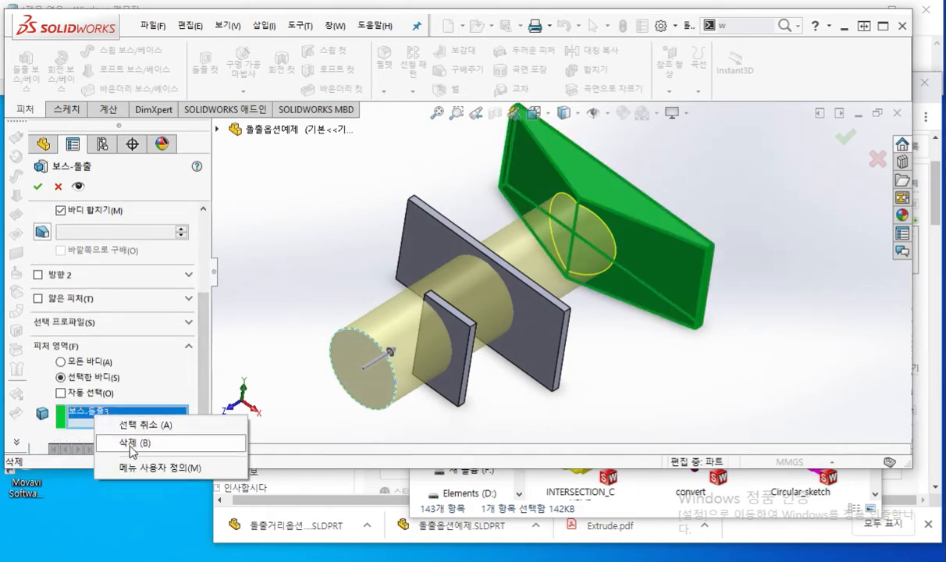
click(129, 447)
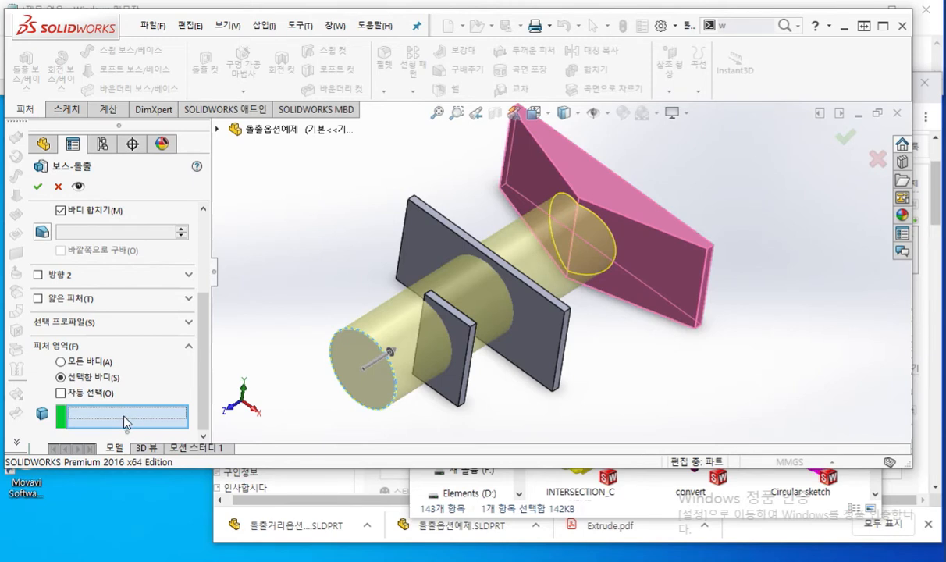
click(552, 353)
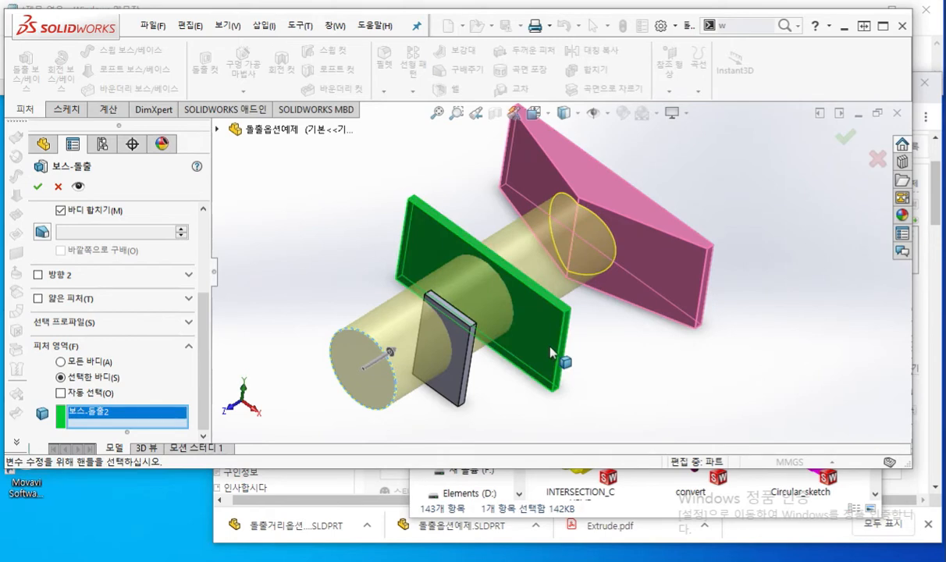
click(552, 352)
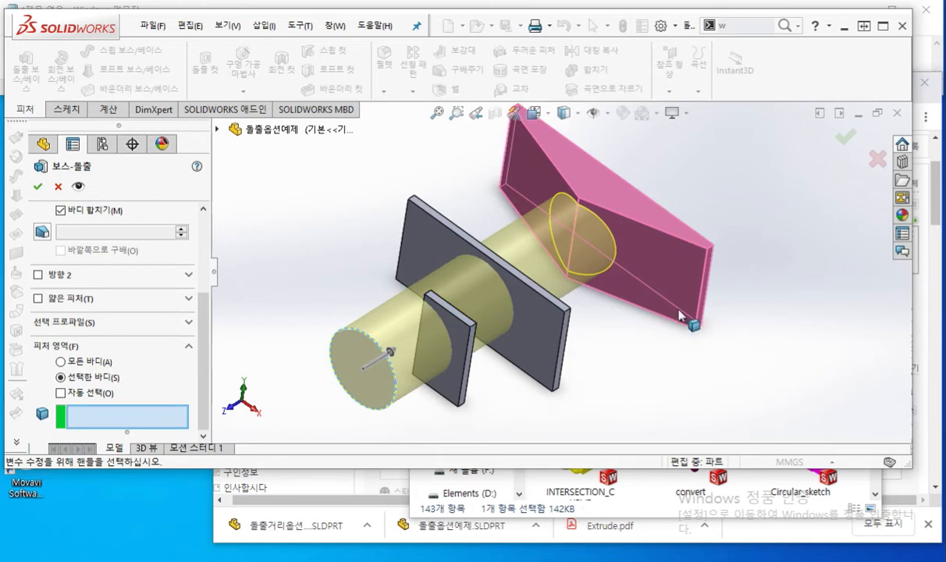
click(665, 283)
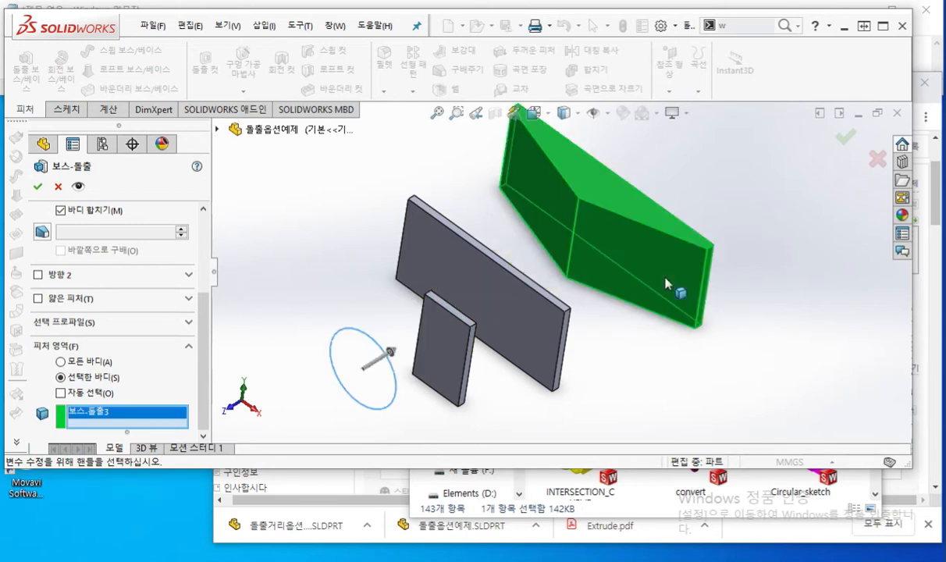
Step: Choose the rear bent plate as the Up To Body end target in Direction 1 and accept the extrusion
drag(207, 327, 209, 204)
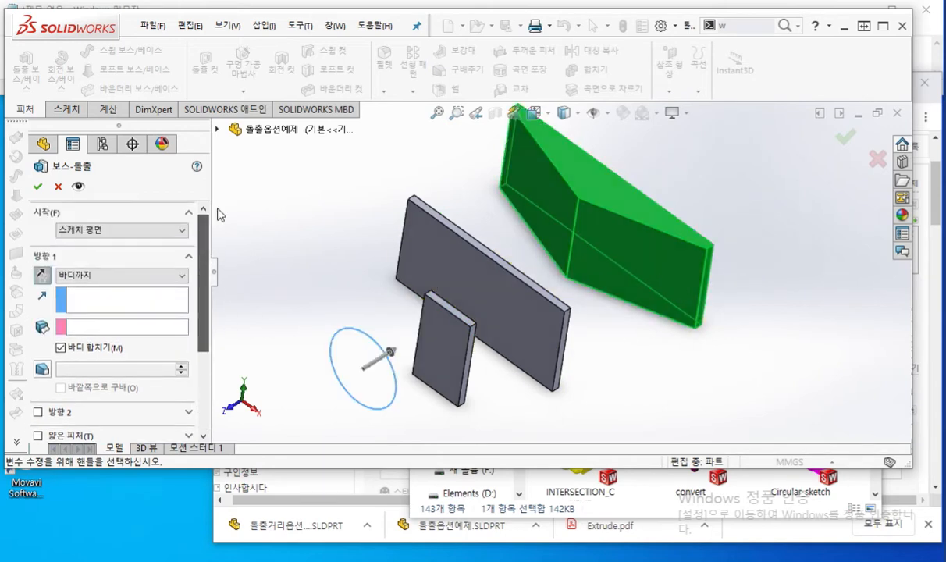
click(134, 327)
click(617, 247)
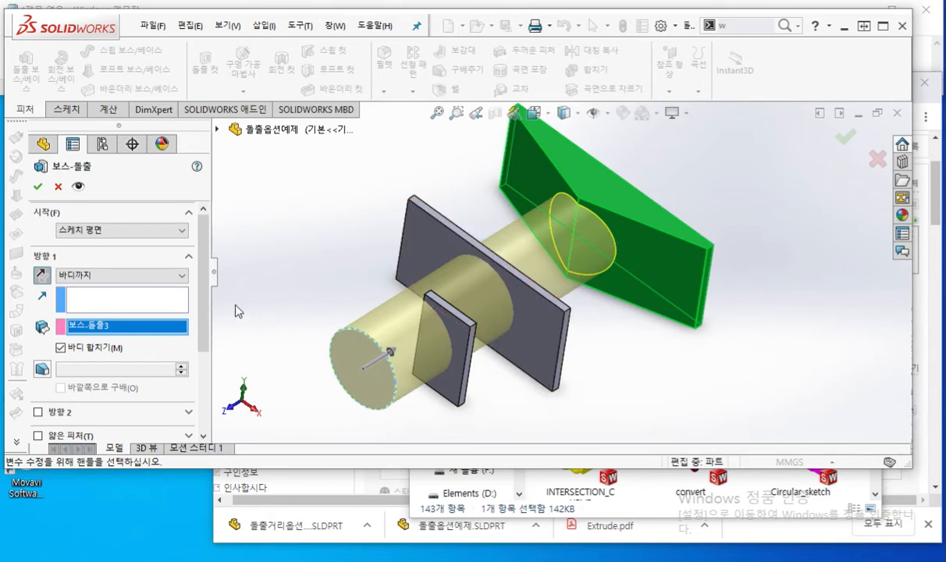
click(38, 188)
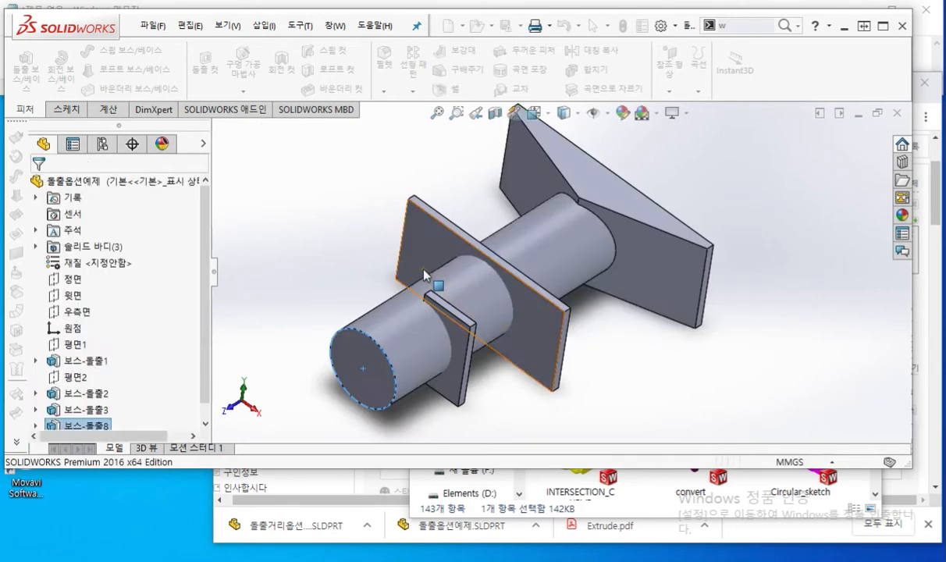
Step: Examine each solid body to see which plate the cylinder merged with, marking the cylinder and the bent plate with the screen pen
click(34, 246)
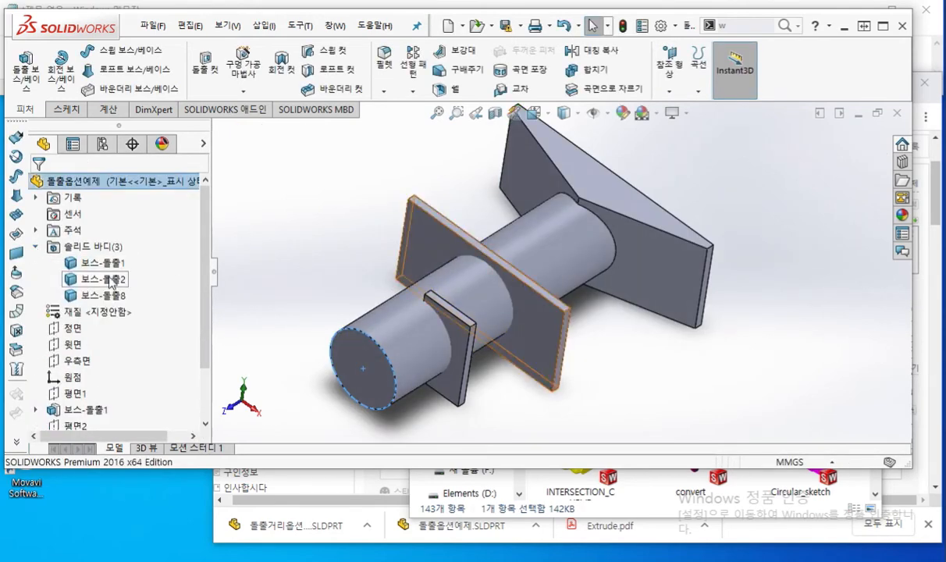
click(101, 263)
click(108, 278)
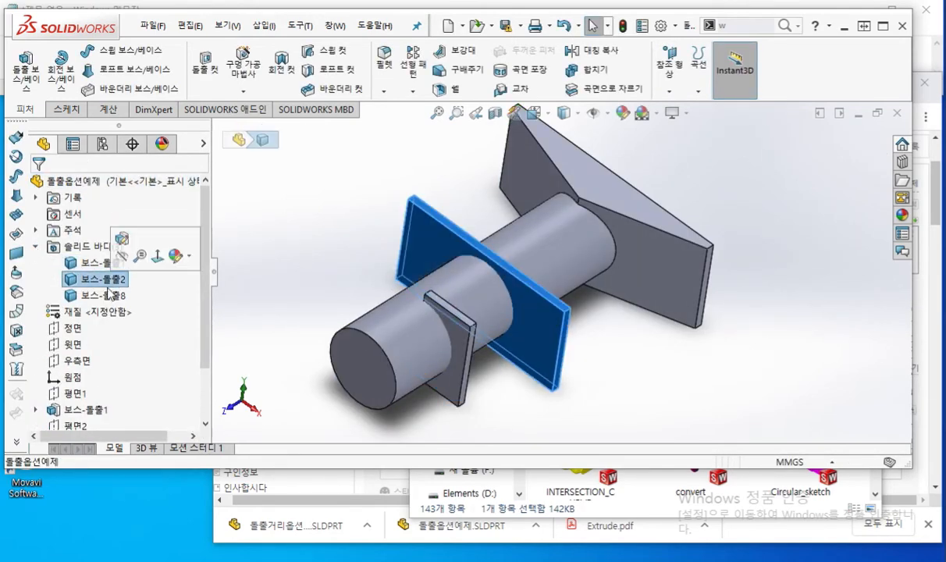
click(107, 301)
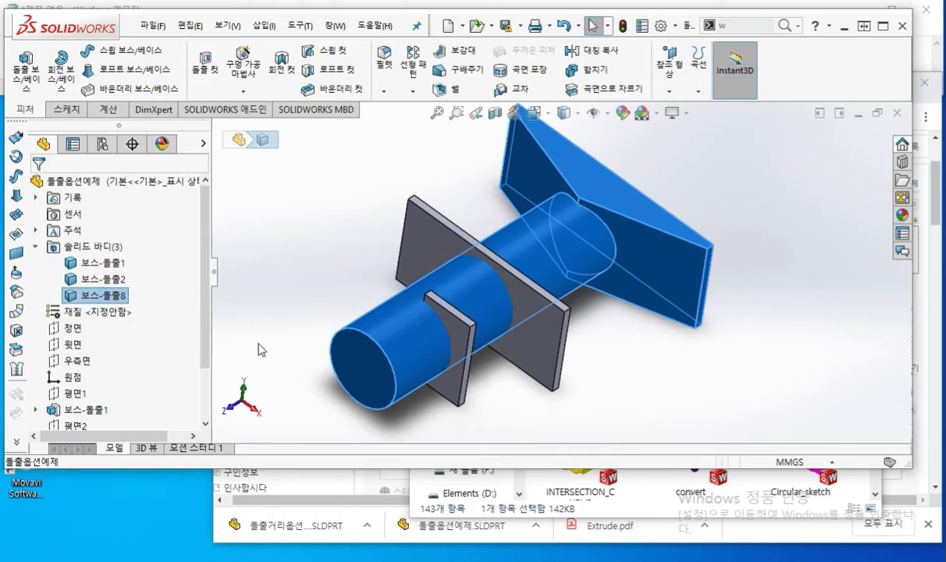
key(F12)
drag(381, 362, 571, 229)
drag(499, 151, 673, 266)
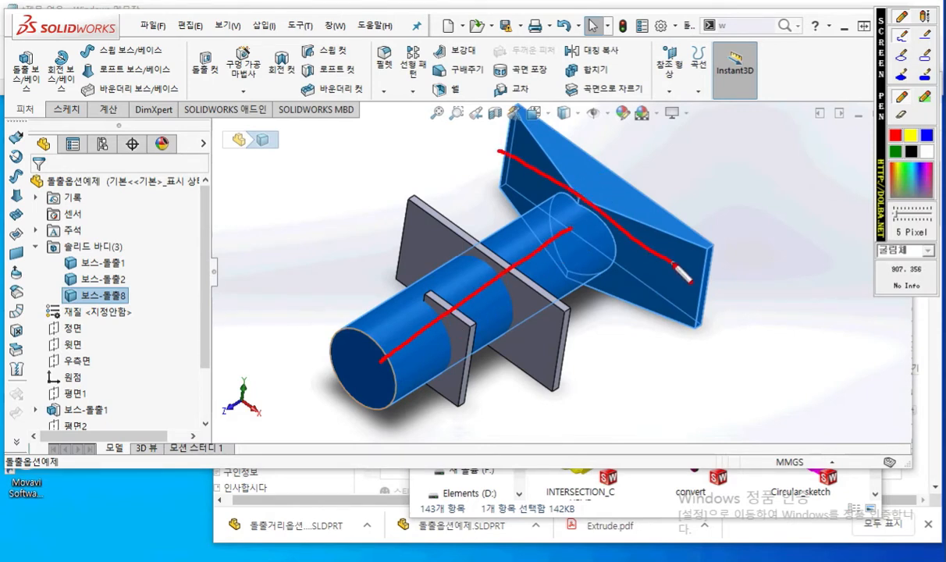
key(F12)
click(285, 219)
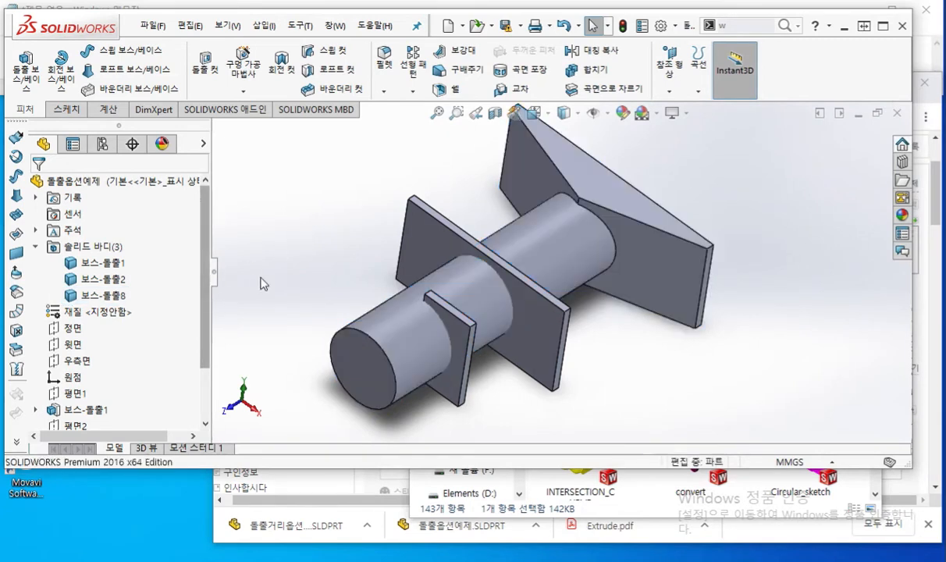
Step: Undo the cylinder extrusion and extrude the circle sketch again in the reversed direction, Up To Body at the rear bent plate
key(ctrl+z)
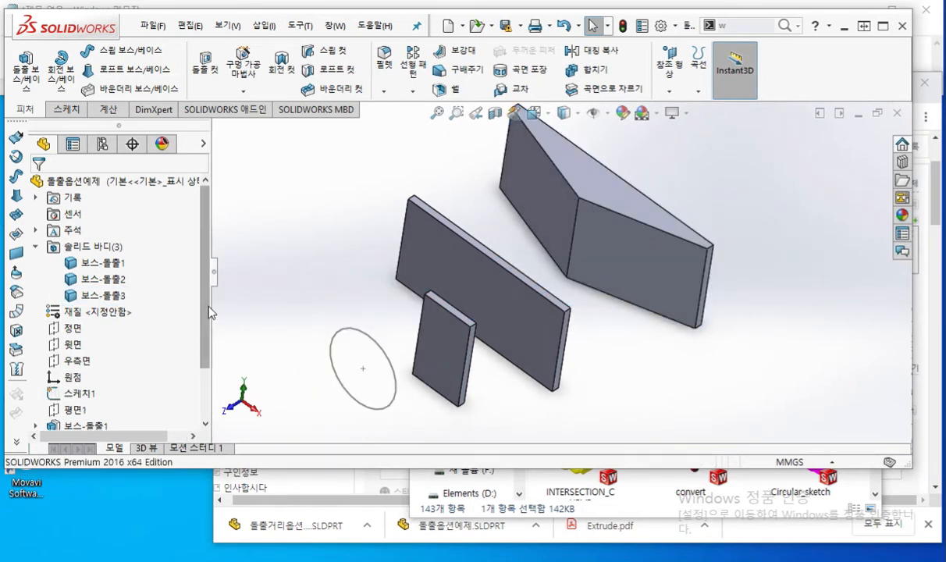
scroll(141, 335, down, 2)
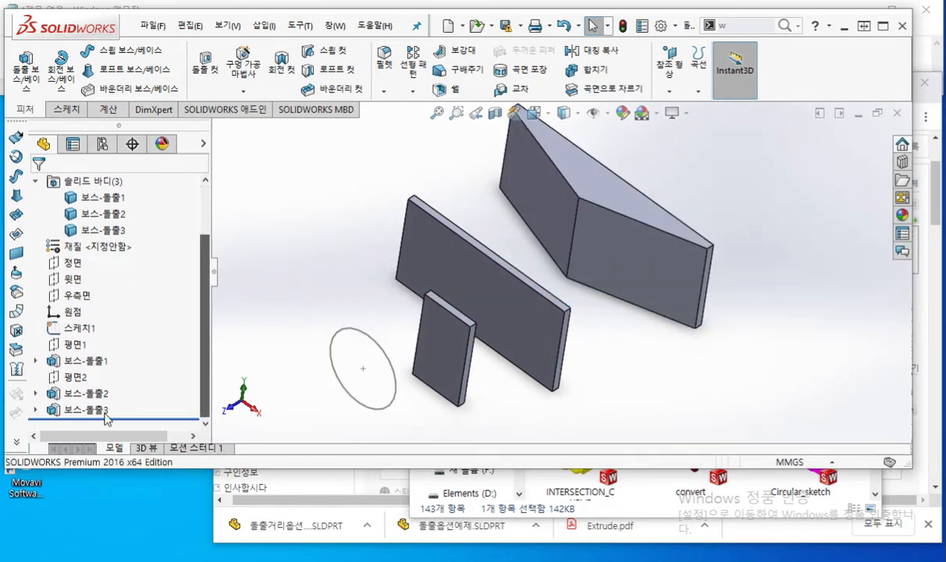
click(90, 330)
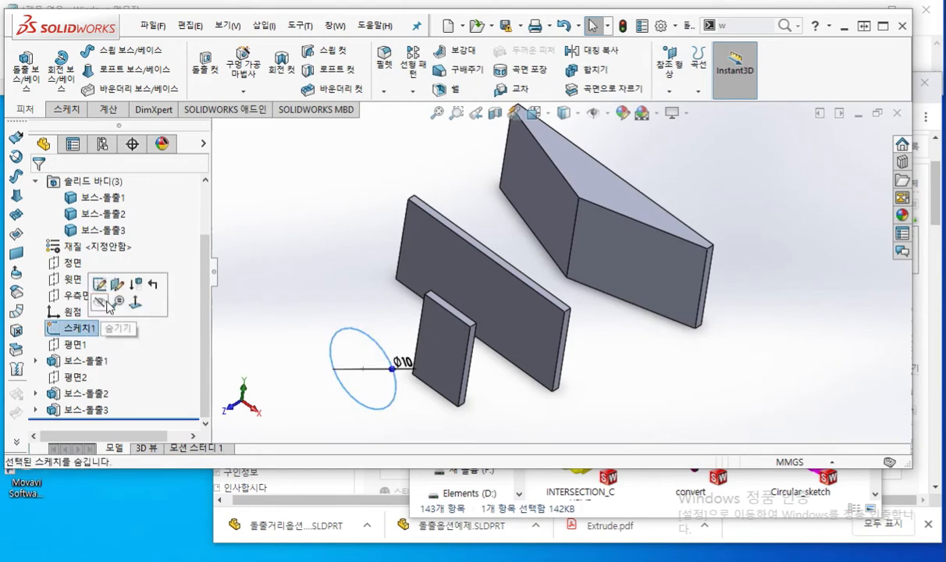
click(298, 194)
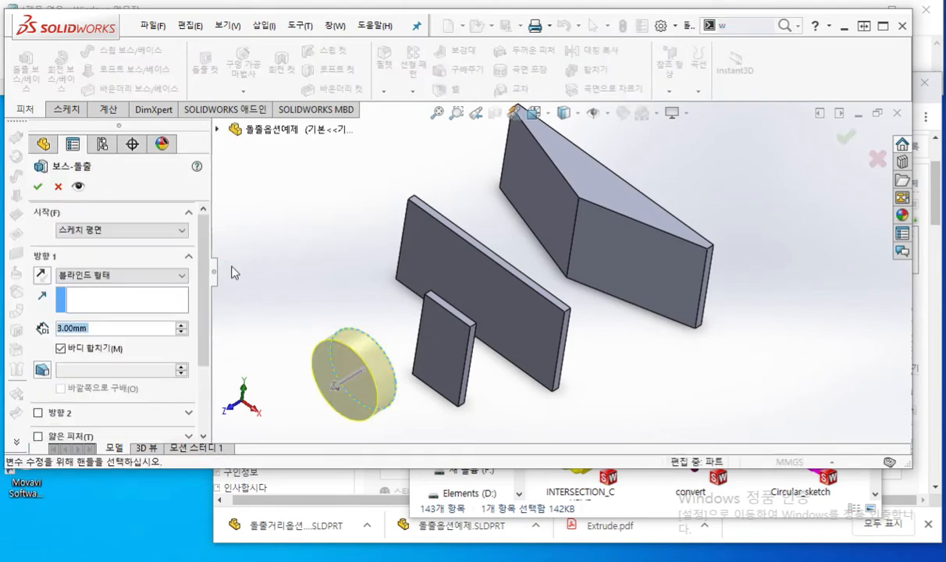
click(40, 276)
click(152, 275)
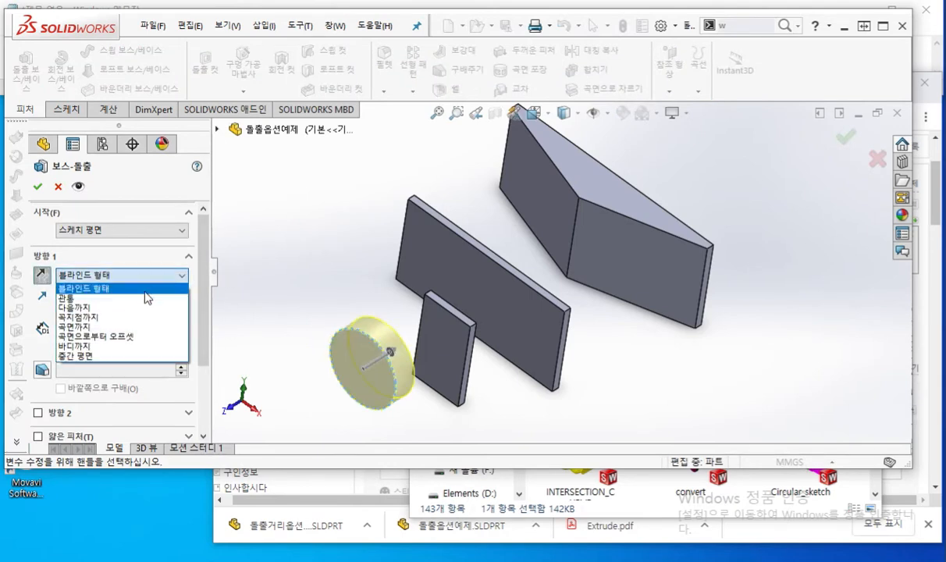
click(133, 346)
click(601, 215)
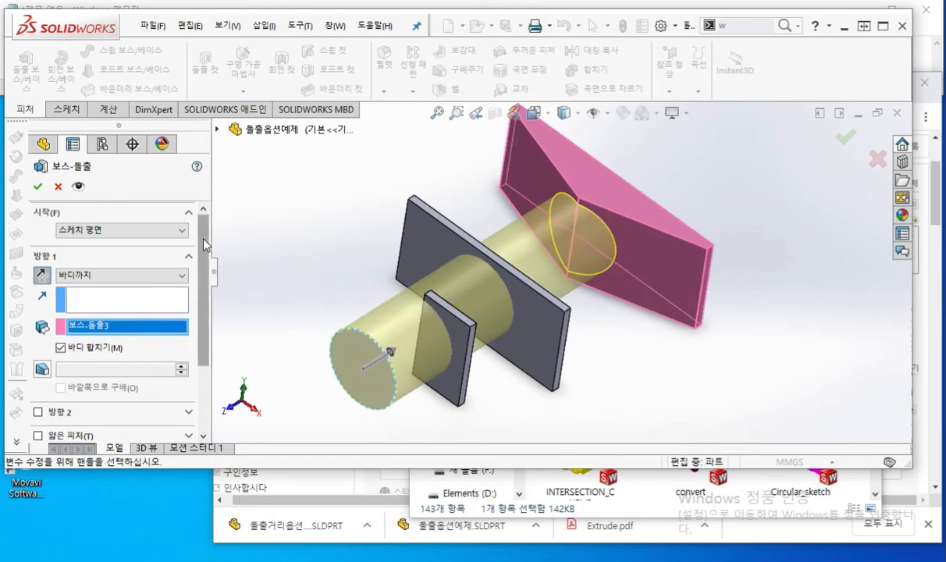
Step: Turn off Auto-select in the feature scope, choose only the middle plate as the affected body and accept the extrusion
scroll(204, 359, down, 3)
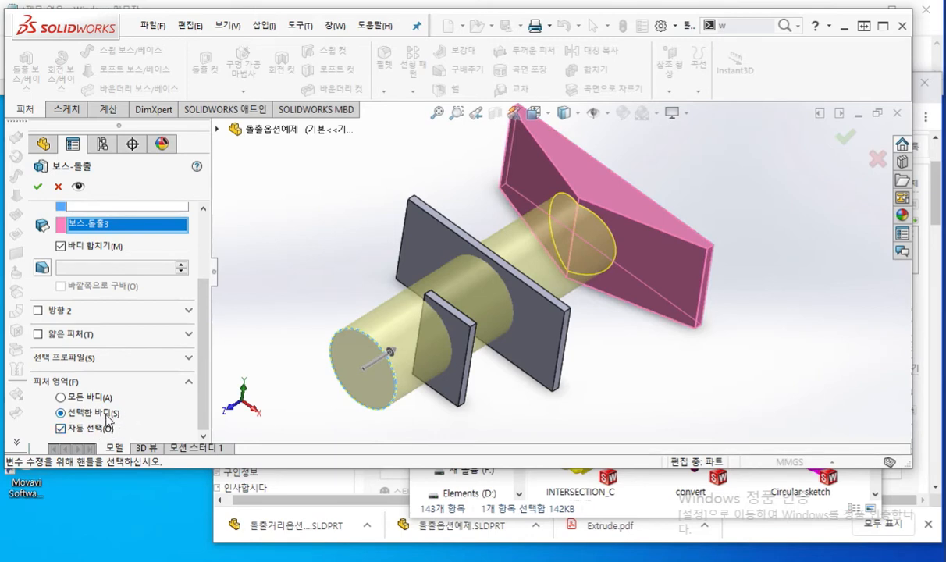
click(61, 428)
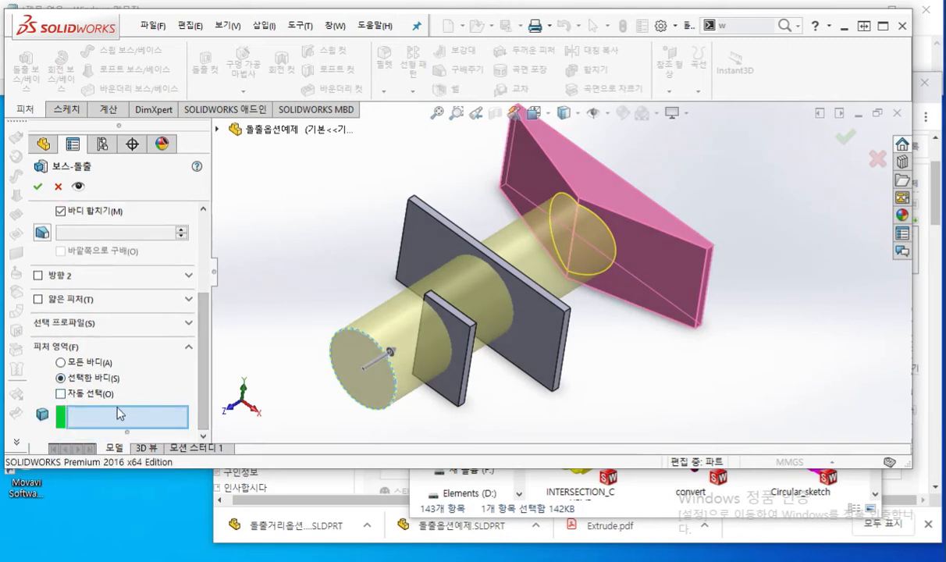
key(F12)
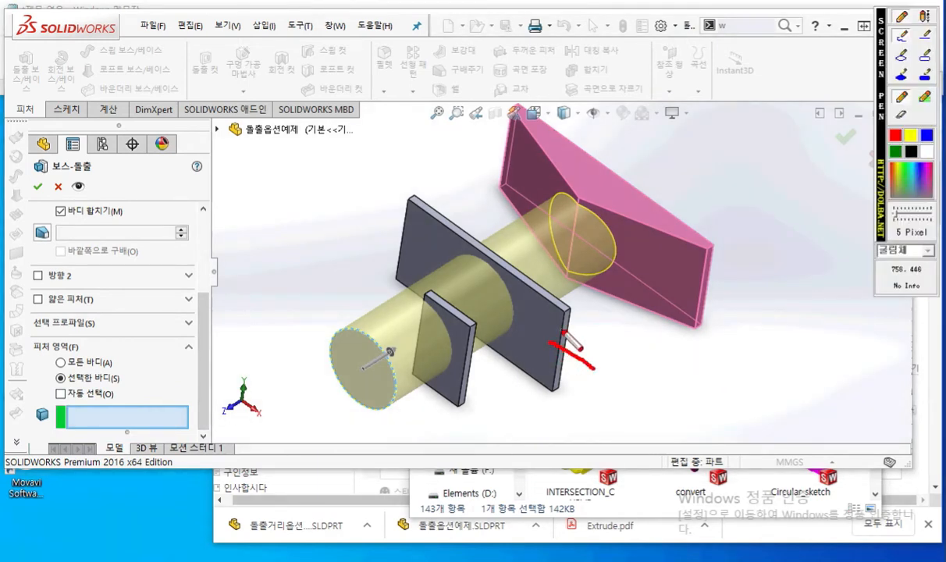
drag(548, 342, 623, 387)
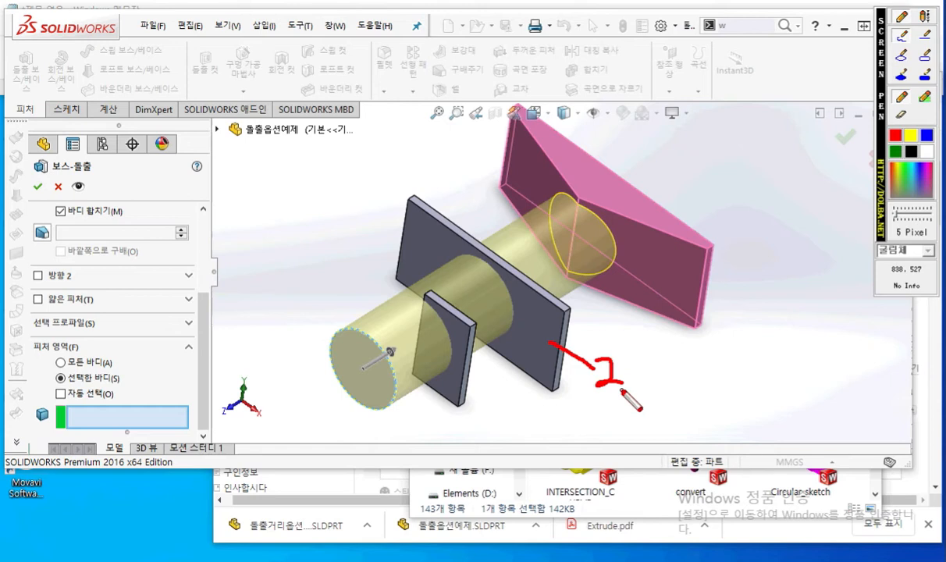
key(Escape)
click(556, 341)
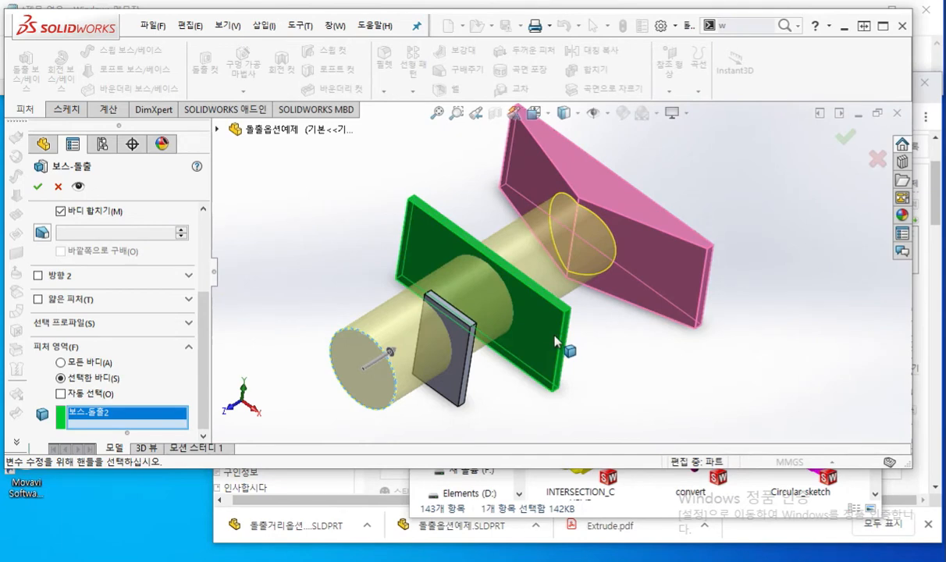
right_click(311, 220)
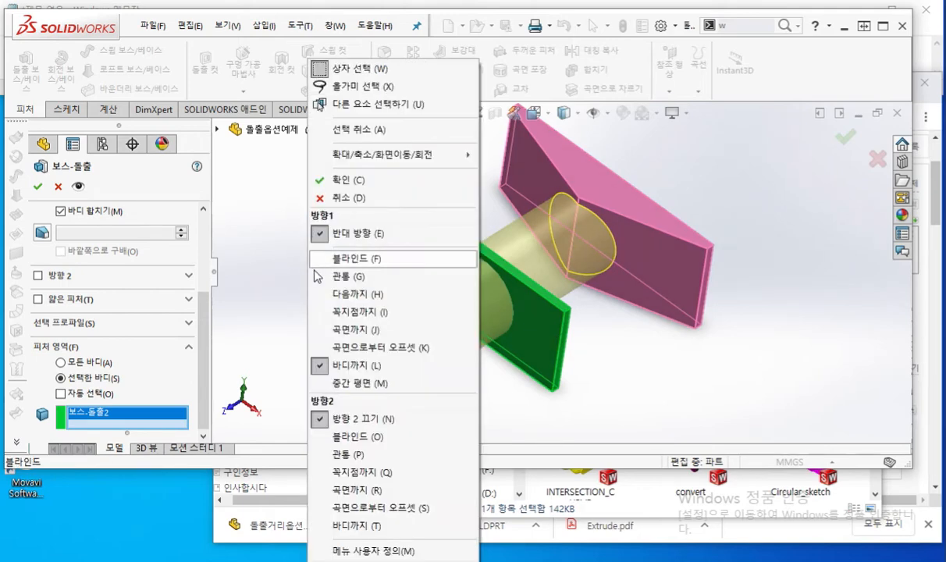
click(341, 182)
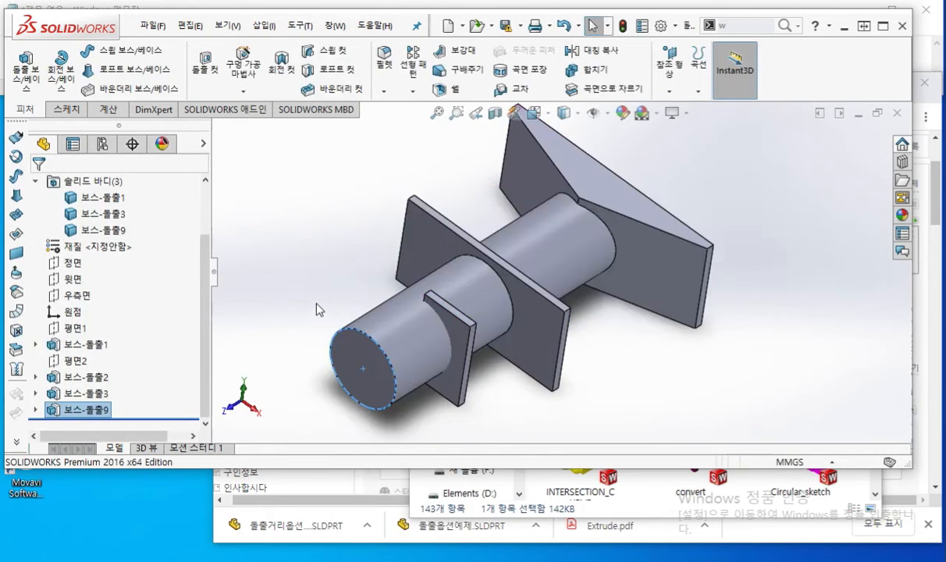
Step: Examine the newly merged solid body, marking the cylinder and the middle plate with the screen pen
click(100, 230)
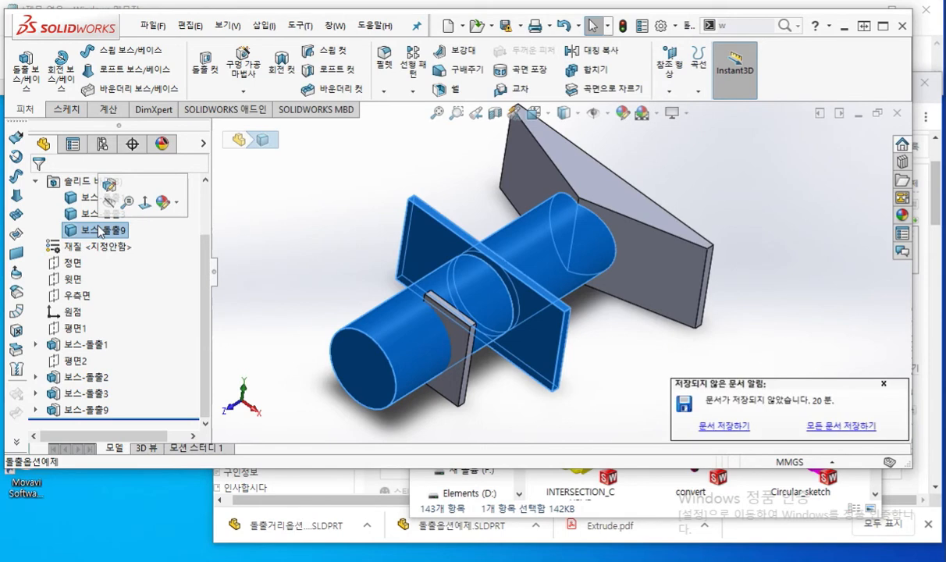
key(F2)
mouse_move(380, 353)
mouse_down()
mouse_move(462, 259)
mouse_move(538, 215)
mouse_move(558, 218)
mouse_up()
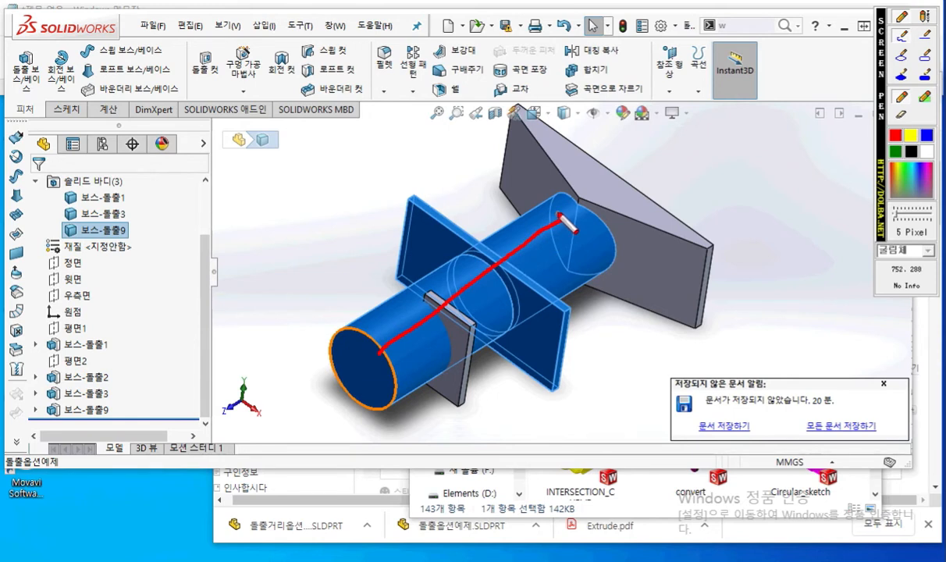
drag(392, 199, 574, 310)
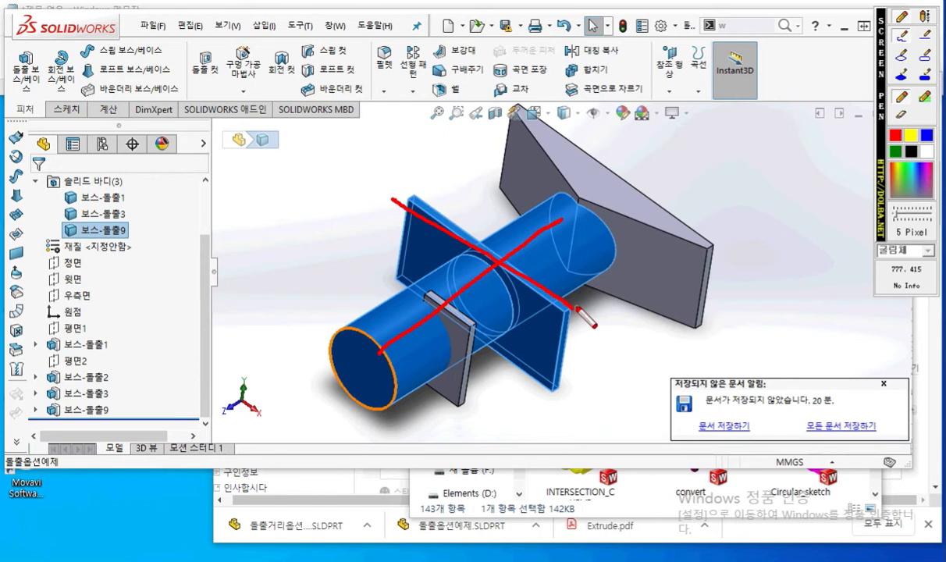
key(Escape)
Step: Undo the cylinder extrusion, extrude the circle sketch again in the reversed direction, Up To Body at the rear bent plate, and accept it
key(ctrl+z)
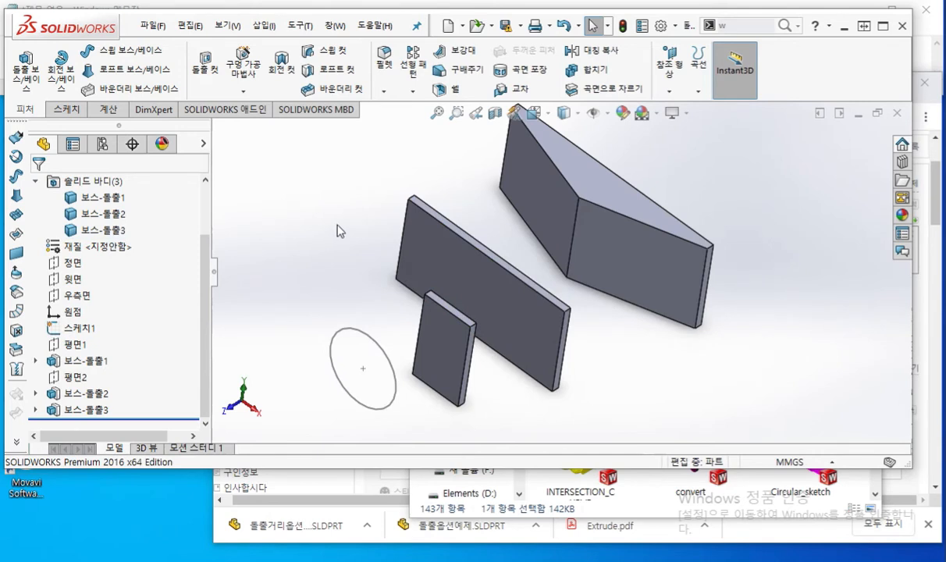
click(78, 331)
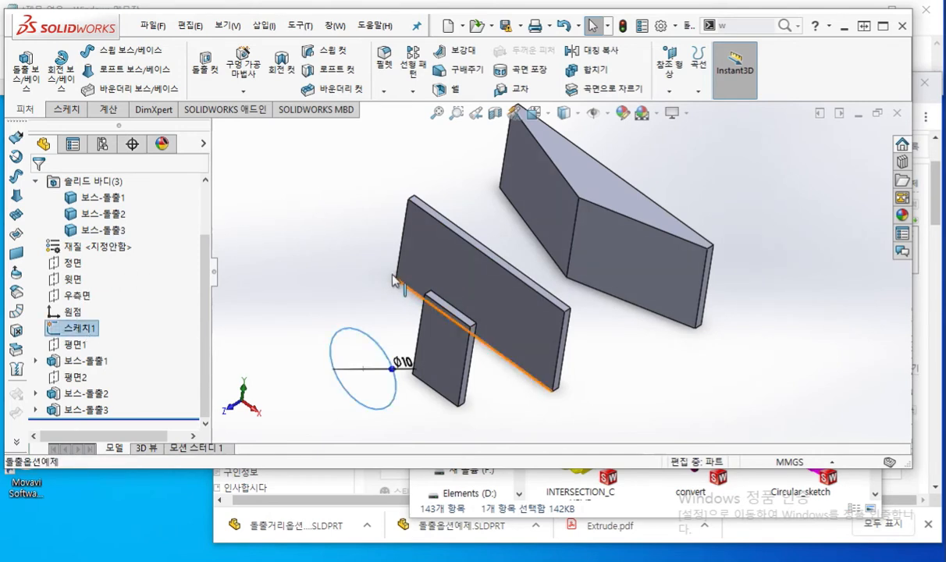
key(s)
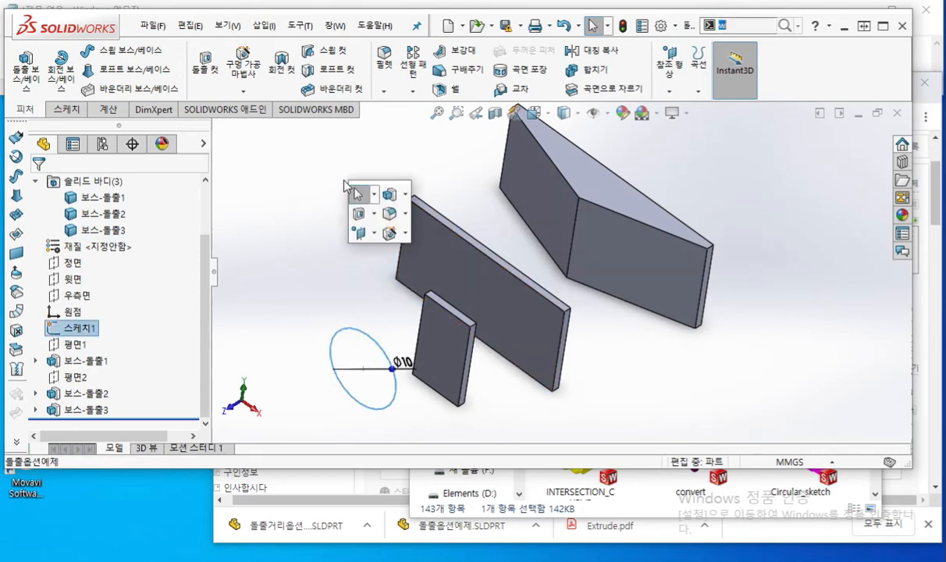
click(390, 195)
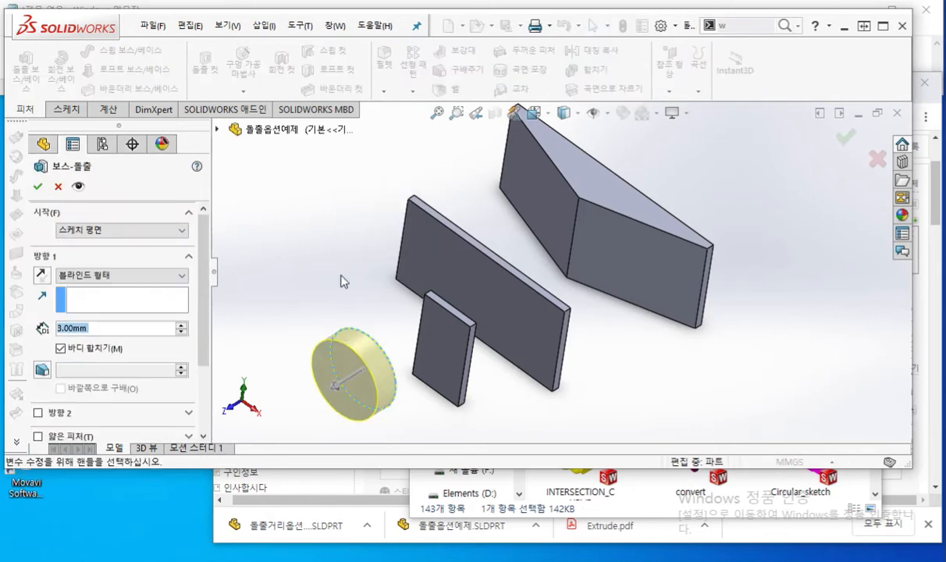
click(41, 274)
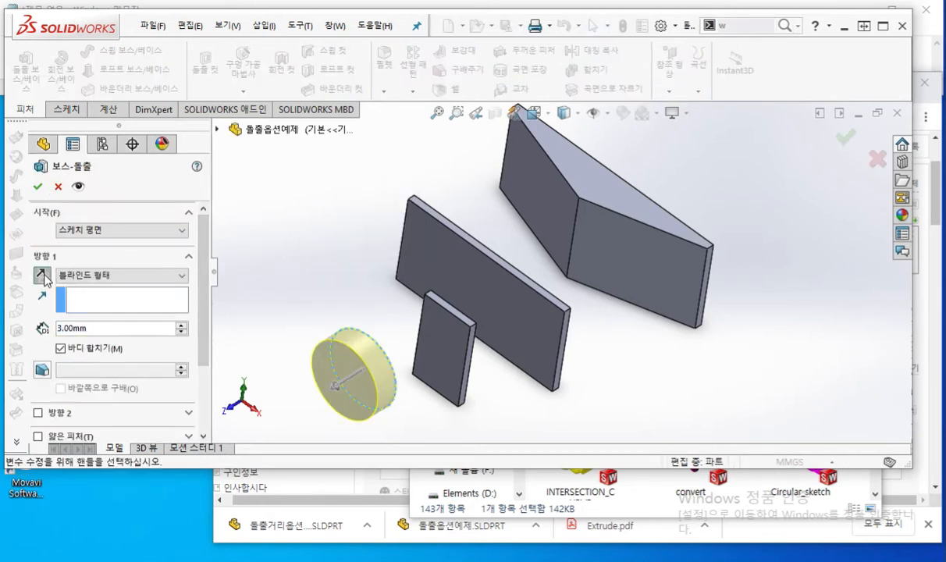
click(130, 278)
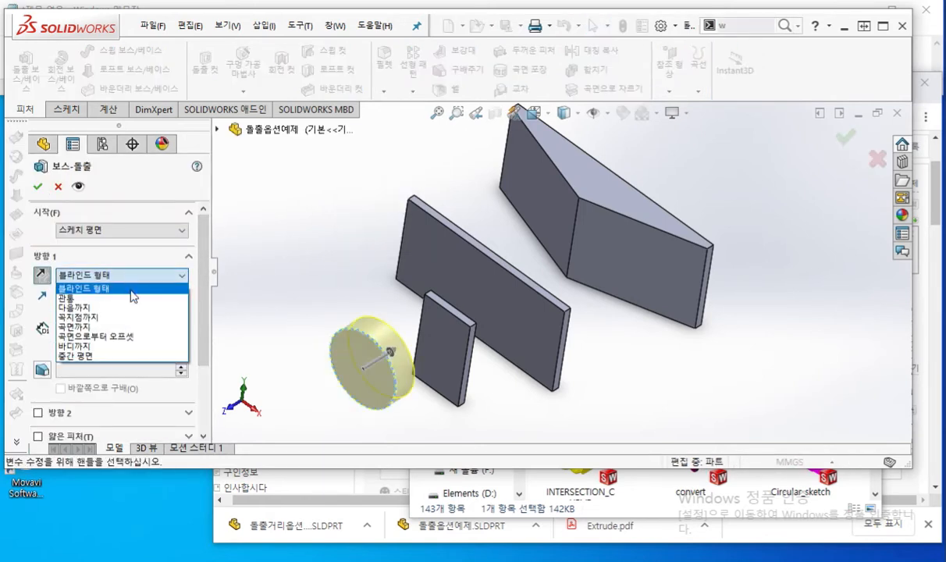
click(108, 347)
click(591, 200)
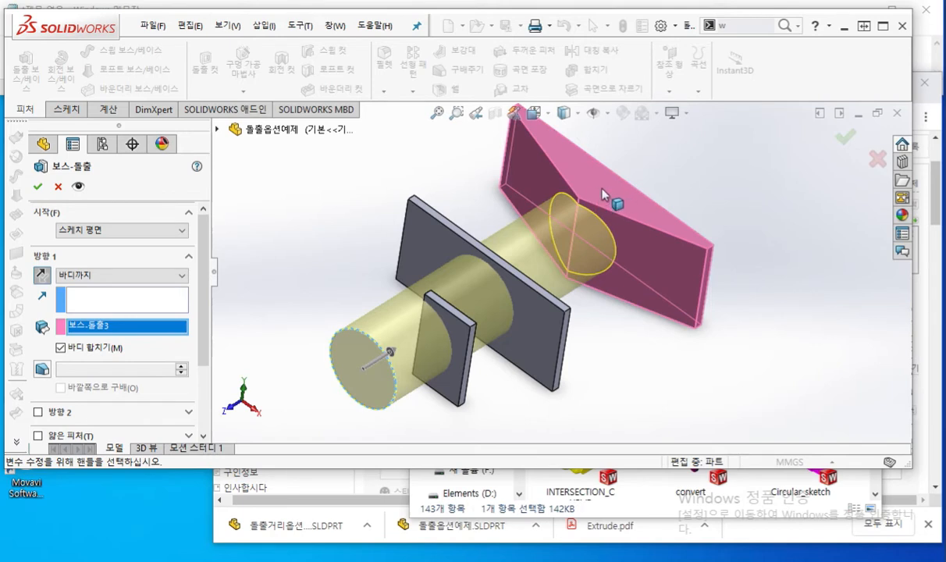
key(Return)
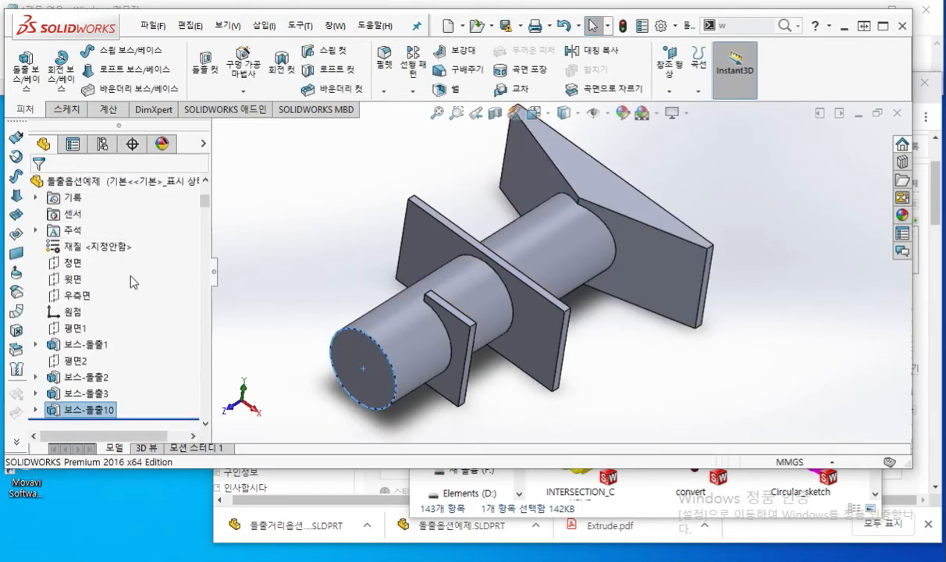
Step: Examine the feature tree and the merged part, marking the tree and the full length of the cylinder with the screen pen
key(F12)
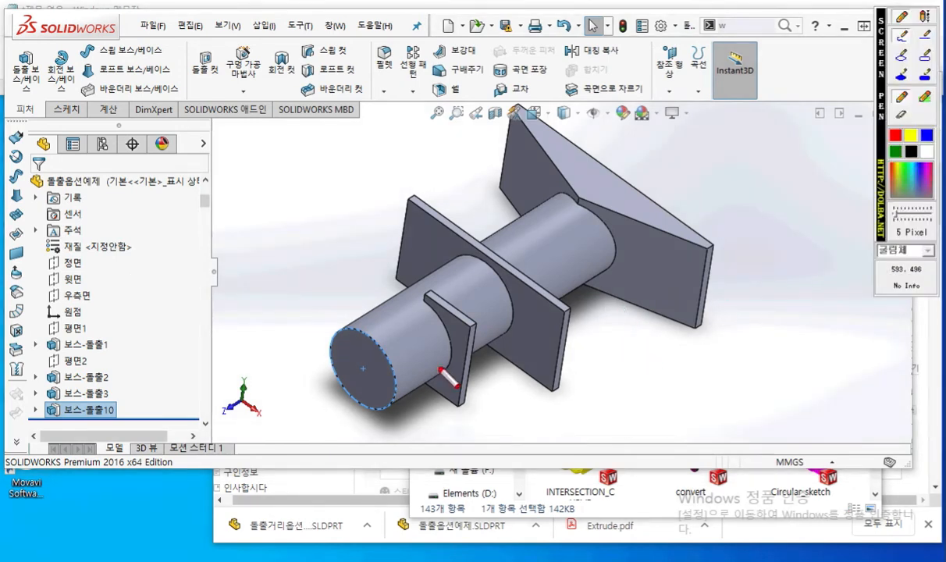
drag(47, 253, 184, 253)
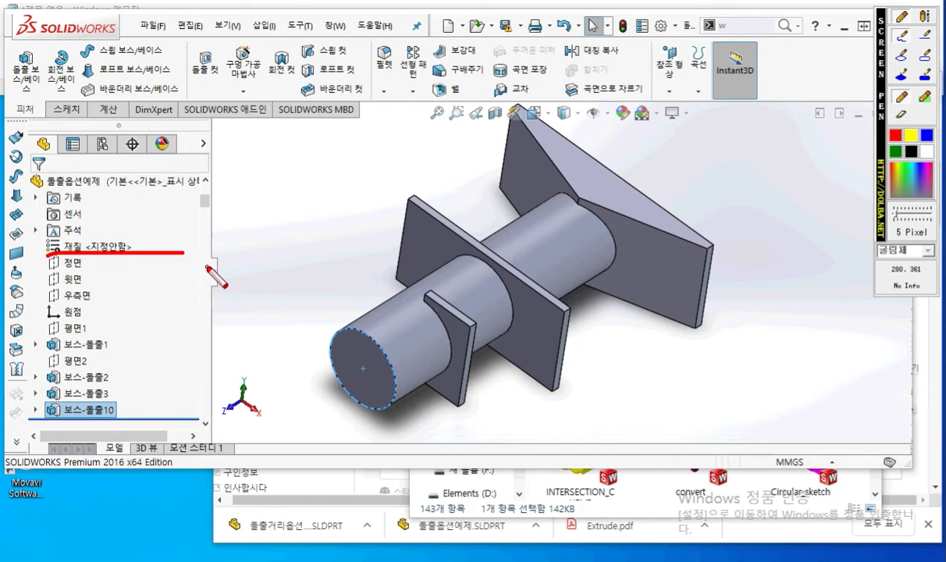
mouse_move(385, 369)
mouse_down()
mouse_move(513, 275)
mouse_move(617, 224)
mouse_up()
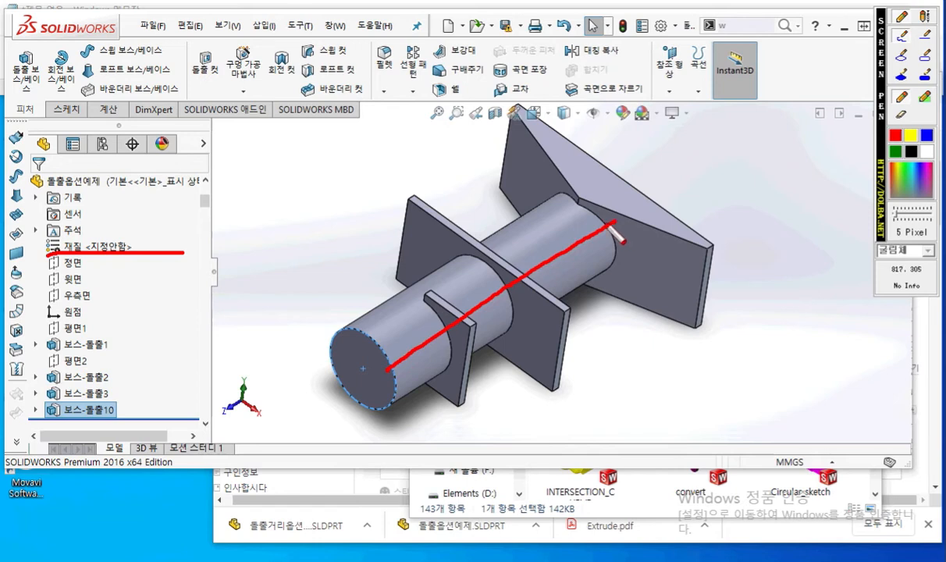
key(Escape)
Step: Undo the cylinder and start extruding the circle sketch again, reversed and Up To Body at the rear bent plate
key(ctrl+z)
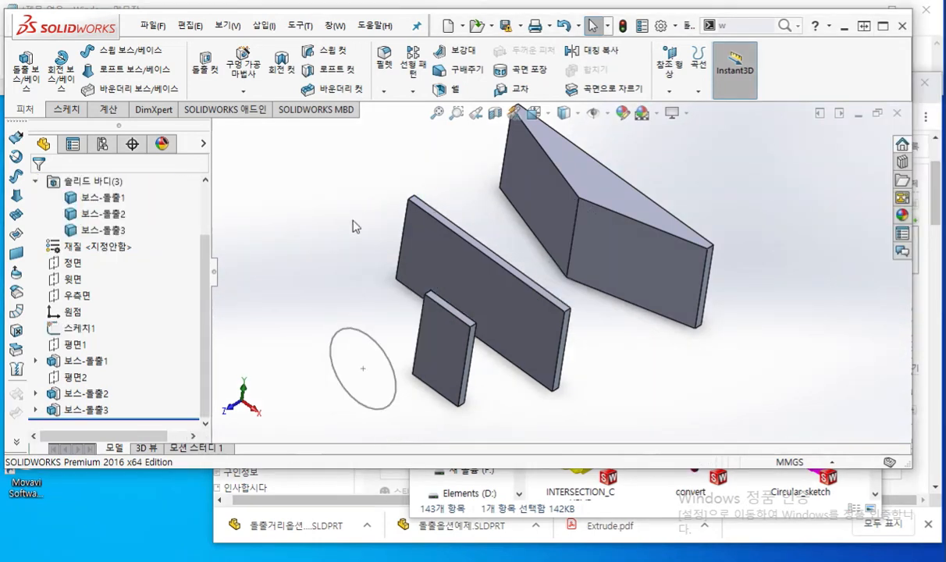
click(79, 328)
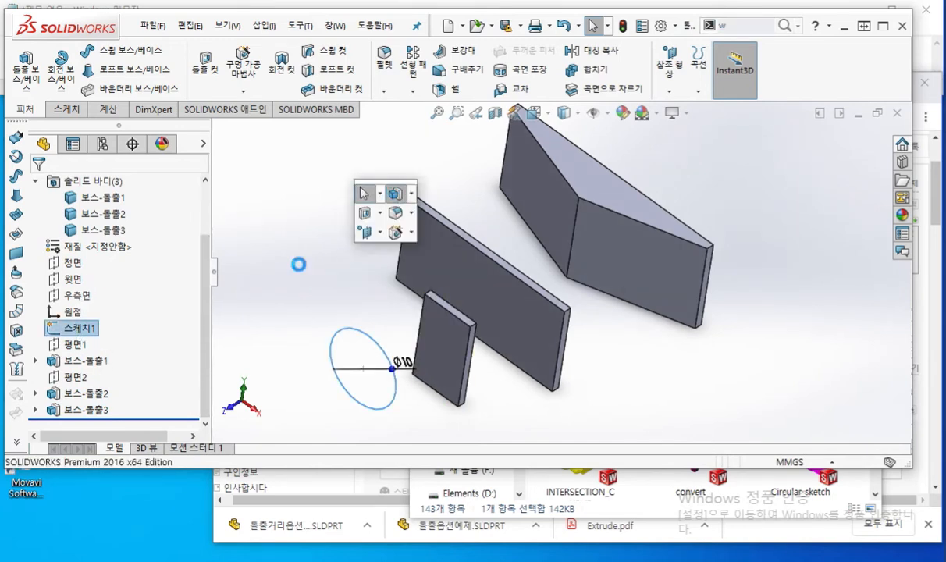
click(391, 189)
click(42, 275)
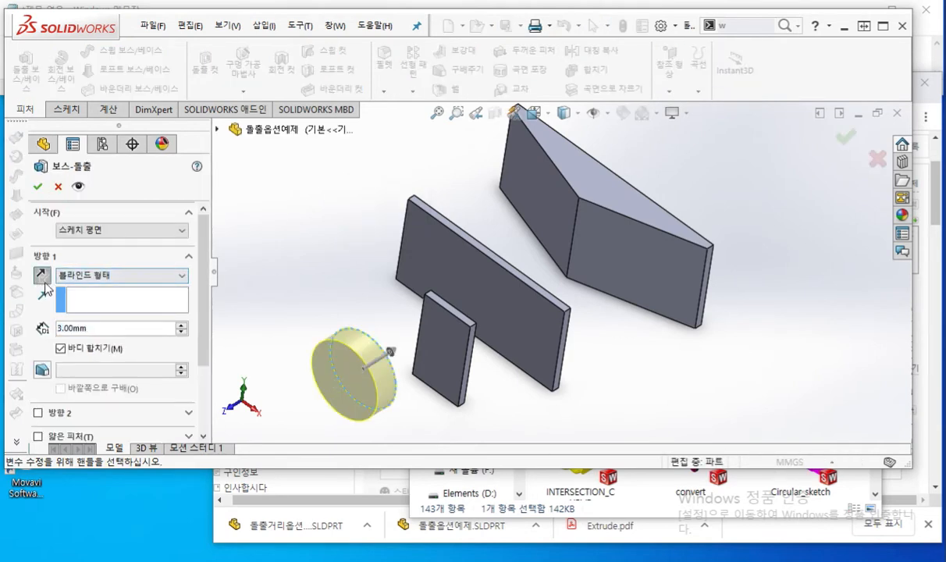
click(140, 278)
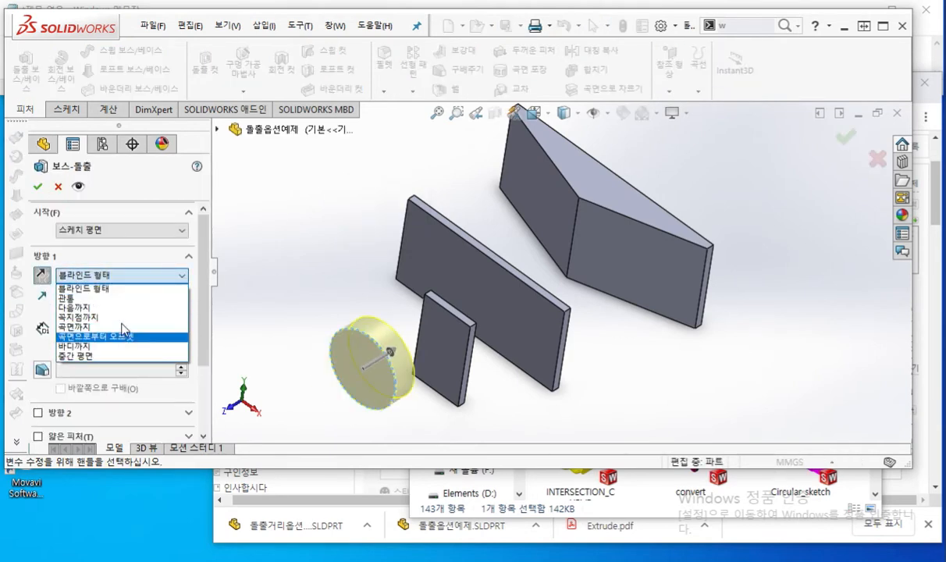
click(122, 348)
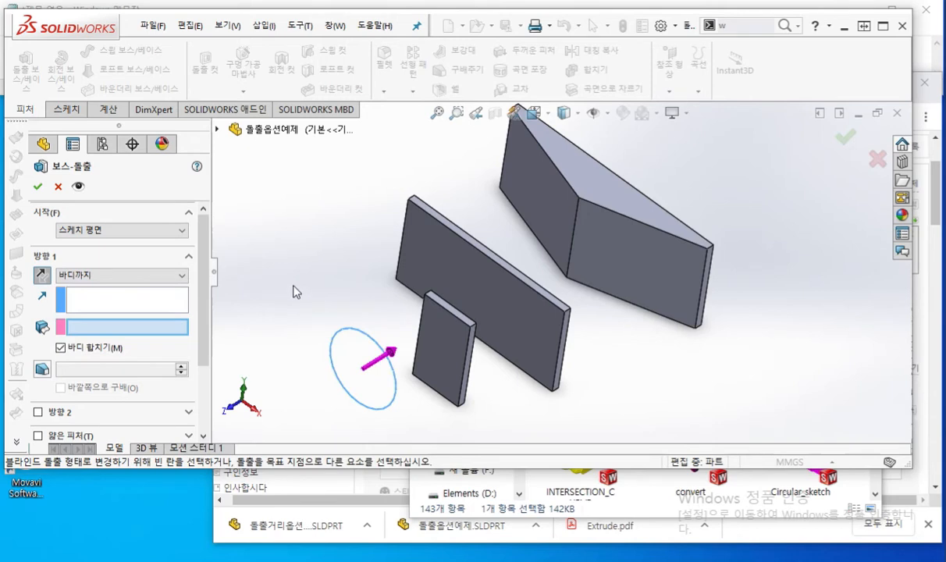
click(576, 206)
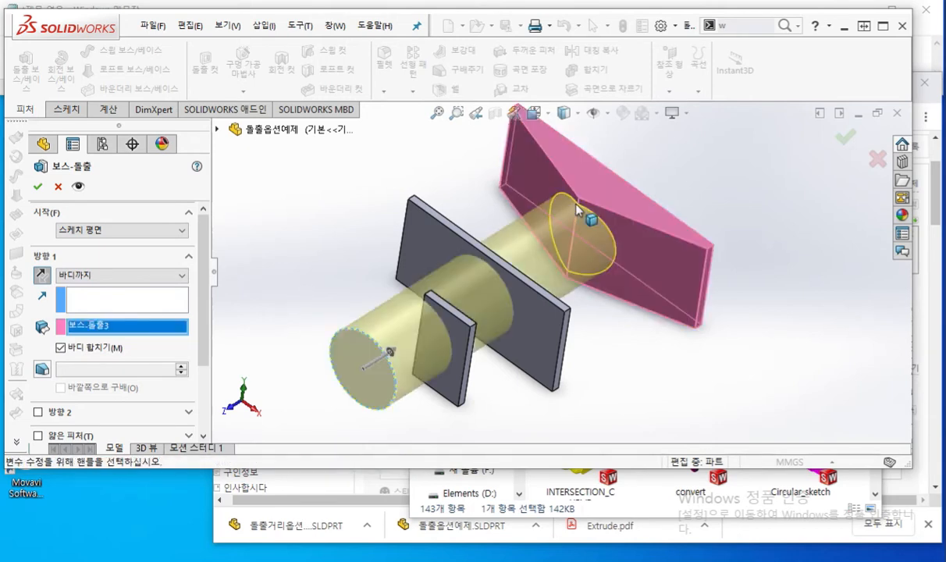
Step: Turn off Auto-select in the feature scope and choose only the middle plate as the affected body
scroll(197, 278, down, 3)
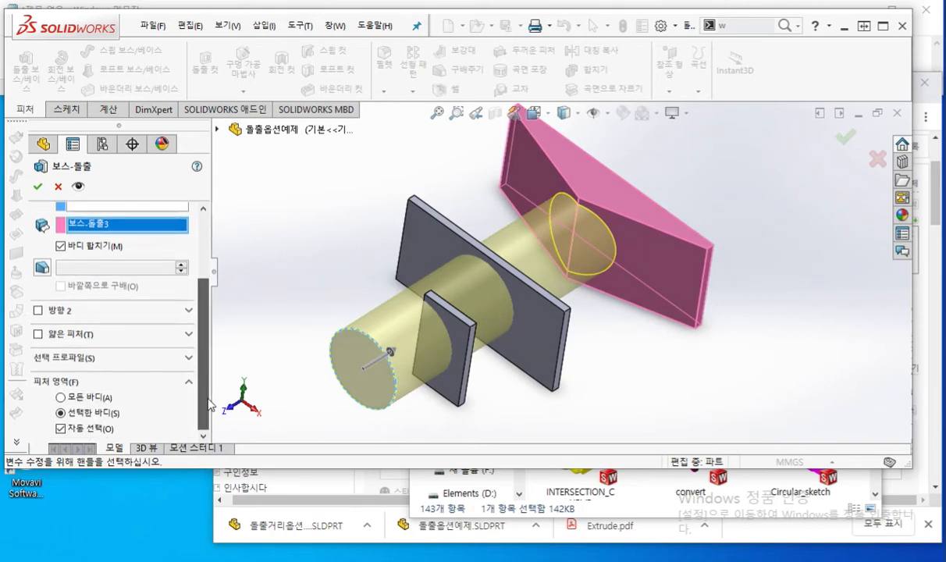
click(61, 429)
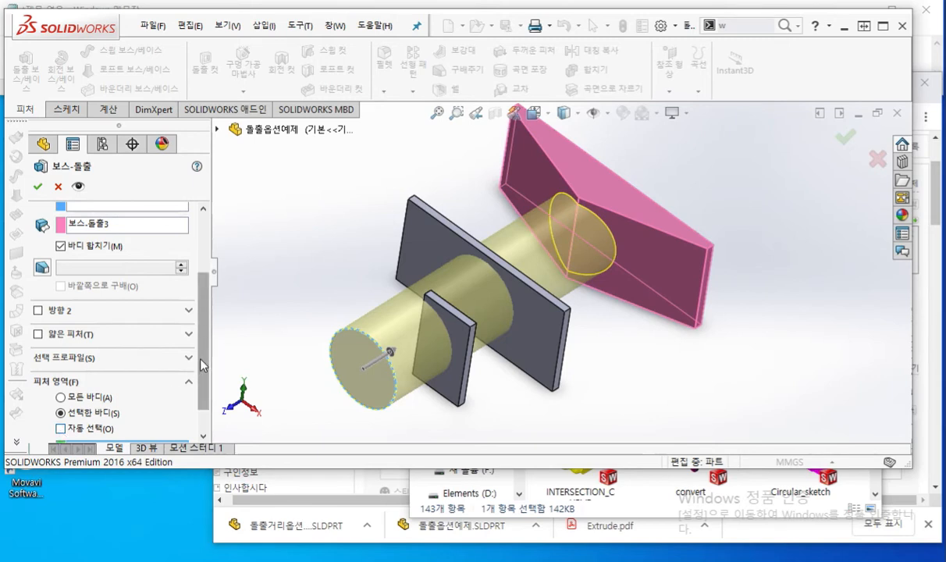
scroll(194, 347, down, 1)
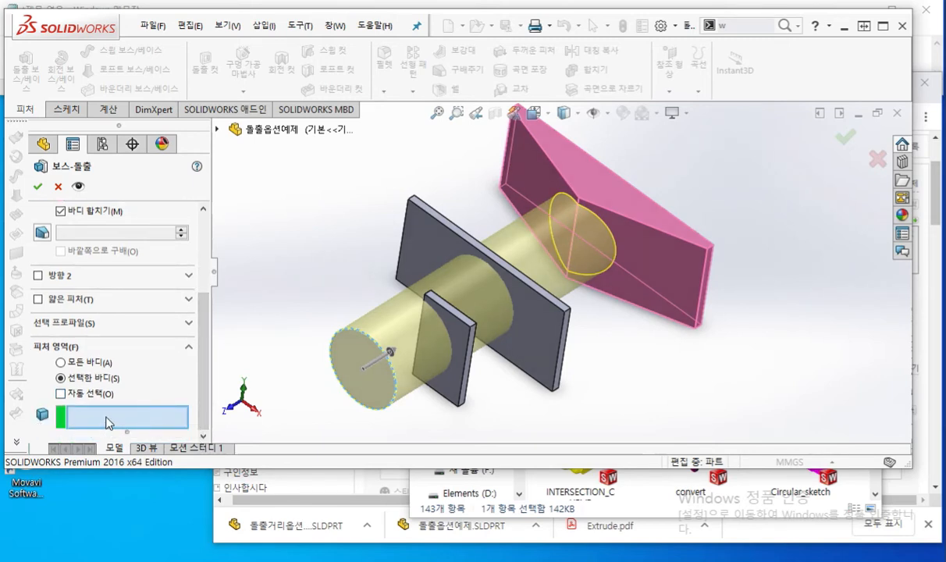
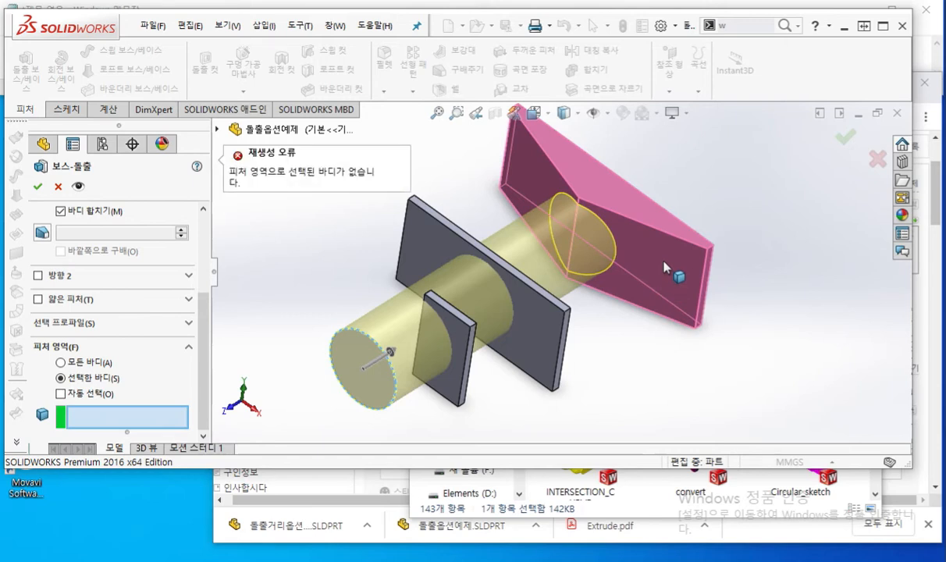
click(558, 336)
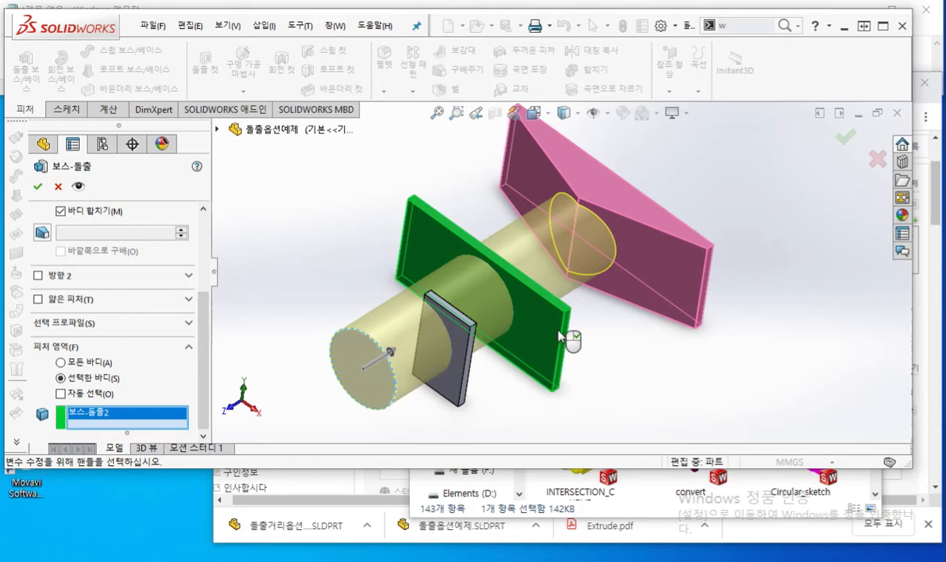
Step: Mark the cylinder preview, the middle plate and the affected-body selection with the screen pen, and clear the marks
key(F12)
drag(553, 238, 337, 369)
mouse_move(421, 223)
mouse_down()
mouse_move(517, 335)
mouse_move(544, 344)
mouse_up()
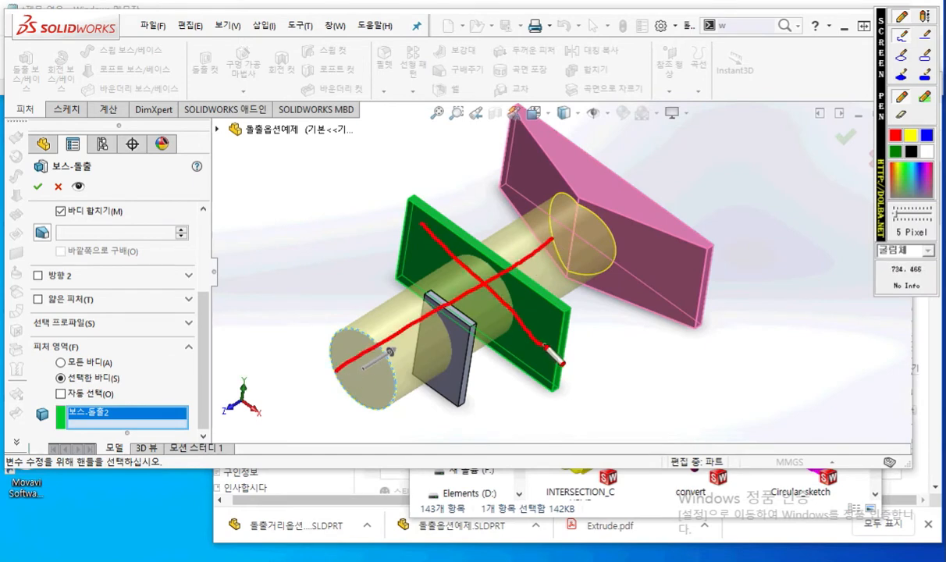
mouse_move(134, 416)
mouse_down()
mouse_move(391, 238)
mouse_move(422, 242)
mouse_move(398, 259)
mouse_up()
key(Escape)
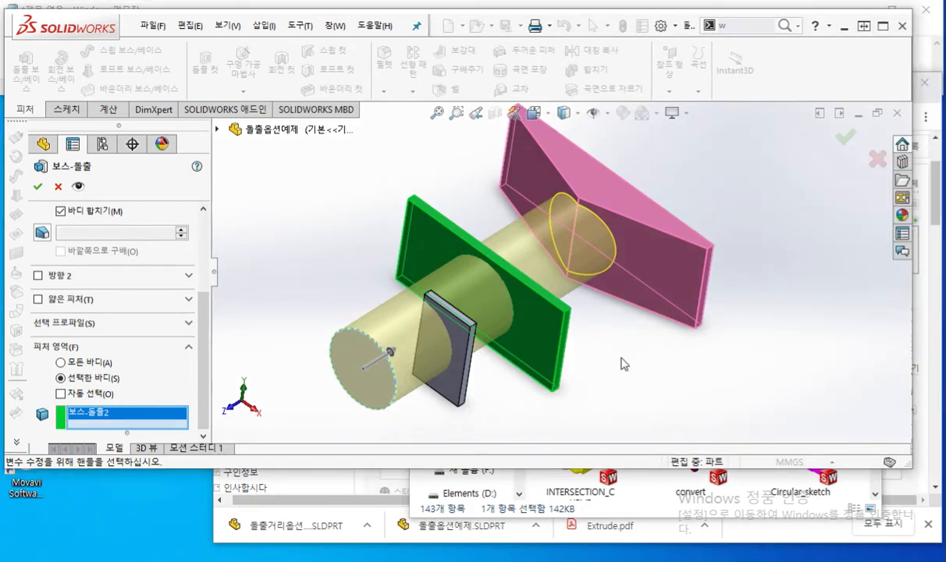
Step: Accept the extrusion and highlight the solid body formed by the cylinder and the middle plate
key(Return)
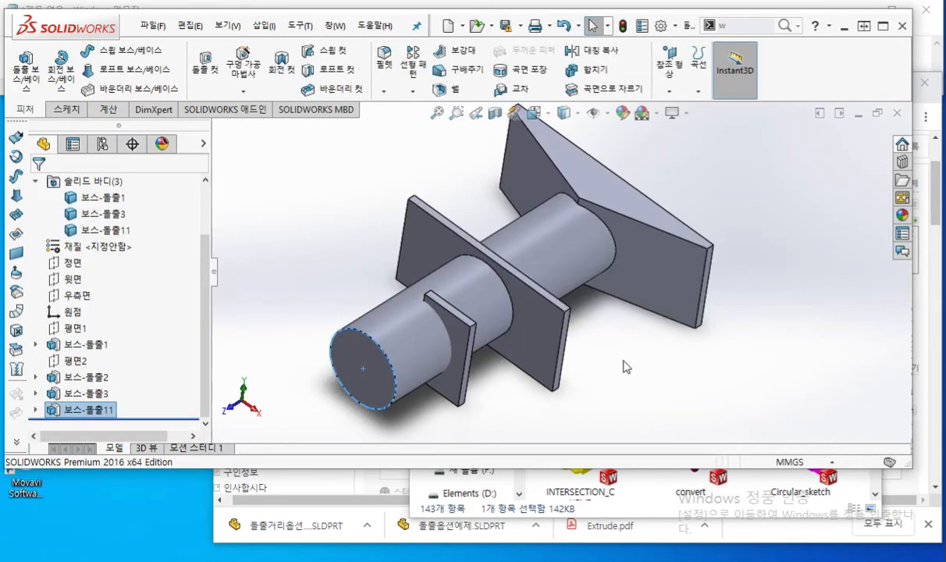
click(107, 230)
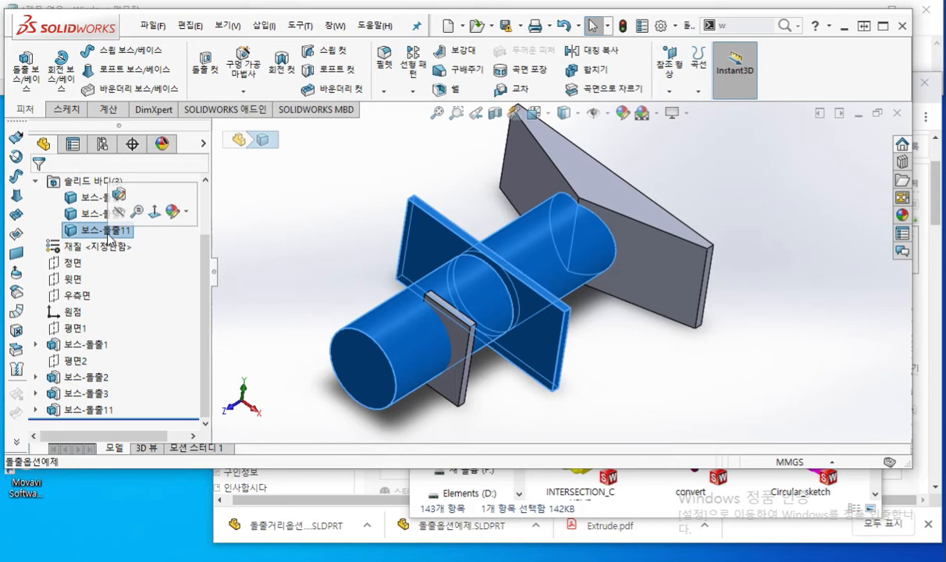
Step: With the screen pen, link the merged body to the Combine command and number the plates 1, 2 and 3, then clear the marks and selection
key(F12)
mouse_move(139, 232)
mouse_down()
mouse_move(401, 202)
mouse_move(568, 72)
mouse_move(581, 90)
mouse_move(556, 84)
mouse_move(629, 82)
mouse_up()
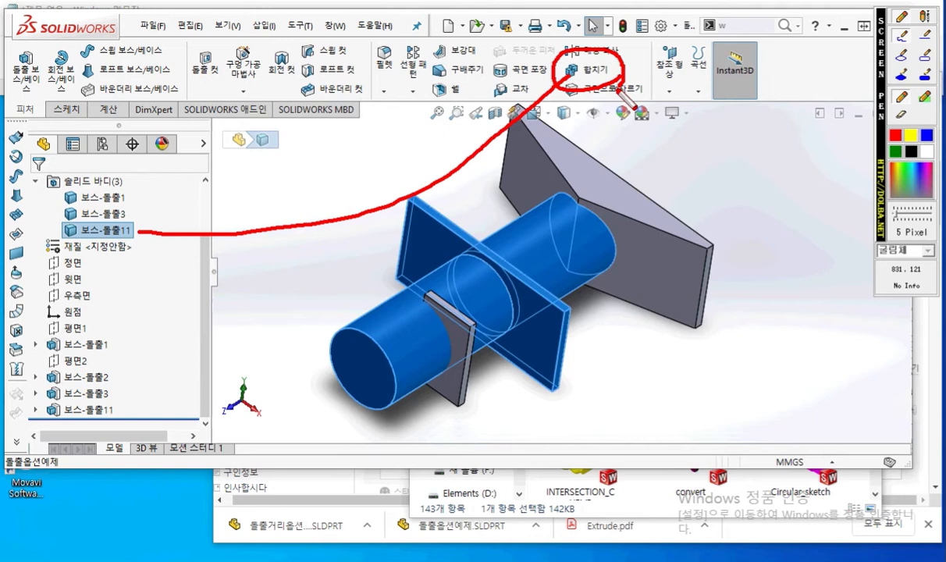
drag(428, 230, 472, 242)
drag(387, 340, 564, 246)
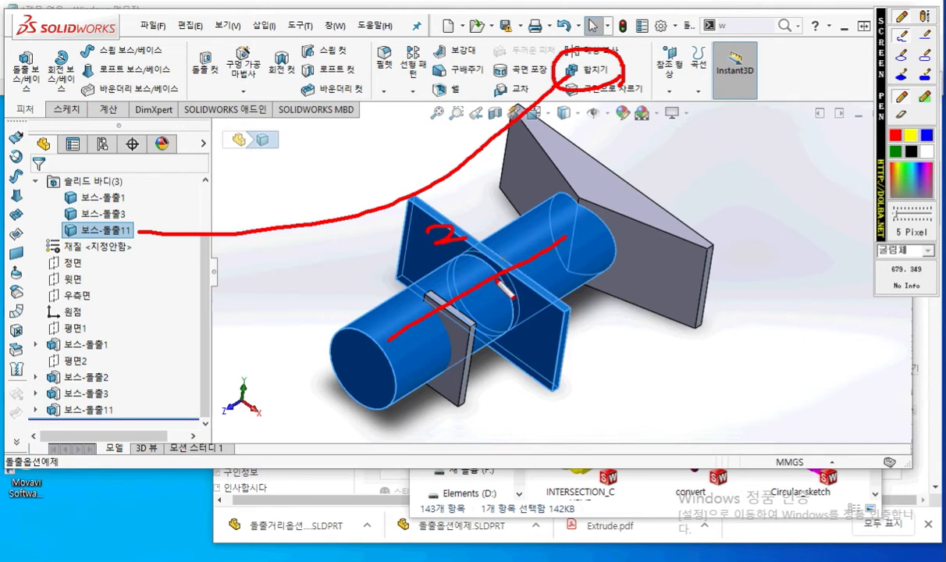
drag(466, 401, 533, 452)
mouse_move(526, 450)
mouse_down()
mouse_move(540, 417)
mouse_move(537, 451)
mouse_up()
mouse_move(689, 298)
mouse_down()
mouse_move(745, 340)
mouse_move(773, 346)
mouse_move(762, 348)
mouse_up()
mouse_move(780, 354)
mouse_down()
mouse_move(742, 323)
mouse_move(781, 353)
mouse_up()
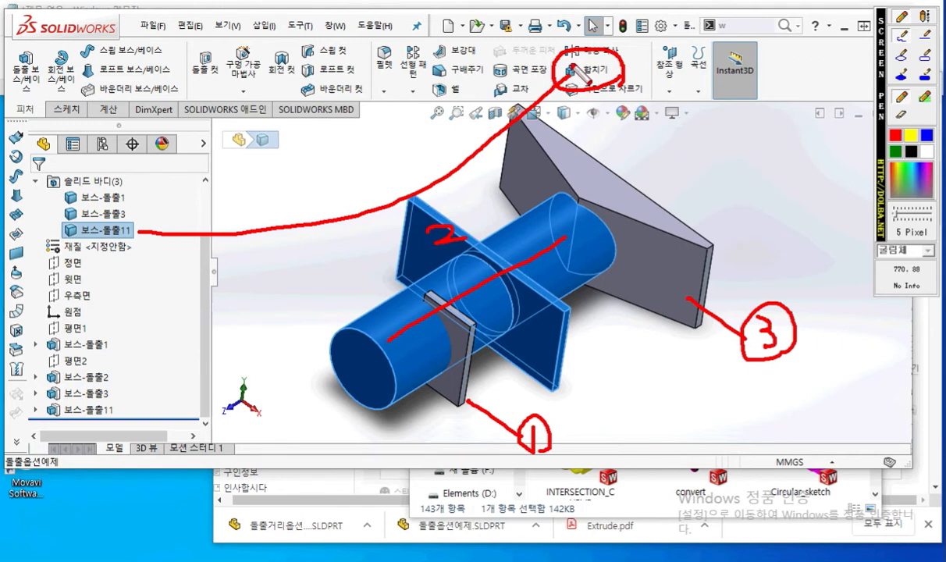
key(Escape)
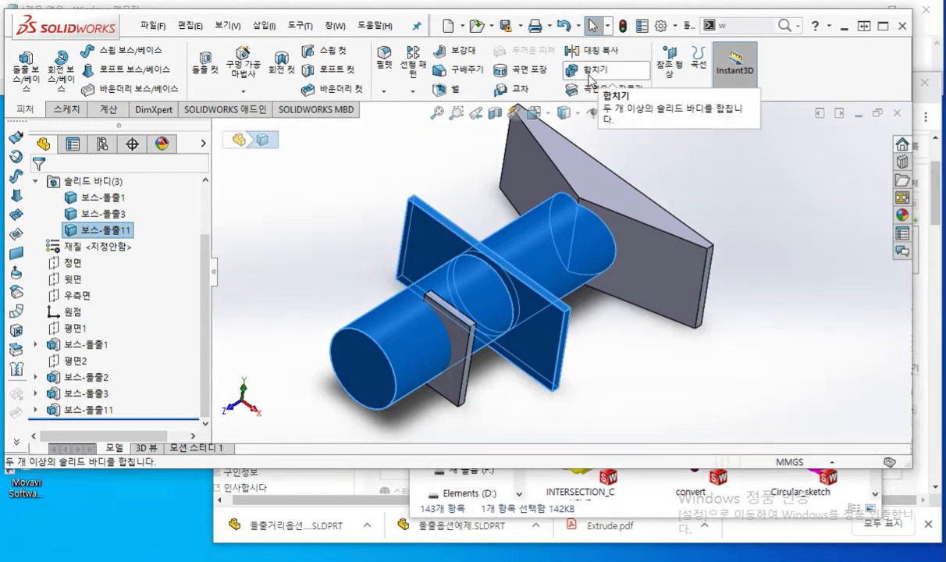
click(399, 174)
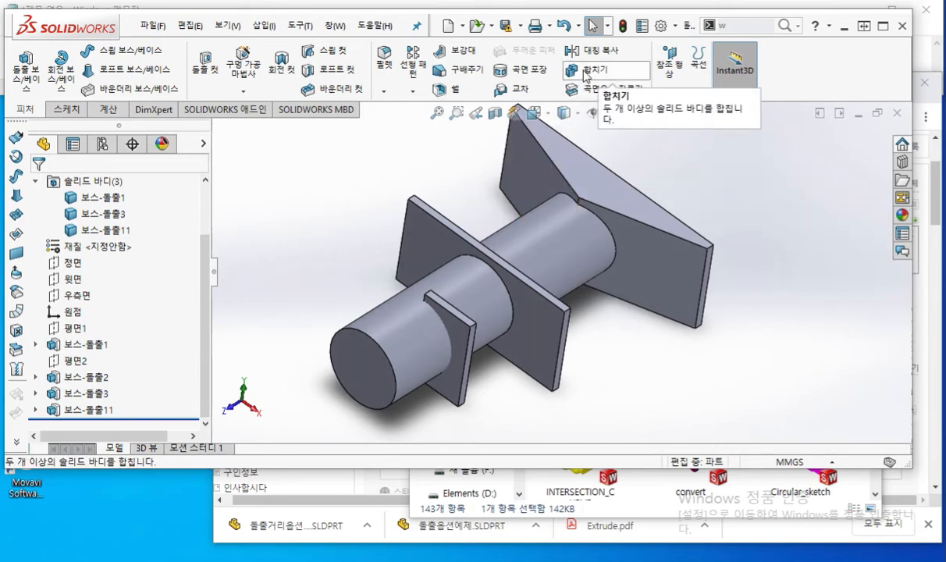
Step: Start Combine, circle the command and sketch two overlapping squares with the screen pen, and label the Add operation "add"
click(584, 72)
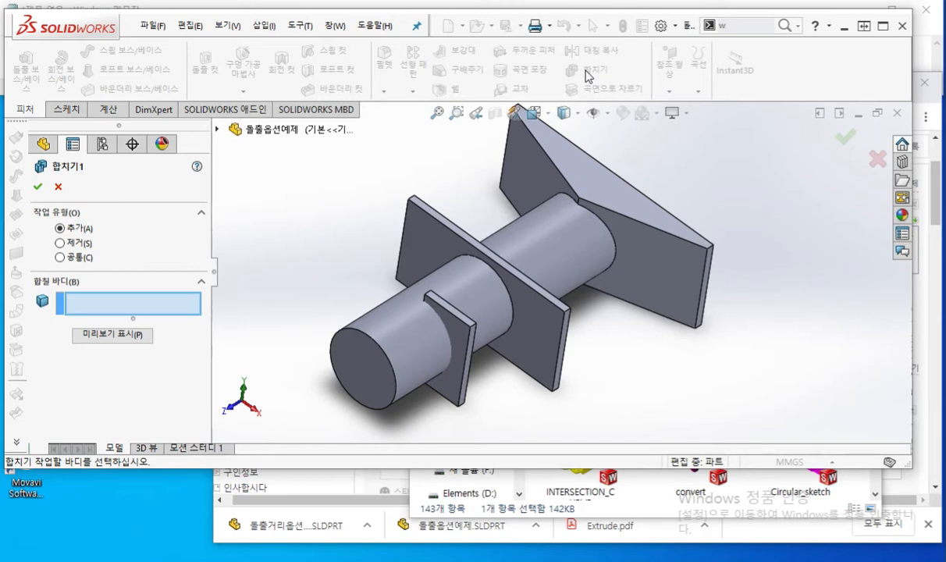
key(F9)
mouse_move(621, 80)
mouse_down()
mouse_move(584, 90)
mouse_move(611, 54)
mouse_move(618, 80)
mouse_move(654, 87)
mouse_move(693, 124)
mouse_move(643, 156)
mouse_up()
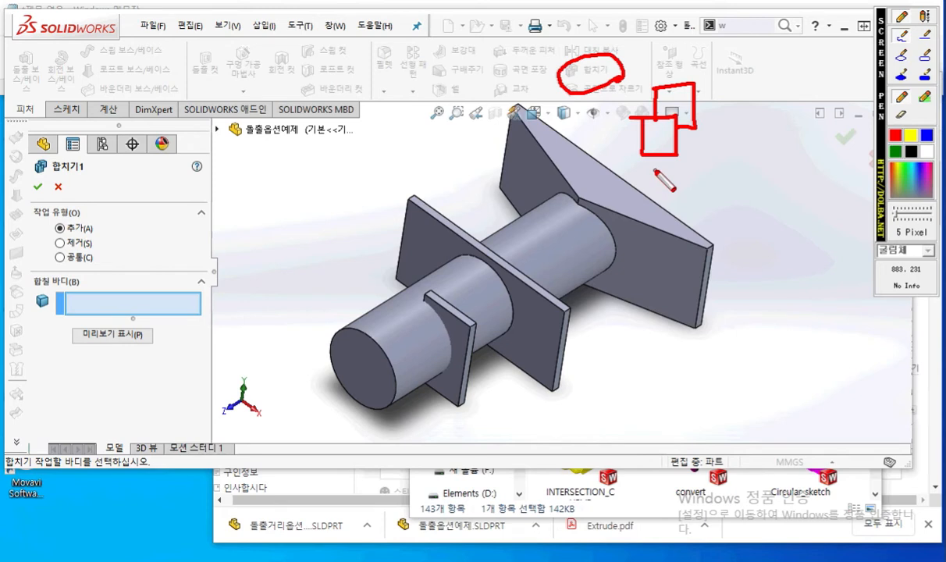
click(96, 228)
drag(96, 228, 157, 202)
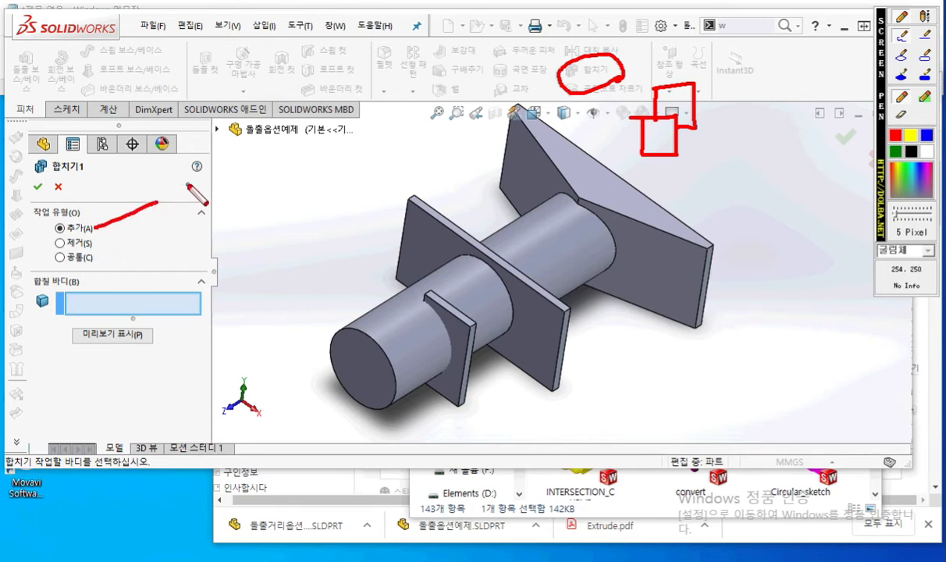
mouse_move(196, 186)
mouse_down()
mouse_move(186, 192)
mouse_move(236, 199)
mouse_move(257, 151)
mouse_move(261, 200)
mouse_up()
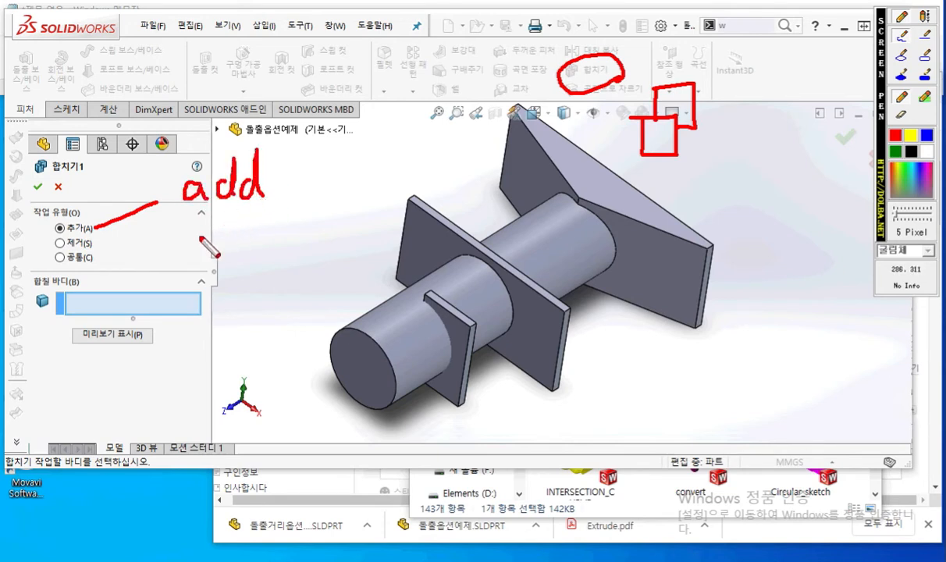
Step: Label the Remove operation "subtract" and draw a leader from Common with the screen pen, then clear the marks and cancel Combine
drag(96, 245, 167, 233)
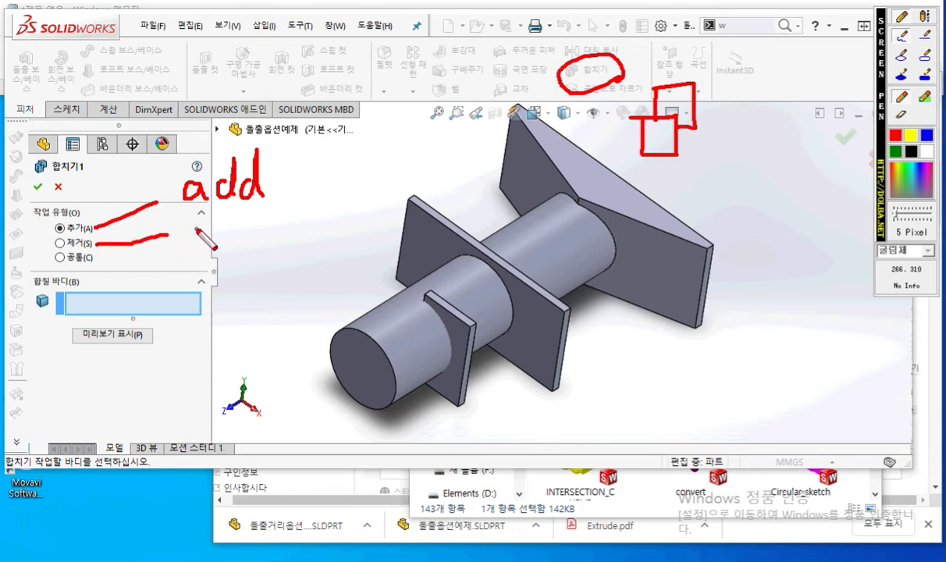
mouse_move(197, 220)
mouse_down()
mouse_move(181, 246)
mouse_move(228, 247)
mouse_move(267, 226)
mouse_move(269, 247)
mouse_move(292, 227)
mouse_move(321, 246)
mouse_up()
drag(355, 215, 353, 238)
drag(349, 199, 350, 244)
drag(334, 222, 361, 221)
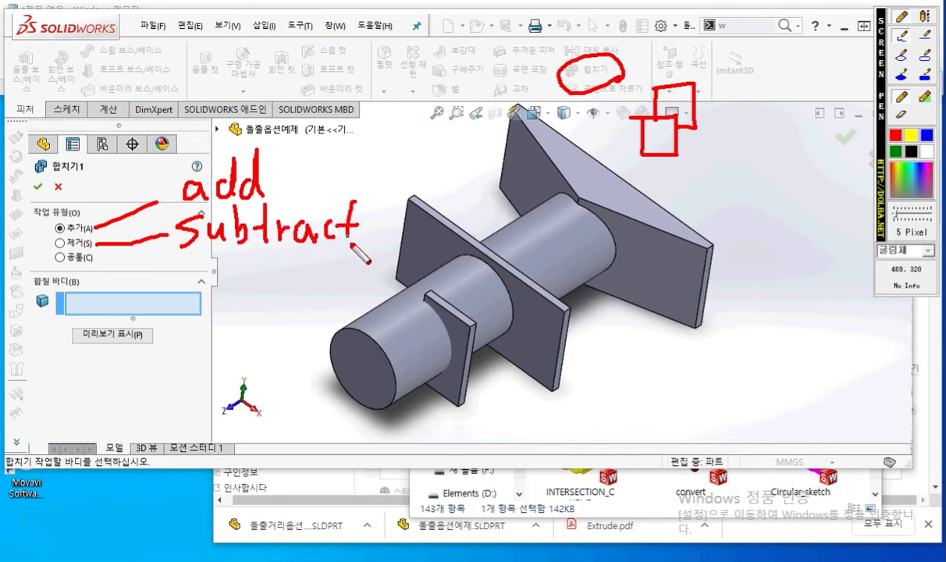
drag(104, 263, 188, 291)
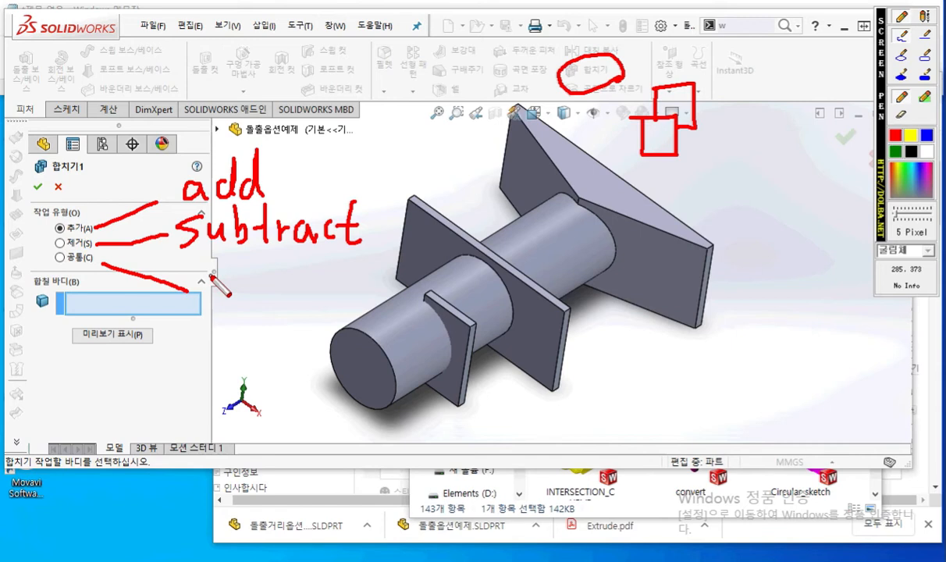
key(Escape)
key(Escape)
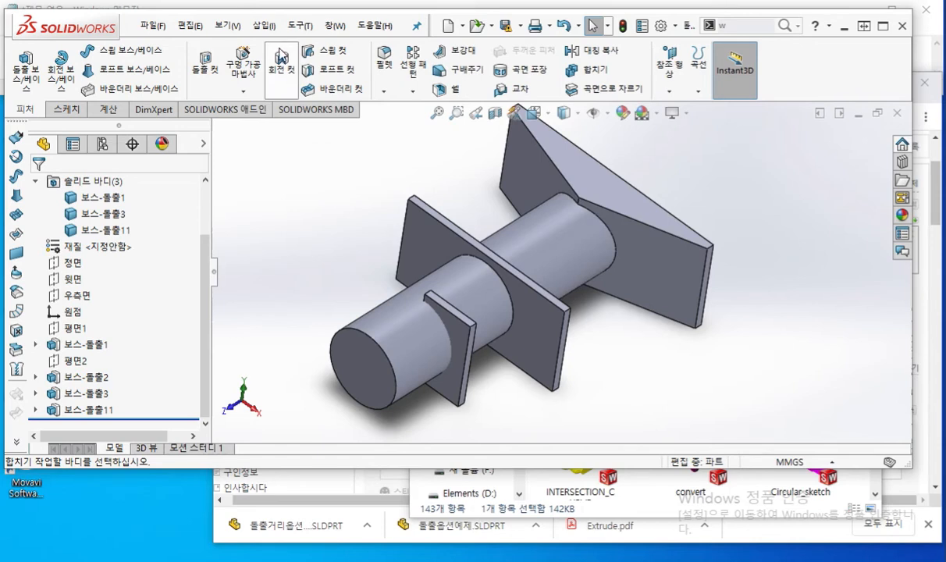
Step: Open the Customize settings and show the command icons of the Features category, with the dialog moved clear of the ribbon
click(299, 26)
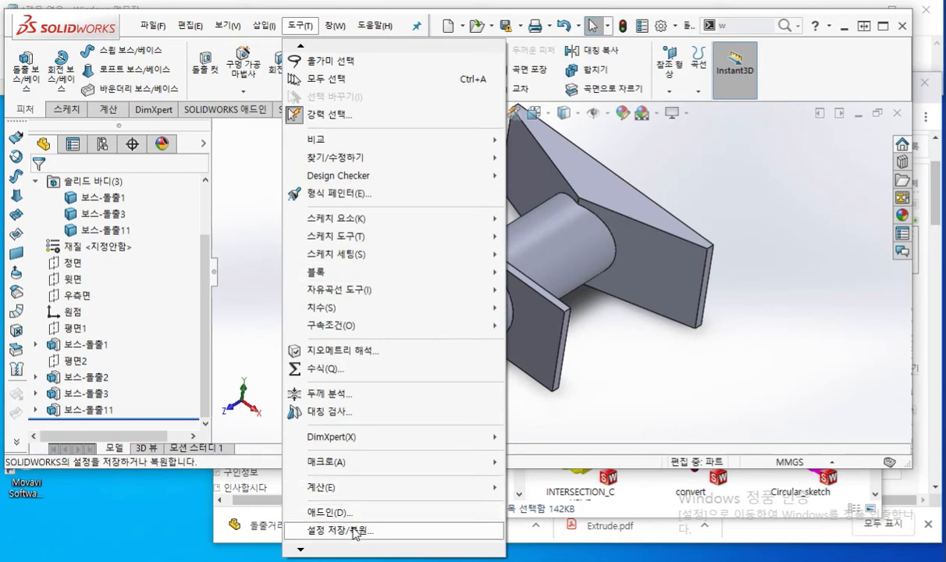
click(328, 508)
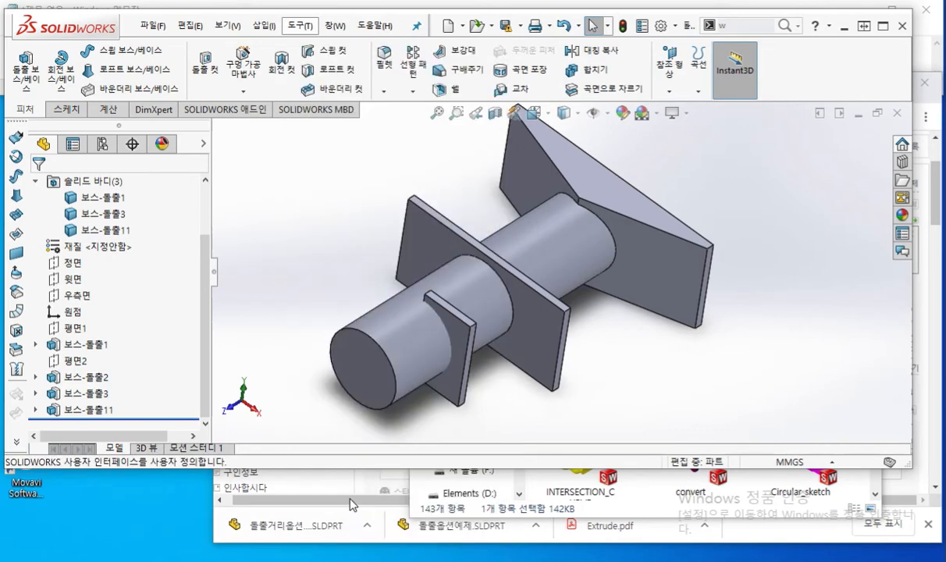
click(143, 49)
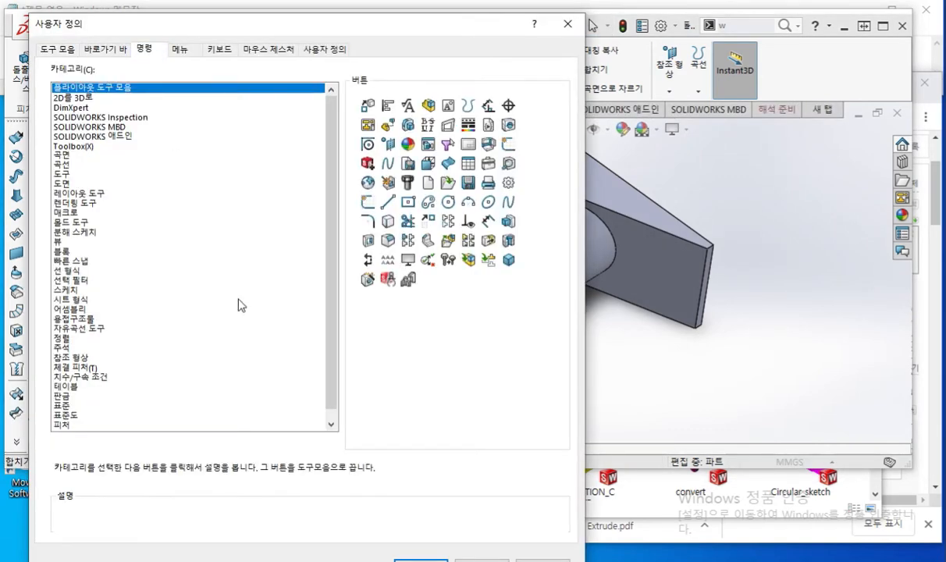
click(65, 426)
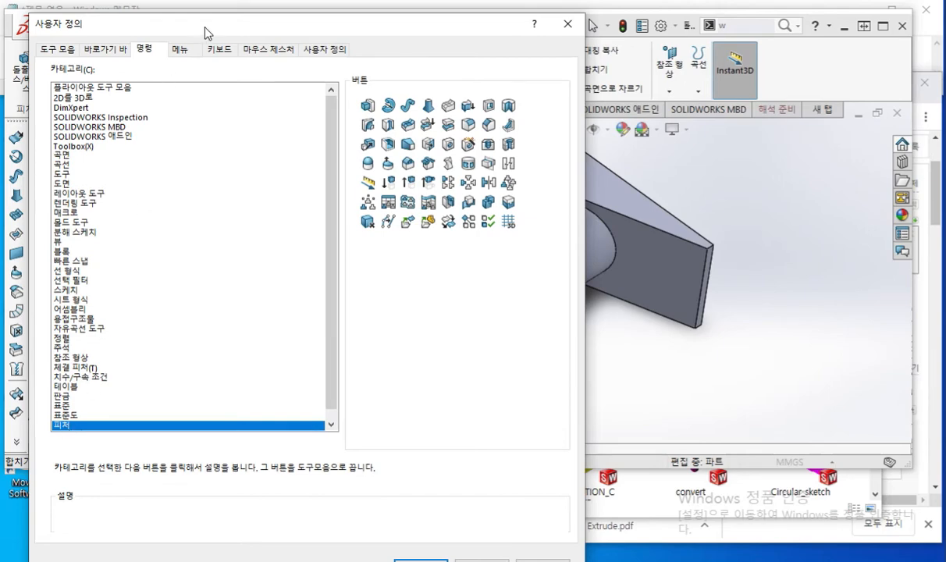
drag(202, 28, 175, 130)
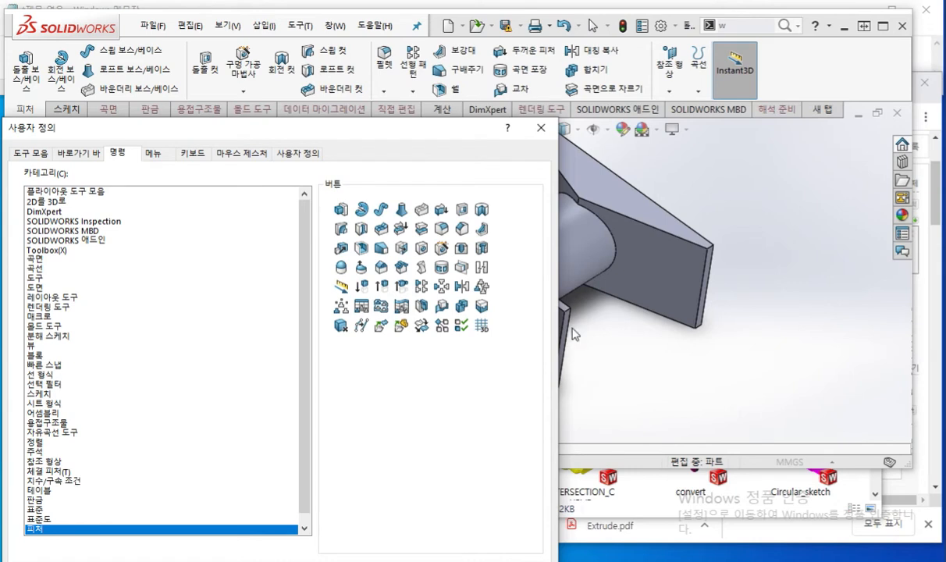
Step: Link the Combine icon to its ribbon entry with the screen pen, clear the marks, then remove Combine from the ribbon and add it back
key(F12)
drag(326, 318, 511, 319)
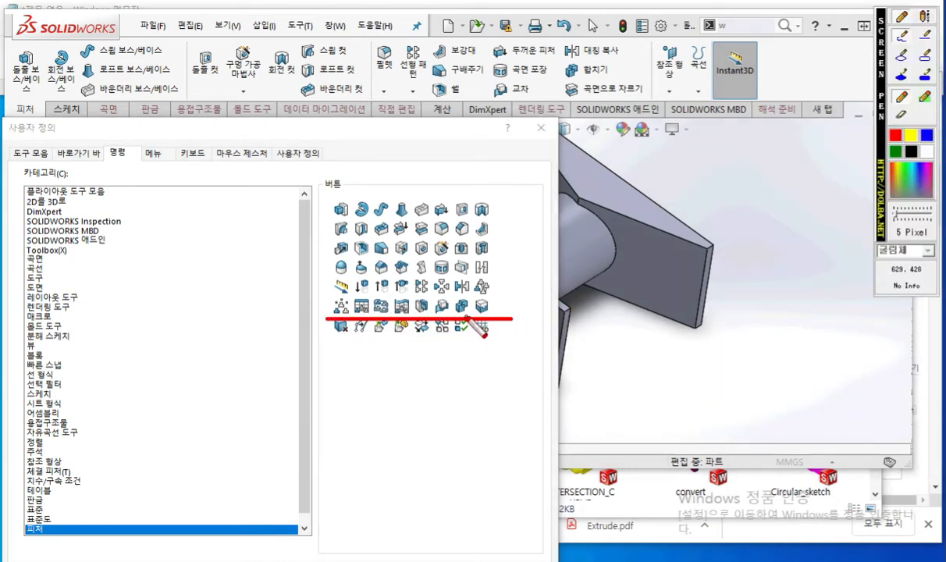
mouse_move(460, 316)
mouse_down()
mouse_move(454, 297)
mouse_move(471, 306)
mouse_move(459, 319)
mouse_move(453, 301)
mouse_move(546, 266)
mouse_move(600, 99)
mouse_move(593, 82)
mouse_move(604, 88)
mouse_up()
mouse_move(554, 60)
mouse_down()
mouse_move(635, 59)
mouse_move(634, 67)
mouse_move(554, 66)
mouse_up()
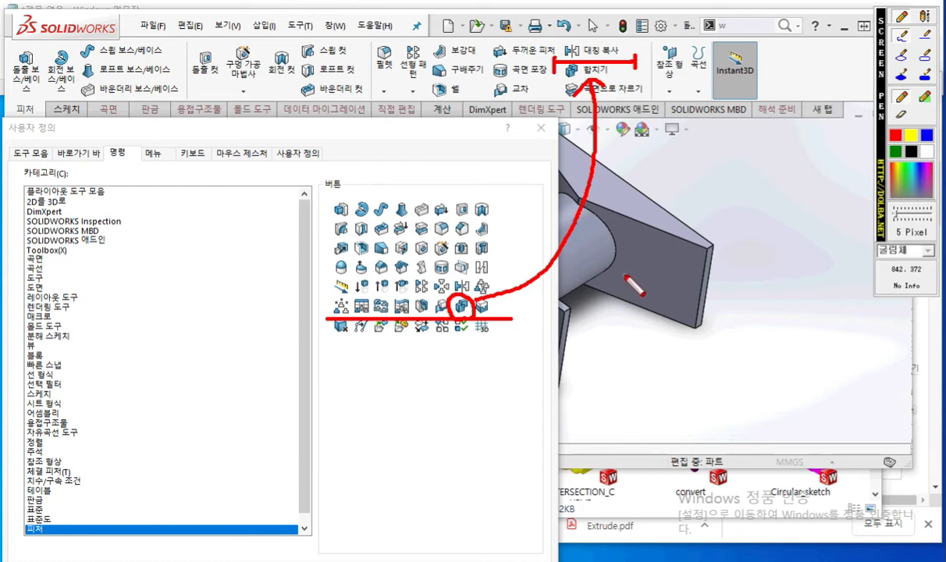
key(Escape)
mouse_move(601, 70)
mouse_down()
mouse_move(650, 236)
mouse_move(706, 251)
mouse_up()
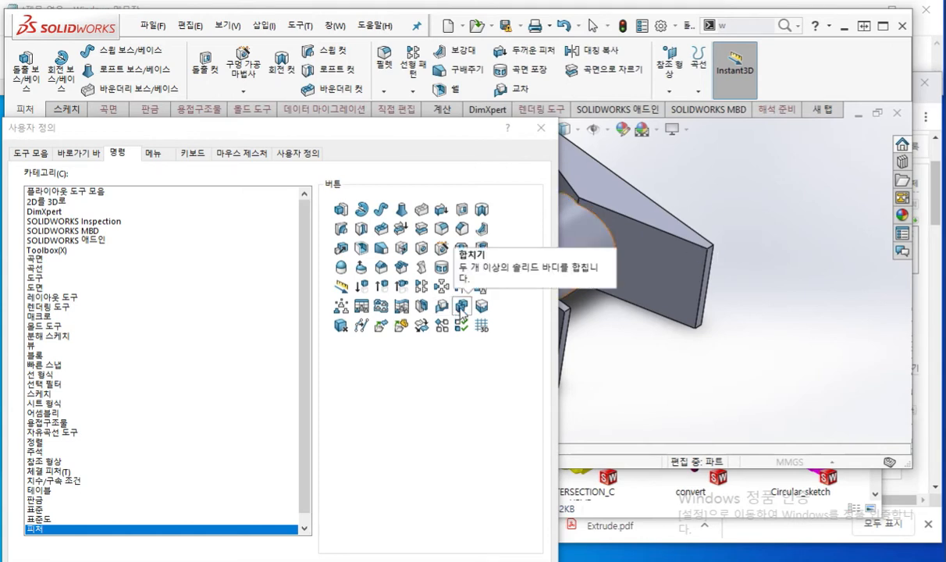
drag(462, 310, 595, 70)
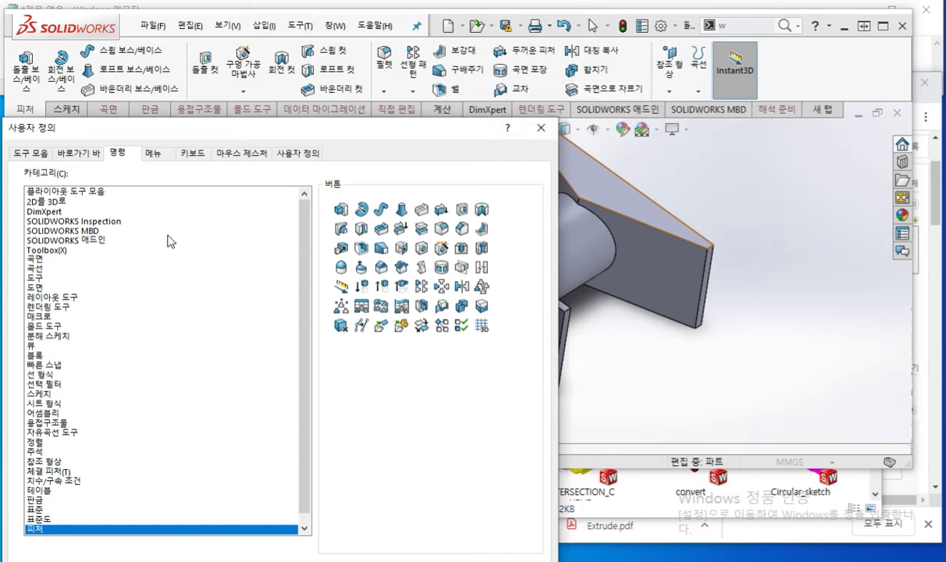
Step: Check the Surfaces command category, return to Features, link the Cut With Surface icon to its ribbon entry with the screen pen, and clear the marks
click(36, 260)
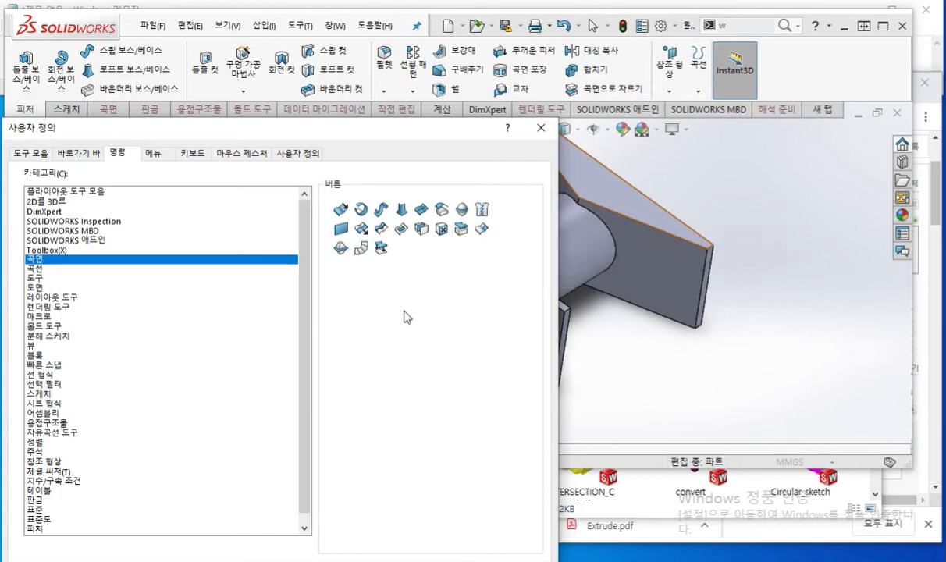
click(37, 529)
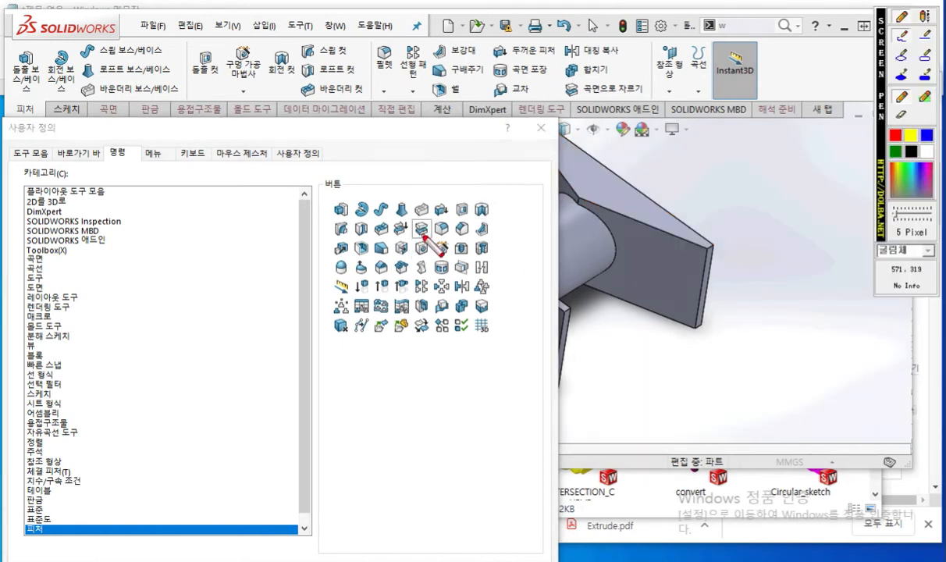
drag(327, 242, 511, 242)
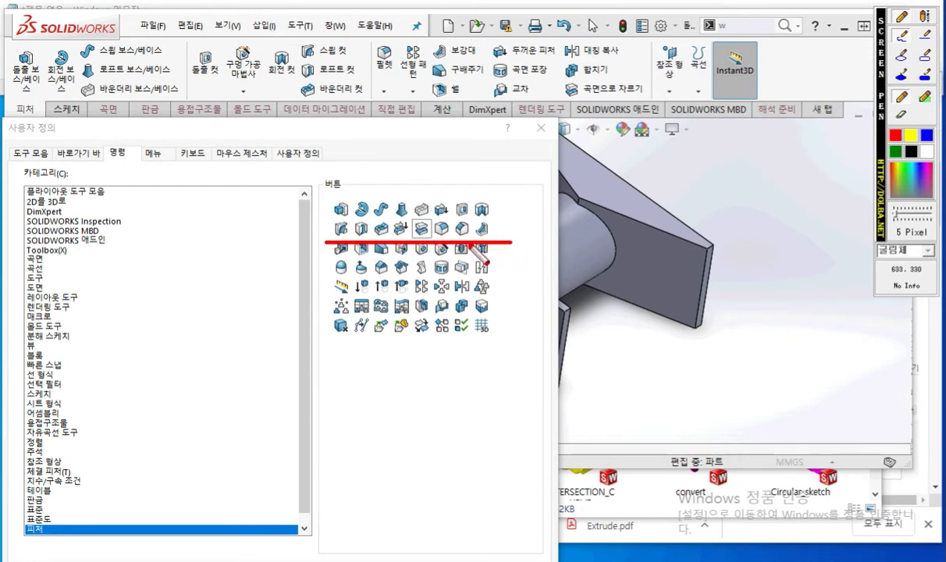
mouse_move(434, 245)
mouse_down()
mouse_move(404, 226)
mouse_move(437, 218)
mouse_move(414, 242)
mouse_move(428, 232)
mouse_move(431, 267)
mouse_move(617, 258)
mouse_move(601, 144)
mouse_move(611, 90)
mouse_move(593, 100)
mouse_move(634, 123)
mouse_up()
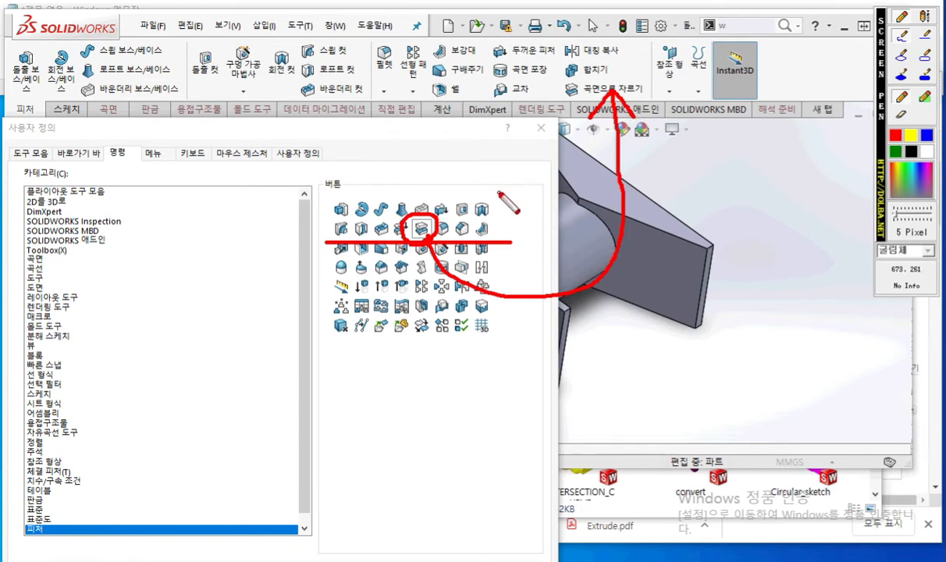
key(Escape)
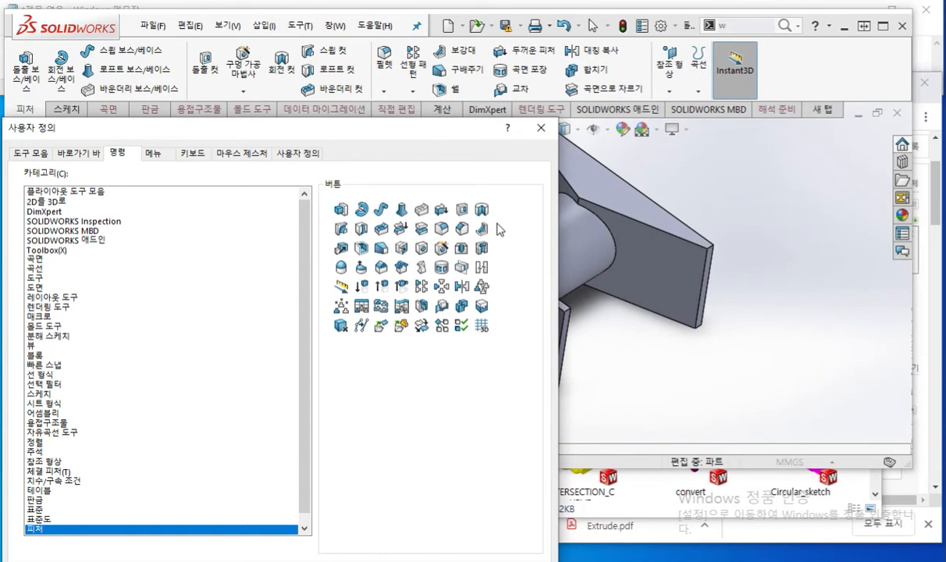
Step: Mark the Thicken icon with the screen pen, clear the marks, and add the Thicken command to the Features ribbon
key(F12)
drag(317, 218, 510, 217)
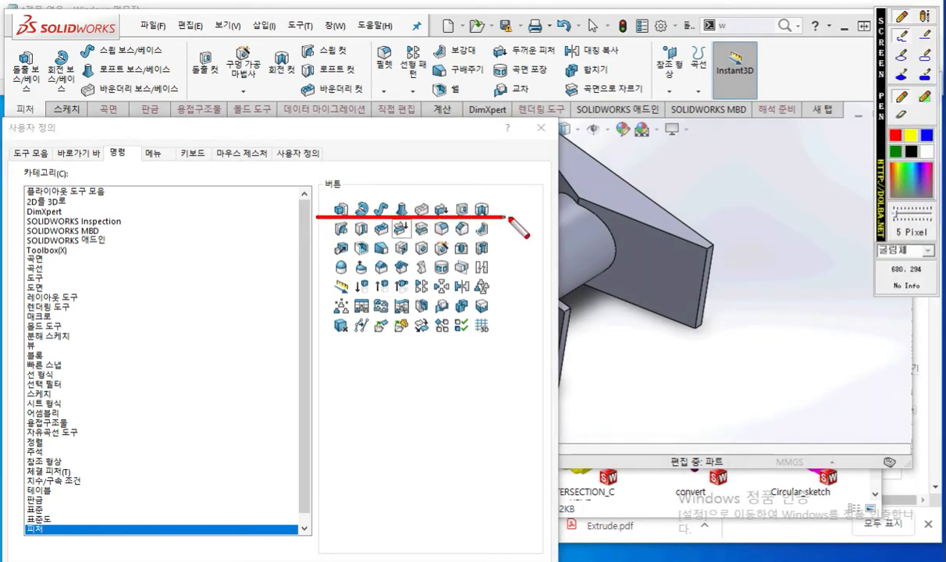
mouse_move(450, 220)
mouse_down()
mouse_move(445, 232)
mouse_move(436, 226)
mouse_move(434, 204)
mouse_move(448, 198)
mouse_move(449, 226)
mouse_move(597, 125)
mouse_move(604, 104)
mouse_move(586, 122)
mouse_move(613, 133)
mouse_up()
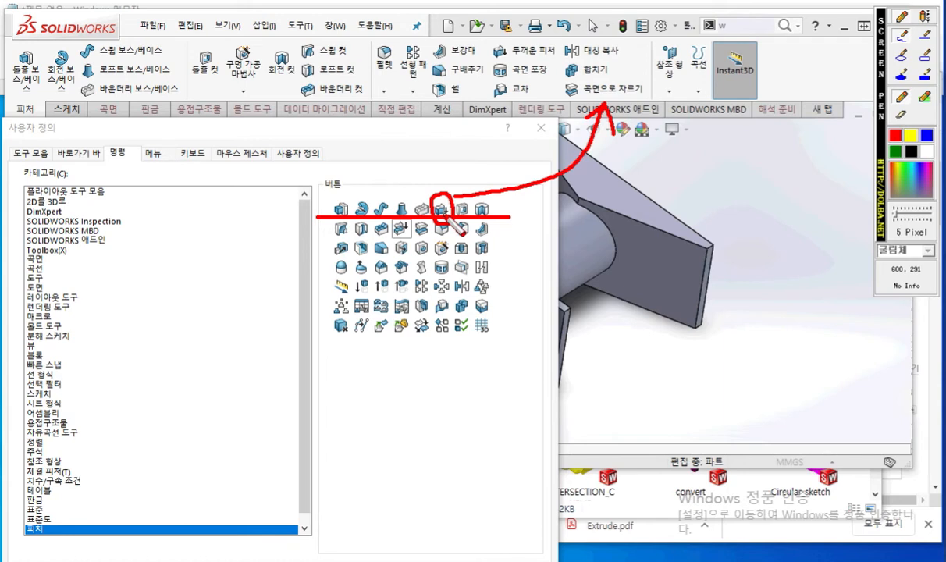
key(Escape)
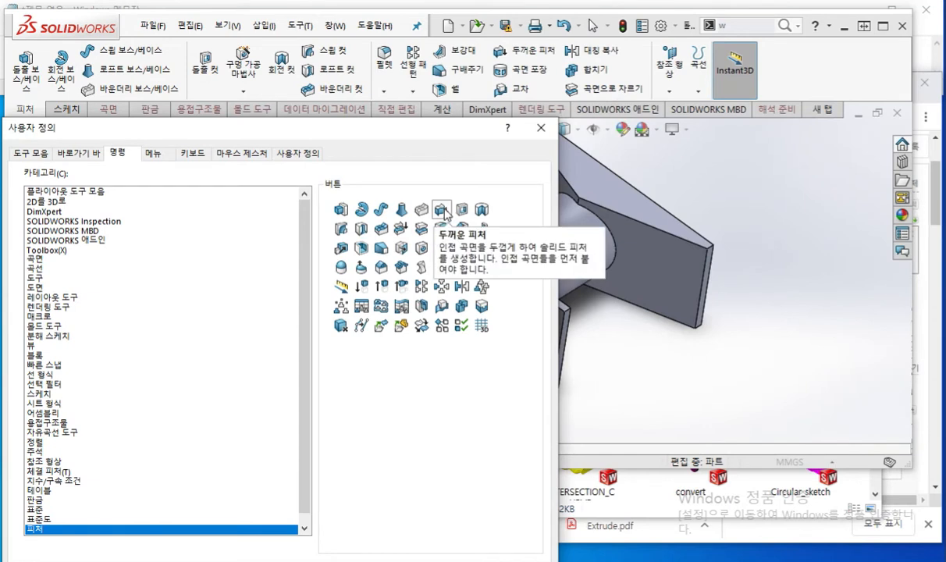
mouse_move(443, 212)
mouse_down()
mouse_move(519, 173)
mouse_move(511, 119)
mouse_move(601, 99)
mouse_up()
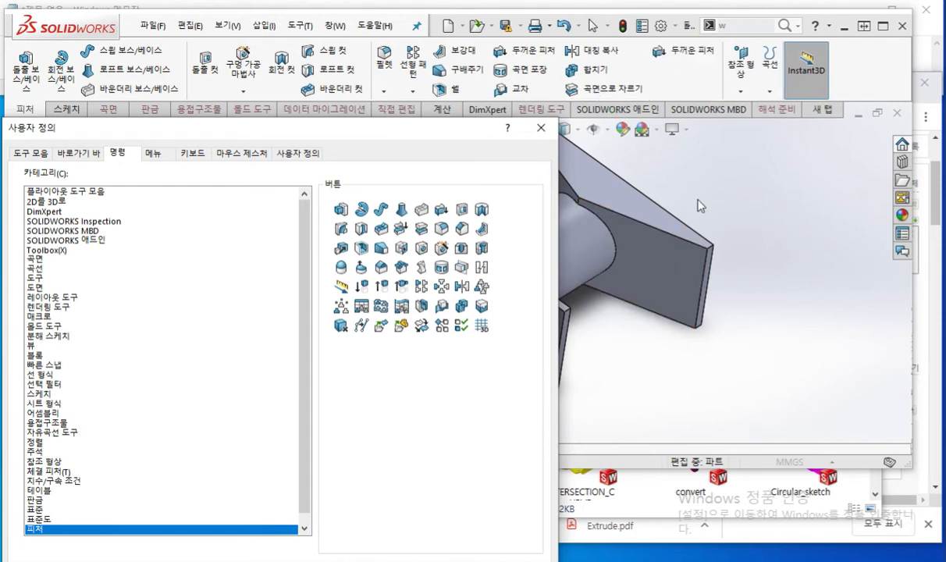
Step: Underline Combine, Cut With Surface and Thicken on the ribbon with the screen pen, then clear the marks and close the Customize dialog
key(F12)
drag(551, 79, 632, 75)
drag(562, 100, 652, 96)
drag(648, 60, 730, 59)
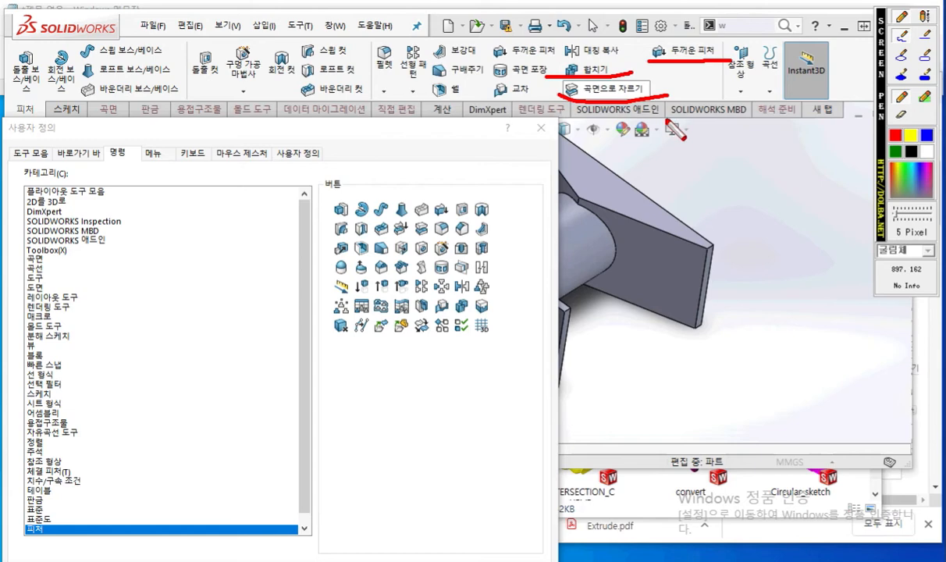
key(F12)
click(540, 127)
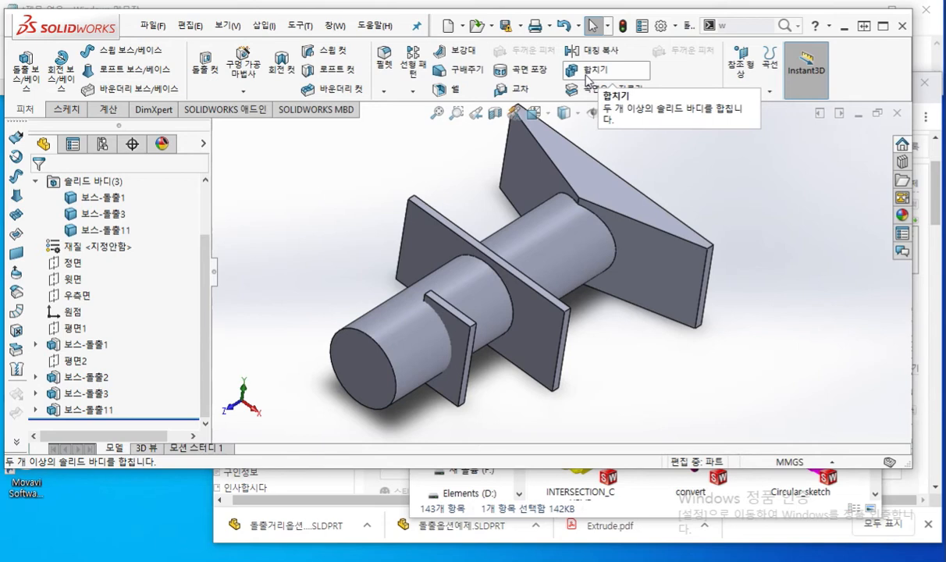
Step: Locate the Combine command among the insertable feature commands
click(264, 34)
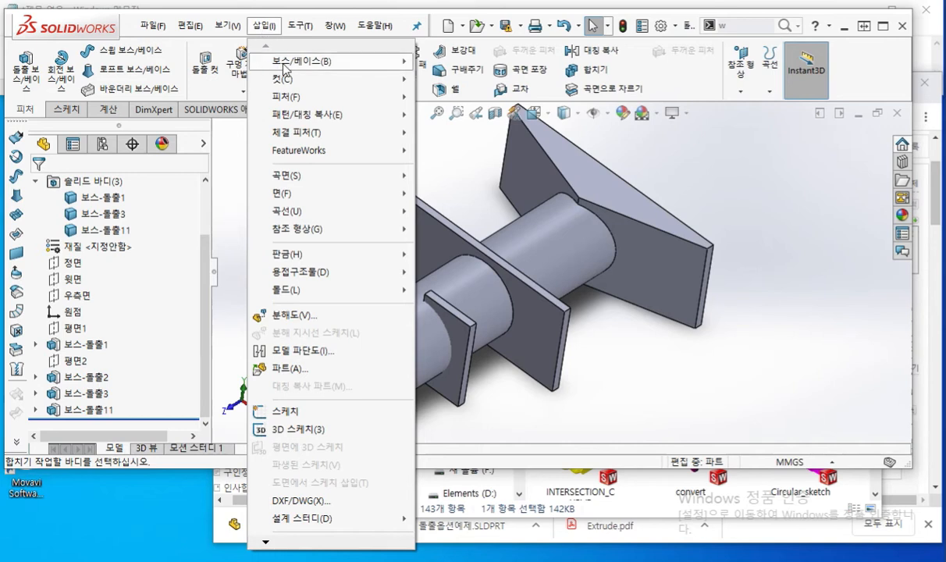
mouse_move(285, 68)
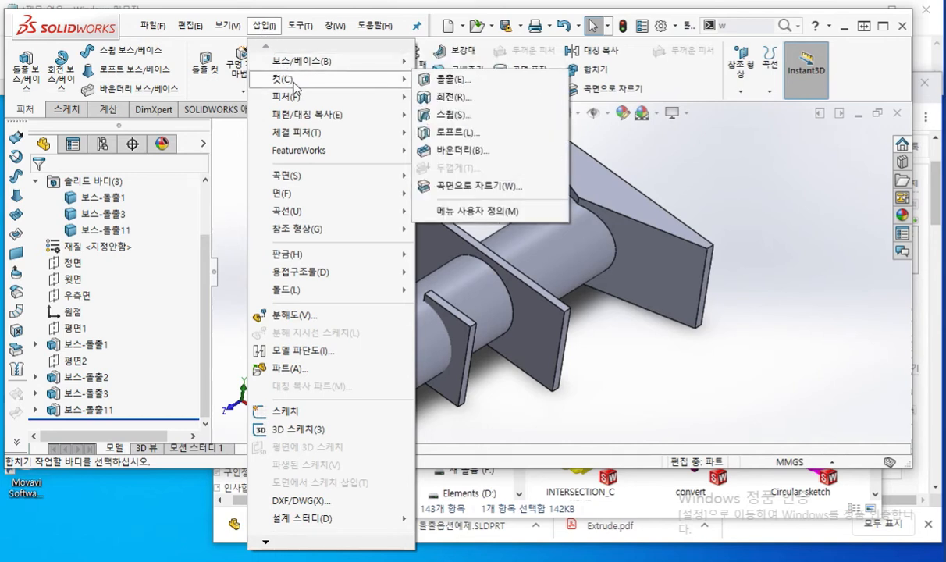
mouse_move(306, 104)
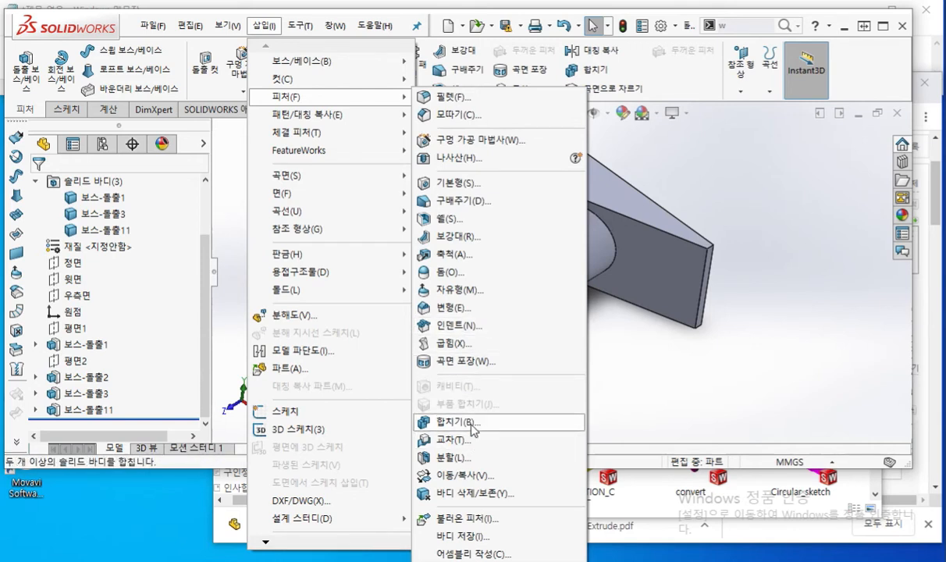
click(471, 422)
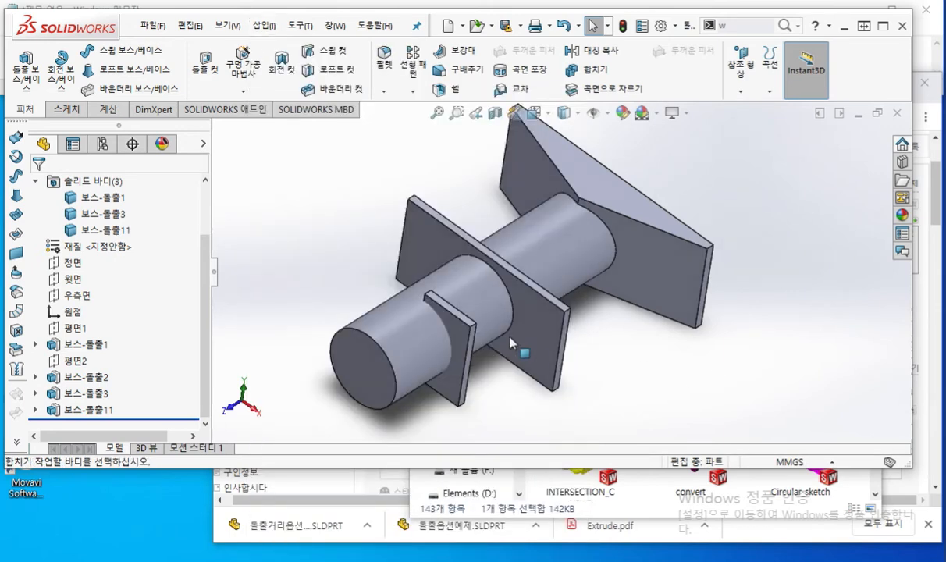
Step: Start the Combine command and label its three operation types "add", "subtract" and an abbreviated "ins~" with the screen pen
click(591, 72)
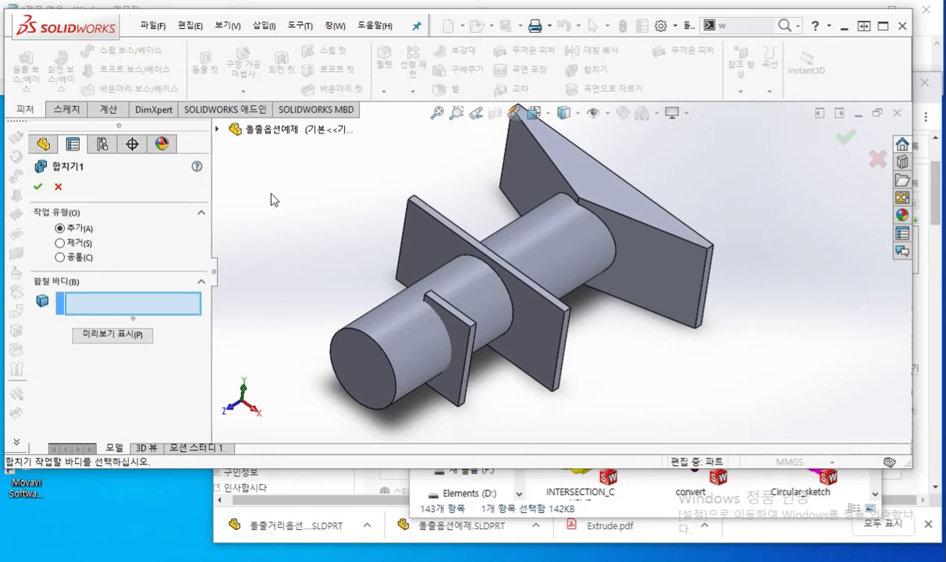
key(F12)
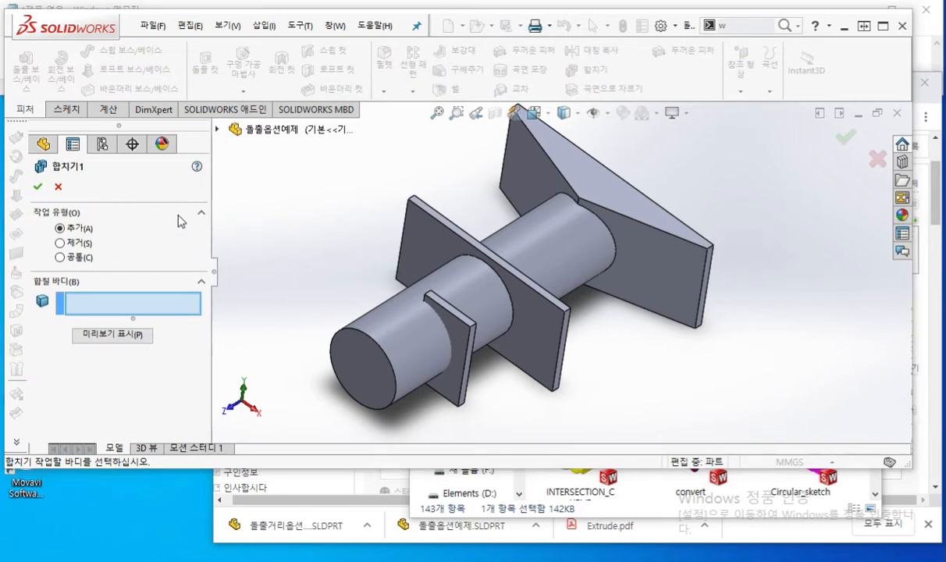
mouse_move(100, 227)
mouse_down()
mouse_move(139, 188)
mouse_move(183, 182)
mouse_move(201, 161)
mouse_move(213, 172)
mouse_move(224, 144)
mouse_move(225, 187)
mouse_up()
mouse_move(102, 249)
mouse_down()
mouse_move(153, 226)
mouse_move(208, 236)
mouse_move(232, 210)
mouse_move(253, 233)
mouse_move(307, 215)
mouse_move(305, 235)
mouse_up()
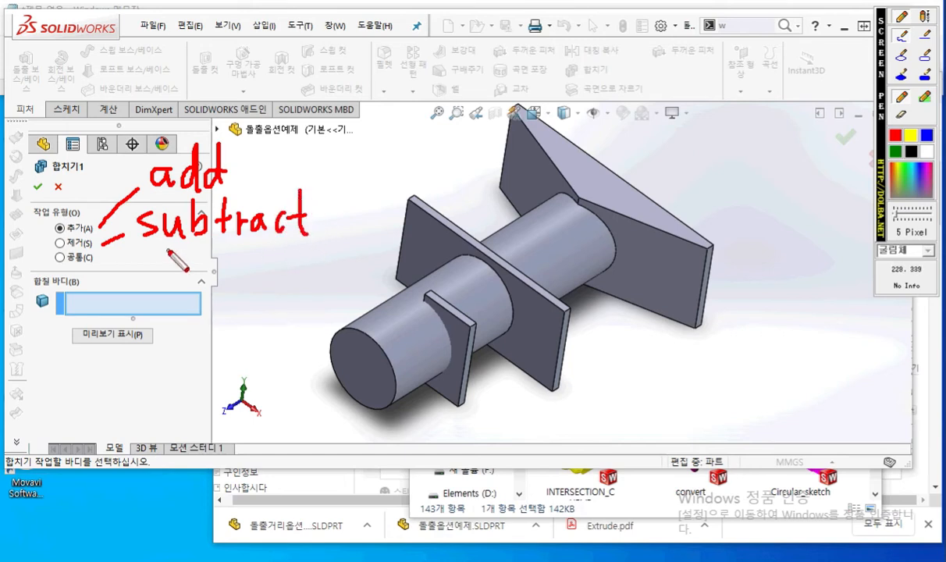
drag(104, 263, 134, 272)
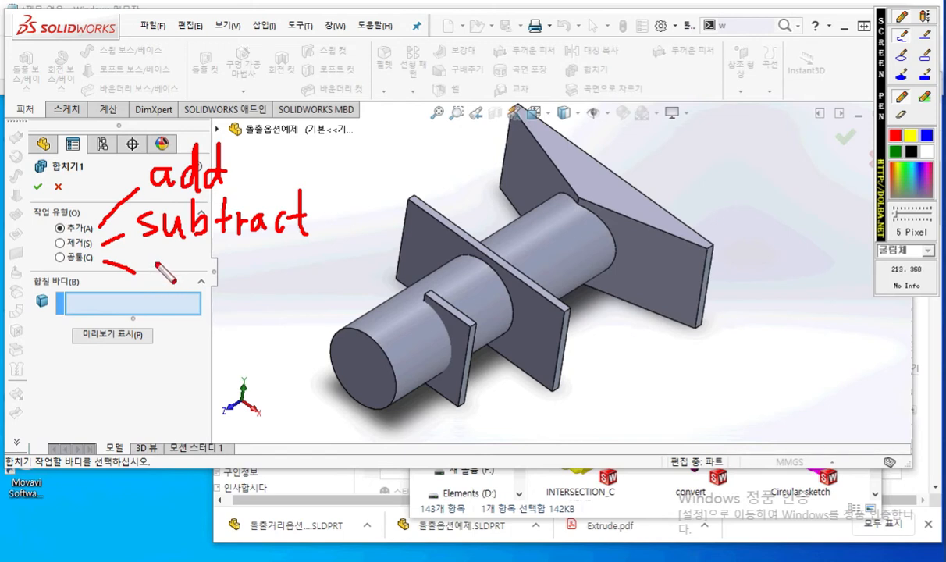
click(156, 254)
mouse_move(155, 279)
mouse_down()
mouse_move(155, 291)
mouse_move(222, 290)
mouse_move(210, 302)
mouse_up()
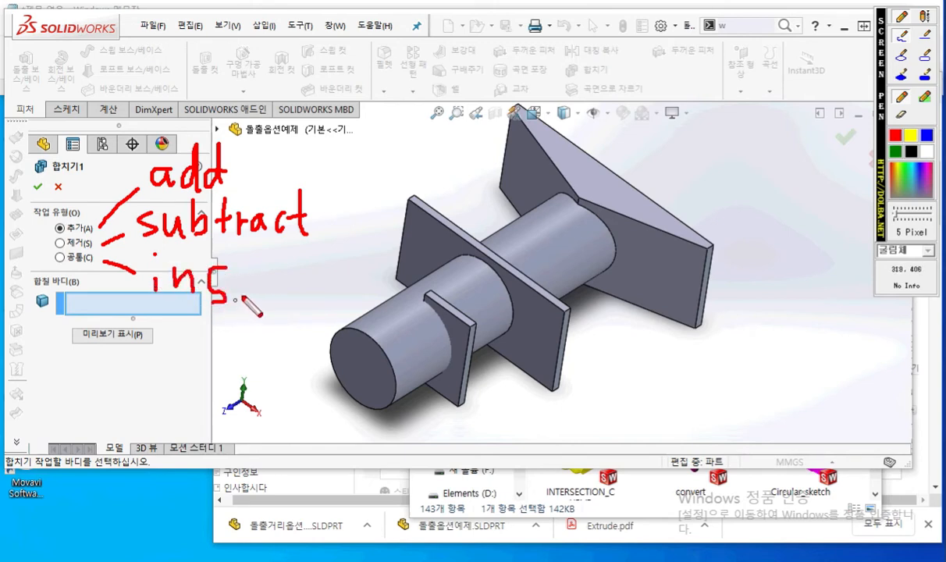
mouse_move(251, 271)
mouse_down()
mouse_move(244, 285)
mouse_move(306, 277)
mouse_up()
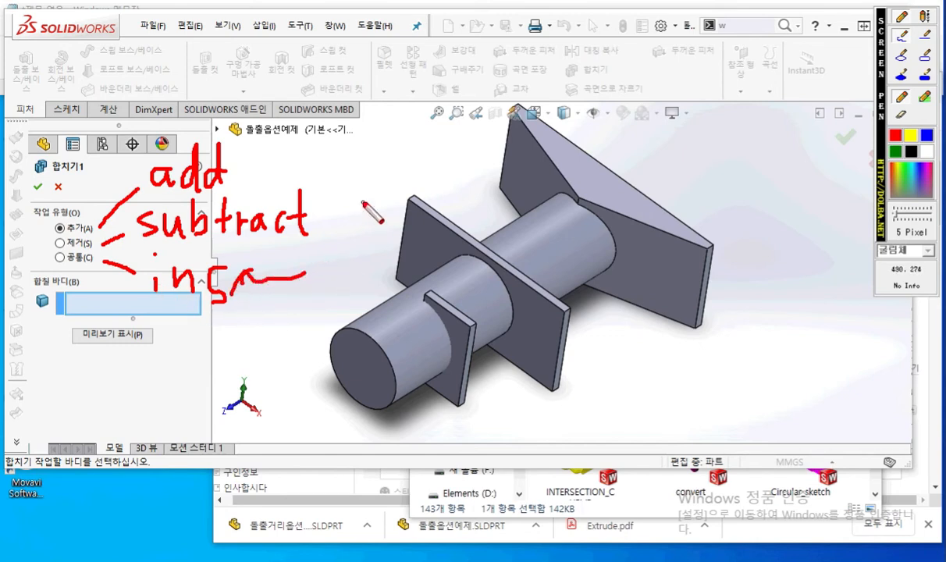
Step: Draw a vertical dividing line and an arrow from "add" across it, and write "Union" at the arrow's end with the screen pen
drag(342, 115, 342, 370)
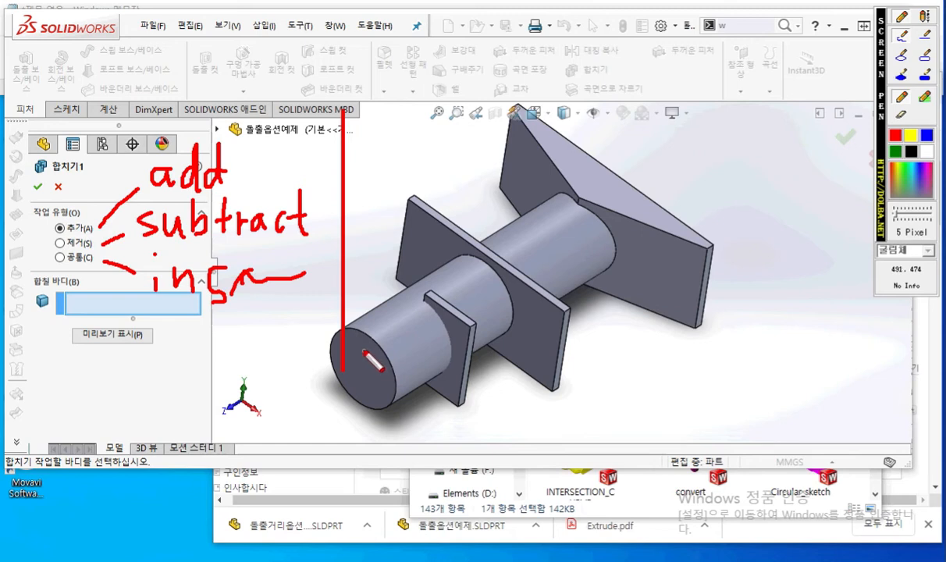
mouse_move(286, 164)
mouse_down()
mouse_move(413, 165)
mouse_move(392, 179)
mouse_up()
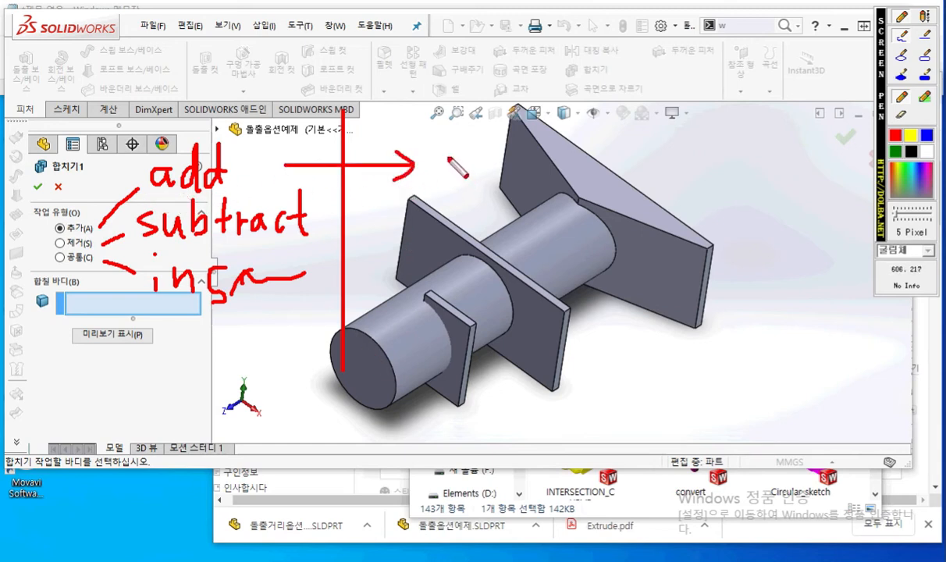
mouse_move(438, 134)
mouse_down()
mouse_move(456, 161)
mouse_move(456, 134)
mouse_up()
mouse_move(481, 166)
mouse_down()
mouse_move(482, 144)
mouse_move(493, 166)
mouse_up()
drag(503, 118, 504, 164)
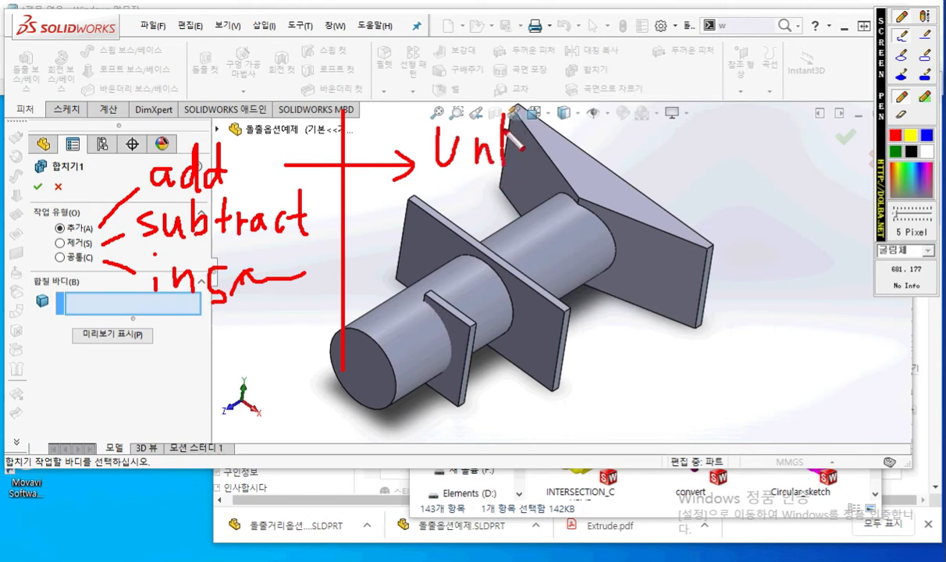
drag(500, 88, 501, 98)
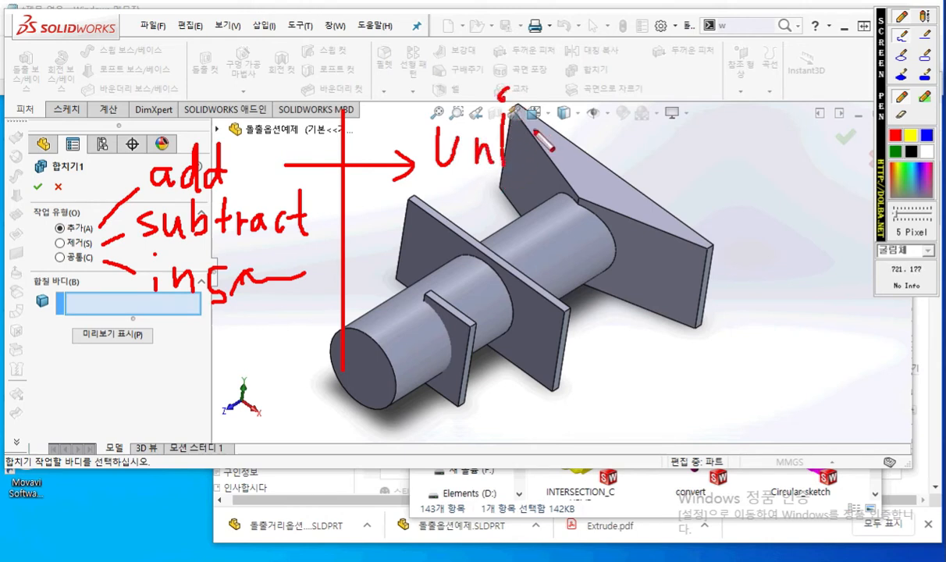
mouse_move(517, 136)
mouse_down()
mouse_move(537, 157)
mouse_move(537, 134)
mouse_move(574, 135)
mouse_move(582, 164)
mouse_move(527, 132)
mouse_move(538, 137)
mouse_up()
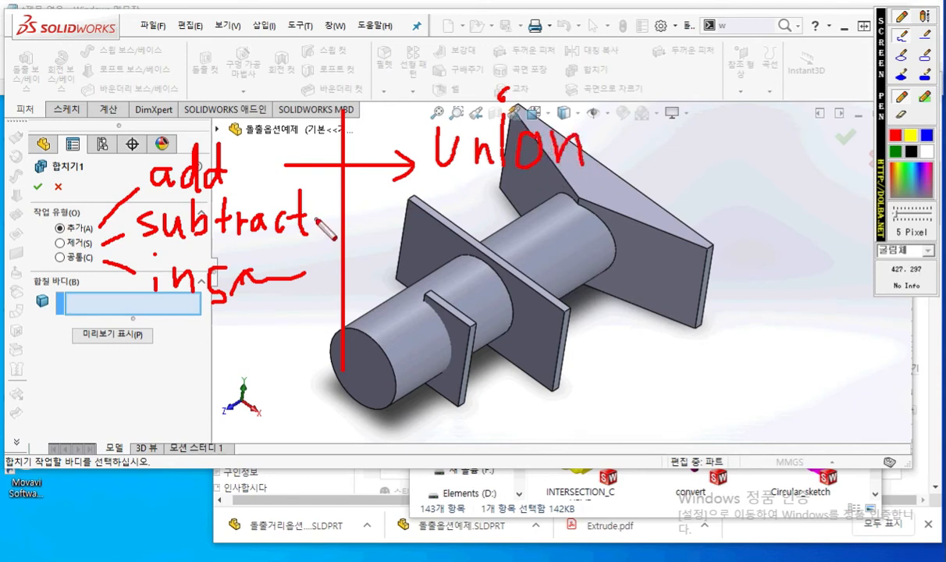
Step: Draw arrows from the subtract and intersect labels with the screen pen and write "sub~" and "in~" at their ends
mouse_move(316, 216)
mouse_down()
mouse_move(416, 214)
mouse_move(404, 231)
mouse_up()
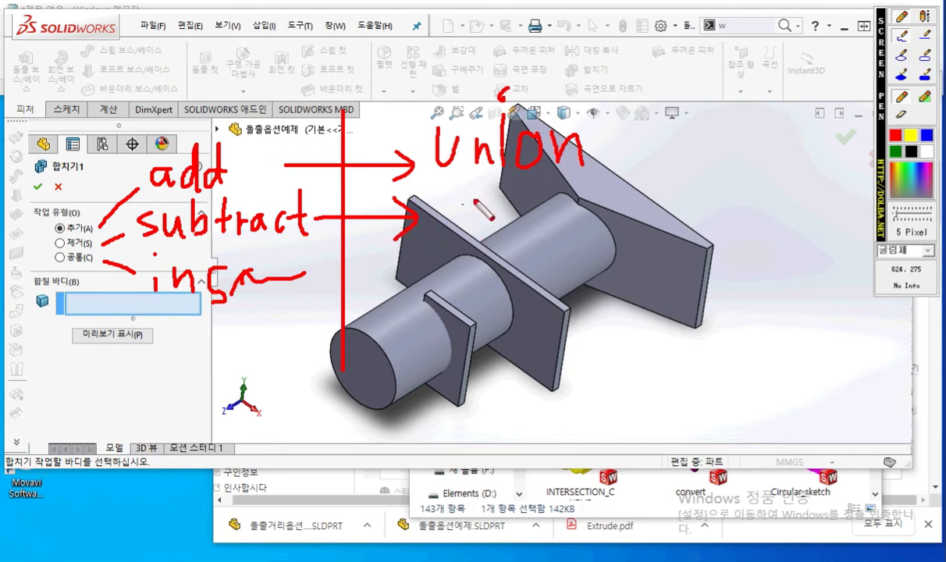
mouse_move(468, 195)
mouse_down()
mouse_move(462, 214)
mouse_move(497, 221)
mouse_move(515, 205)
mouse_move(514, 212)
mouse_move(592, 205)
mouse_up()
mouse_move(318, 293)
mouse_down()
mouse_move(404, 292)
mouse_move(395, 308)
mouse_up()
click(453, 258)
mouse_move(453, 277)
mouse_down()
mouse_move(452, 309)
mouse_move(584, 288)
mouse_up()
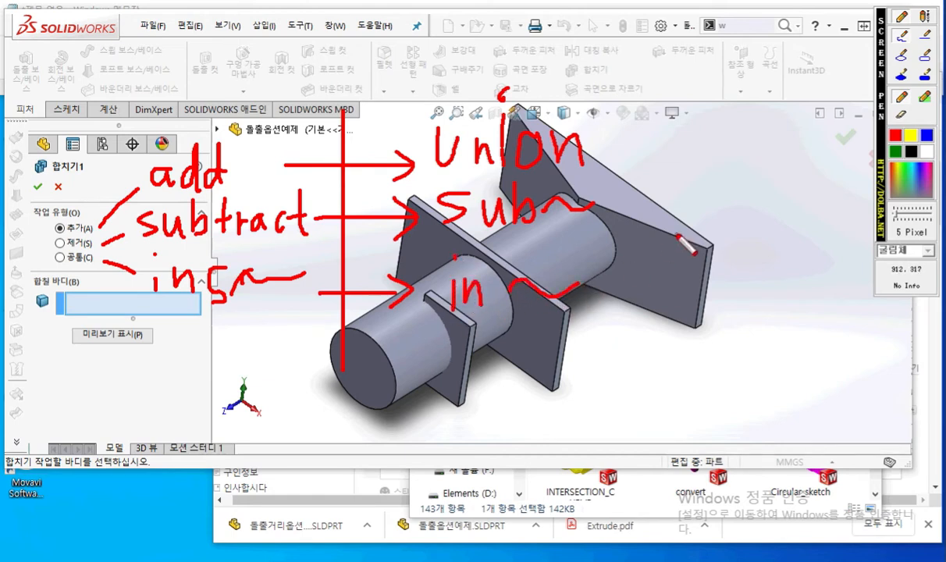
Step: Sketch two overlapping circles with the screen pen, hatch both completely, and point an arrow from them to "Union"
mouse_move(748, 138)
mouse_down()
mouse_move(663, 168)
mouse_move(739, 129)
mouse_move(788, 125)
mouse_move(747, 160)
mouse_move(810, 152)
mouse_move(787, 173)
mouse_up()
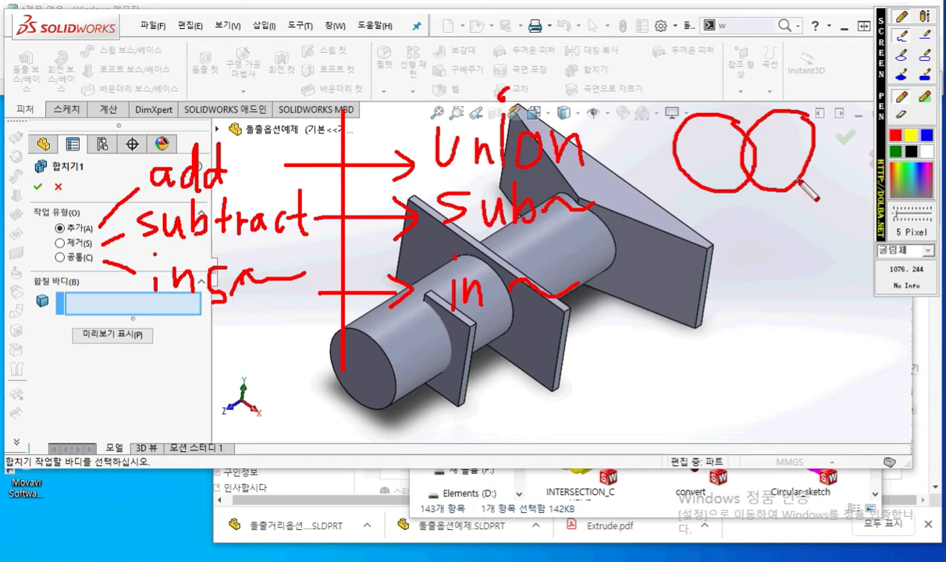
mouse_move(694, 125)
mouse_down()
mouse_move(677, 185)
mouse_move(691, 194)
mouse_up()
mouse_move(738, 134)
mouse_down()
mouse_move(711, 160)
mouse_move(702, 200)
mouse_move(740, 181)
mouse_up()
mouse_move(780, 124)
mouse_down()
mouse_move(753, 187)
mouse_move(768, 187)
mouse_up()
drag(811, 144, 785, 183)
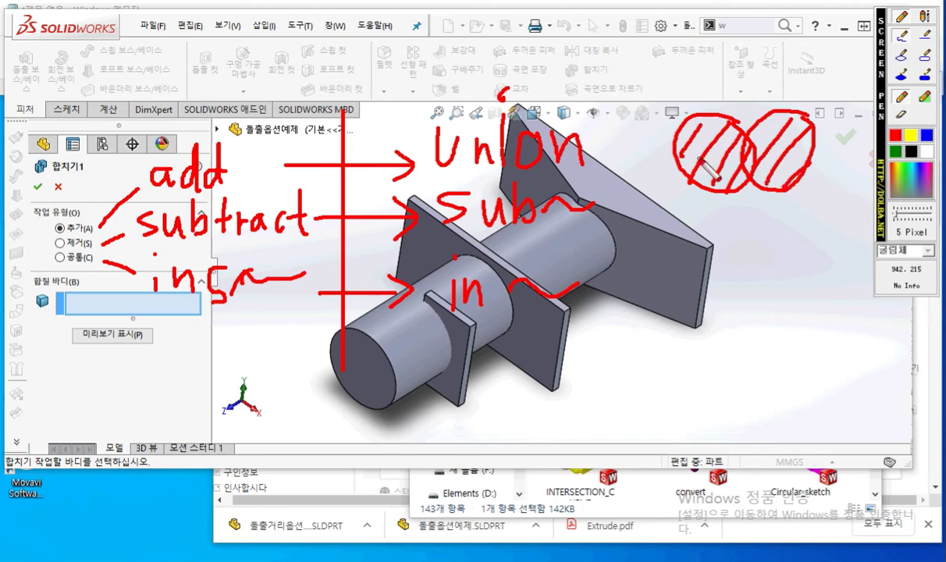
mouse_move(671, 156)
mouse_down()
mouse_move(607, 153)
mouse_move(634, 168)
mouse_up()
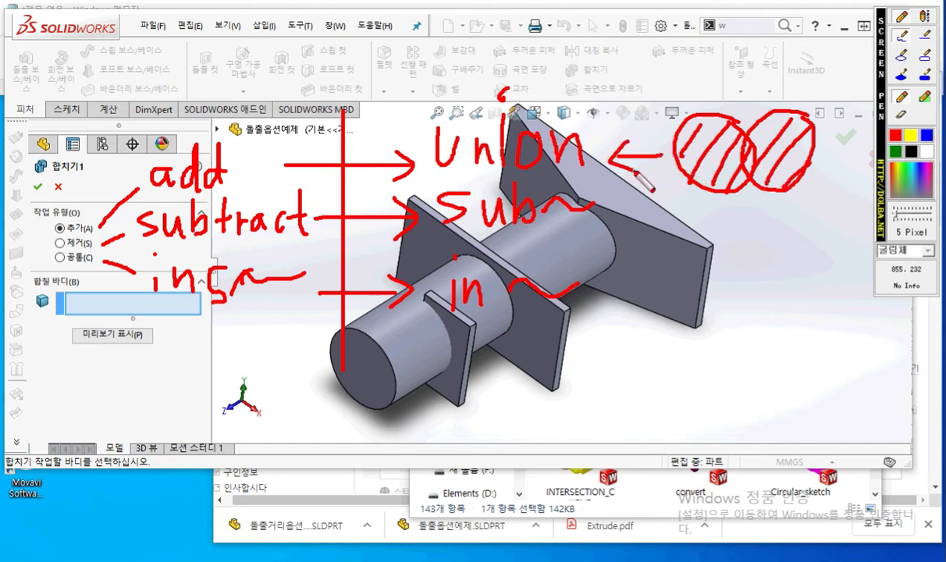
Step: Sketch a second pair of overlapping circles, hatch only the left one, and point an arrow from it to "sub~"
mouse_move(765, 209)
mouse_down()
mouse_move(712, 209)
mouse_move(738, 273)
mouse_move(764, 209)
mouse_up()
mouse_move(839, 215)
mouse_down()
mouse_move(756, 234)
mouse_move(845, 246)
mouse_move(836, 204)
mouse_up()
mouse_move(735, 210)
mouse_down()
mouse_move(715, 237)
mouse_move(717, 259)
mouse_up()
mouse_move(755, 234)
mouse_down()
mouse_move(734, 264)
mouse_move(747, 276)
mouse_up()
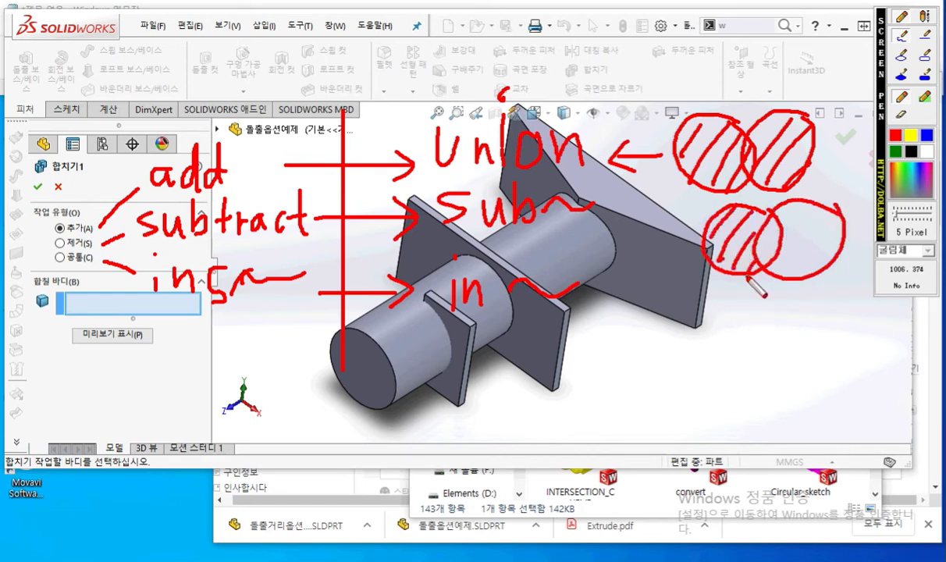
mouse_move(706, 230)
mouse_down()
mouse_move(619, 231)
mouse_move(659, 259)
mouse_up()
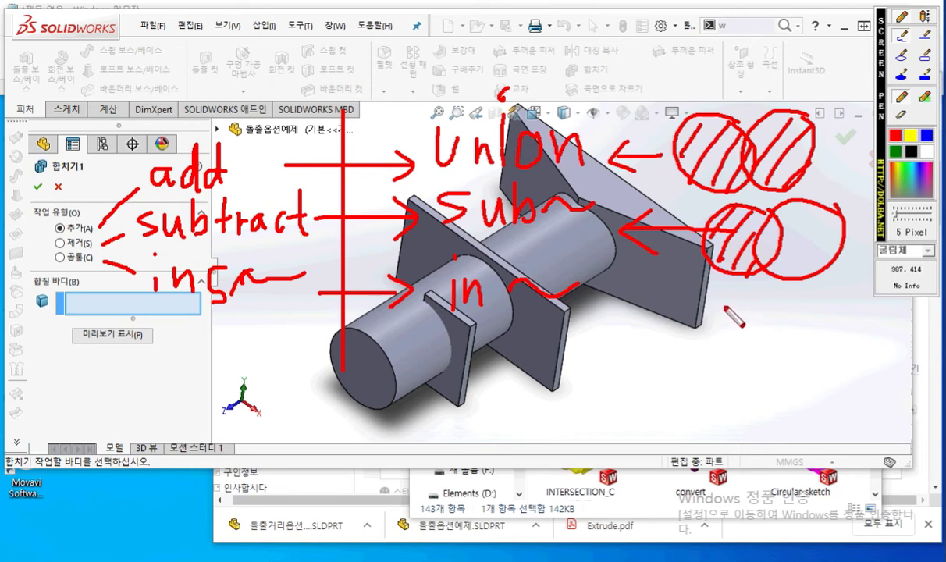
Step: Sketch a third pair of overlapping circles, hatch only their shared area, and point an arrow from them to "in~"
mouse_move(756, 295)
mouse_down()
mouse_move(781, 353)
mouse_move(758, 292)
mouse_up()
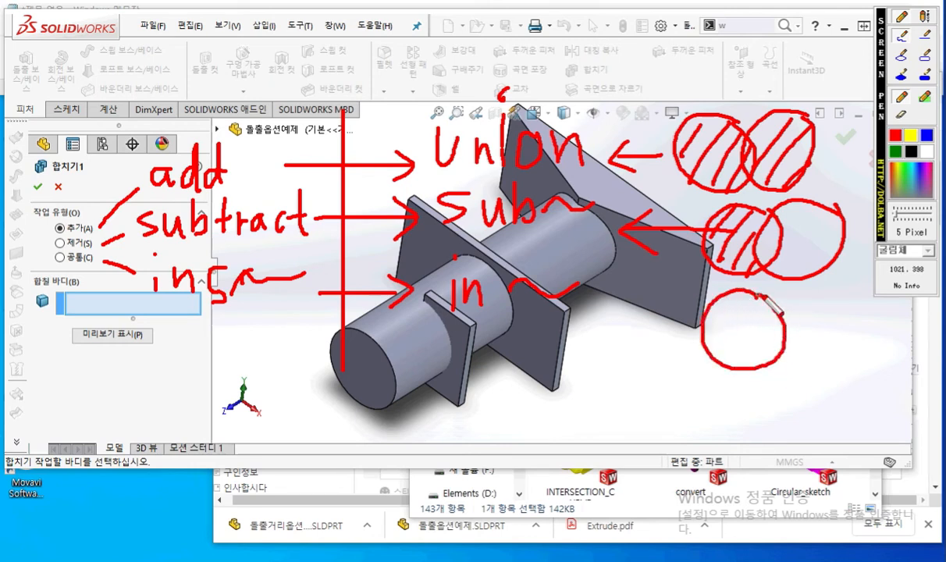
mouse_move(820, 297)
mouse_down()
mouse_move(757, 339)
mouse_move(838, 341)
mouse_move(759, 315)
mouse_move(763, 344)
mouse_move(776, 353)
mouse_up()
drag(687, 326, 581, 312)
mouse_move(624, 289)
mouse_down()
mouse_move(581, 313)
mouse_move(614, 344)
mouse_up()
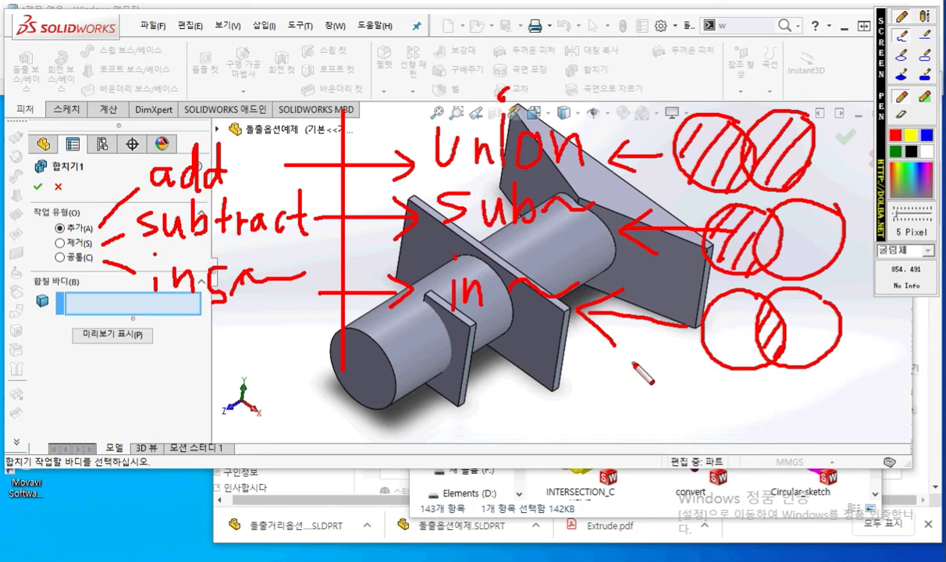
Step: Underline the "Union", "sub~" and "in~" notes with the screen pen
drag(433, 171, 587, 167)
drag(416, 235, 566, 233)
drag(421, 320, 574, 323)
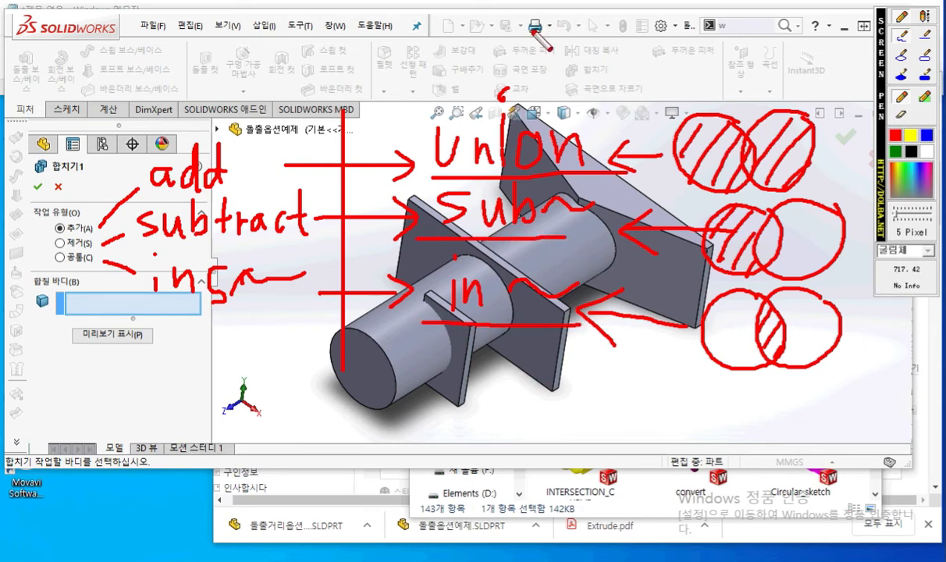
Step: Write the heading "boolean 연산" above the notes with the screen pen and underline it with a wavy line
mouse_move(451, 11)
mouse_down()
mouse_move(452, 45)
mouse_move(471, 66)
mouse_move(455, 52)
mouse_move(489, 61)
mouse_move(509, 49)
mouse_move(545, 48)
mouse_move(560, 74)
mouse_move(601, 72)
mouse_up()
drag(636, 45, 639, 71)
mouse_move(640, 28)
mouse_down()
mouse_move(642, 68)
mouse_move(688, 66)
mouse_up()
drag(737, 27, 763, 29)
drag(753, 40, 764, 47)
drag(755, 52, 773, 60)
mouse_move(791, 28)
mouse_down()
mouse_move(782, 49)
mouse_move(800, 50)
mouse_up()
drag(807, 20, 807, 45)
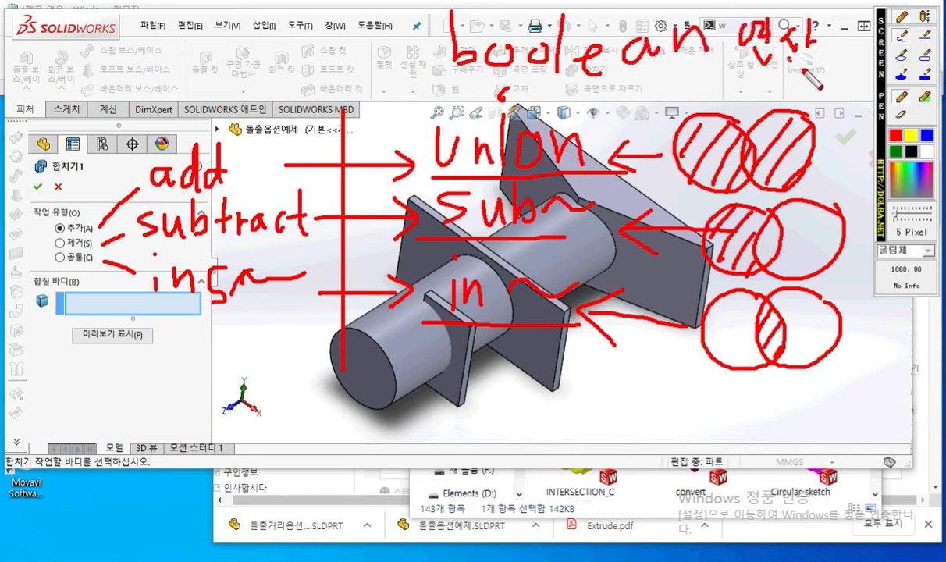
mouse_move(446, 62)
mouse_down()
mouse_move(475, 80)
mouse_move(842, 82)
mouse_up()
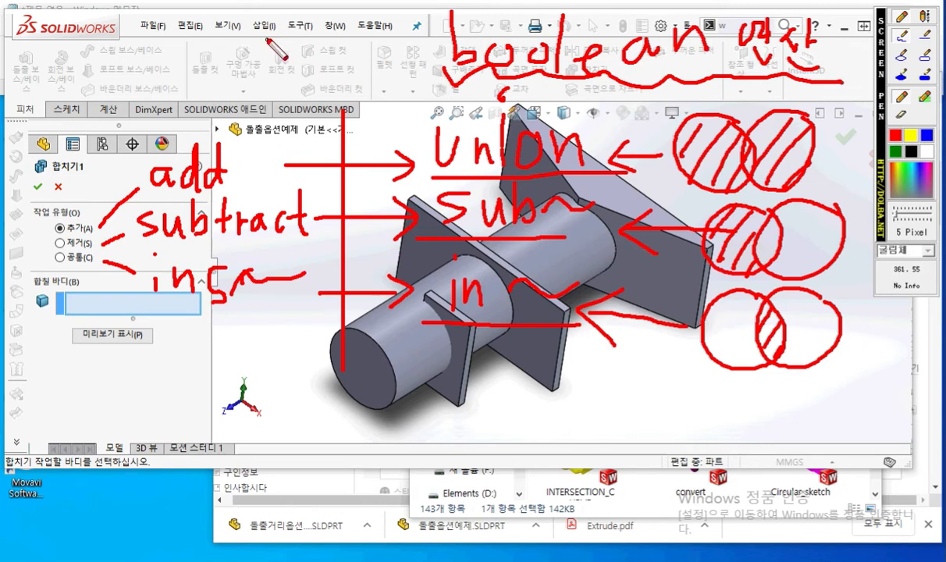
Step: Write "부울작업 =" in front of the boolean heading with the screen pen, then clear all pen marks
mouse_move(269, 19)
mouse_down()
mouse_move(271, 54)
mouse_move(287, 54)
mouse_up()
drag(271, 38, 285, 37)
mouse_move(271, 53)
mouse_down()
mouse_move(297, 62)
mouse_move(286, 81)
mouse_up()
mouse_move(298, 25)
mouse_down()
mouse_move(335, 48)
mouse_move(337, 82)
mouse_up()
drag(344, 35, 361, 35)
drag(355, 36, 341, 61)
drag(353, 48, 368, 64)
mouse_move(369, 44)
mouse_down()
mouse_move(376, 45)
mouse_move(364, 83)
mouse_up()
drag(399, 39, 400, 40)
drag(405, 49, 415, 61)
mouse_move(396, 63)
mouse_down()
mouse_move(397, 78)
mouse_move(416, 80)
mouse_move(414, 69)
mouse_up()
drag(398, 78, 414, 76)
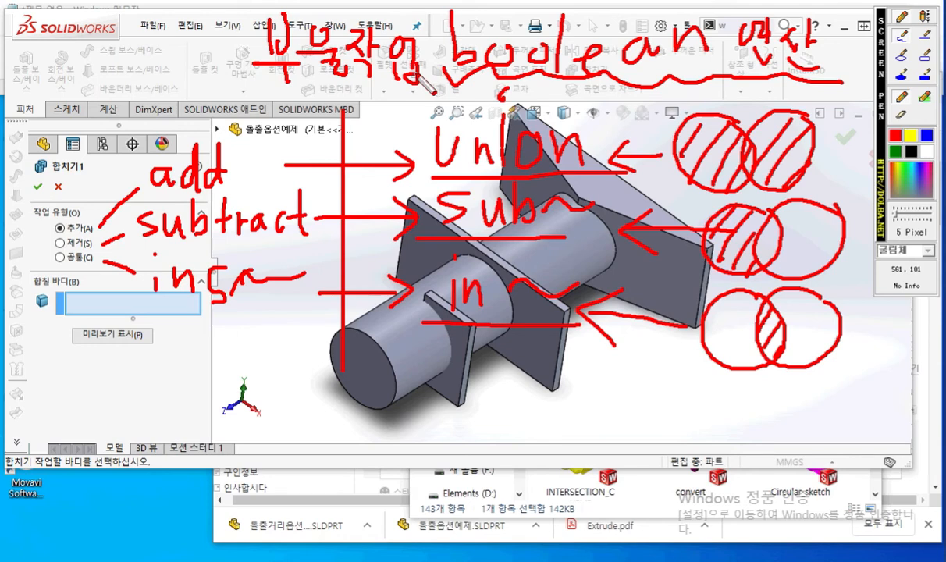
drag(419, 58, 442, 65)
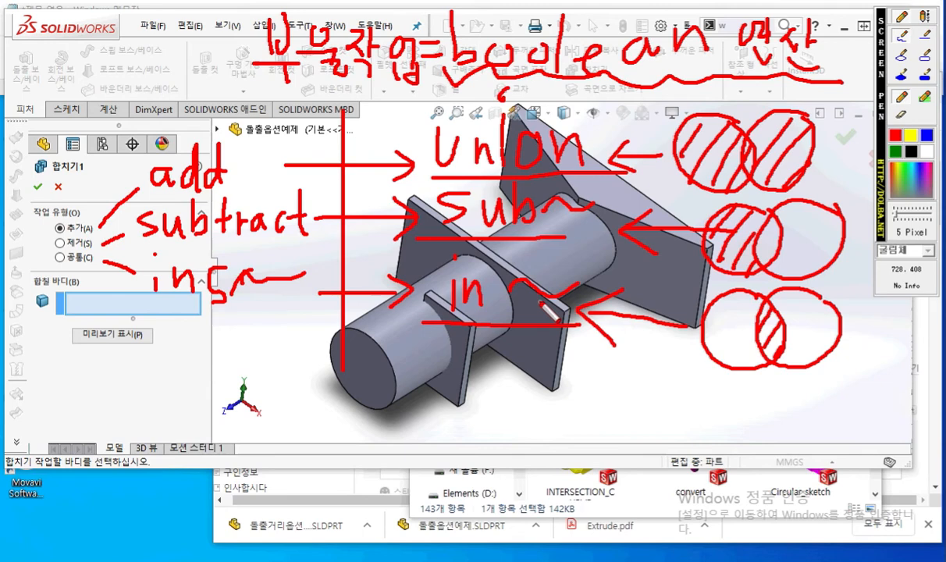
key(Escape)
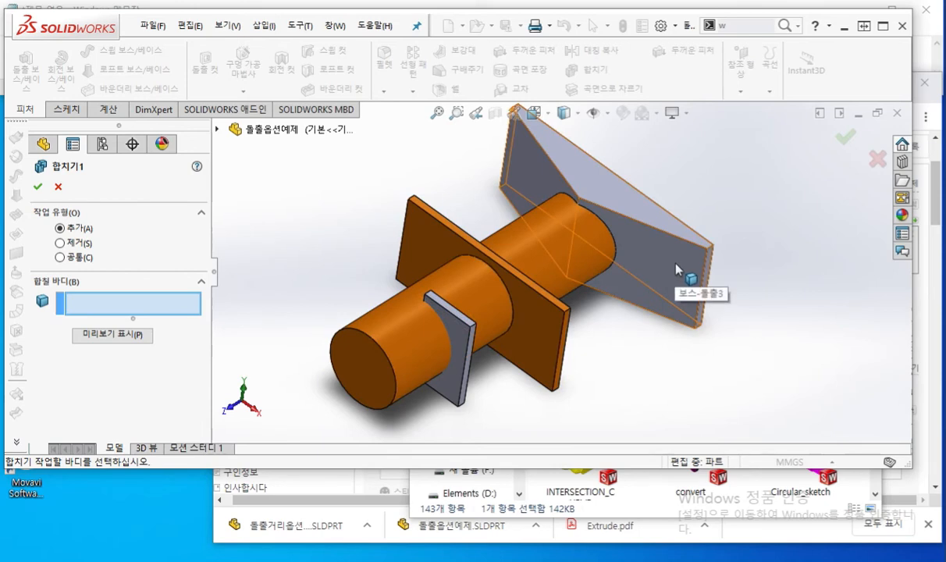
Step: Combine the shaft body with the angled end plate using the Add operation, pointing pen arrows from both to the body list while selecting
click(472, 269)
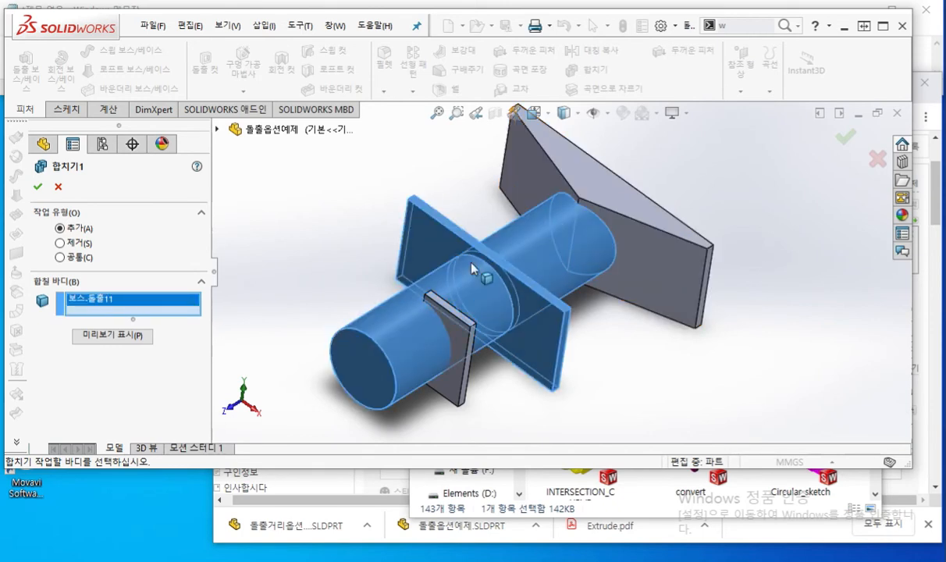
key(F12)
mouse_move(471, 262)
mouse_down()
mouse_move(242, 238)
mouse_move(167, 294)
mouse_move(163, 280)
mouse_move(195, 297)
mouse_up()
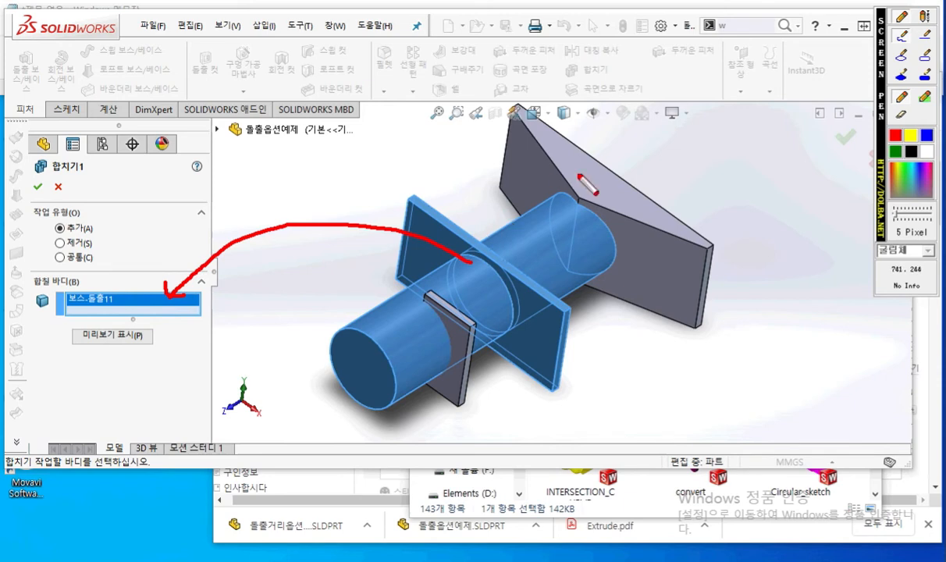
mouse_move(553, 168)
mouse_down()
mouse_move(349, 69)
mouse_move(187, 245)
mouse_move(166, 293)
mouse_up()
mouse_move(166, 248)
mouse_down()
mouse_move(166, 294)
mouse_move(205, 279)
mouse_up()
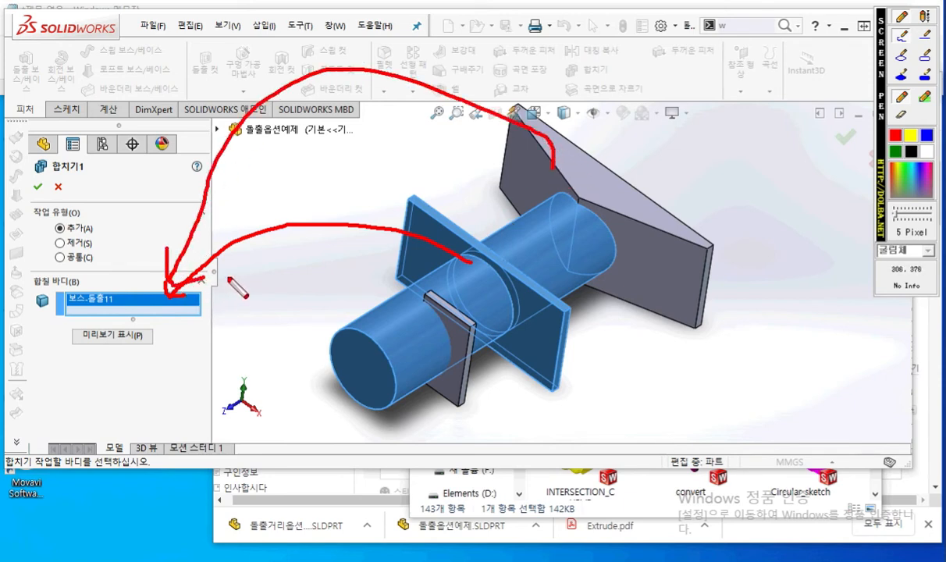
key(Escape)
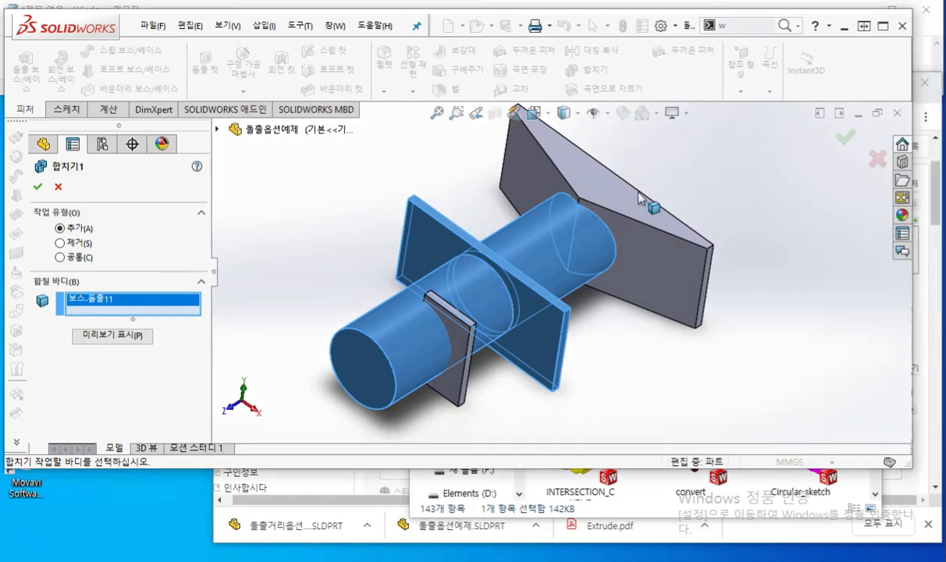
click(630, 203)
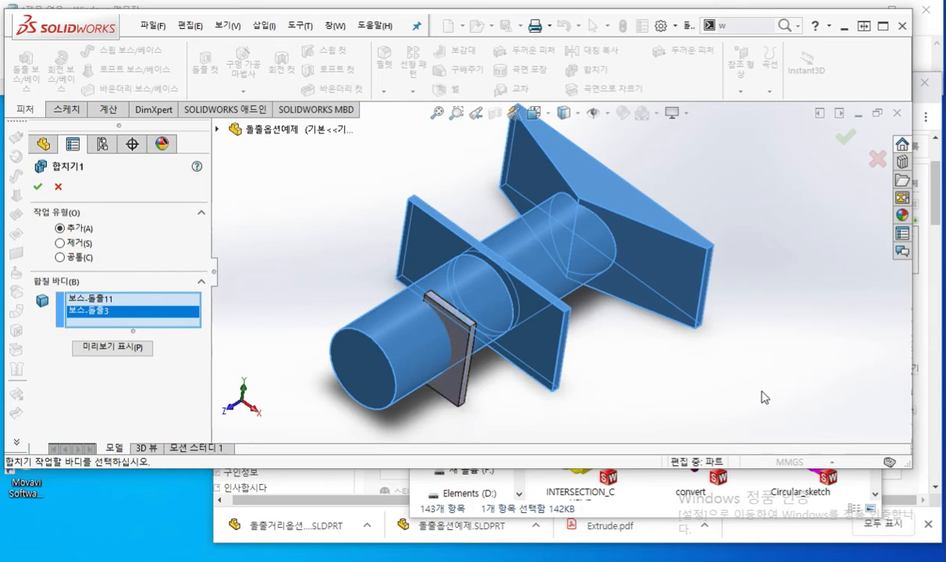
key(Return)
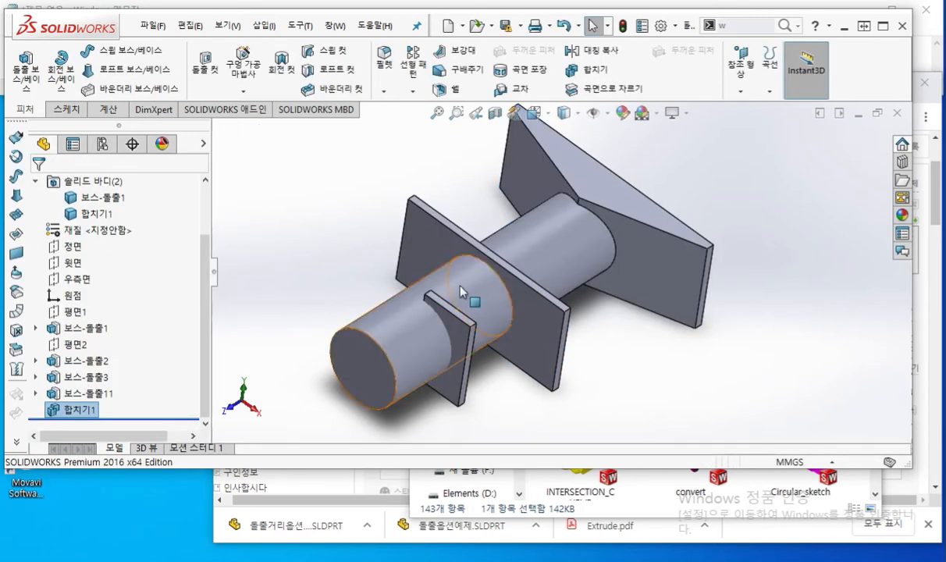
Step: Highlight the combined body and the separate small plate body in turn from the solid bodies folder to check the merge
click(88, 215)
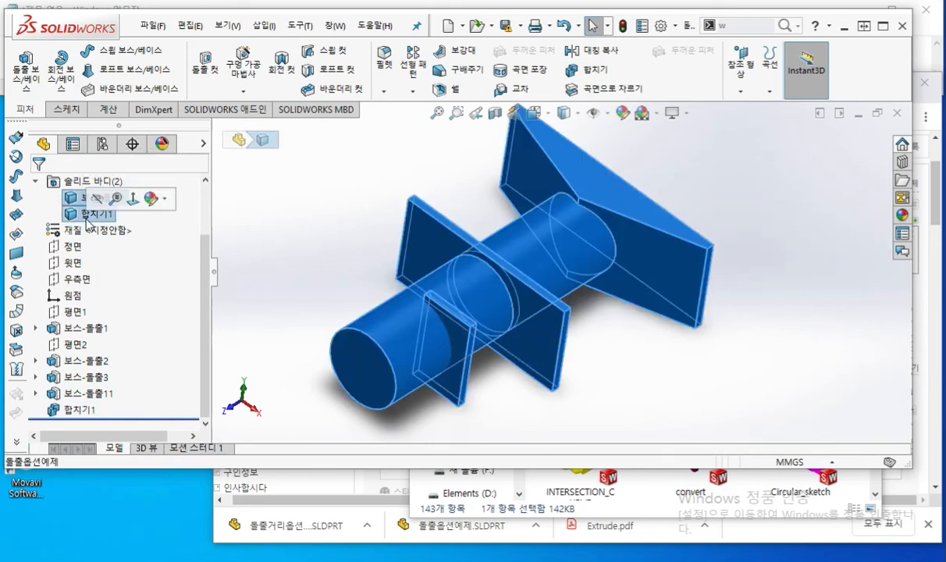
click(180, 225)
click(89, 217)
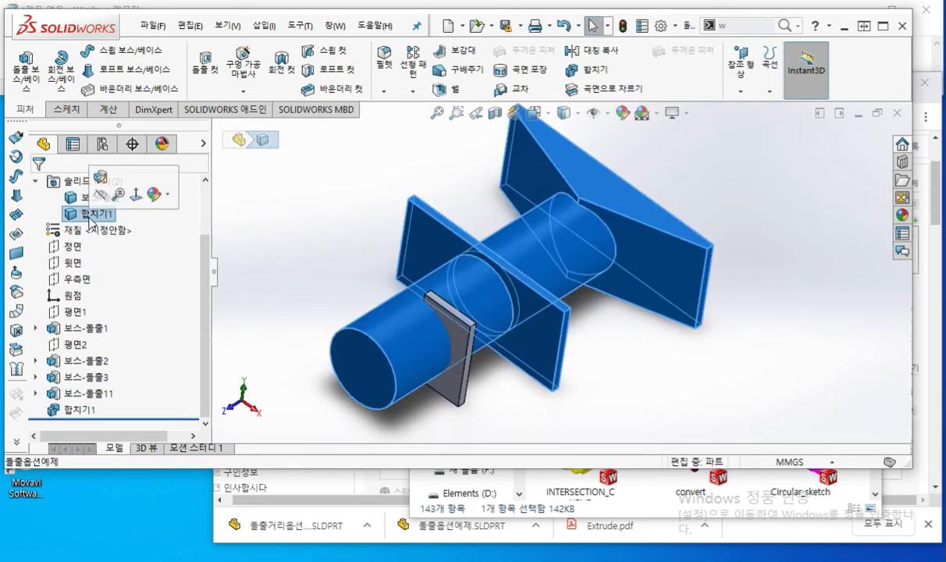
click(98, 197)
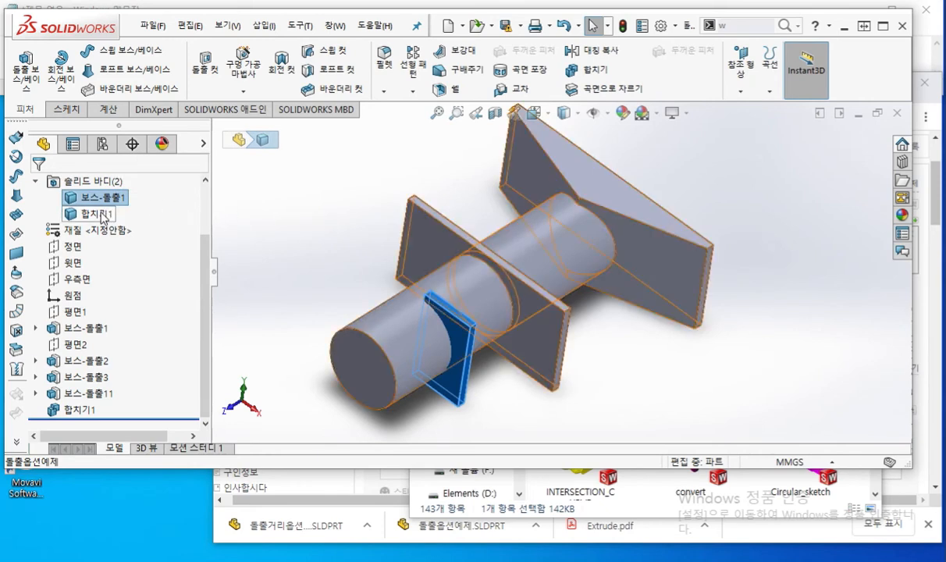
Step: Highlight the combined body once more, clear the selection, and undo the Add combination of the shaft and angled end plate
click(101, 215)
click(340, 204)
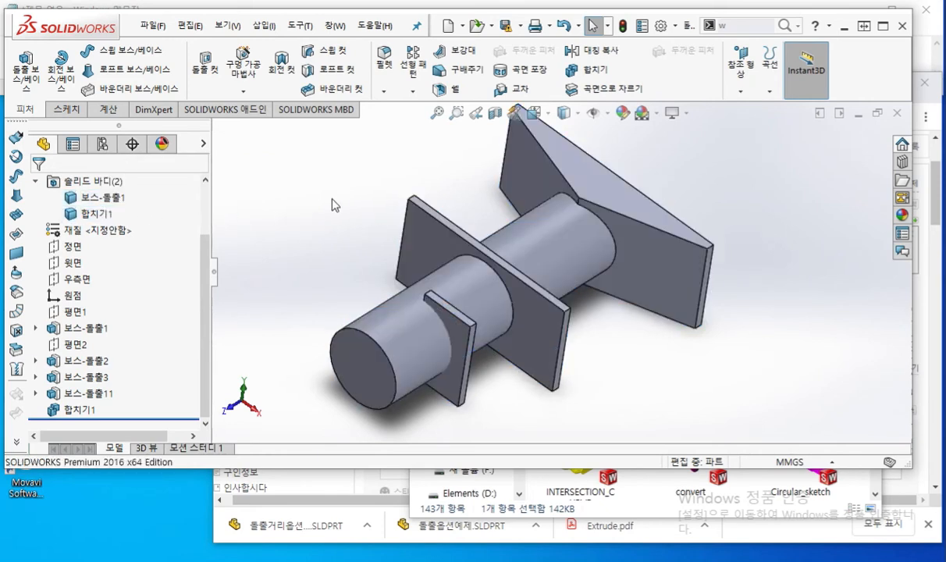
key(ctrl+z)
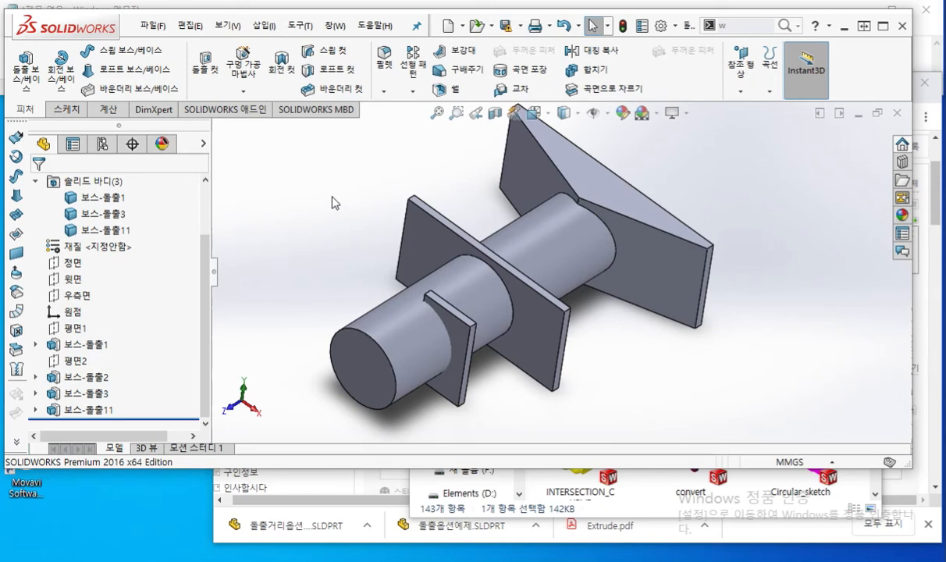
Step: Start Combine with the Subtract operation, underline that option with the screen pen, mark the three bodies, then clear the marks
click(580, 69)
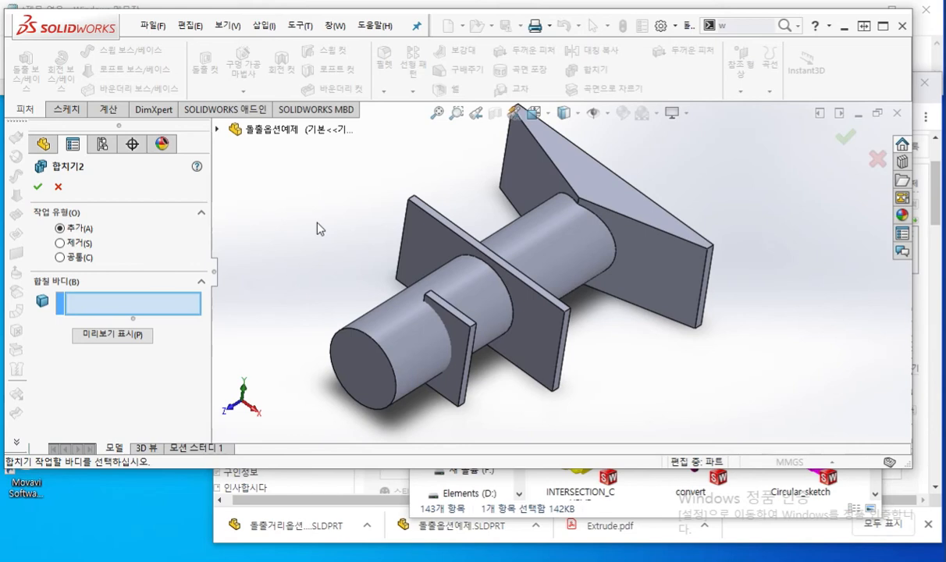
click(61, 244)
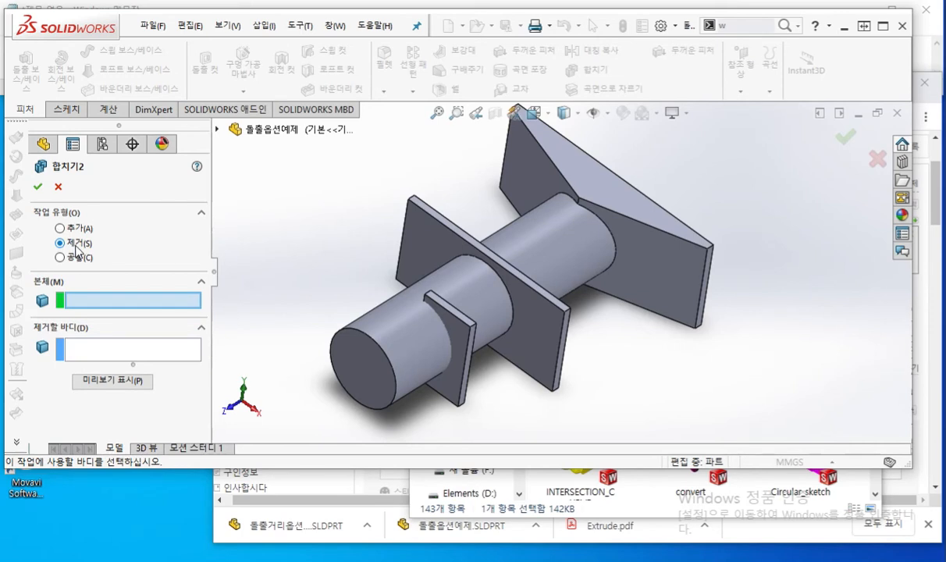
key(F12)
drag(52, 250, 119, 251)
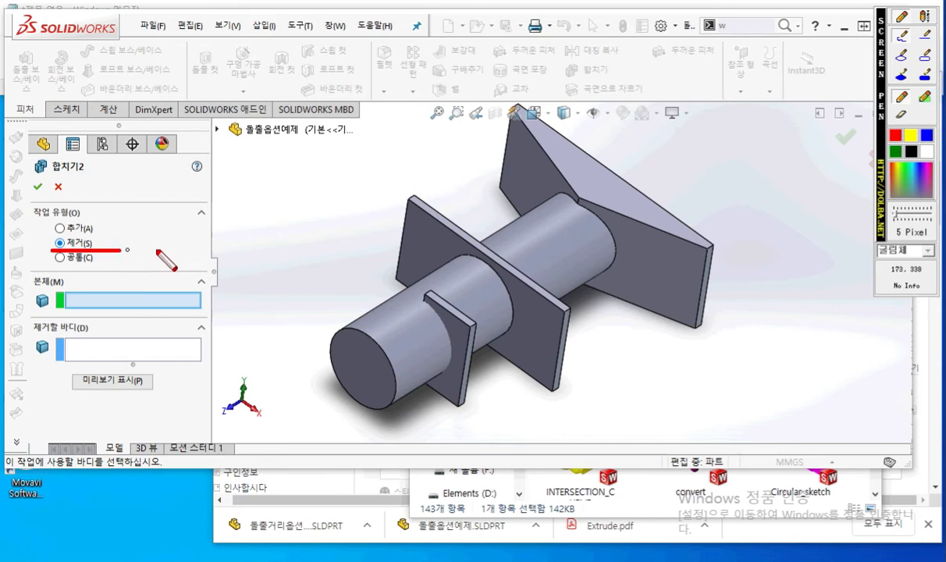
drag(558, 233, 384, 337)
drag(428, 226, 556, 326)
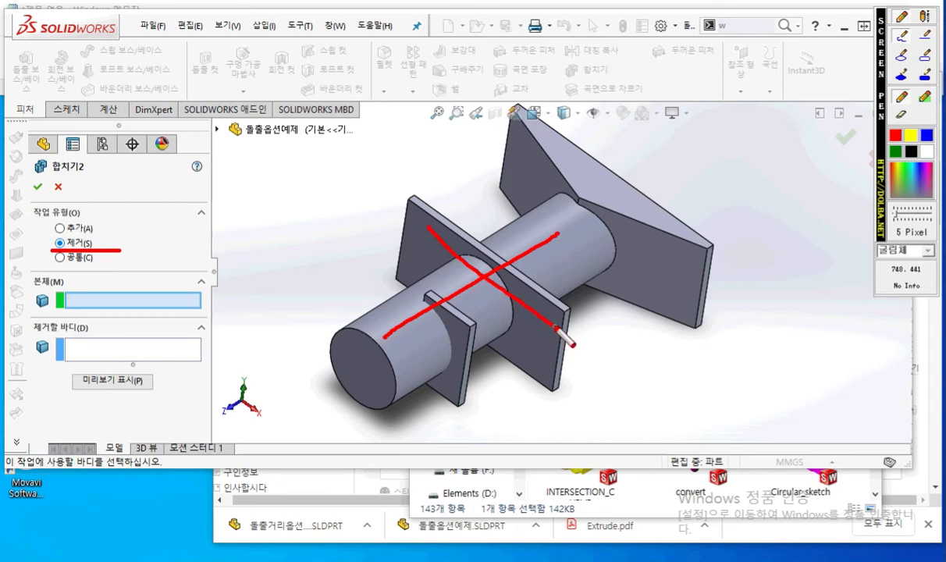
mouse_move(467, 416)
mouse_down()
mouse_move(451, 391)
mouse_move(465, 415)
mouse_up()
mouse_move(685, 271)
mouse_down()
mouse_move(660, 288)
mouse_move(688, 272)
mouse_up()
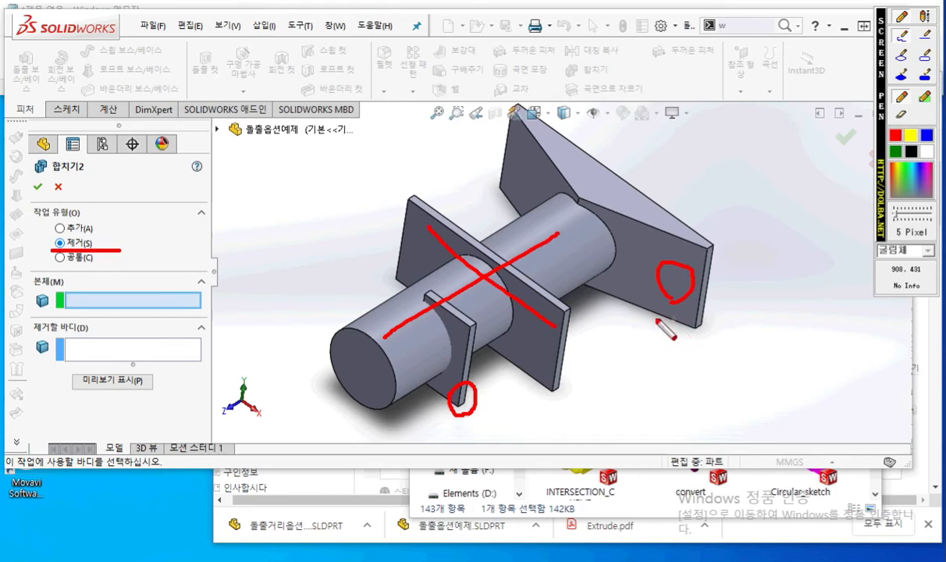
key(Escape)
Step: Underline the Subtract option with the screen pen, circle the shaft body and small plate, arrow the small plate, then clear the marks
key(F2)
drag(40, 251, 120, 252)
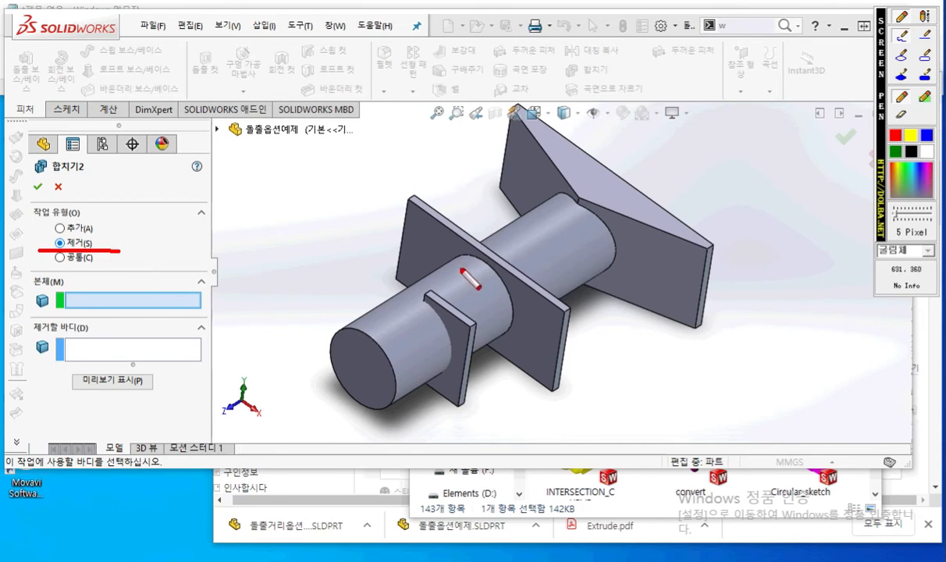
mouse_move(517, 263)
mouse_down()
mouse_move(476, 252)
mouse_move(509, 275)
mouse_up()
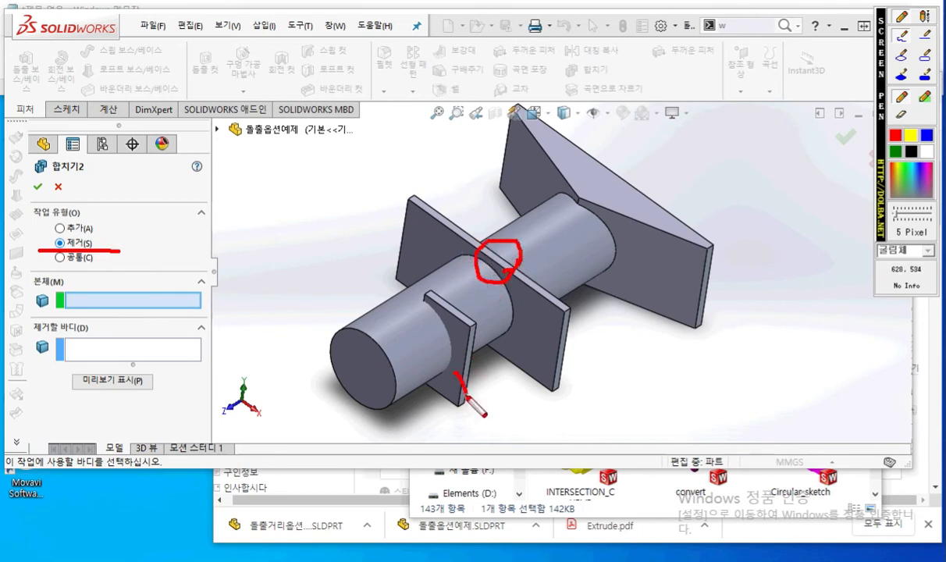
mouse_move(458, 394)
mouse_down()
mouse_move(488, 373)
mouse_move(478, 413)
mouse_up()
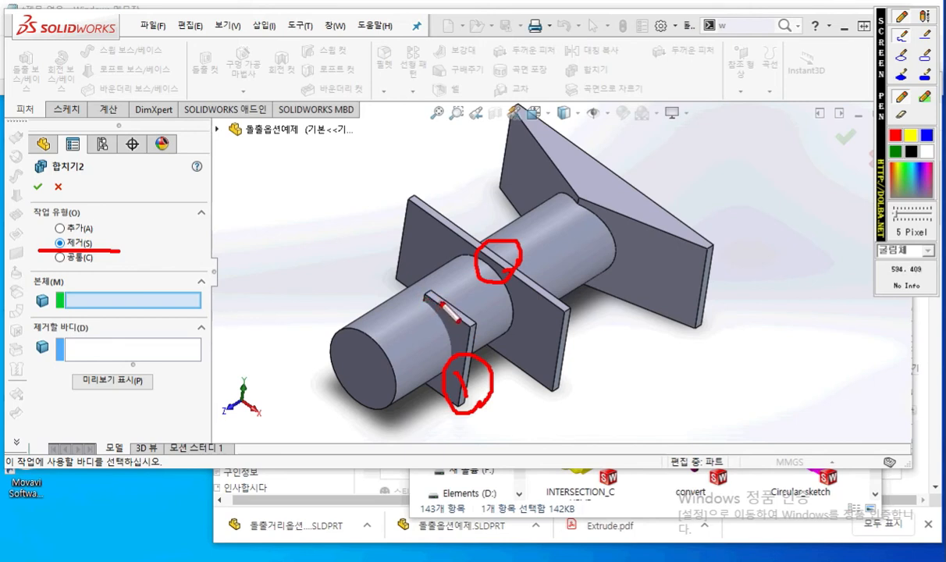
drag(435, 301, 456, 331)
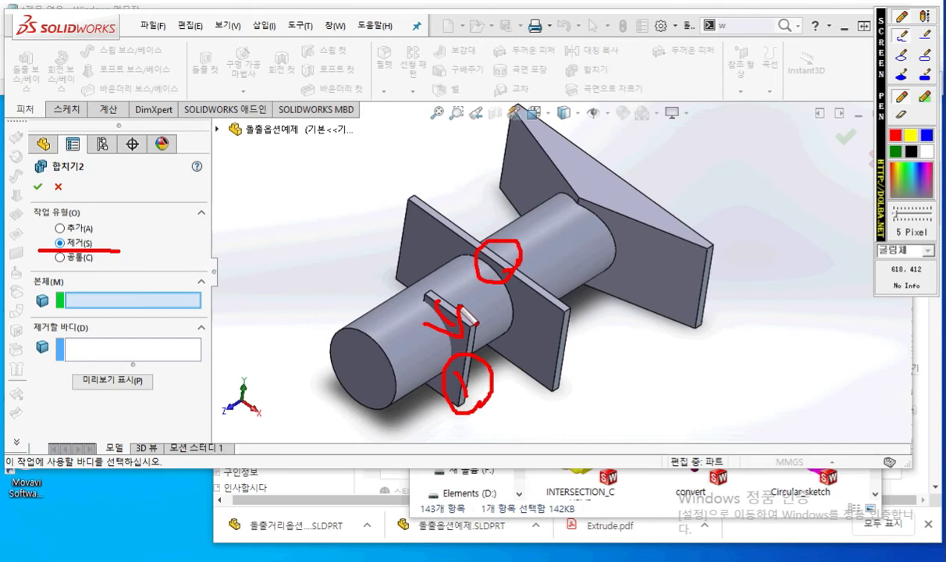
mouse_move(500, 248)
mouse_down()
mouse_move(503, 279)
mouse_move(500, 250)
mouse_move(491, 265)
mouse_up()
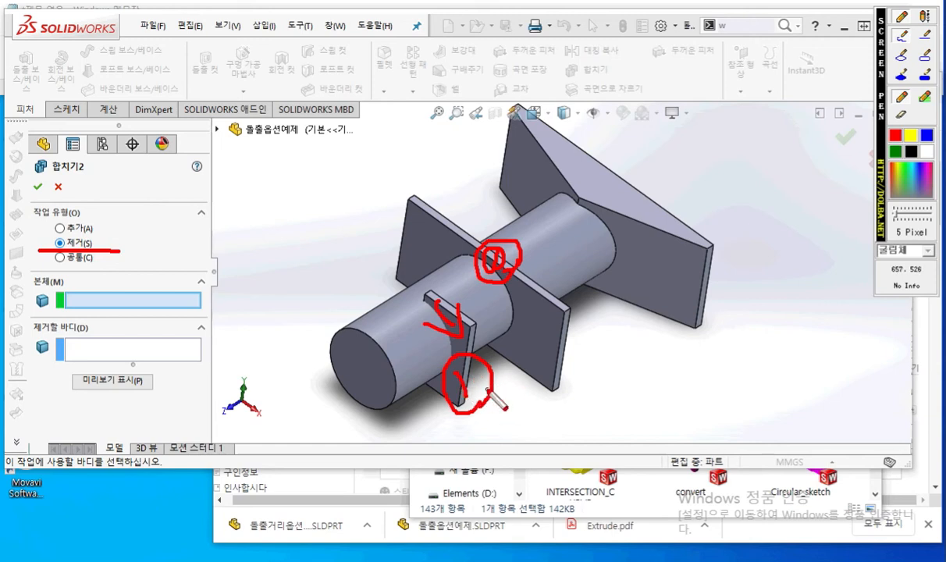
key(Escape)
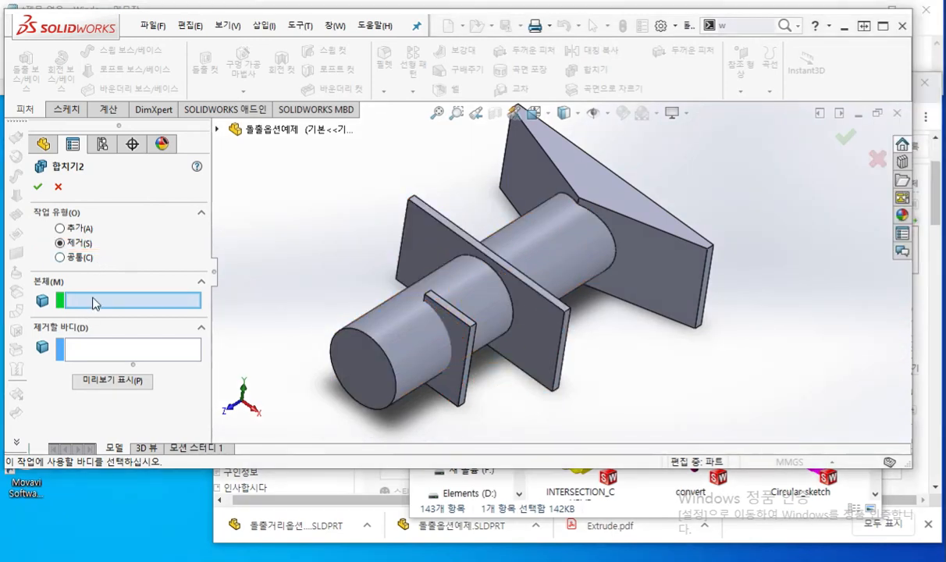
Step: Circle the body selection prompt with the pen, draw an arrow to the shaft body, and pick that body as the main body
key(F2)
mouse_move(138, 477)
mouse_down()
mouse_move(41, 498)
mouse_move(174, 441)
mouse_move(133, 508)
mouse_up()
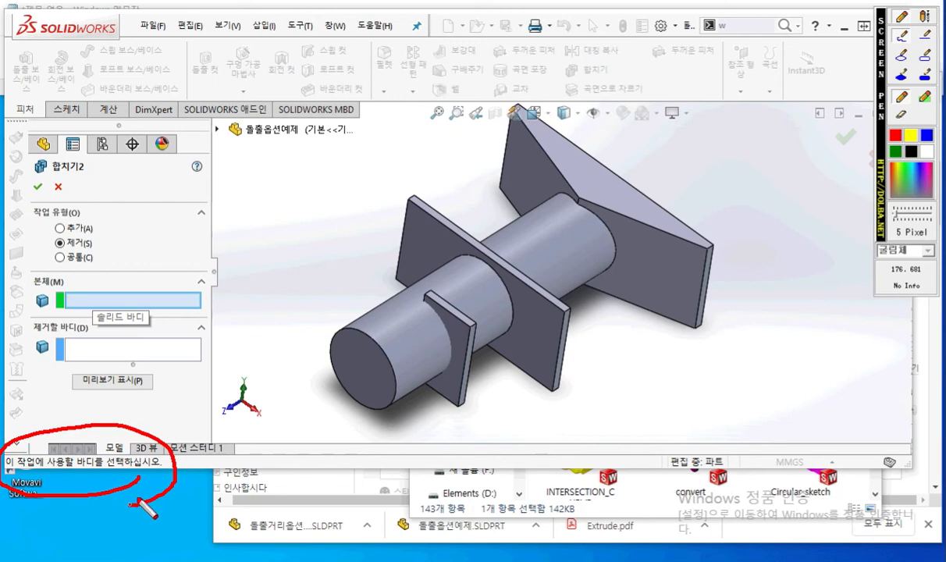
mouse_move(150, 437)
mouse_down()
mouse_move(244, 283)
mouse_move(438, 245)
mouse_move(433, 253)
mouse_up()
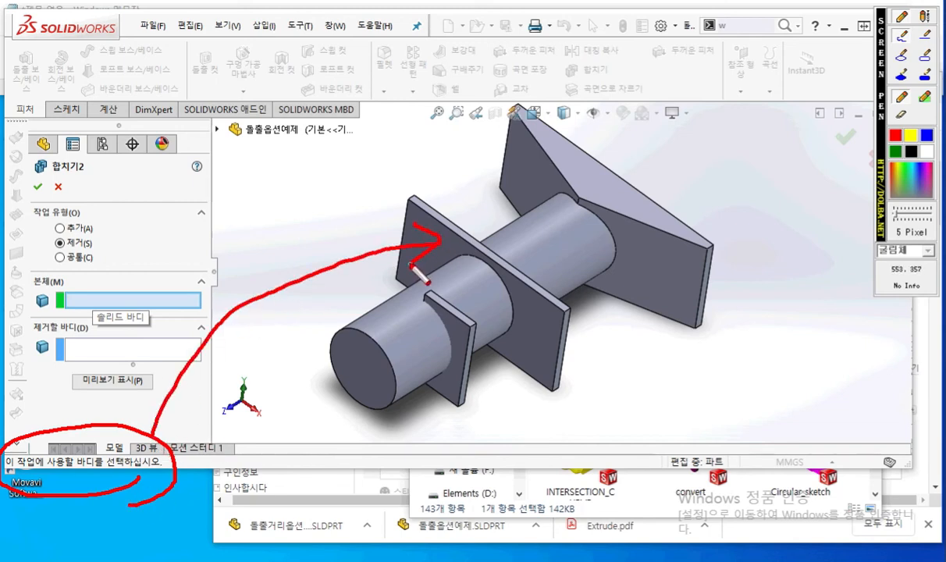
key(Escape)
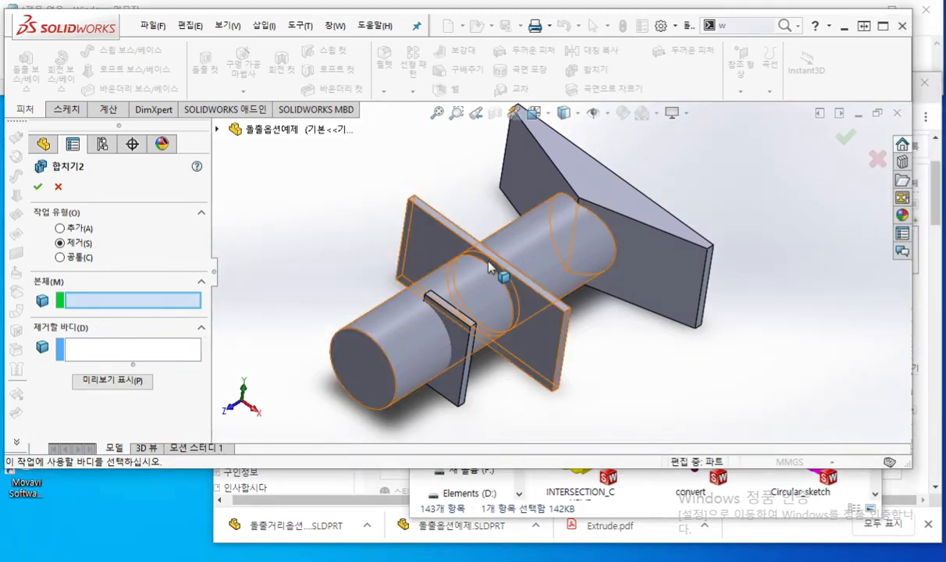
click(488, 267)
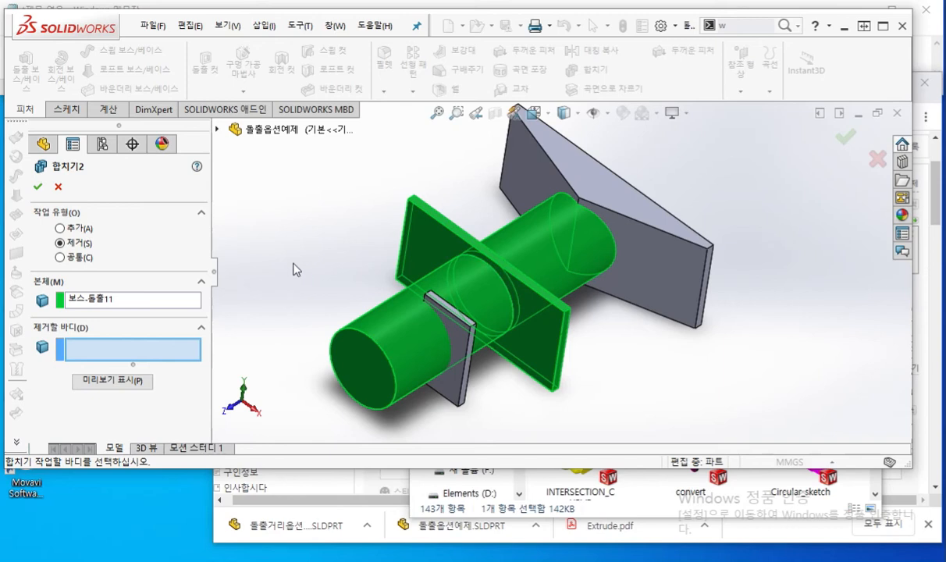
Step: Draw a pen arrow from the selection prompt to the small plate and pick that plate as the body to subtract
key(F2)
mouse_move(68, 462)
mouse_down()
mouse_move(172, 492)
mouse_move(439, 425)
mouse_move(451, 396)
mouse_move(464, 406)
mouse_up()
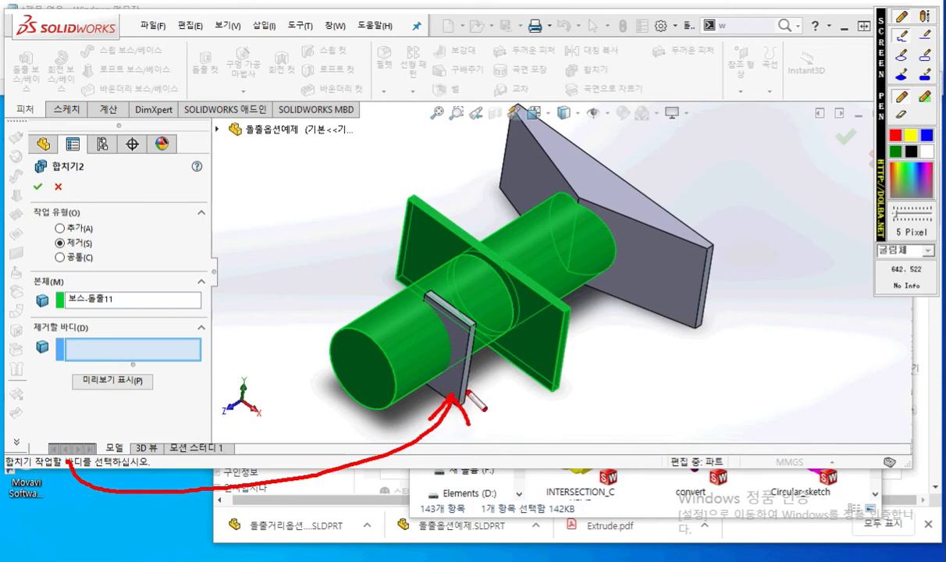
key(Escape)
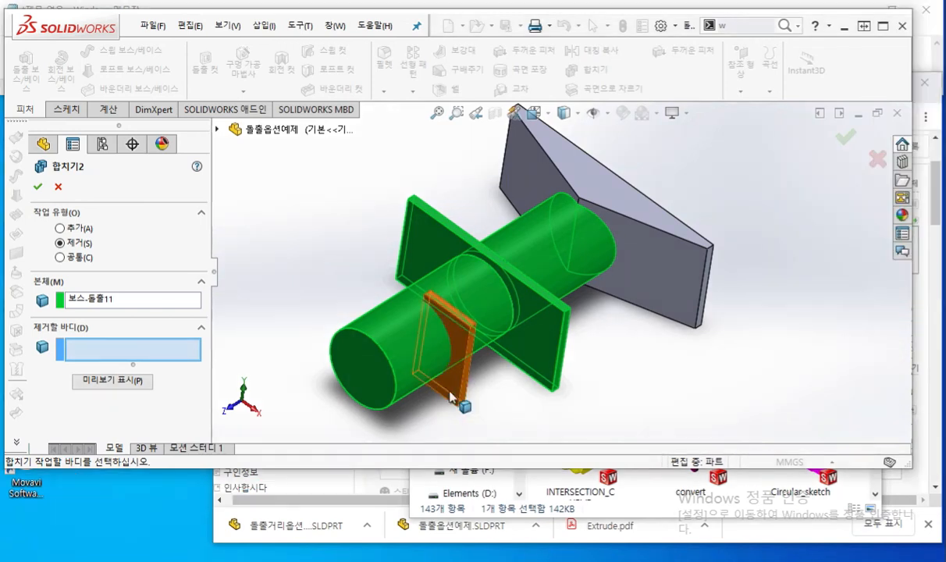
click(462, 397)
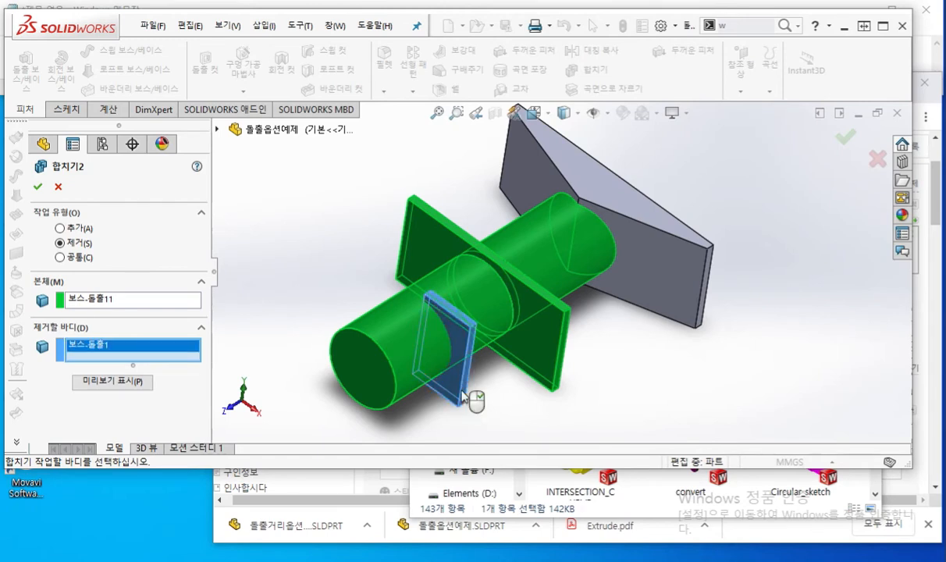
Step: Draw pen arrows from both bodies to their selection lists, clear the marks, and subtract the small plate from the shaft body
key(F8)
mouse_move(126, 350)
mouse_down()
mouse_move(358, 437)
mouse_move(448, 400)
mouse_up()
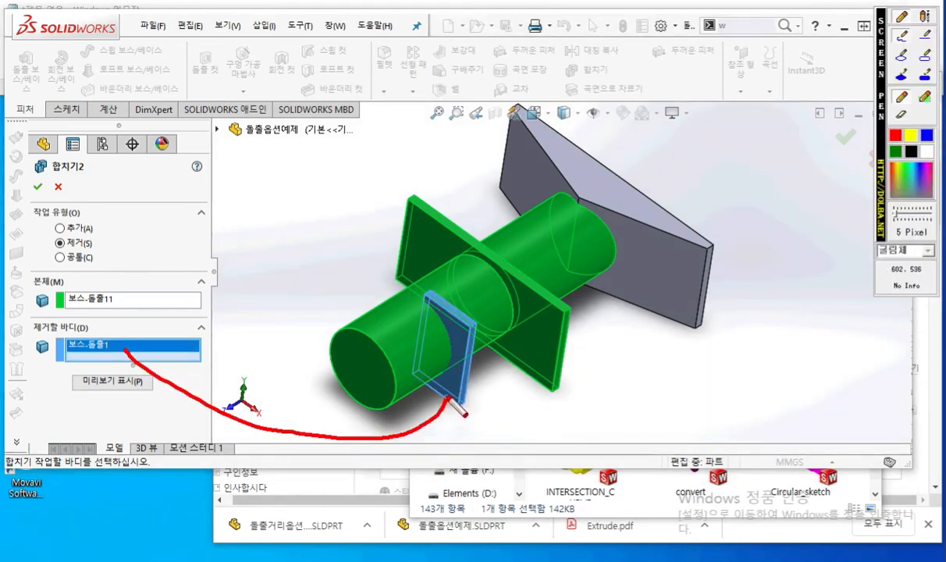
mouse_move(127, 355)
mouse_down()
mouse_move(142, 391)
mouse_move(194, 354)
mouse_up()
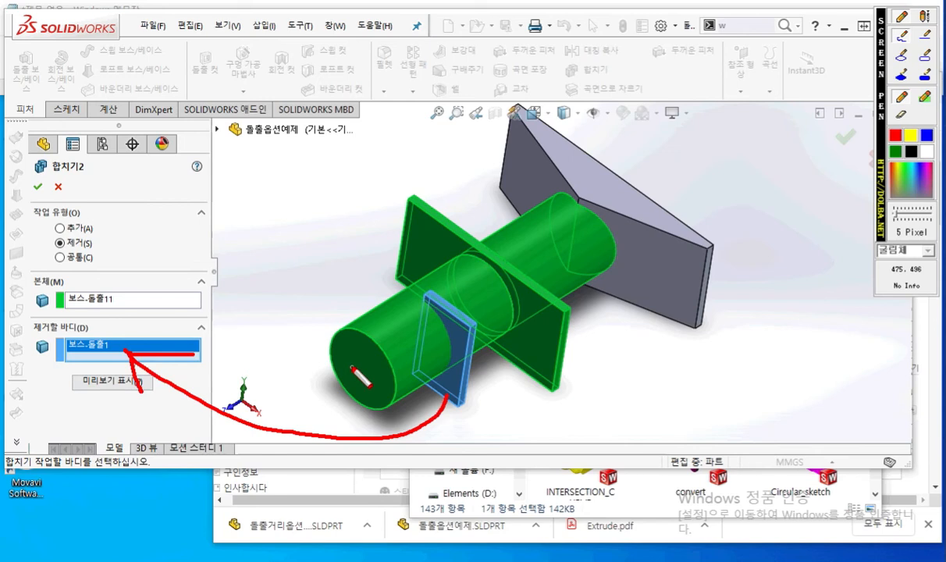
mouse_move(439, 226)
mouse_down()
mouse_move(295, 183)
mouse_move(160, 295)
mouse_up()
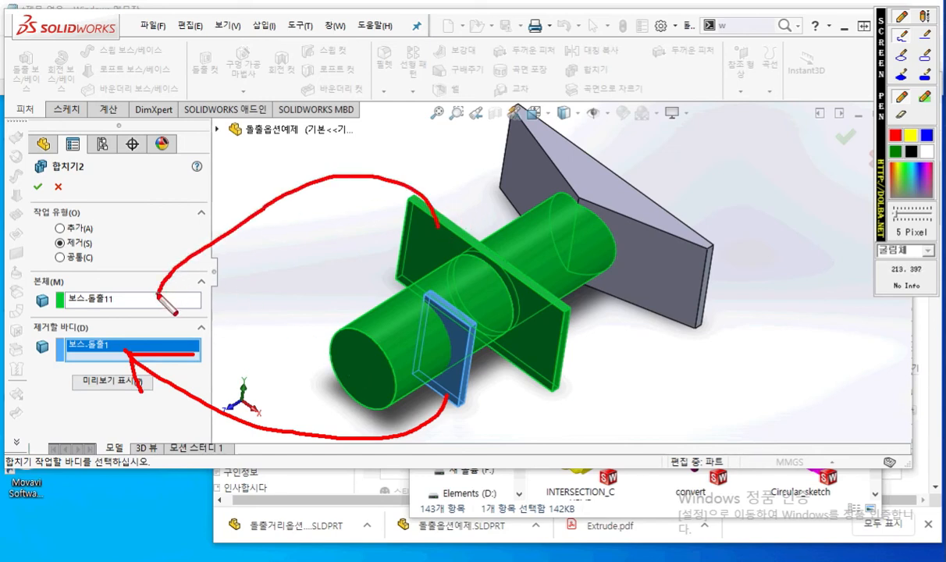
drag(150, 256, 151, 294)
drag(152, 294, 222, 283)
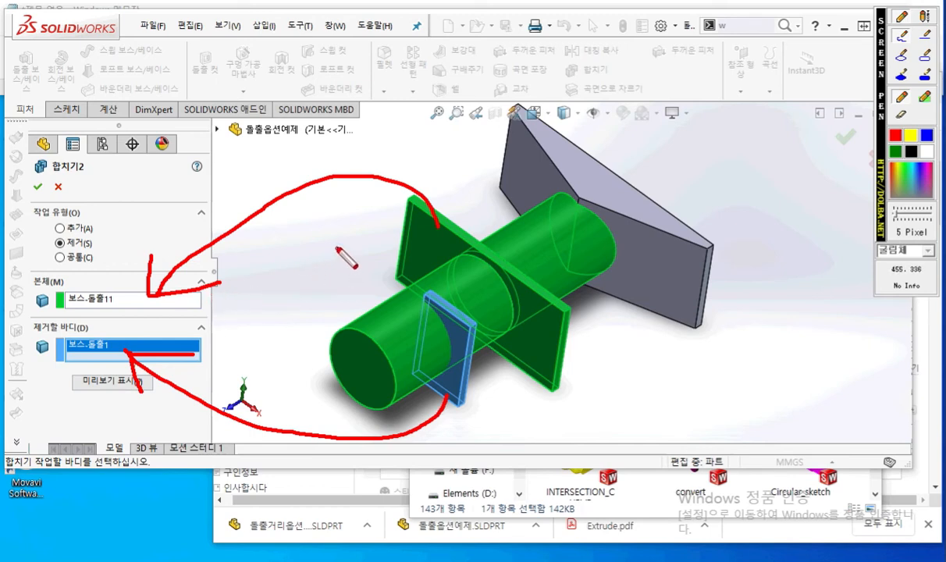
key(Escape)
key(Return)
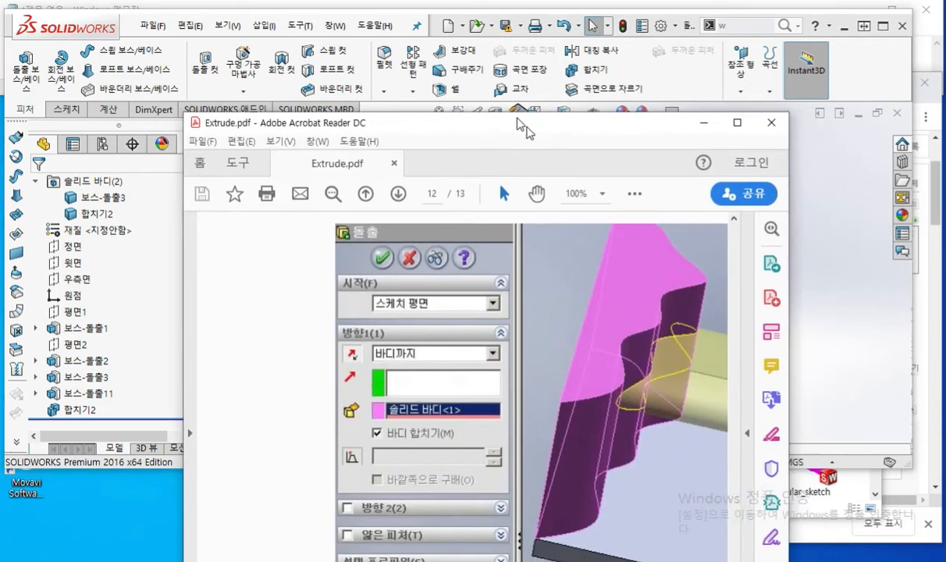
Step: View page 12 of Extrude.pdf enlarged in Adobe Acrobat Reader, then minimize the document to return to the SOLIDWORKS model
drag(523, 127, 676, 44)
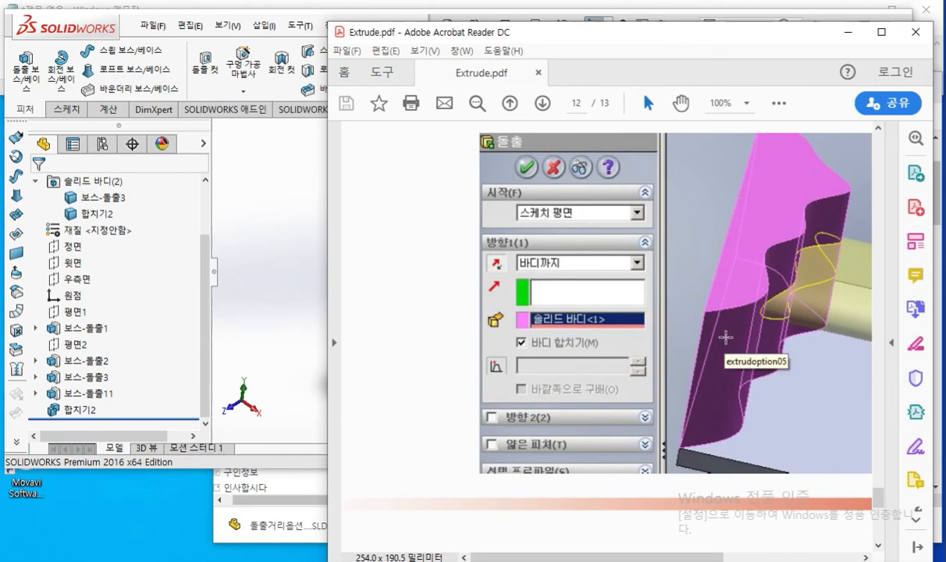
click(883, 34)
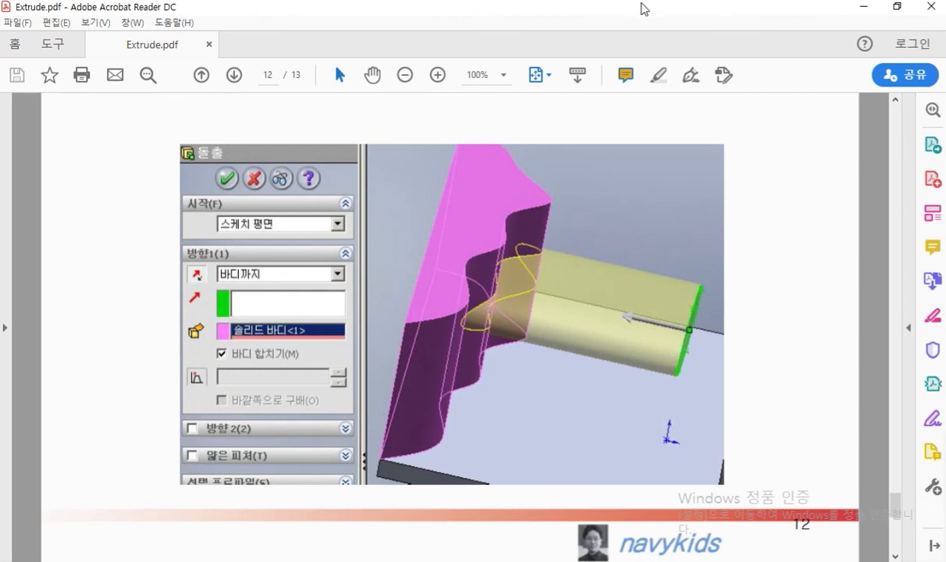
click(895, 7)
click(859, 6)
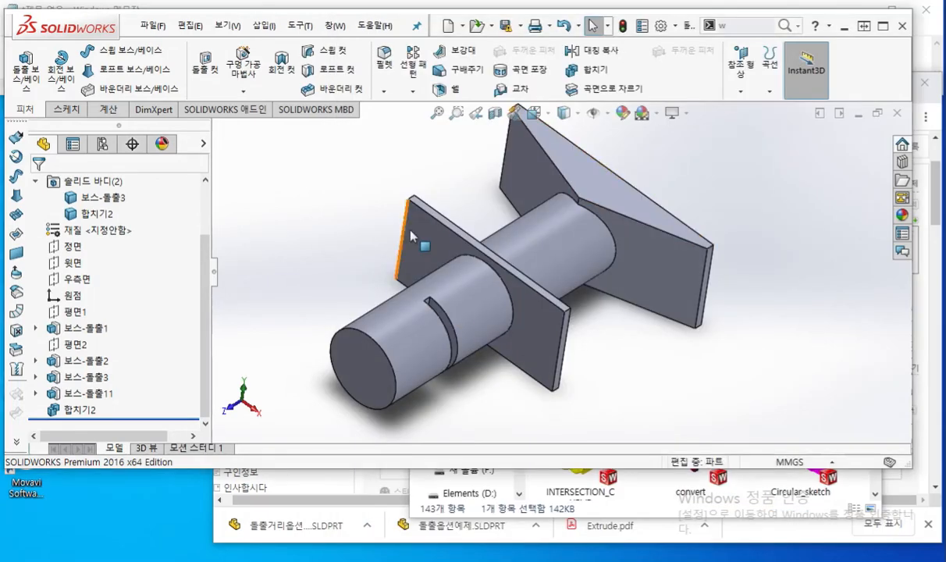
Step: Undo the Subtract combination and the shaft extrusion, then select the circle sketch
key(ctrl+z)
key(ctrl+z)
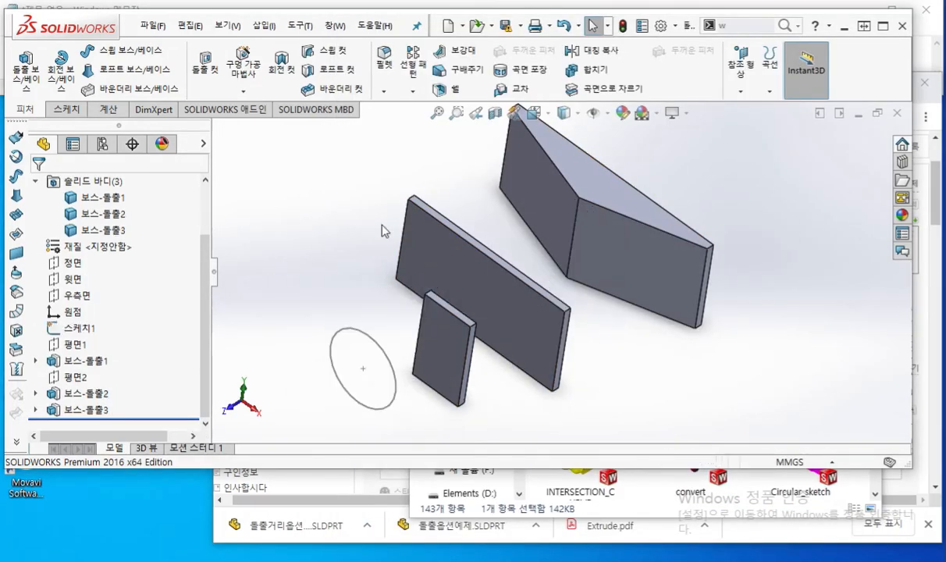
click(376, 343)
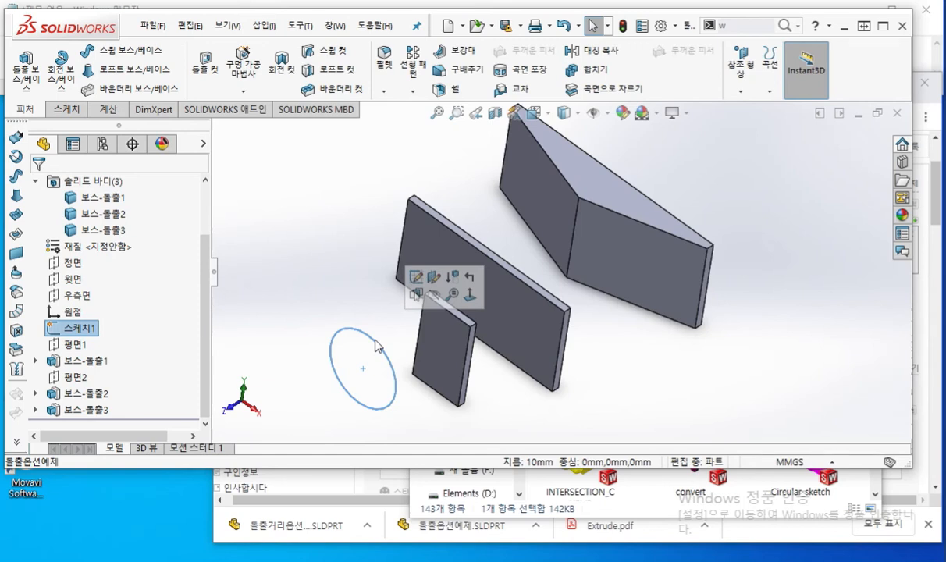
Step: Switch back to Extrude.pdf in Adobe Acrobat Reader, maximize it, and go to the mid-plane extrusion example on page 13
drag(940, 117, 535, 59)
click(781, 66)
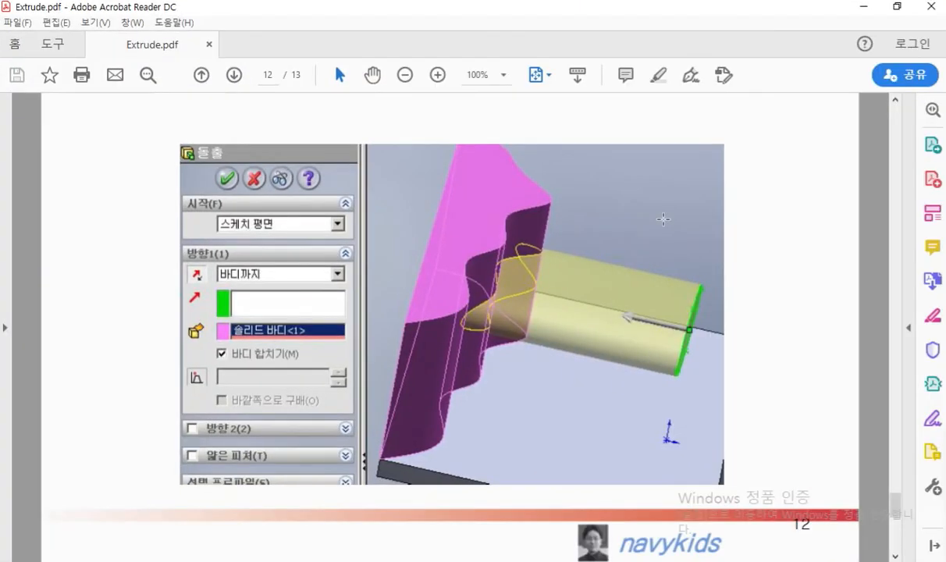
scroll(661, 218, down, 5)
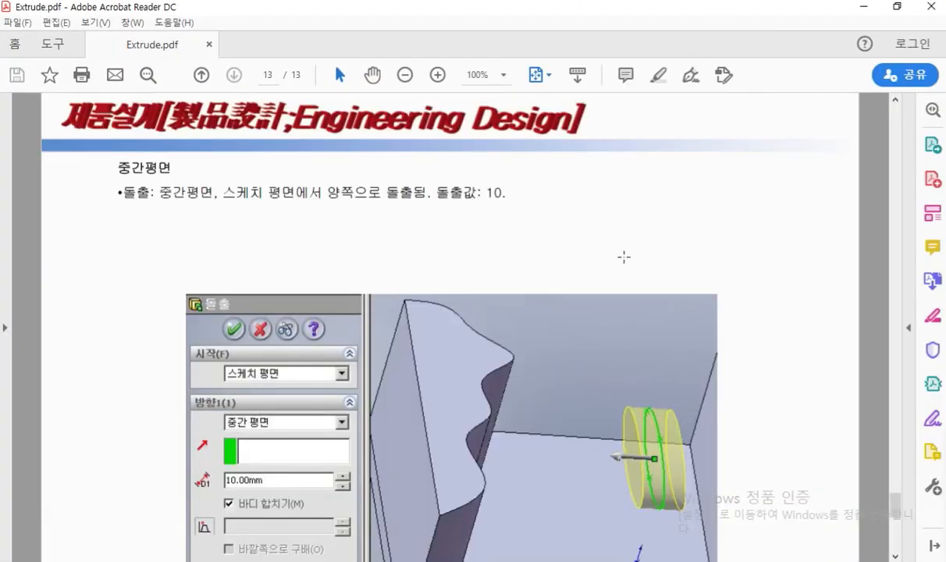
scroll(623, 257, down, 2)
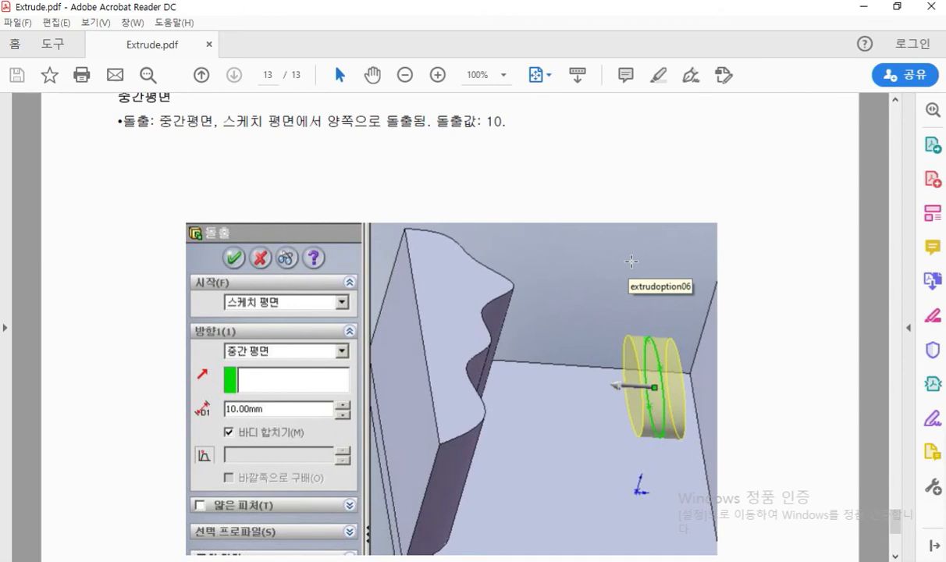
Step: Mark the mid-plane, both extrusion directions and the total width of 10 on the example with the screen pen, linking it to the depth value
key(F12)
drag(652, 311, 673, 469)
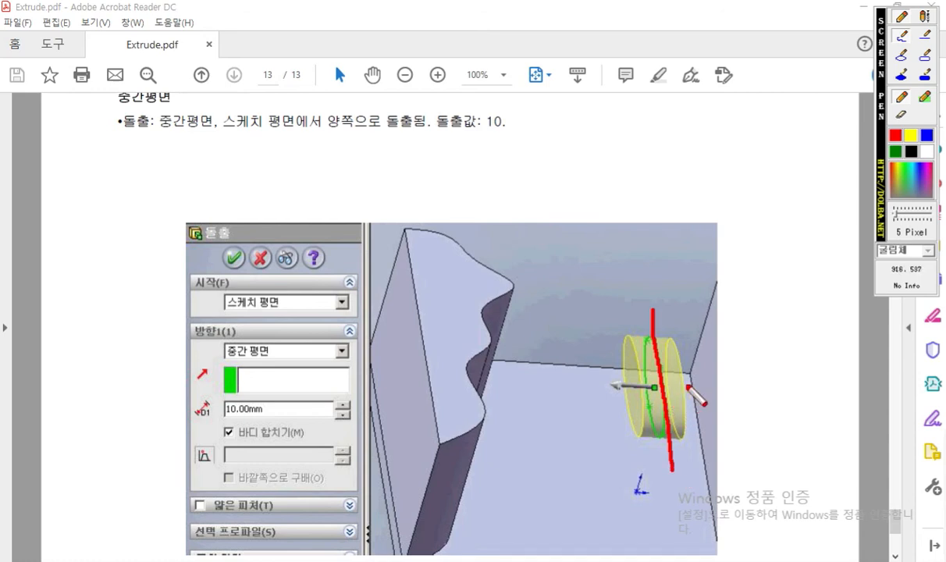
mouse_move(622, 368)
mouse_down()
mouse_move(691, 367)
mouse_move(679, 356)
mouse_move(681, 375)
mouse_move(626, 360)
mouse_up()
mouse_move(283, 393)
mouse_down()
mouse_move(269, 427)
mouse_move(499, 183)
mouse_move(623, 282)
mouse_move(616, 288)
mouse_move(625, 284)
mouse_move(628, 373)
mouse_up()
drag(687, 294, 694, 354)
drag(632, 300, 687, 298)
mouse_move(688, 297)
mouse_down()
mouse_move(670, 309)
mouse_move(624, 302)
mouse_move(643, 315)
mouse_up()
drag(650, 250, 638, 281)
mouse_move(662, 263)
mouse_down()
mouse_move(655, 283)
mouse_move(666, 265)
mouse_up()
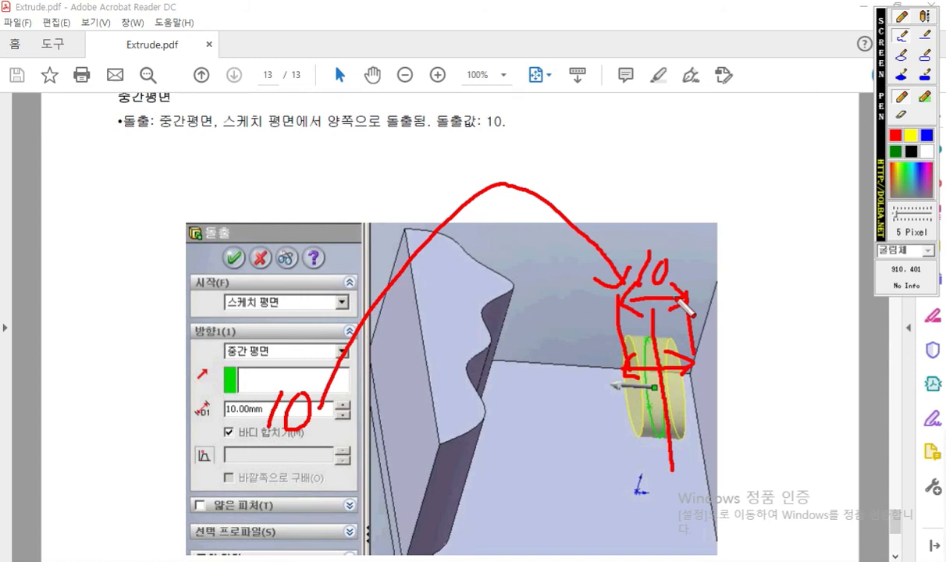
Step: Clear the pen marks and review the whole mid-plane page of Extrude.pdf at 66.7% zoom against the preceding page
key(Escape)
scroll(665, 263, down, 1)
scroll(665, 263, down, 1)
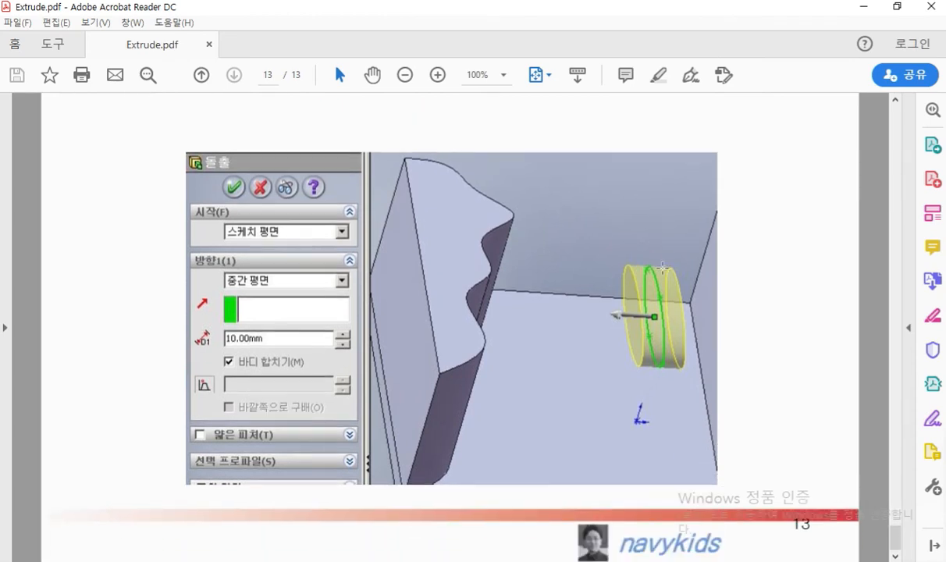
ctrl+scroll(719, 296, down, 1)
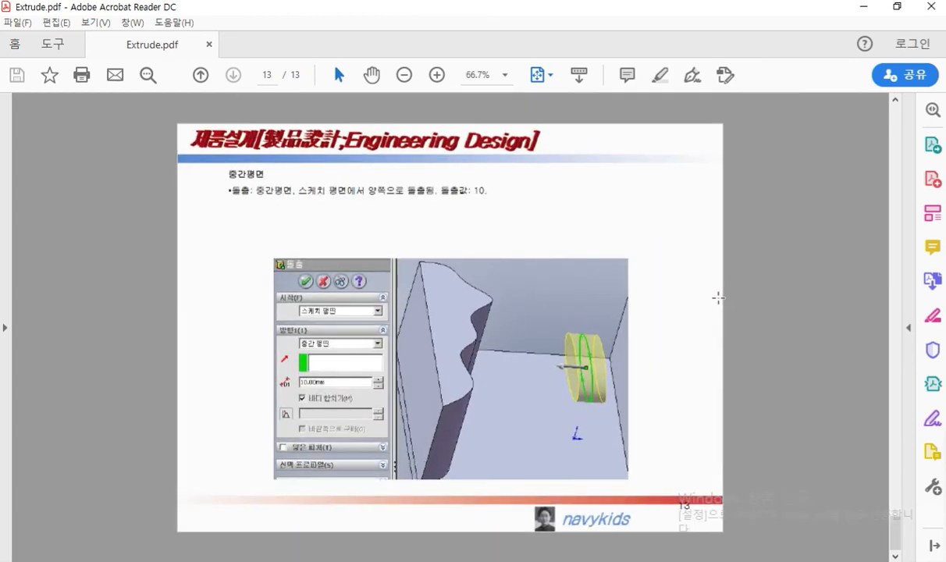
scroll(719, 296, up, 1)
scroll(778, 337, down, 1)
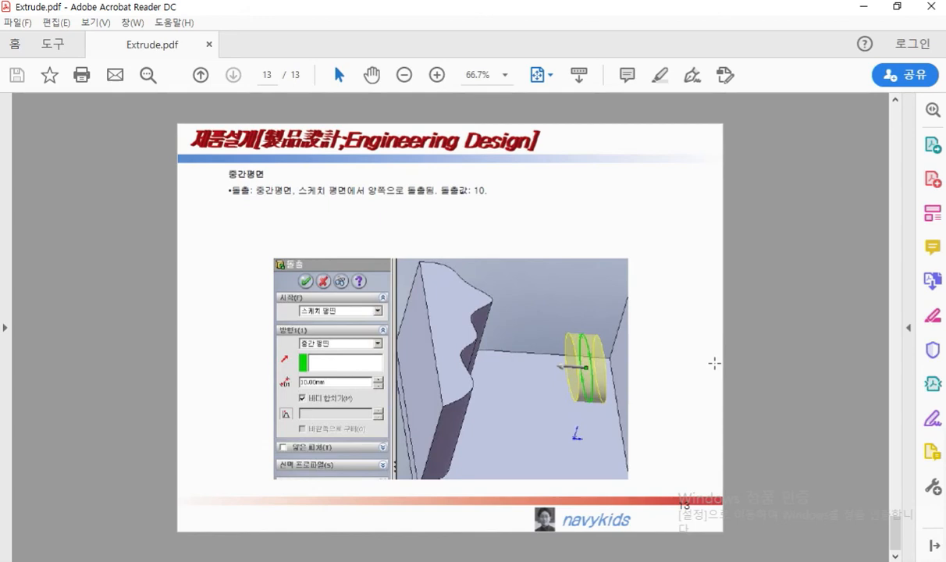
scroll(714, 363, up, 1)
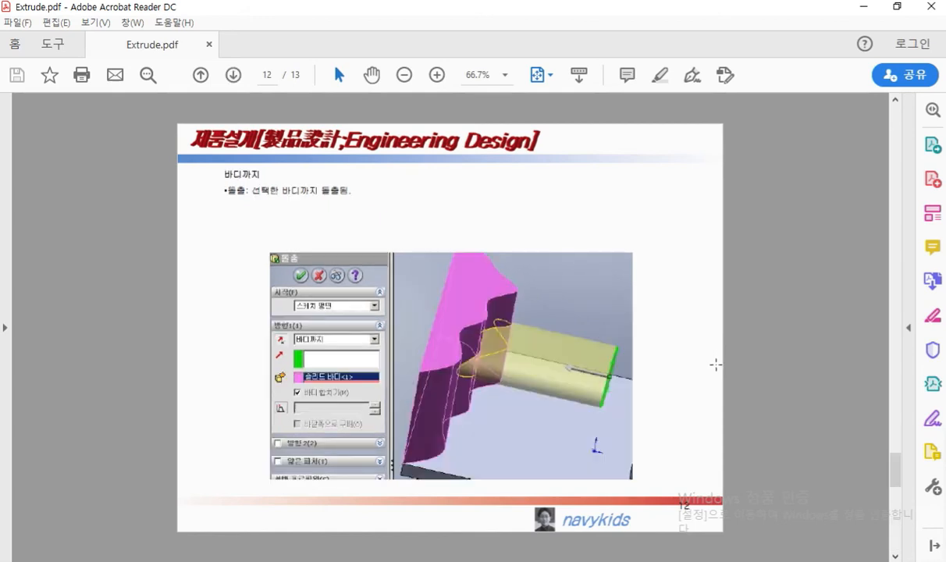
scroll(719, 357, down, 1)
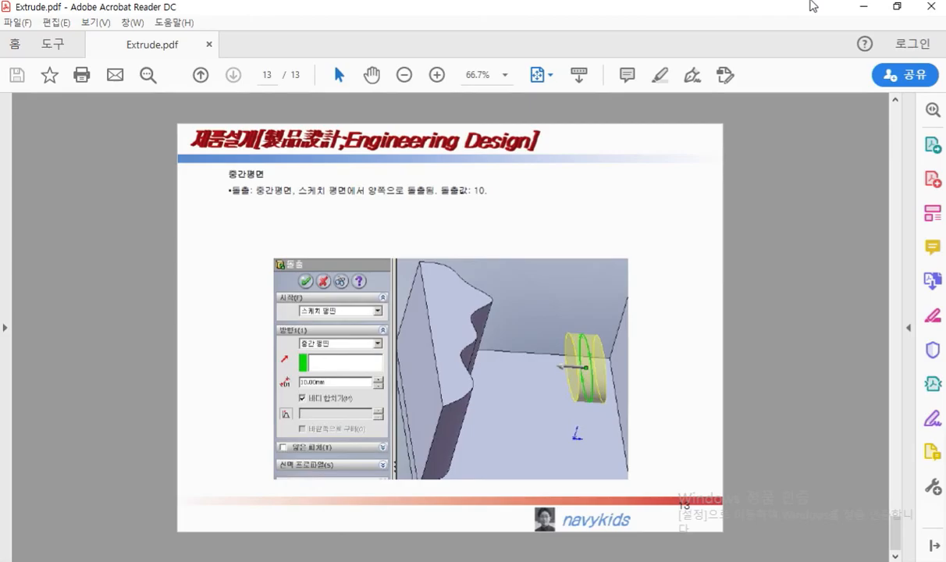
Step: Leave Extrude.pdf for SOLIDWORKS and open the part 돌출거리옵션예제 from the Downloads folder, showing its front at an angle
drag(805, 8, 945, 50)
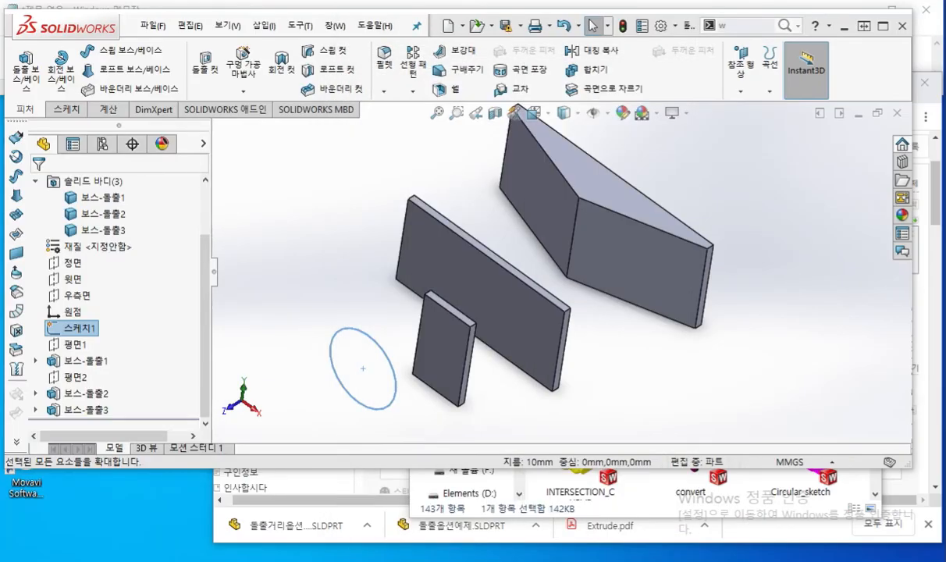
click(776, 191)
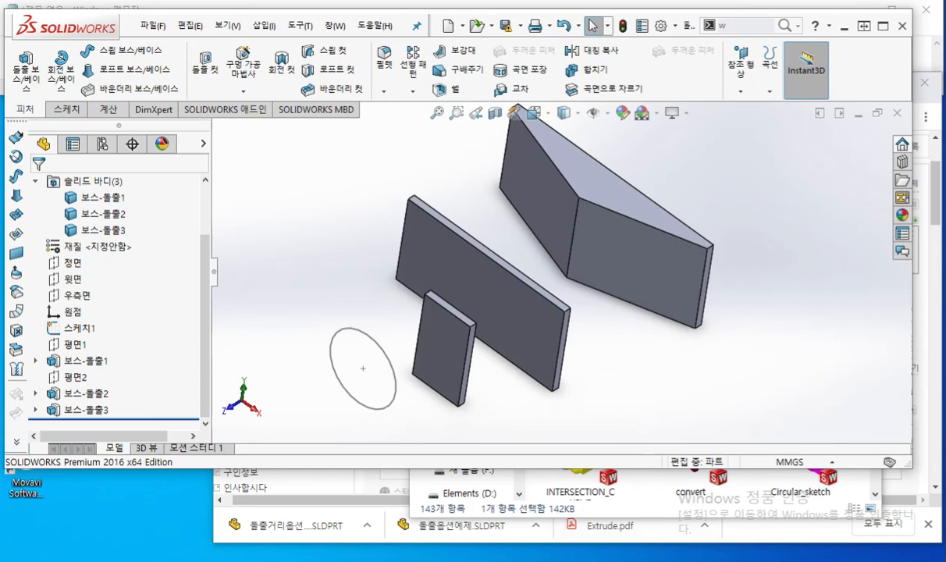
mouse_move(341, 561)
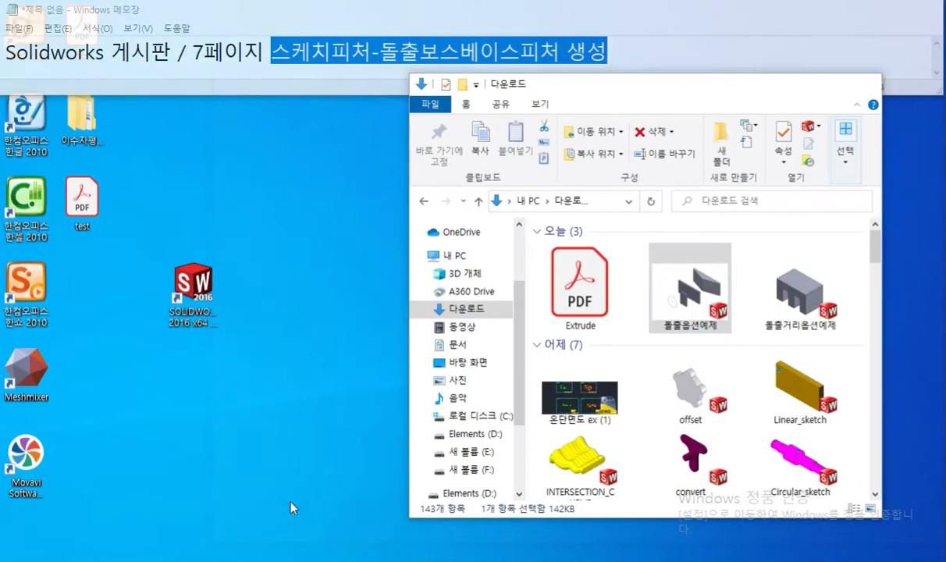
click(289, 505)
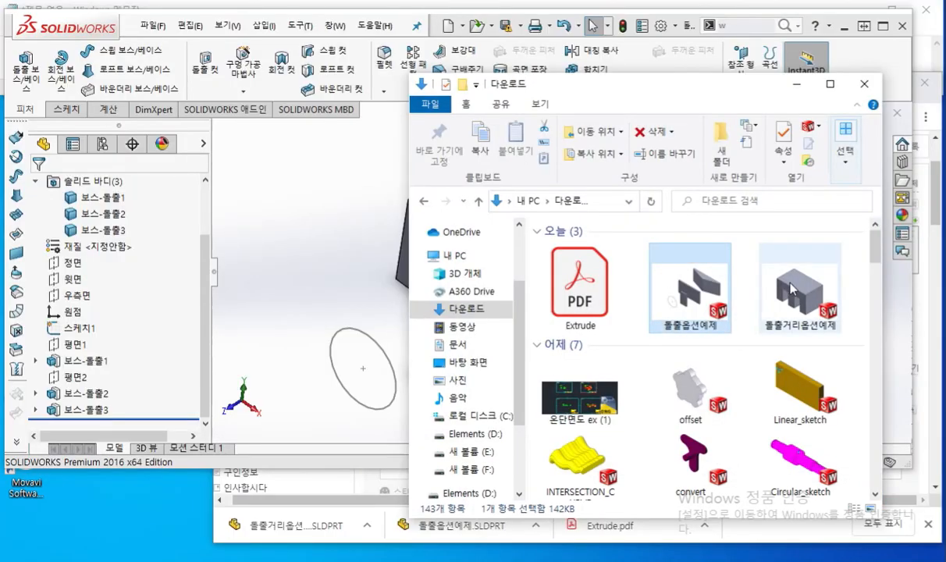
click(797, 305)
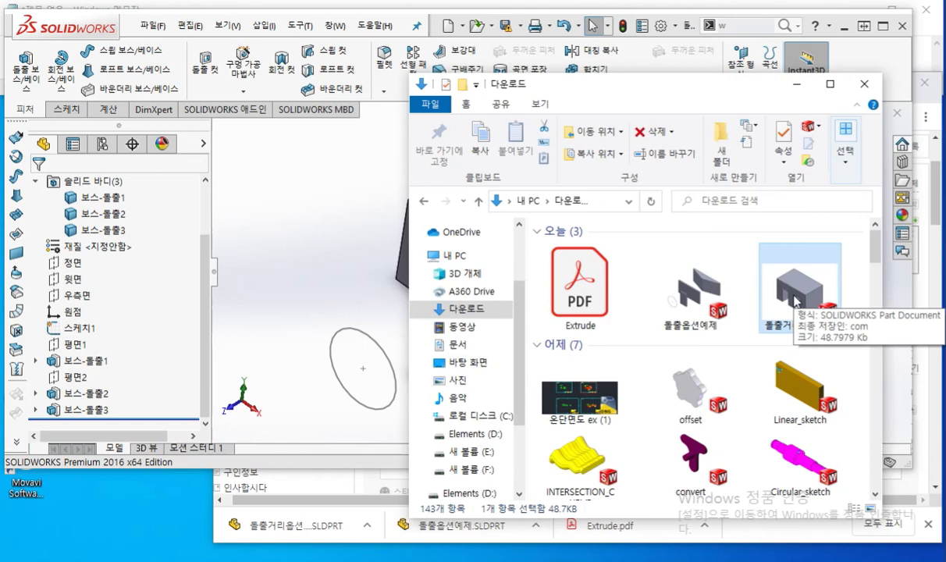
double_click(796, 301)
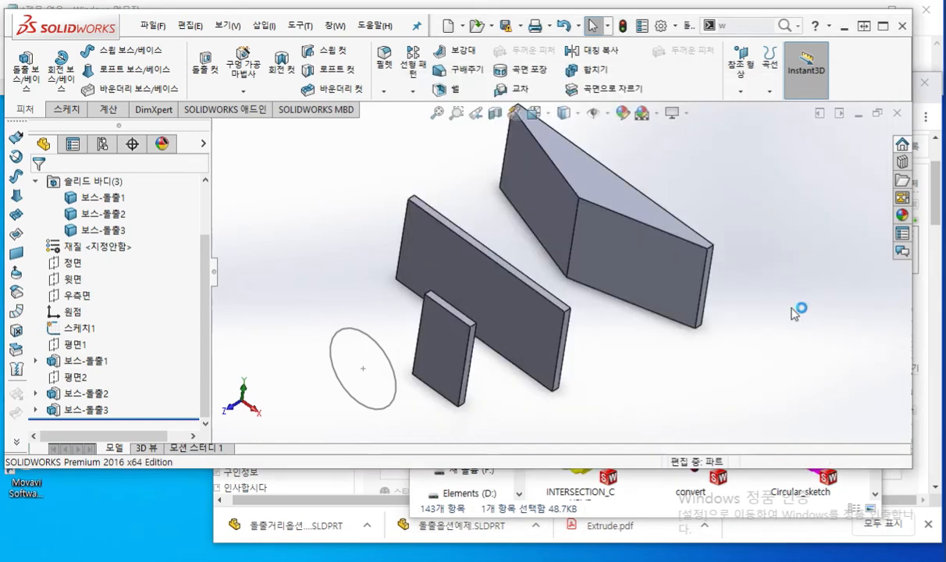
mouse_move(532, 327)
middle_down()
mouse_move(566, 220)
mouse_move(585, 315)
mouse_move(583, 323)
mouse_move(542, 270)
mouse_move(546, 328)
mouse_move(554, 316)
middle_up()
scroll(547, 316, down, 3)
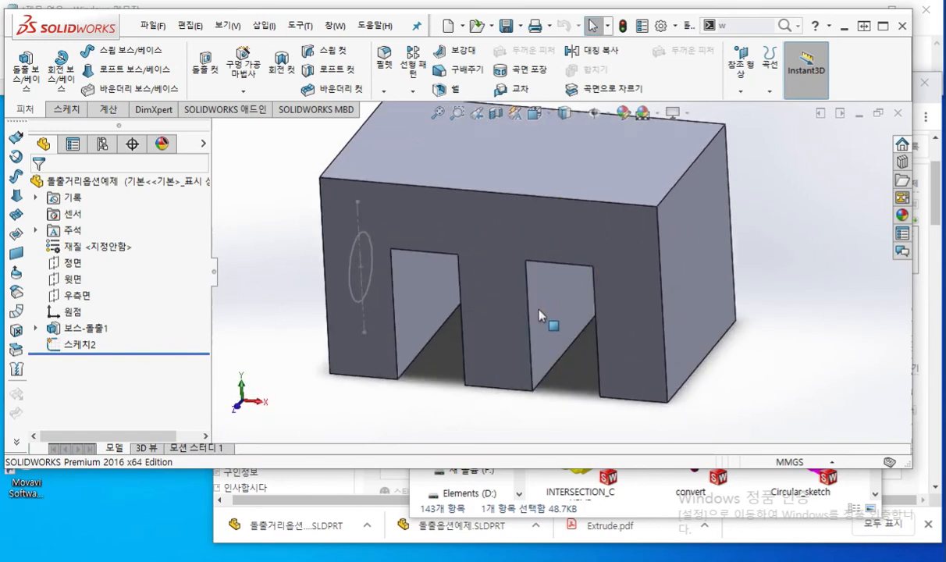
Step: Circle the sketch on the block's end with the screen pen, add an arrow for the cut direction, and clear the marks
key(F2)
mouse_move(334, 215)
mouse_down()
mouse_move(344, 261)
mouse_move(331, 302)
mouse_move(309, 273)
mouse_move(317, 226)
mouse_move(328, 219)
mouse_up()
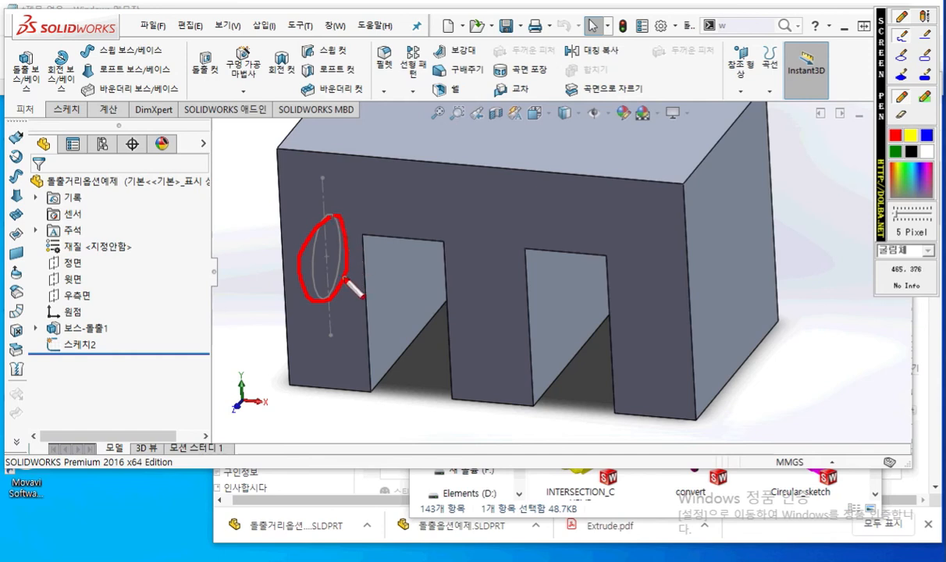
mouse_move(337, 272)
mouse_down()
mouse_move(407, 261)
mouse_move(393, 295)
mouse_move(400, 297)
mouse_up()
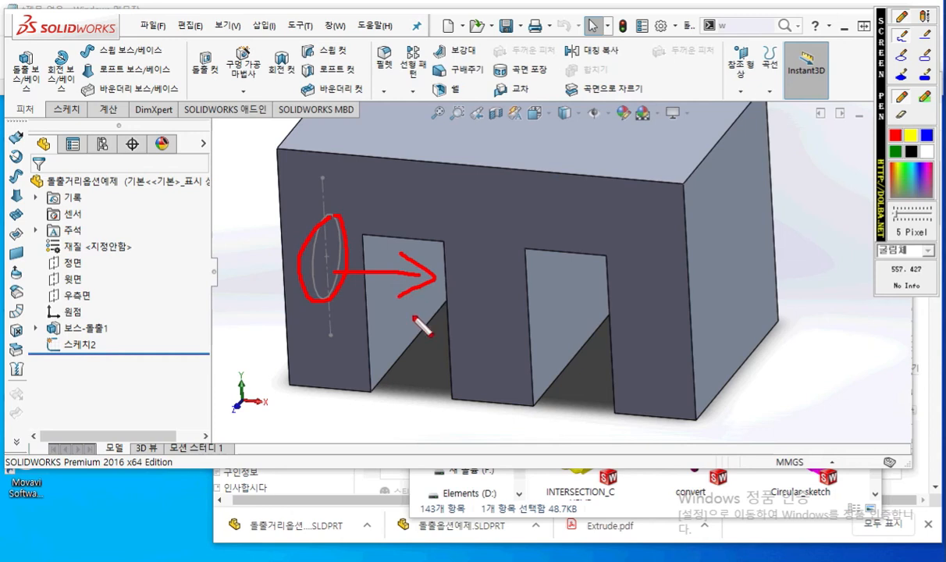
key(Escape)
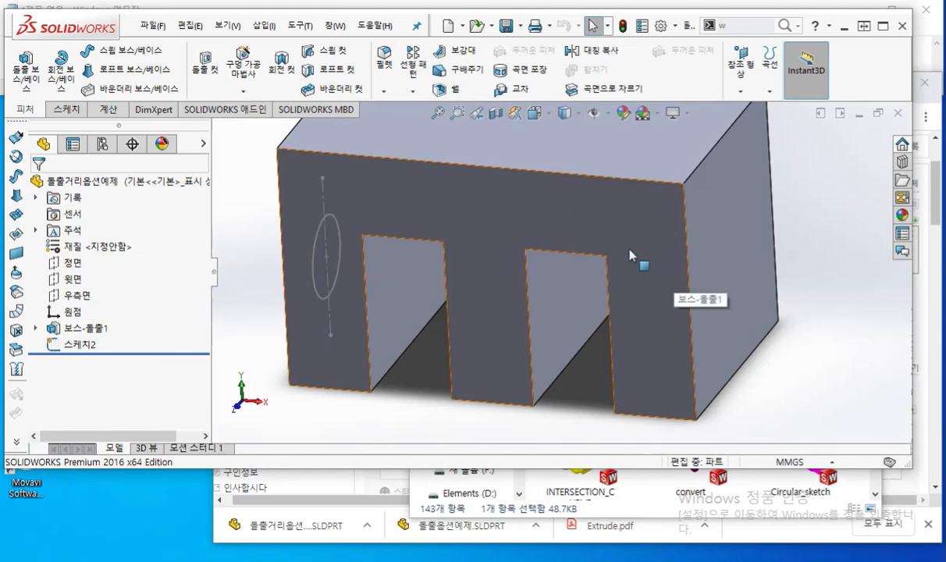
Step: Maximize the SOLIDWORKS window and bring the whole block into view
ctrl+middle_drag(616, 245, 630, 287)
click(883, 27)
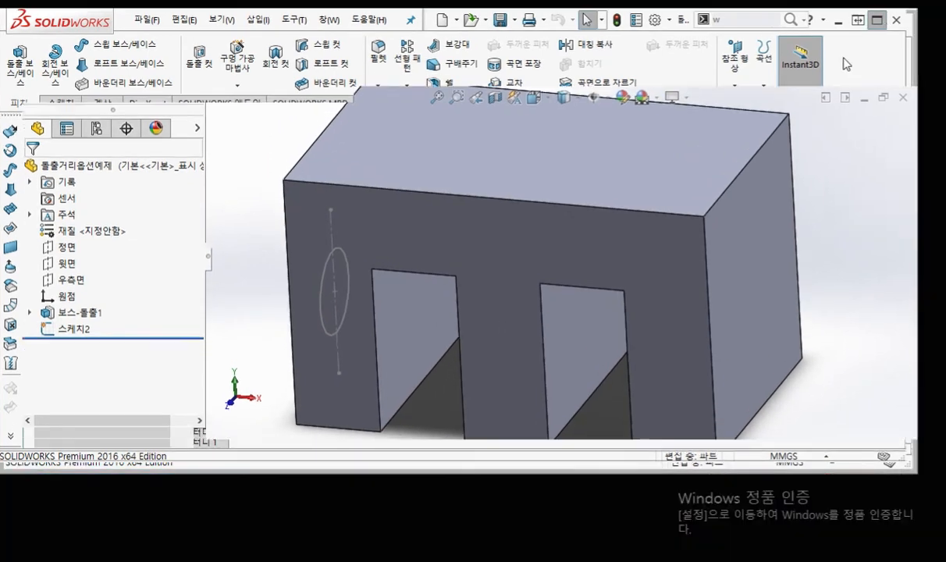
scroll(593, 249, up, 3)
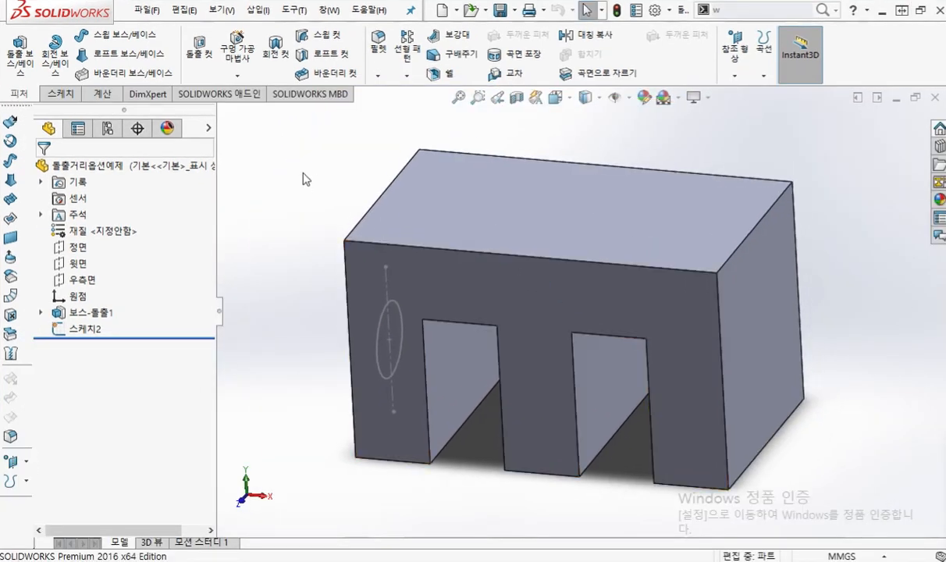
Step: Cut-extrude the circle sketch through the whole block with the Through All (관통) end condition, and undo the cut
click(90, 329)
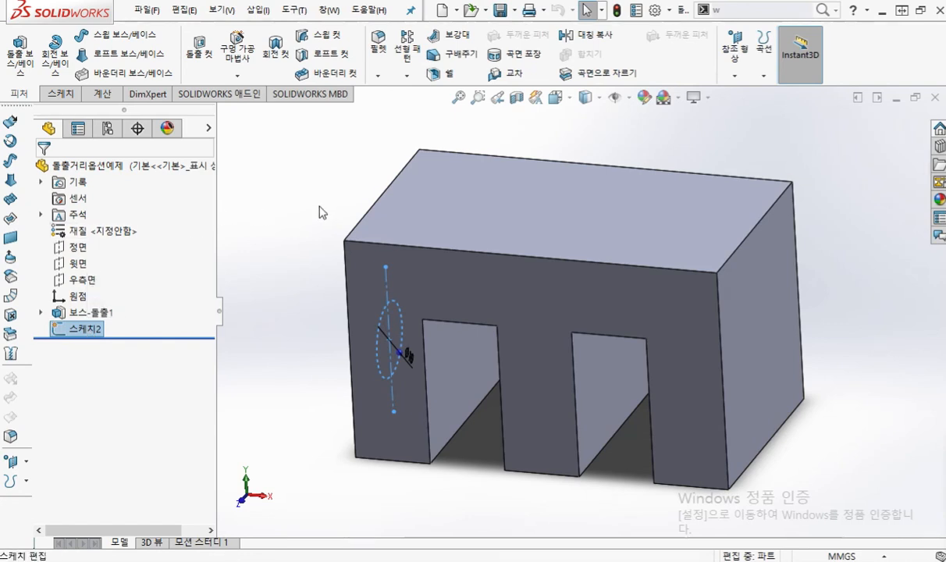
key(s)
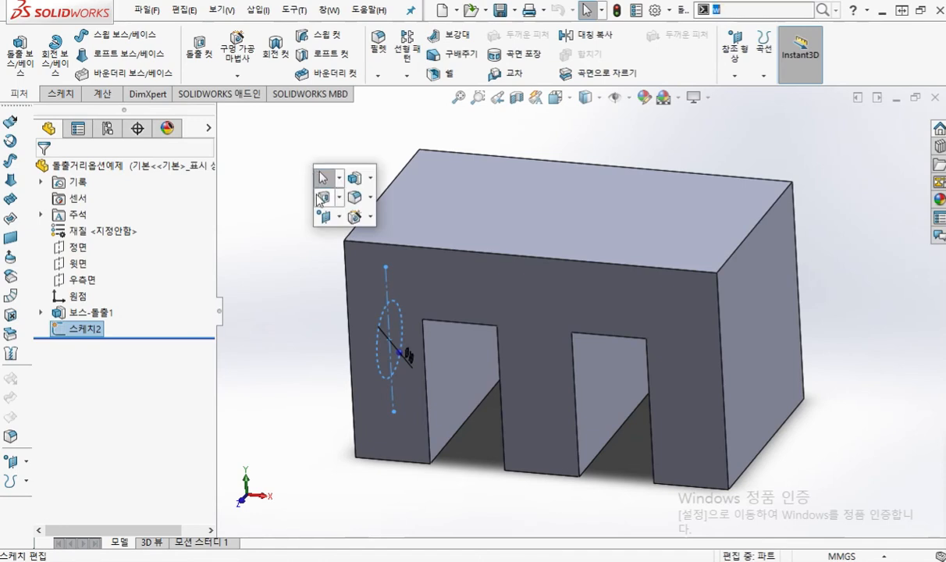
click(323, 197)
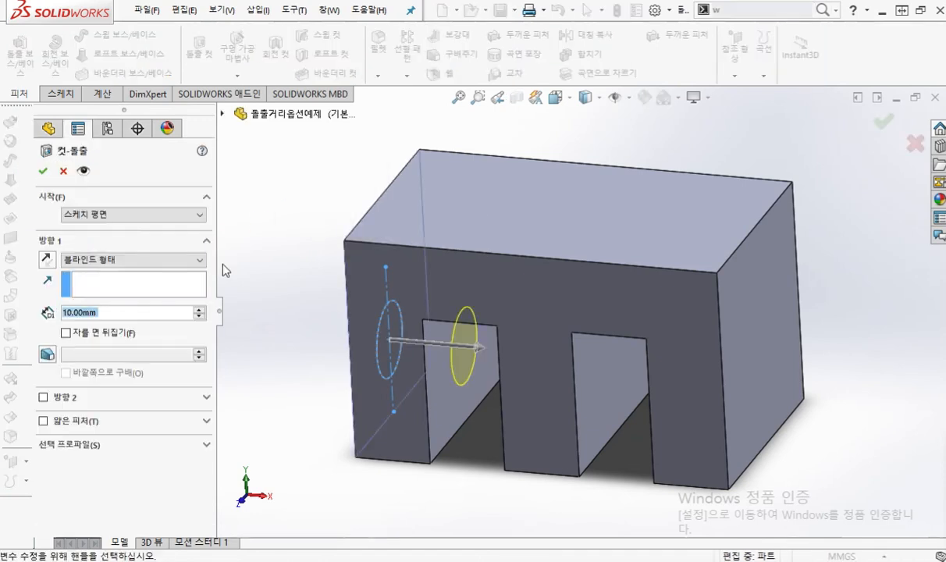
click(152, 266)
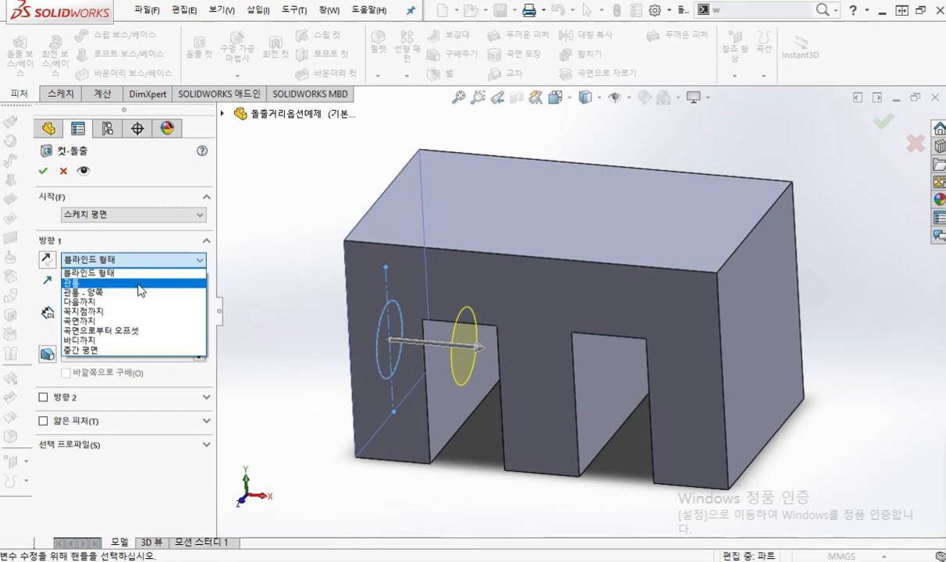
click(141, 282)
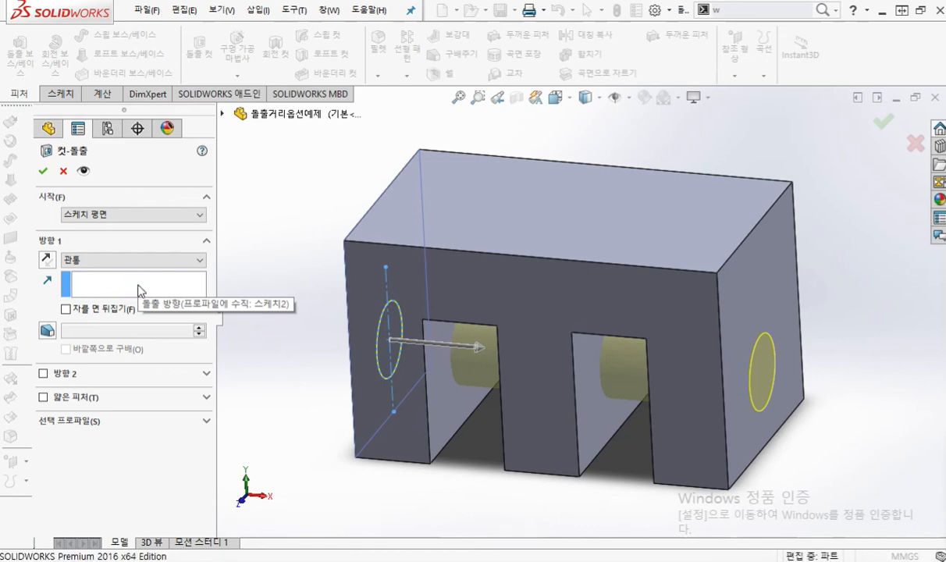
key(Return)
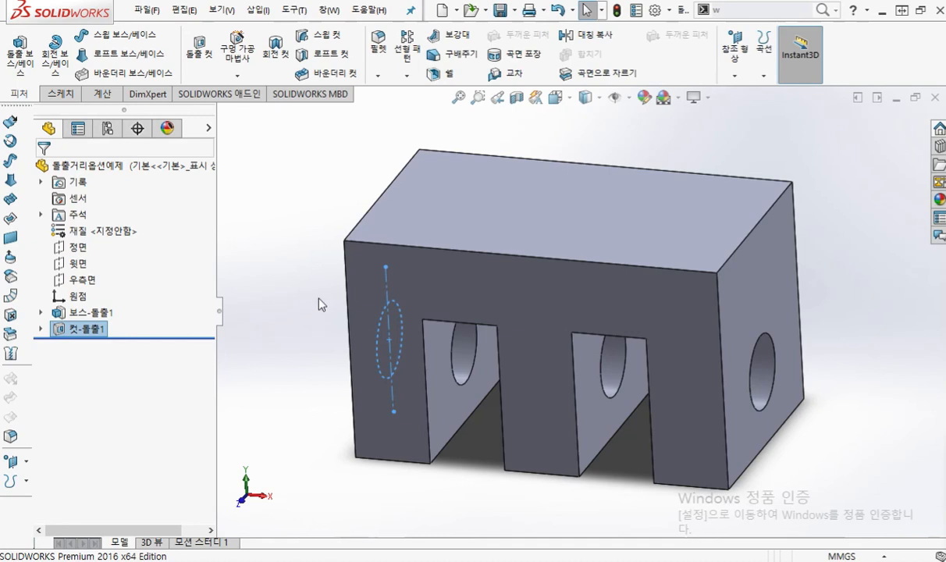
key(ctrl+z)
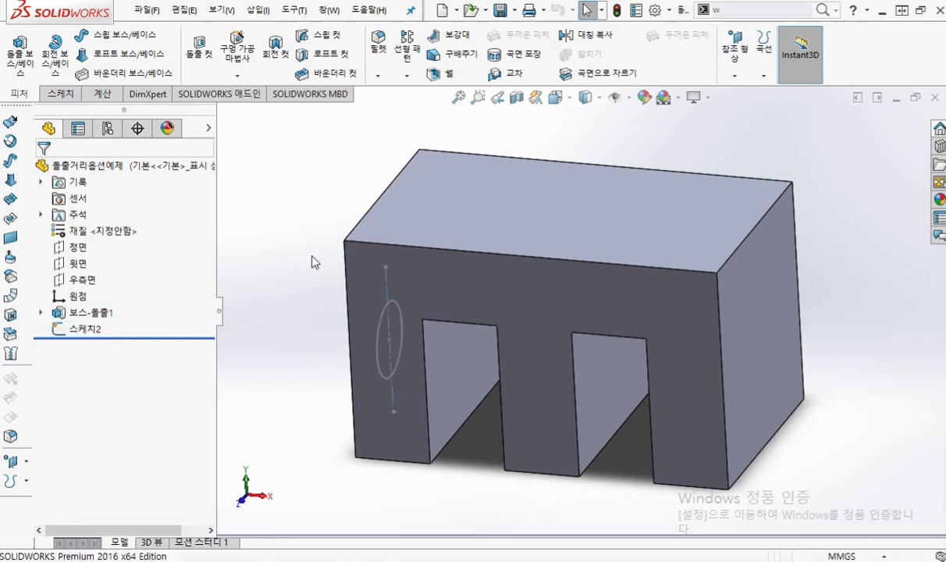
Step: Cut-extrude the circle sketch with the Up To Next (다음까지) end condition, inspect the hole in the first leg, and undo the cut
click(90, 332)
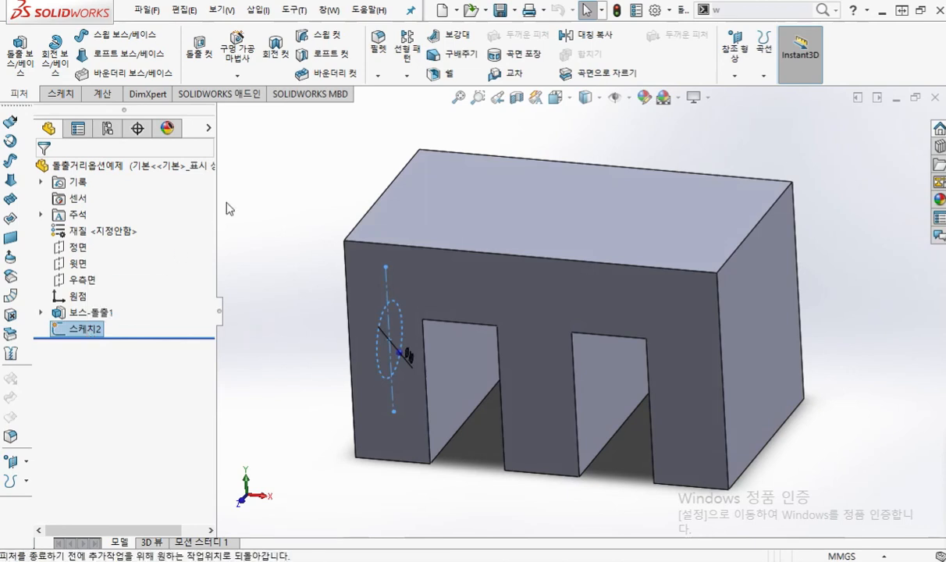
key(s)
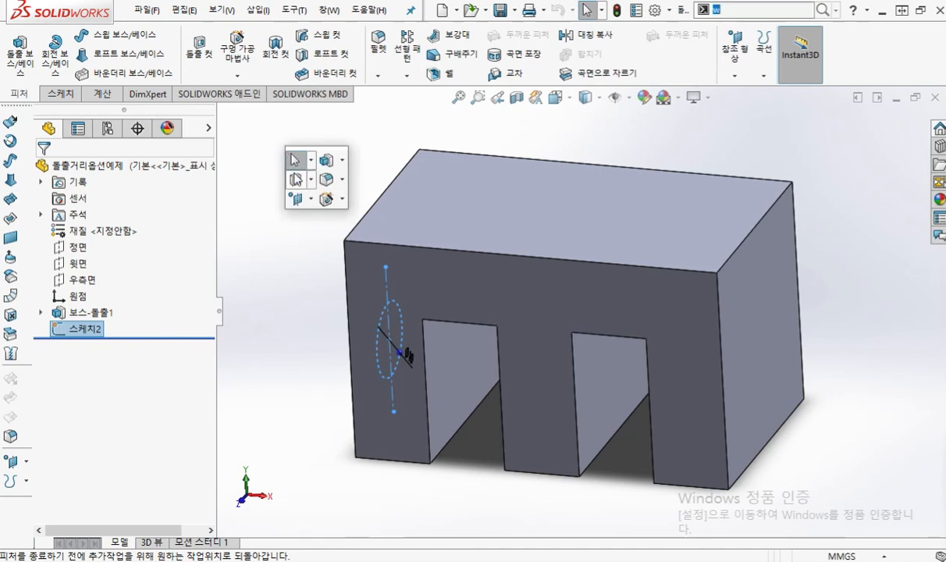
click(294, 179)
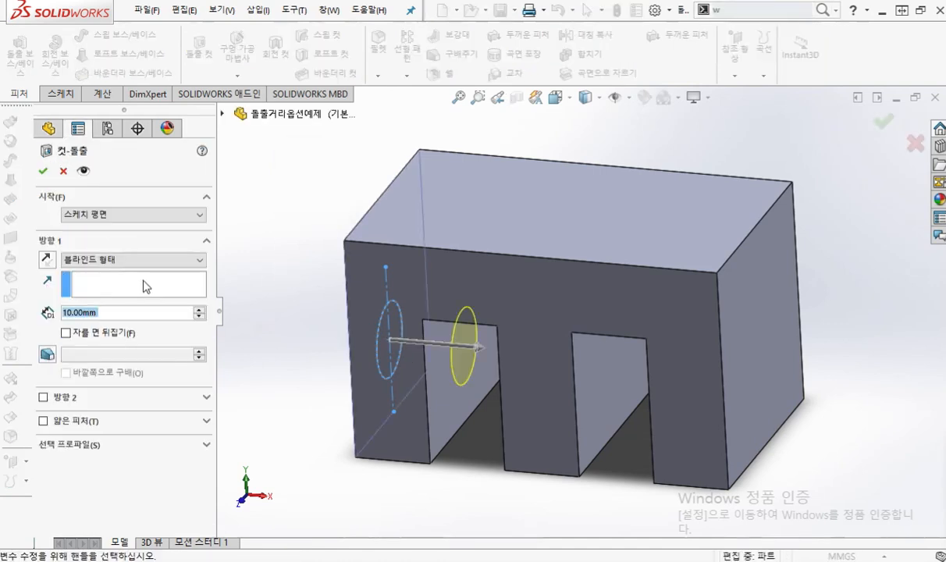
click(129, 260)
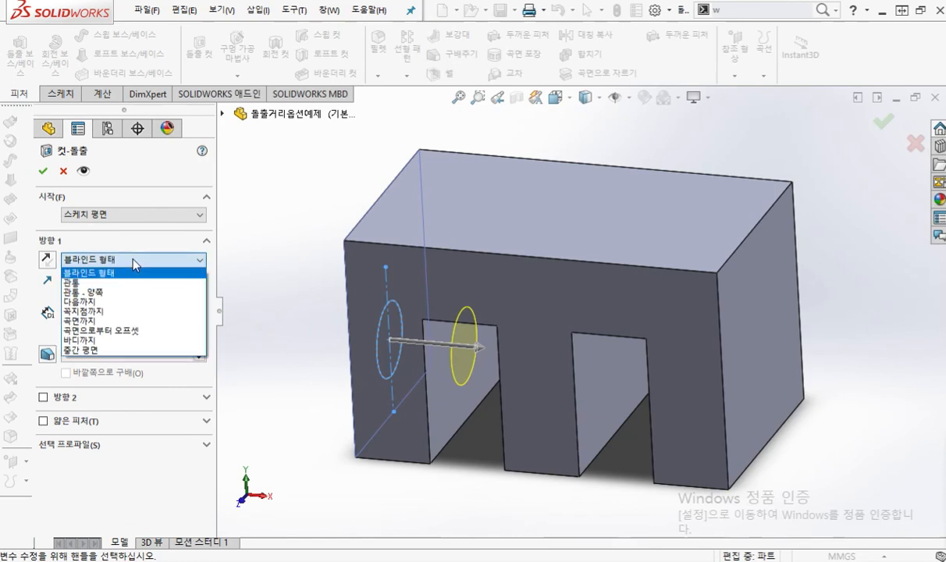
click(122, 304)
middle_drag(394, 404, 460, 416)
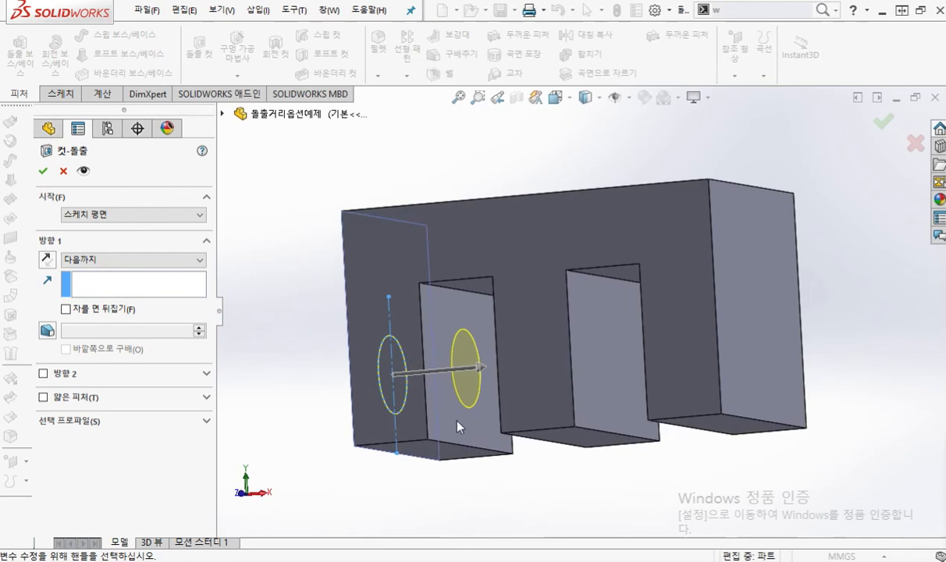
key(Return)
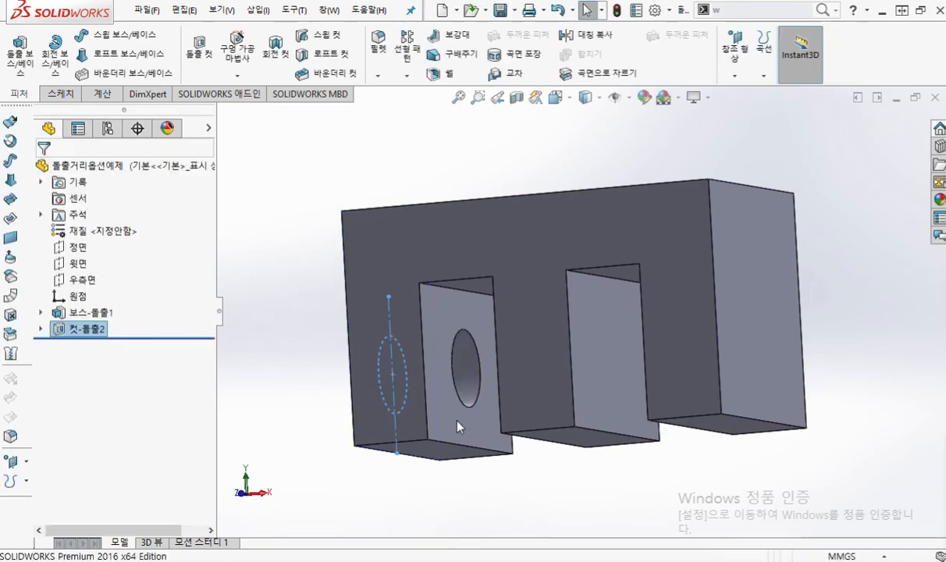
click(458, 422)
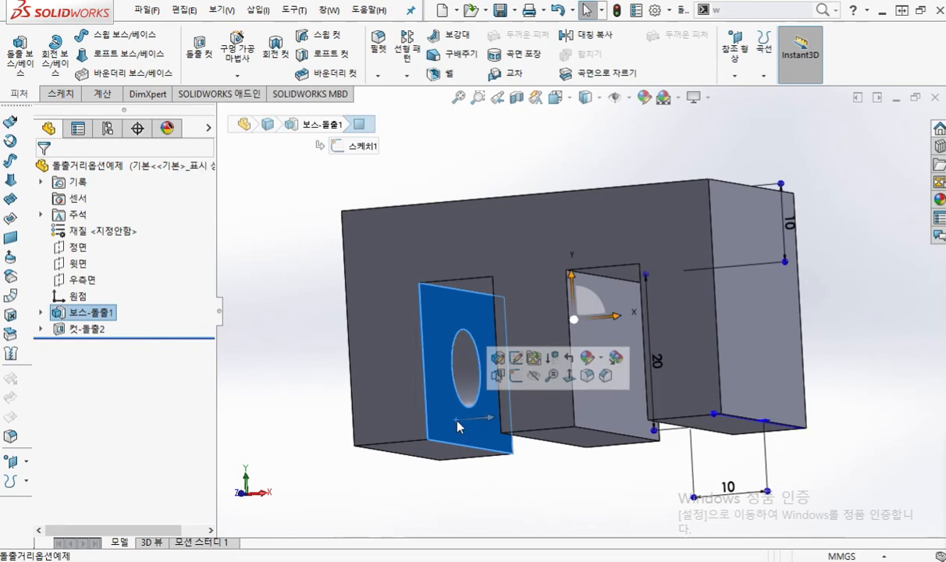
key(ctrl+z)
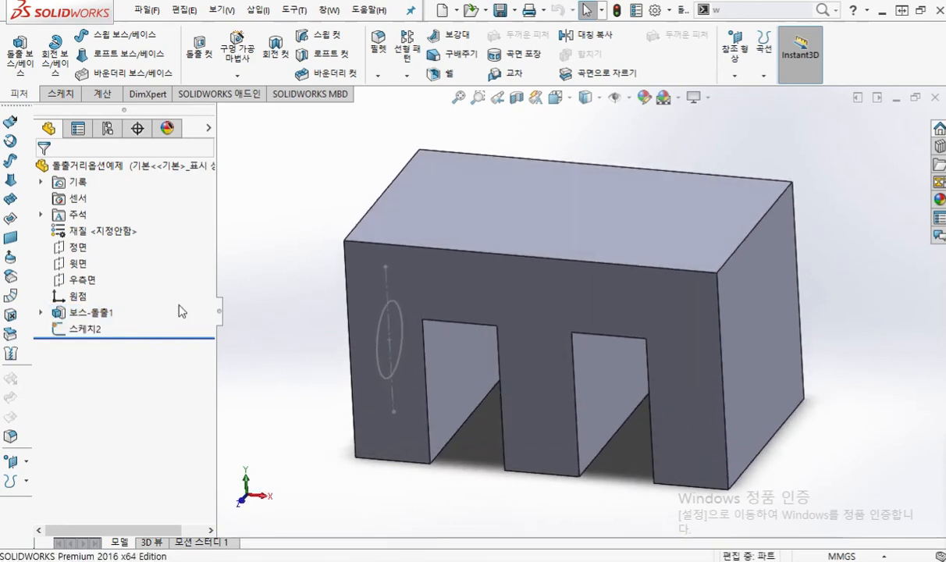
Step: Start an extruded cut of the circle sketch with the Offset From Surface (곡면으로부터 오프셋) end condition, referencing the third leg's inner face
click(86, 328)
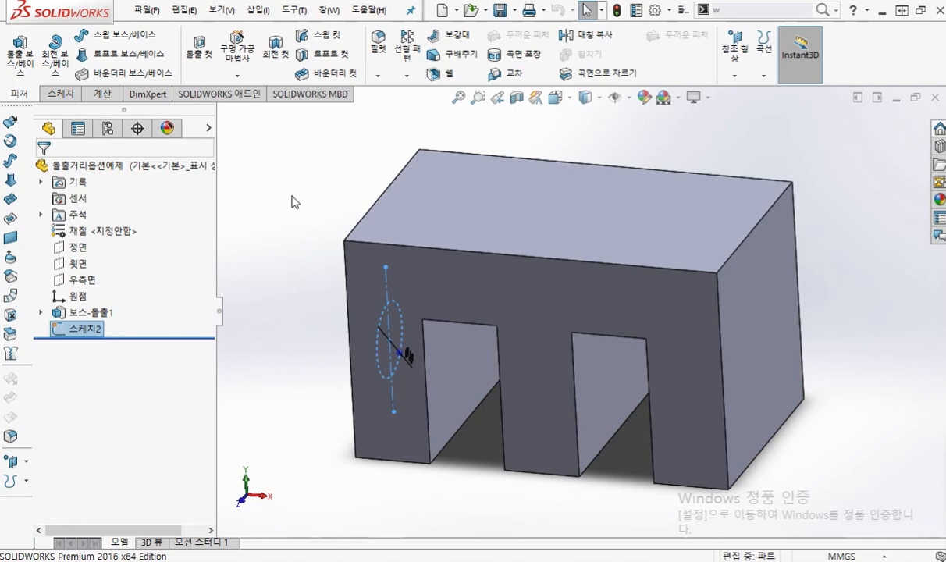
key(s)
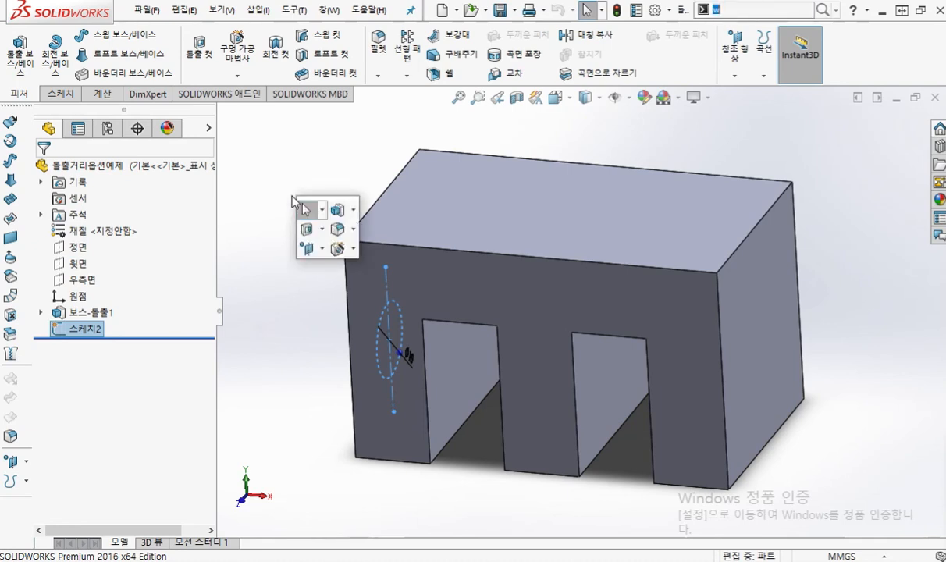
click(307, 229)
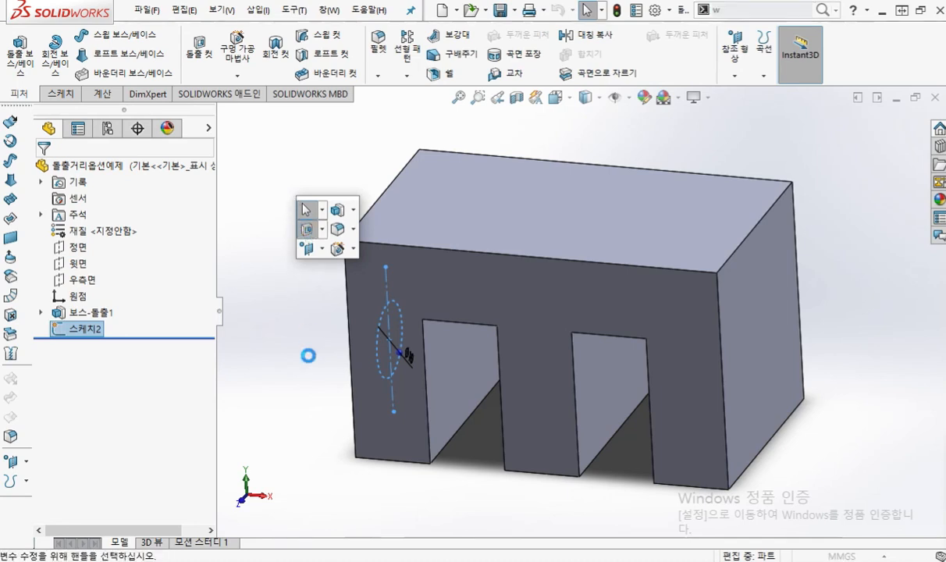
click(156, 259)
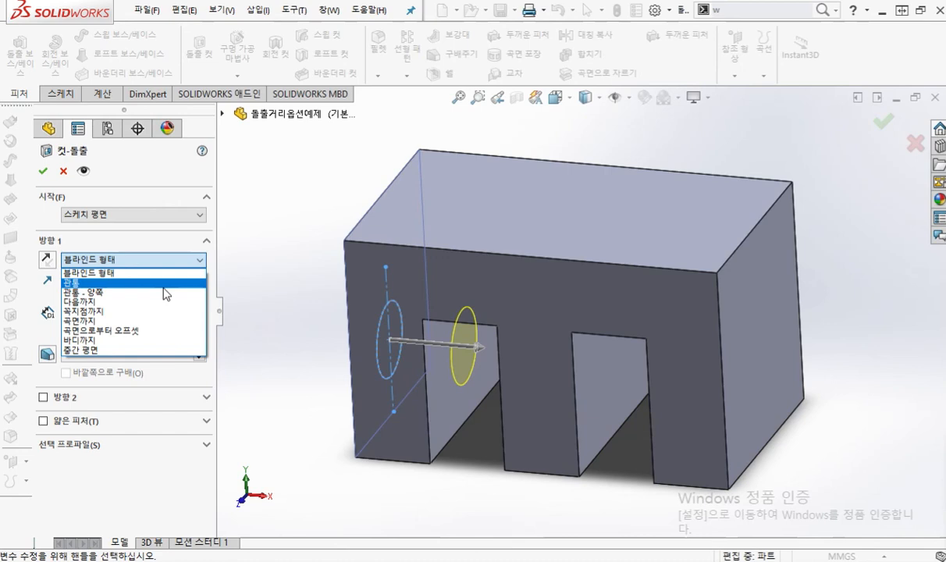
click(117, 330)
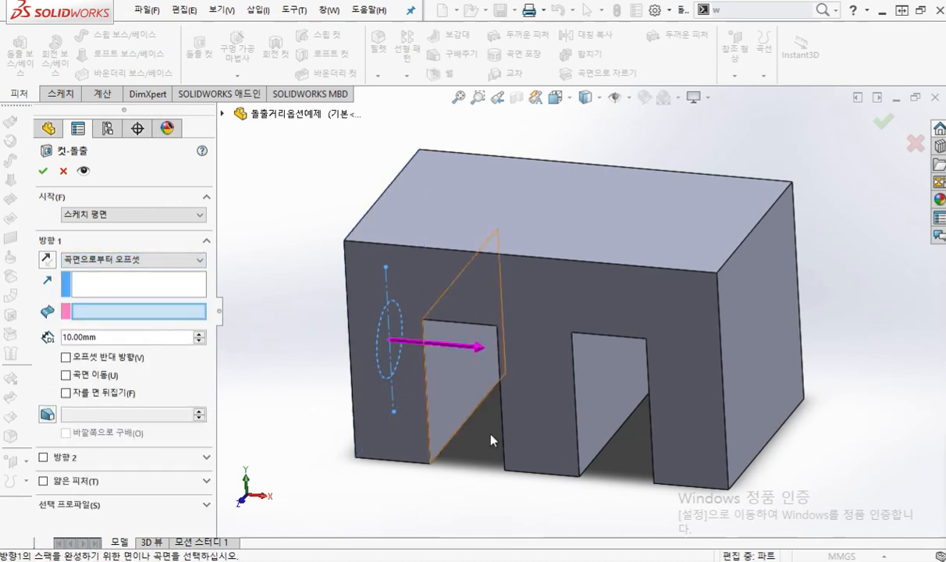
middle_drag(576, 449, 604, 342)
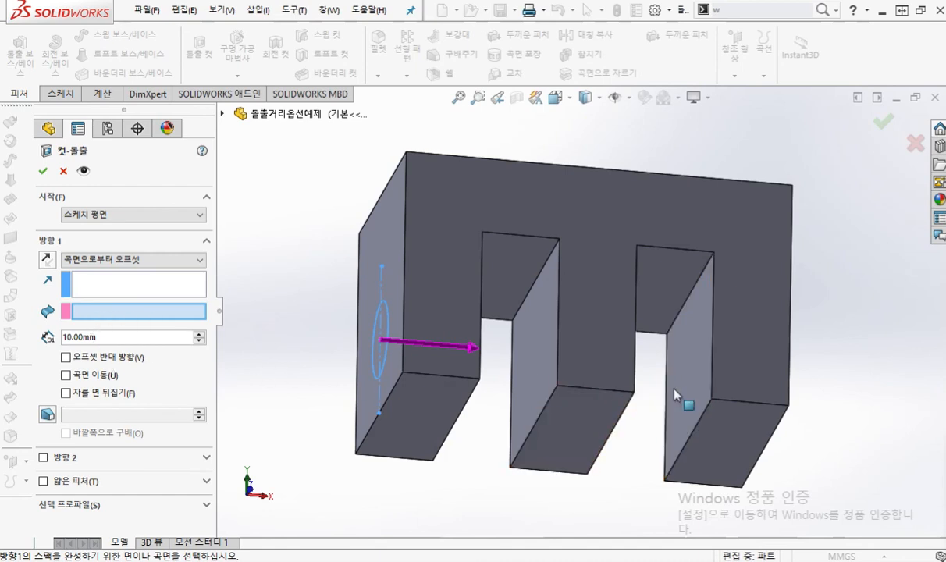
click(698, 390)
Step: Draw a screen-pen arrow from the reference face toward the middle leg, write 10 over the second slot, and clear the marks
middle_drag(671, 384, 644, 414)
key(F12)
mouse_move(688, 366)
mouse_down()
mouse_move(617, 359)
mouse_move(629, 368)
mouse_up()
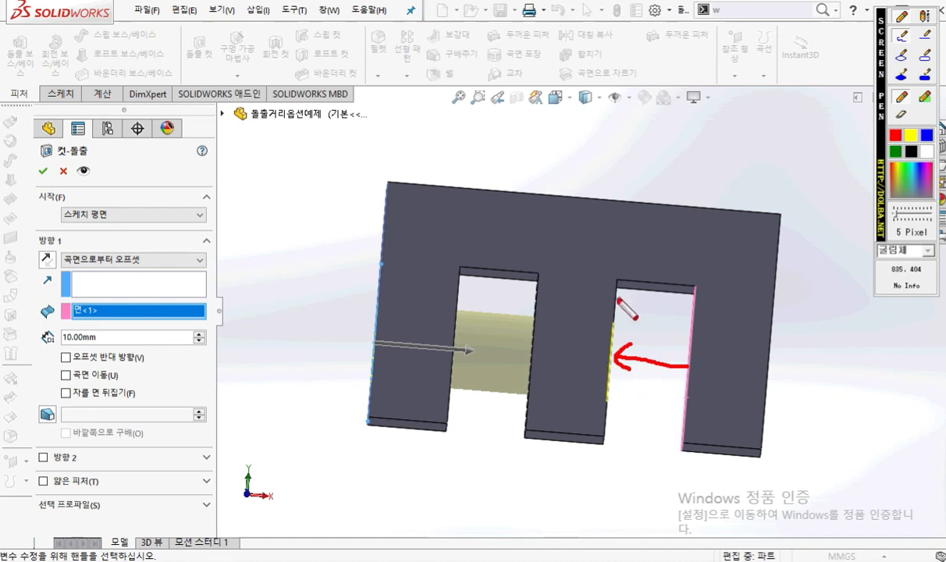
mouse_move(649, 273)
mouse_down()
mouse_move(642, 300)
mouse_move(657, 301)
mouse_move(664, 268)
mouse_move(683, 285)
mouse_up()
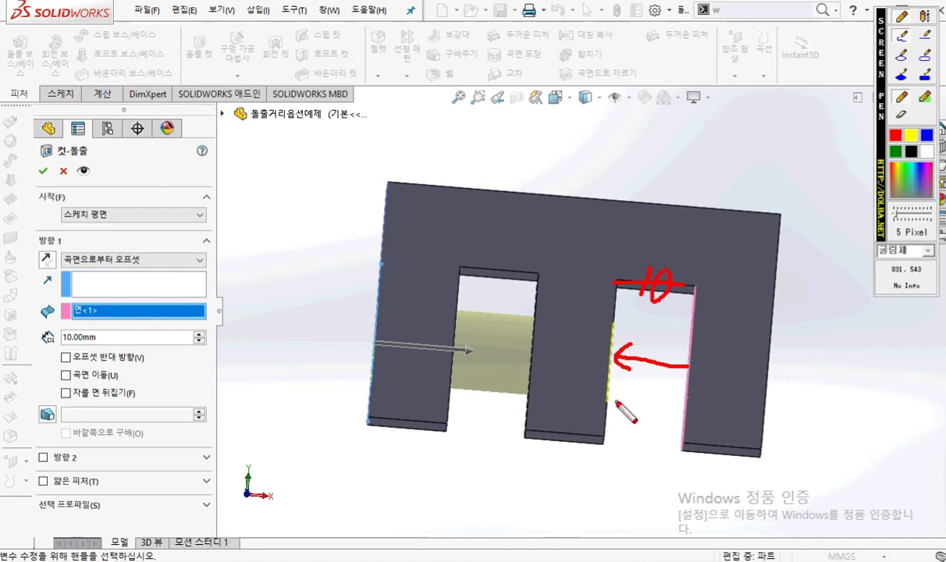
key(Escape)
Step: Hatch the reference face with the screen pen, mark the cut's end positions on the middle leg, write 15 beside the offset distance, and clear the marks
mouse_move(627, 376)
middle_down()
mouse_move(679, 386)
mouse_move(670, 386)
middle_up()
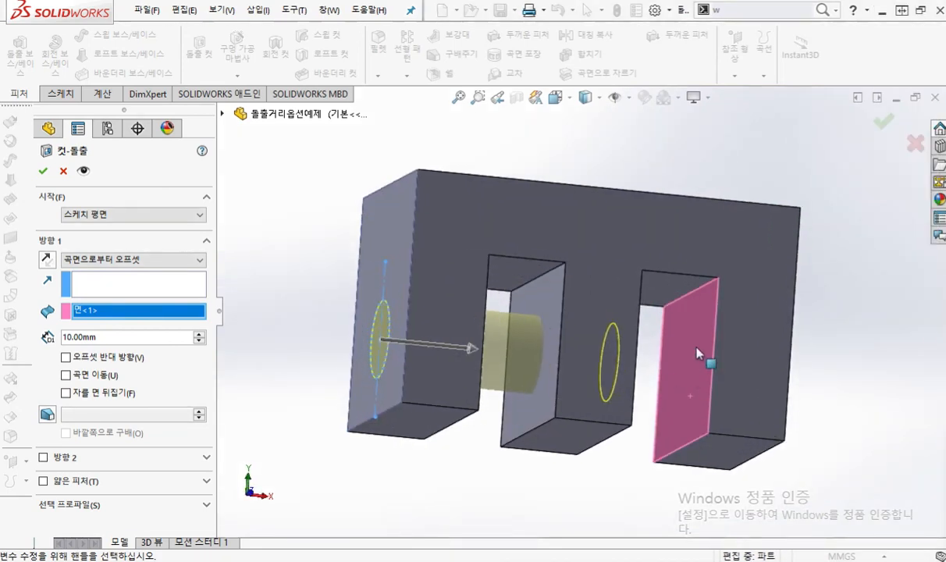
key(F12)
mouse_move(700, 321)
mouse_down()
mouse_move(665, 361)
mouse_move(675, 403)
mouse_up()
drag(715, 377, 680, 412)
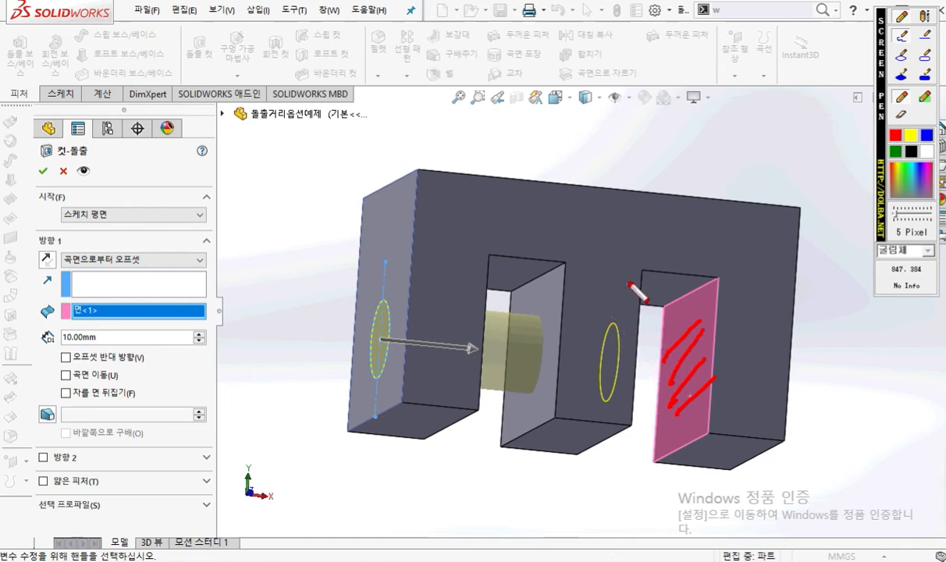
drag(625, 276, 610, 451)
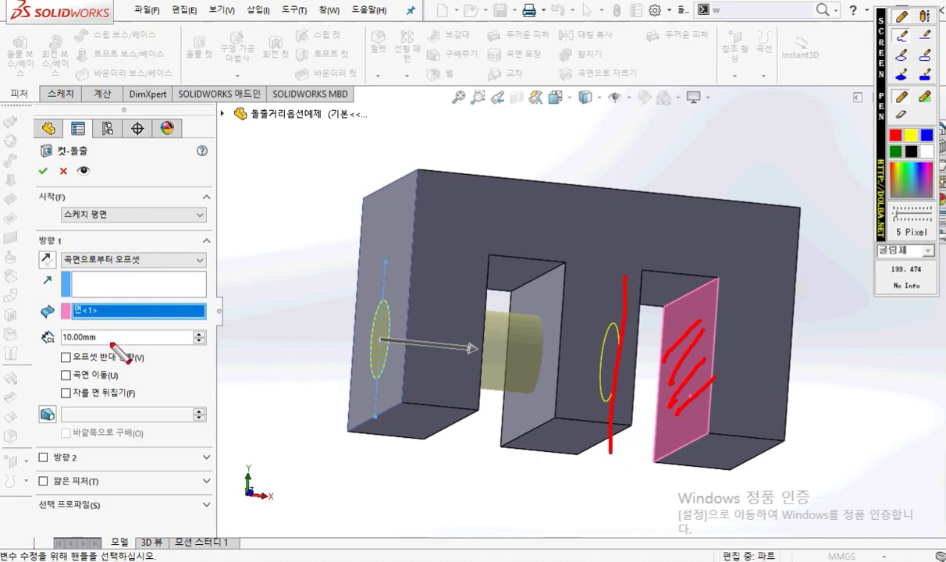
mouse_move(102, 326)
mouse_down()
mouse_move(108, 355)
mouse_move(122, 358)
mouse_move(146, 333)
mouse_up()
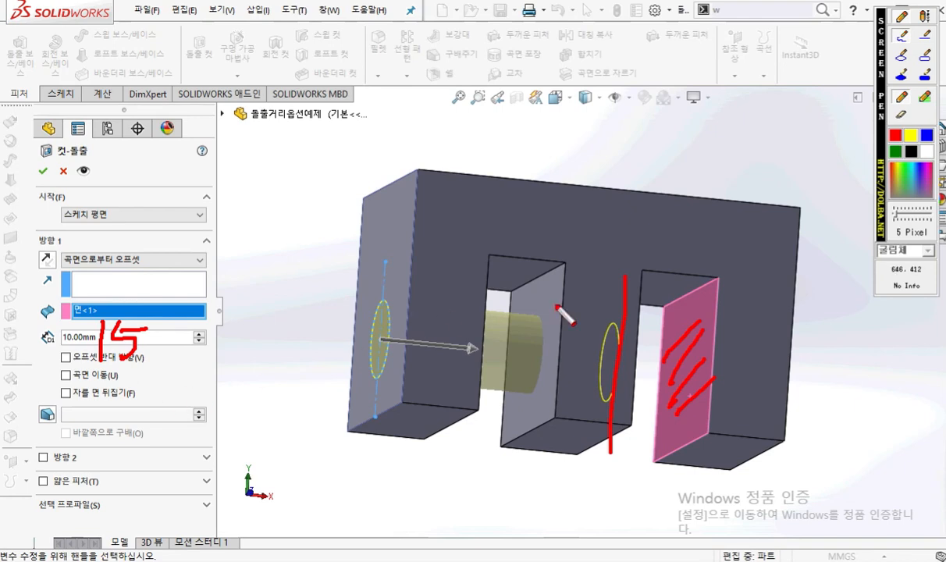
drag(608, 266, 601, 434)
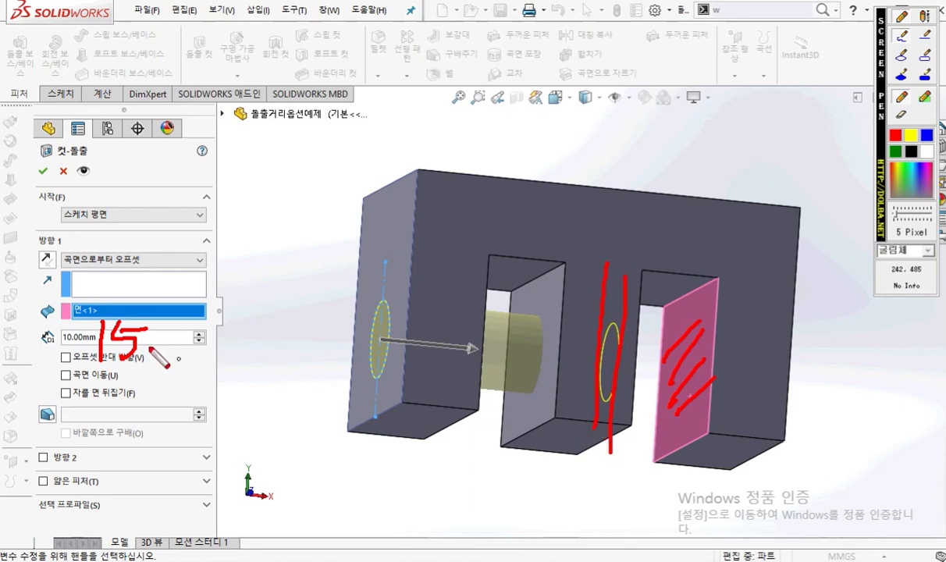
key(Escape)
Step: Set the cut's offset distance from the selected face to 15 mm
drag(144, 338, 44, 346)
text(15)
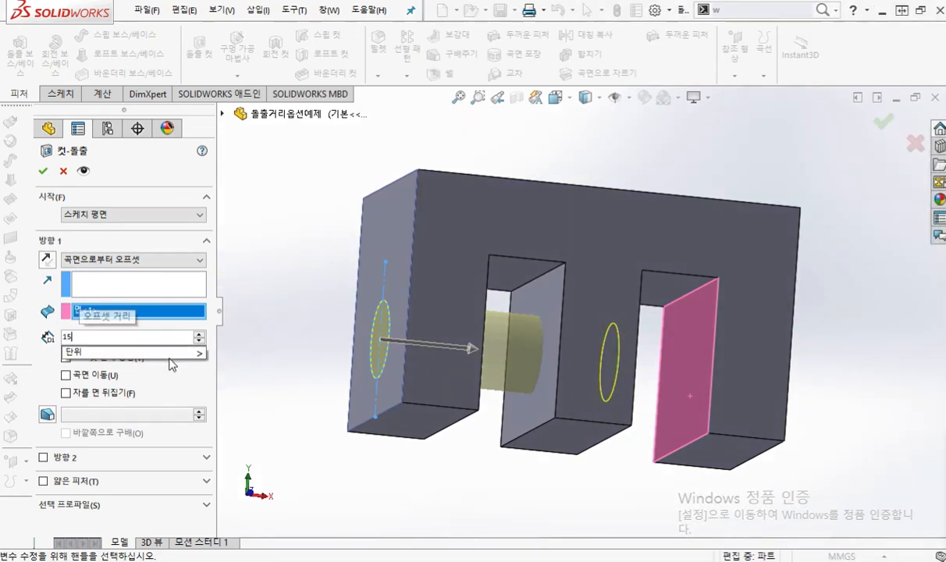
key(Return)
middle_drag(673, 403, 655, 415)
middle_drag(640, 449, 652, 433)
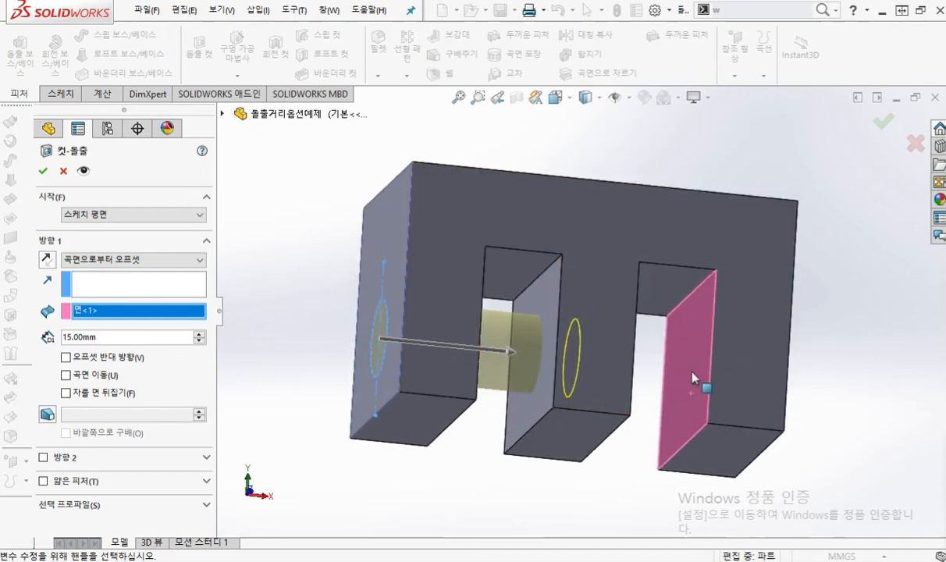
Step: Draw a screen-pen arrow from the reference face to the previewed cut end, label it 15, and clear the marks
mouse_move(689, 365)
mouse_down()
mouse_move(584, 363)
mouse_move(610, 387)
mouse_up()
mouse_move(647, 333)
mouse_down()
mouse_move(634, 360)
mouse_move(666, 353)
mouse_move(649, 360)
mouse_up()
drag(662, 338, 673, 338)
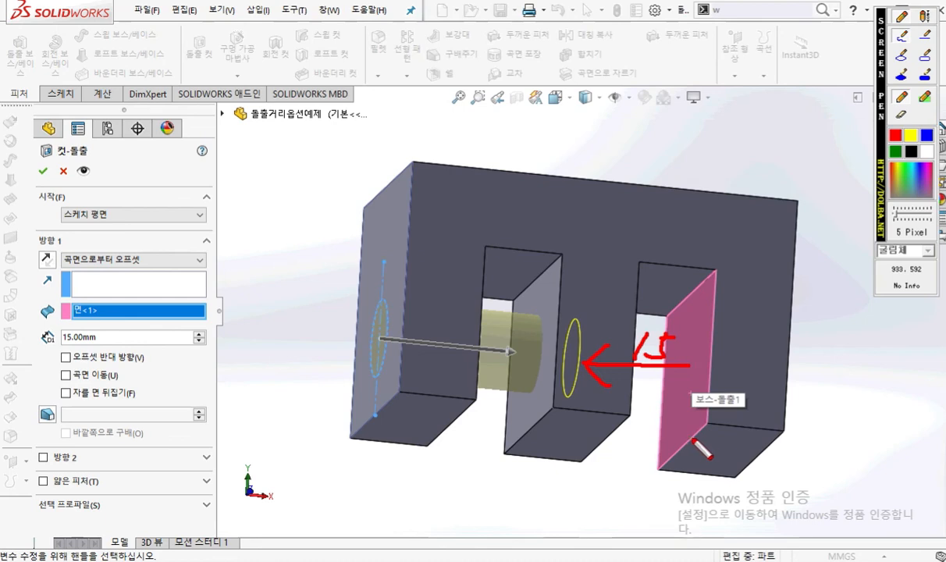
key(Escape)
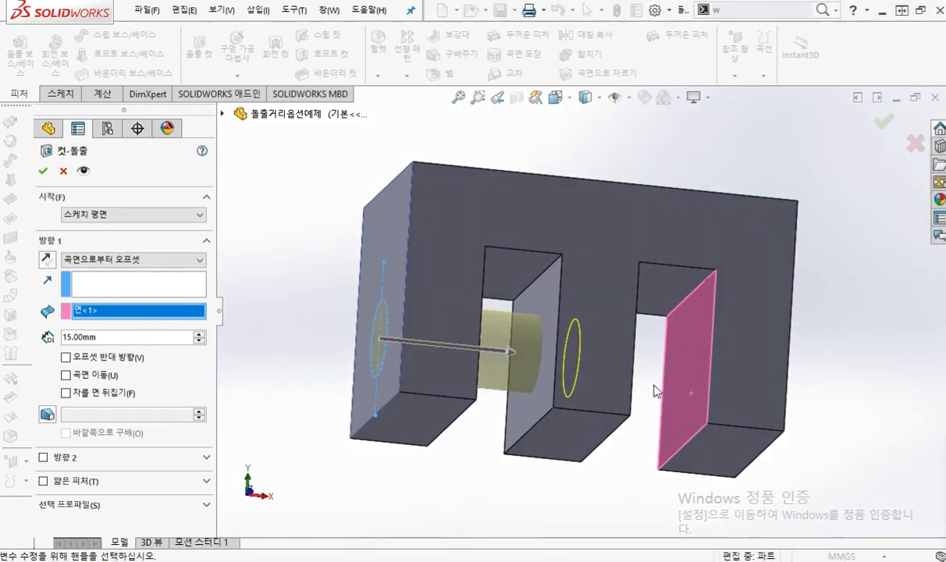
Step: Complete the offset cut and section the block along the front plane (정면) to expose the hole
key(Return)
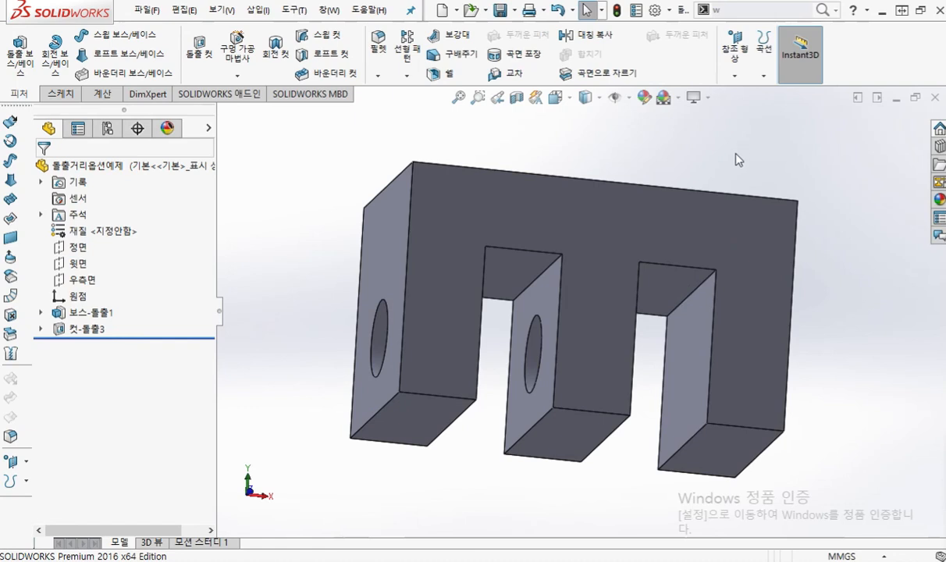
click(515, 99)
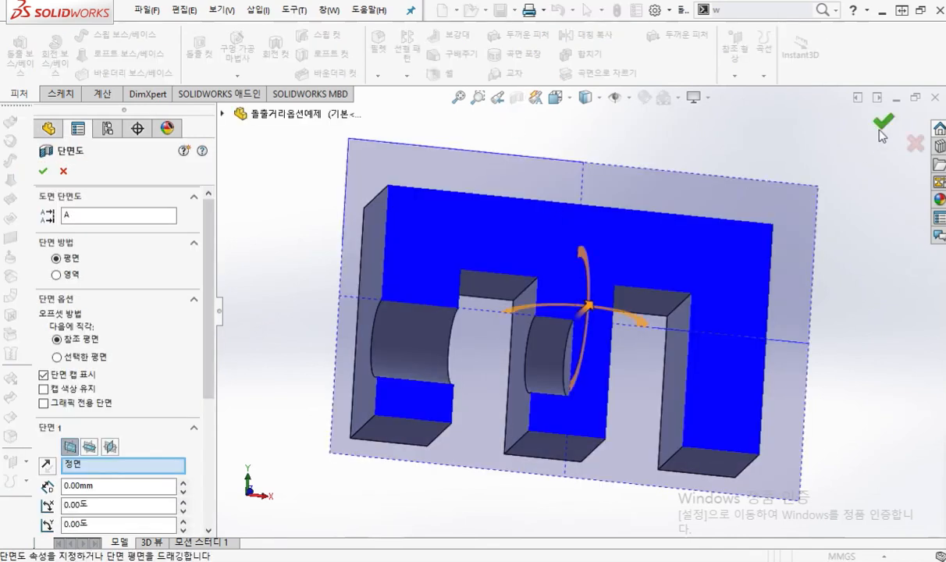
click(880, 128)
middle_drag(576, 302, 574, 355)
scroll(603, 366, down, 1)
scroll(559, 367, down, 3)
scroll(575, 353, up, 1)
Step: Hatch the third leg's inner face with the screen pen, draw an arrow labelled 15 to the hole's end, and trace that end face
key(F12)
mouse_move(779, 209)
mouse_down()
mouse_move(749, 245)
mouse_move(758, 277)
mouse_up()
mouse_move(791, 265)
mouse_down()
mouse_move(759, 303)
mouse_move(747, 338)
mouse_move(741, 406)
mouse_move(765, 450)
mouse_up()
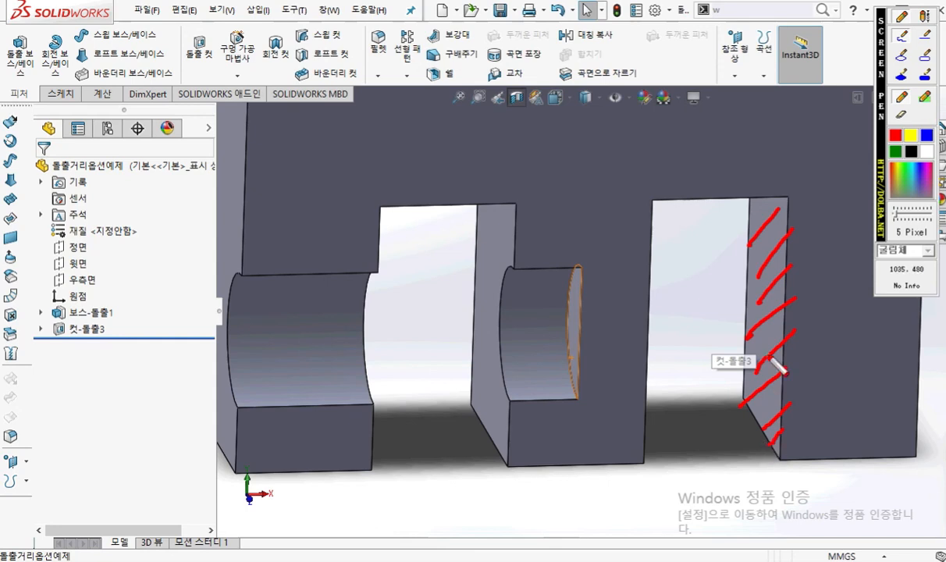
drag(749, 318, 584, 319)
drag(632, 261, 626, 295)
mouse_move(668, 267)
mouse_down()
mouse_move(649, 286)
mouse_move(652, 302)
mouse_up()
drag(577, 265, 578, 395)
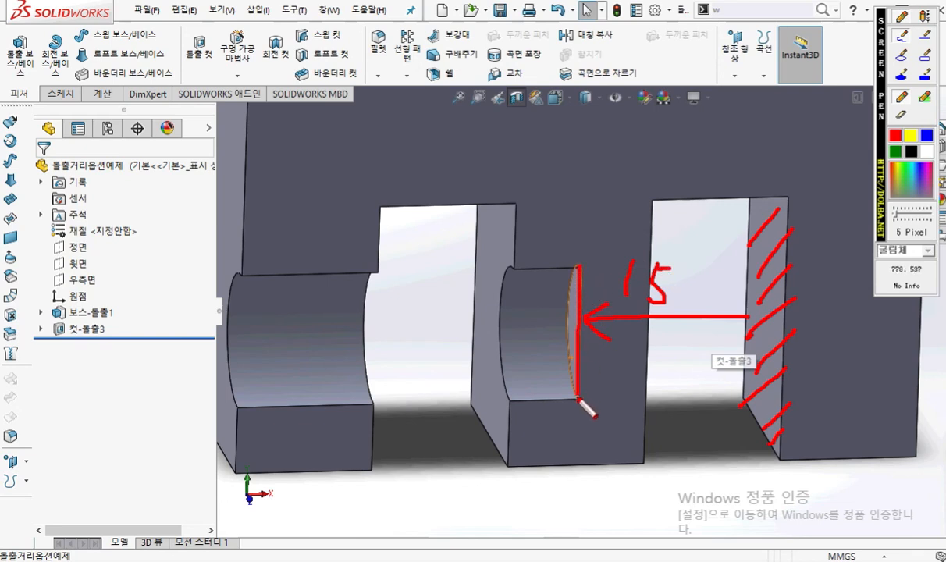